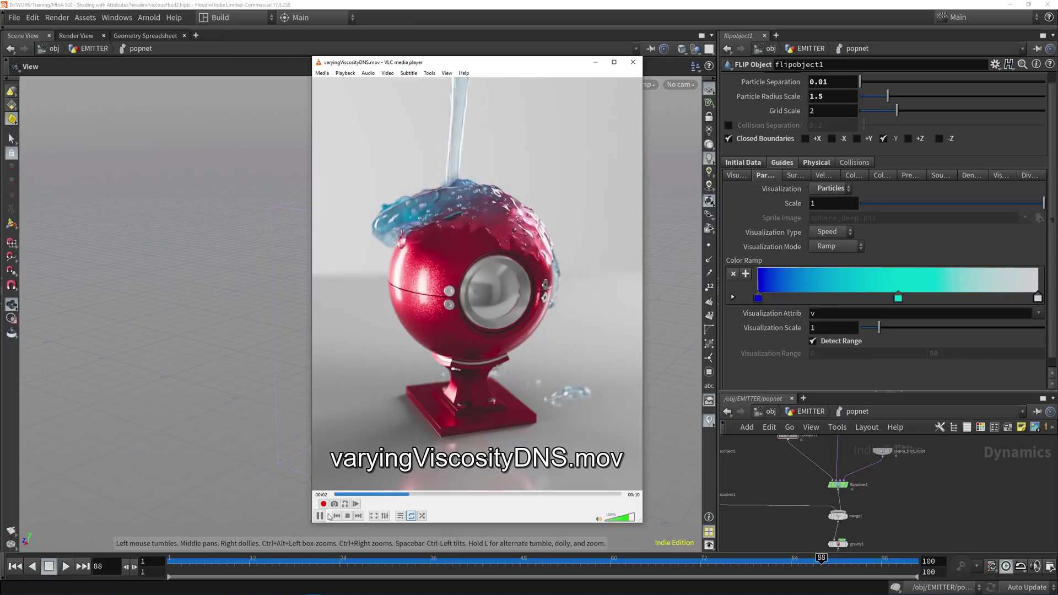
# - Pause and minimize the reference video, and play the cached fluid simulation from frame 5 to about frame 75
pyautogui.press('space')
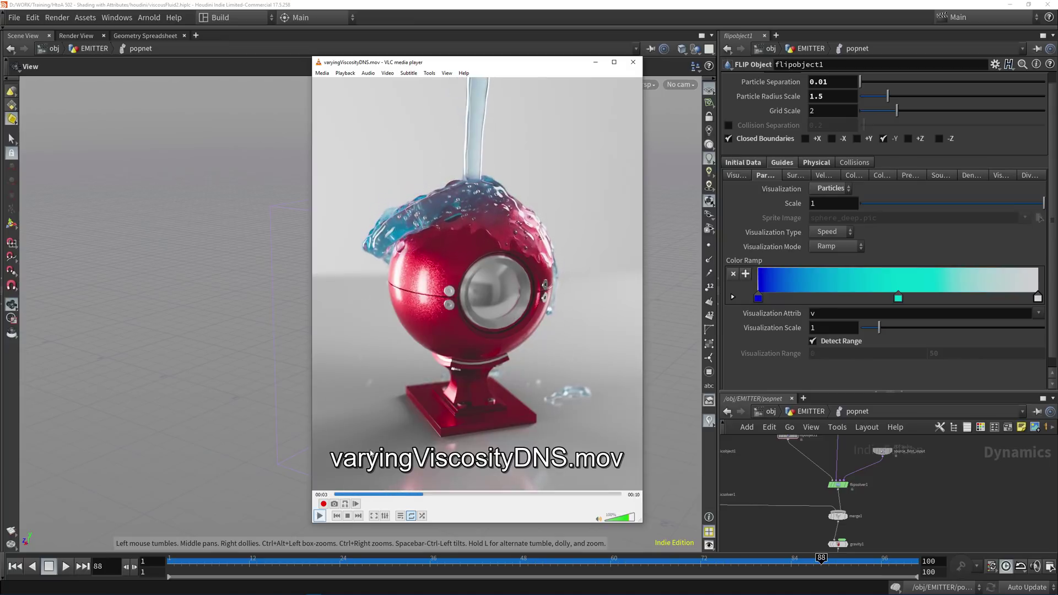
pyautogui.click(597, 64)
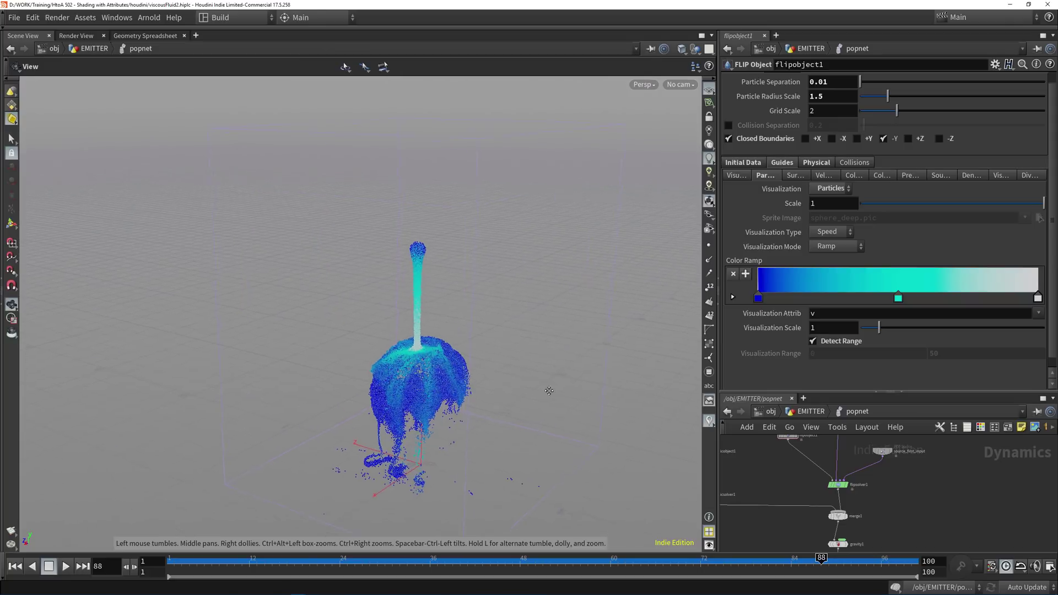
pyautogui.click(205, 561)
pyautogui.moveTo(199, 561); pyautogui.dragTo(191, 563)
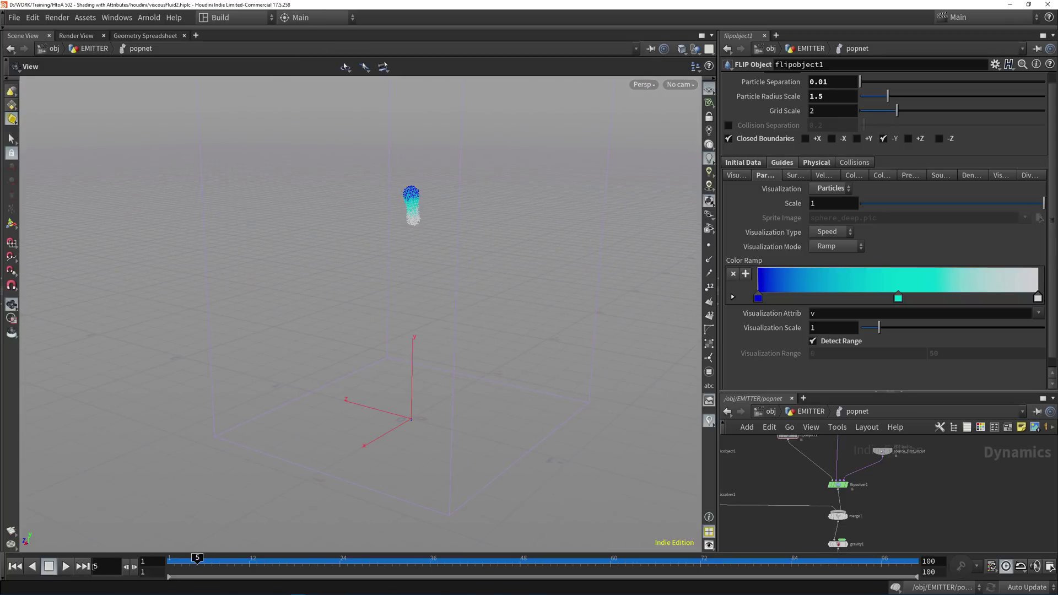
pyautogui.click(66, 567)
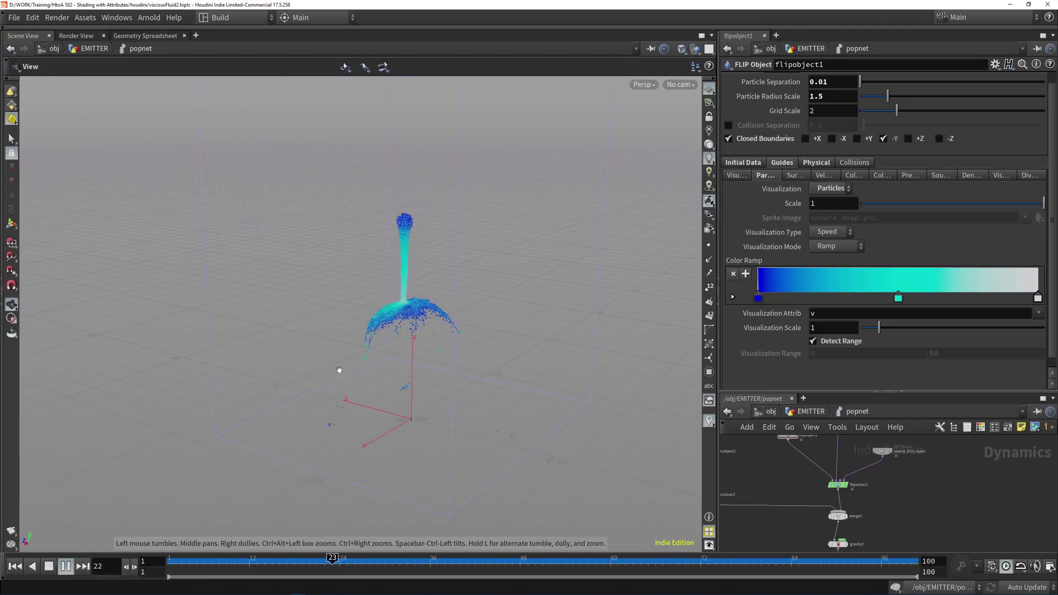
pyautogui.moveTo(346, 379); pyautogui.dragTo(317, 361)
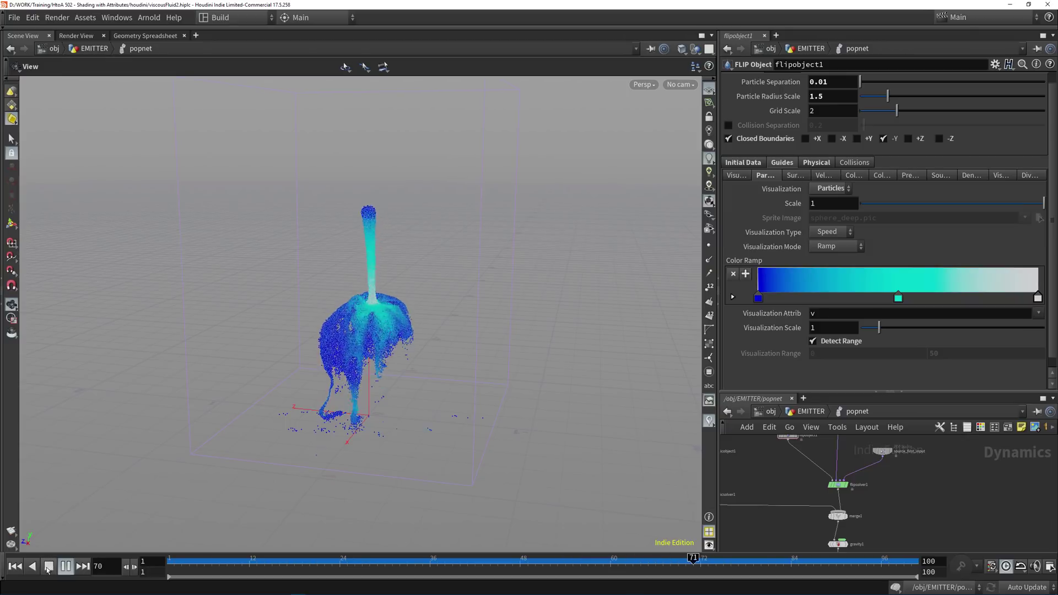
pyautogui.click(50, 566)
# - Add a POP Force node and insert it on the wire directly below popwrangle1
pyautogui.moveTo(927, 476); pyautogui.dragTo(928, 507, button='middle')
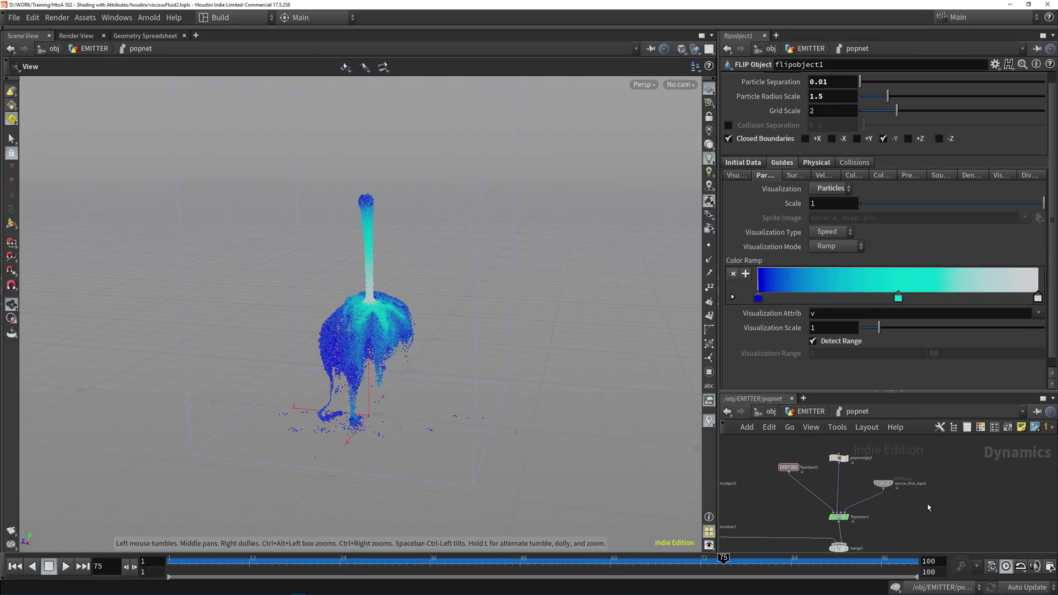
pyautogui.scroll(3, 427, 281)
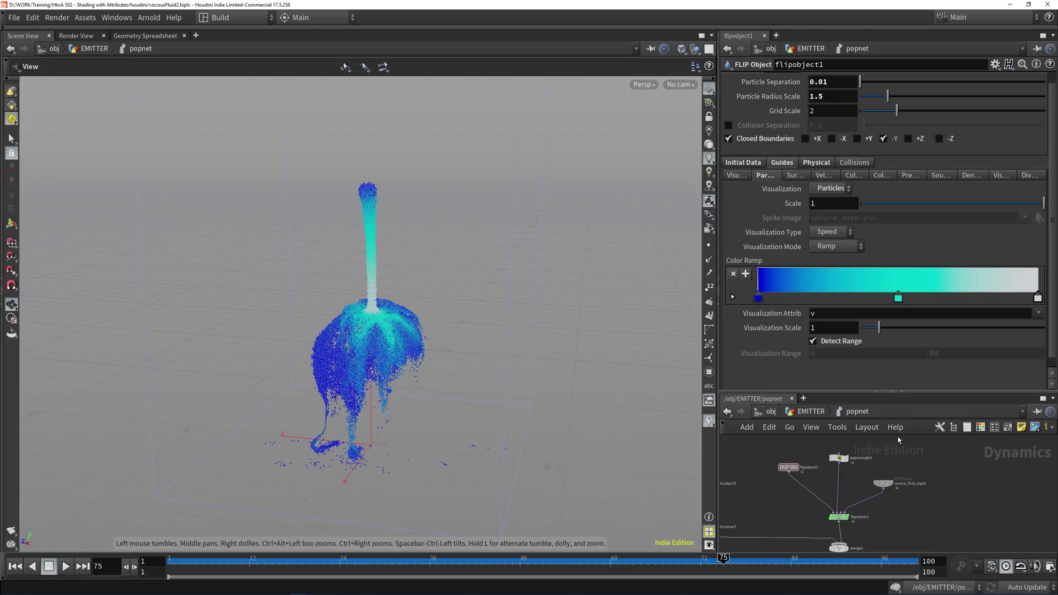
pyautogui.scroll(5, 941, 472)
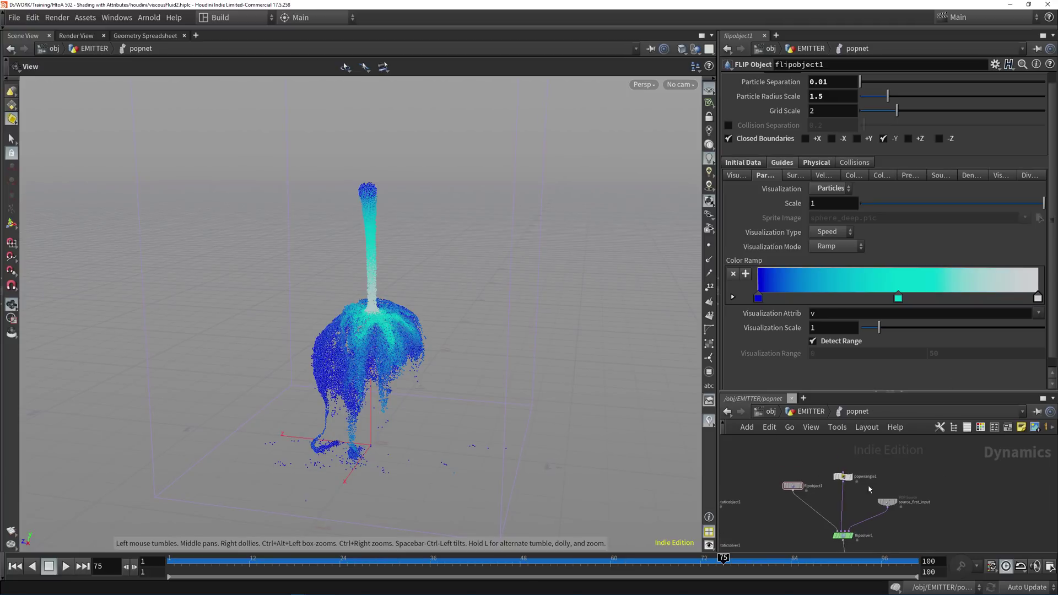
pyautogui.moveTo(908, 477); pyautogui.dragTo(896, 473, button='middle')
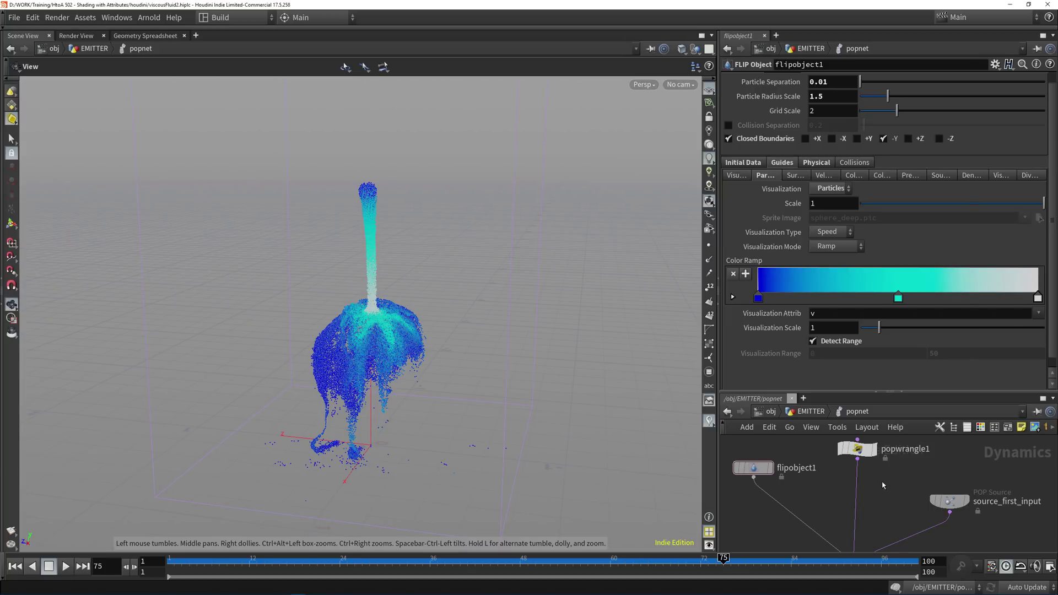
pyautogui.press('Tab')
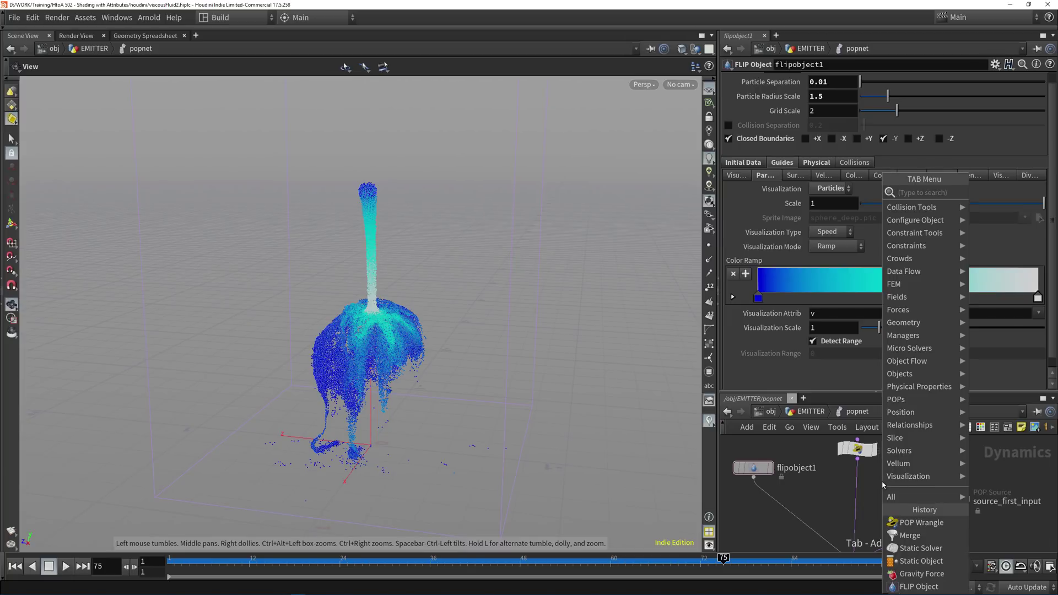
pyautogui.write('popfor')
pyautogui.press('Return')
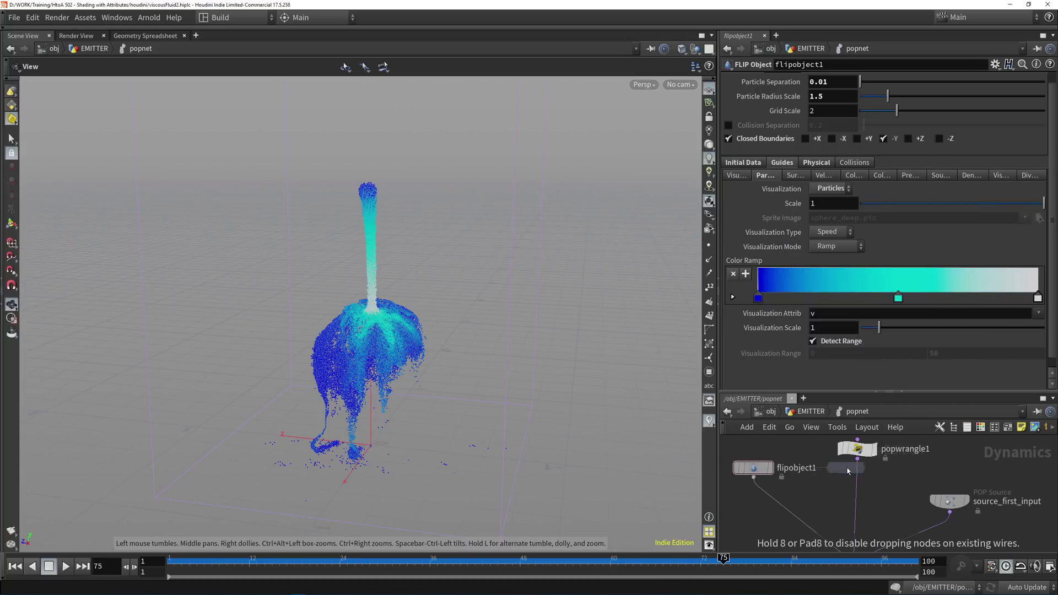
pyautogui.click(858, 483)
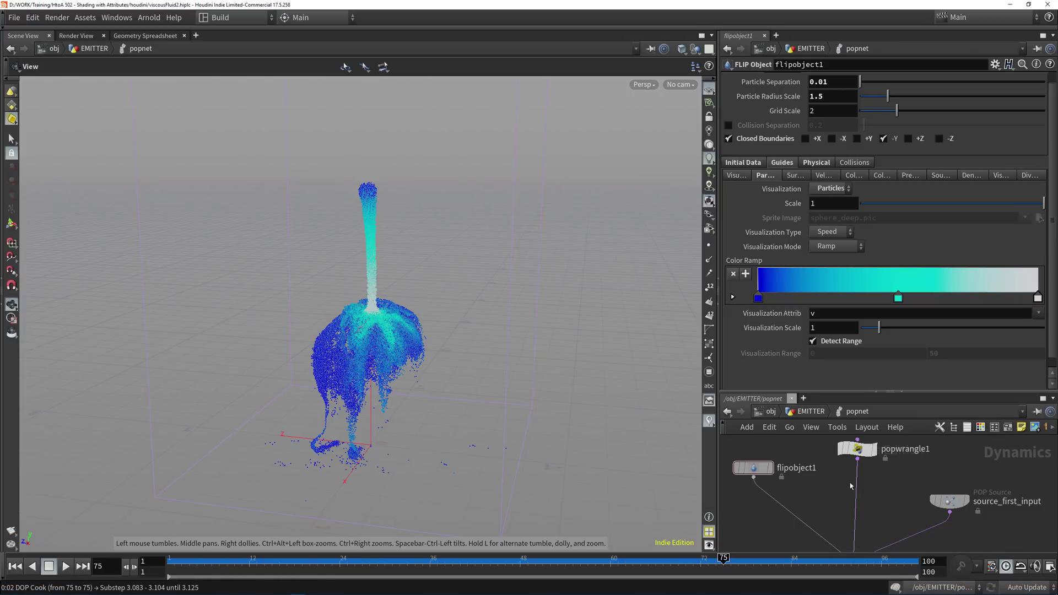
# - Return the simulation to frame 1 and save the scene file
pyautogui.click(15, 567)
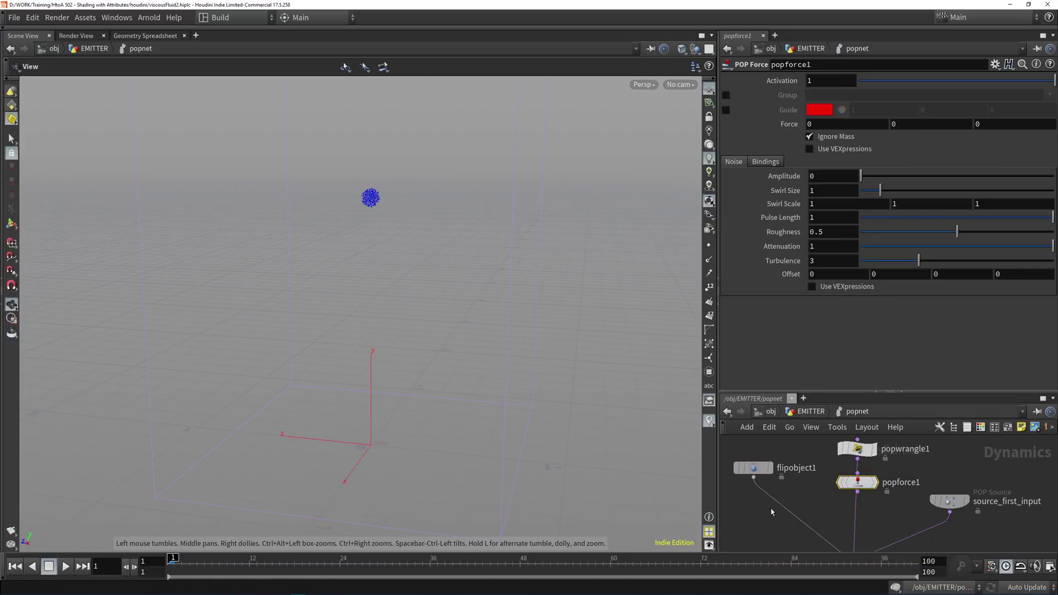
pyautogui.moveTo(858, 484); pyautogui.dragTo(863, 485)
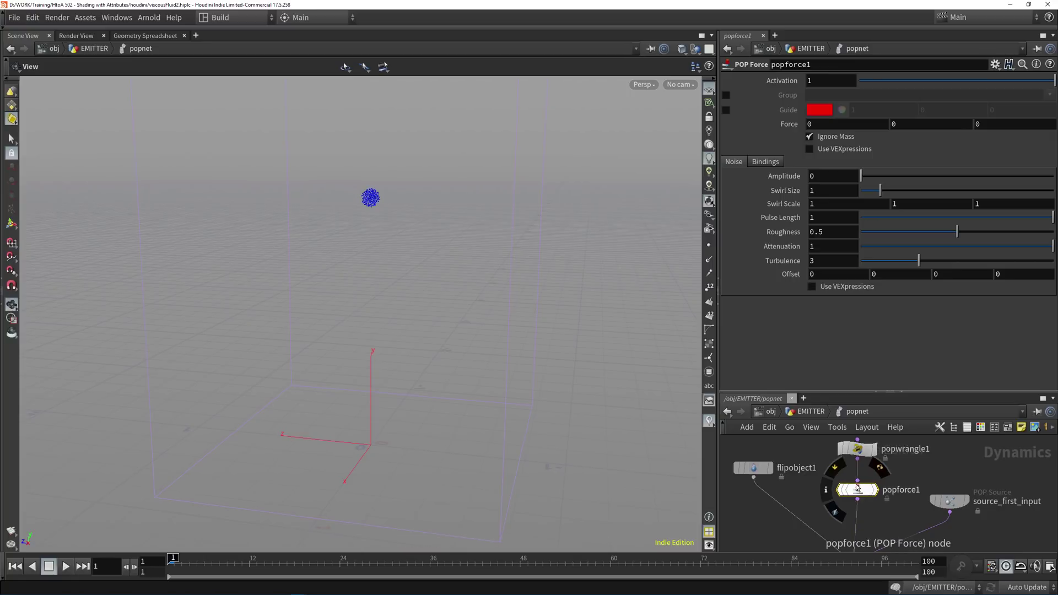
pyautogui.hotkey('ctrl', 's')
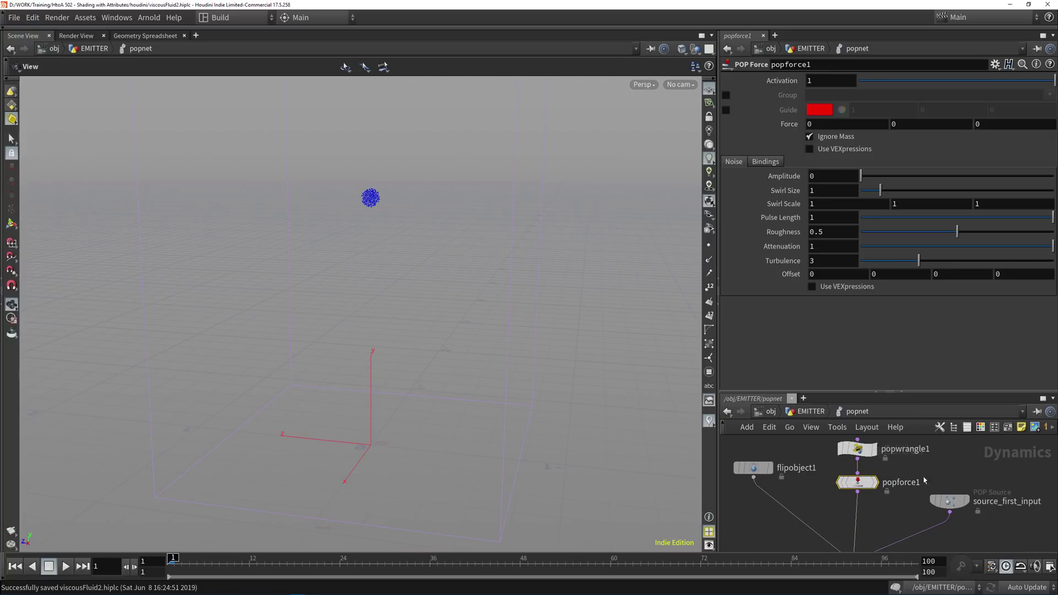
# - Enable the POP Force guide at frame 2 and set the noise amplitude to 1 and swirl size to 4.09
pyautogui.click(725, 110)
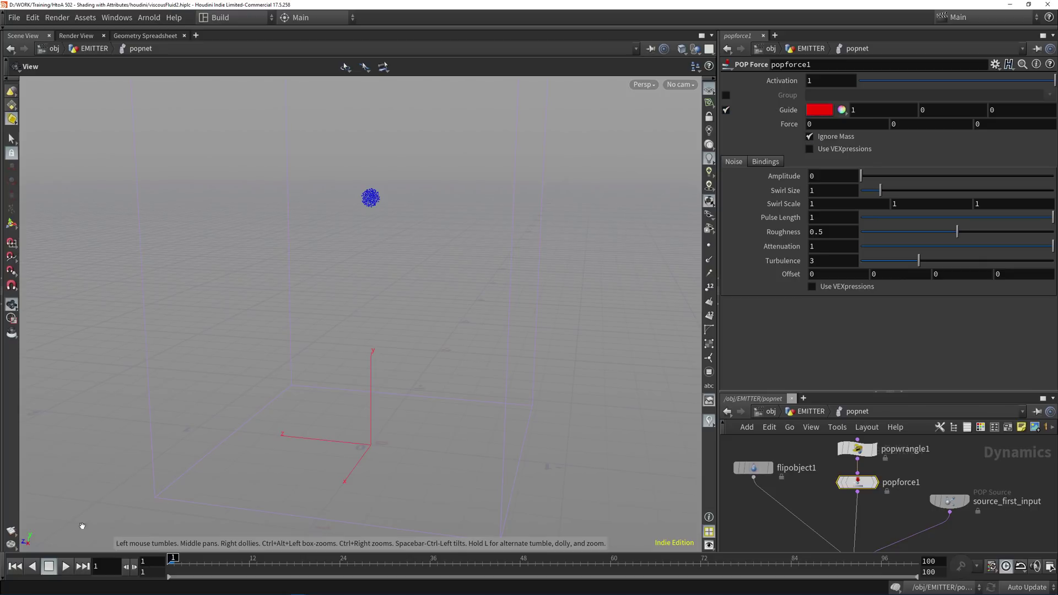
pyautogui.click(136, 567)
pyautogui.moveTo(413, 333); pyautogui.dragTo(138, 309, button='right')
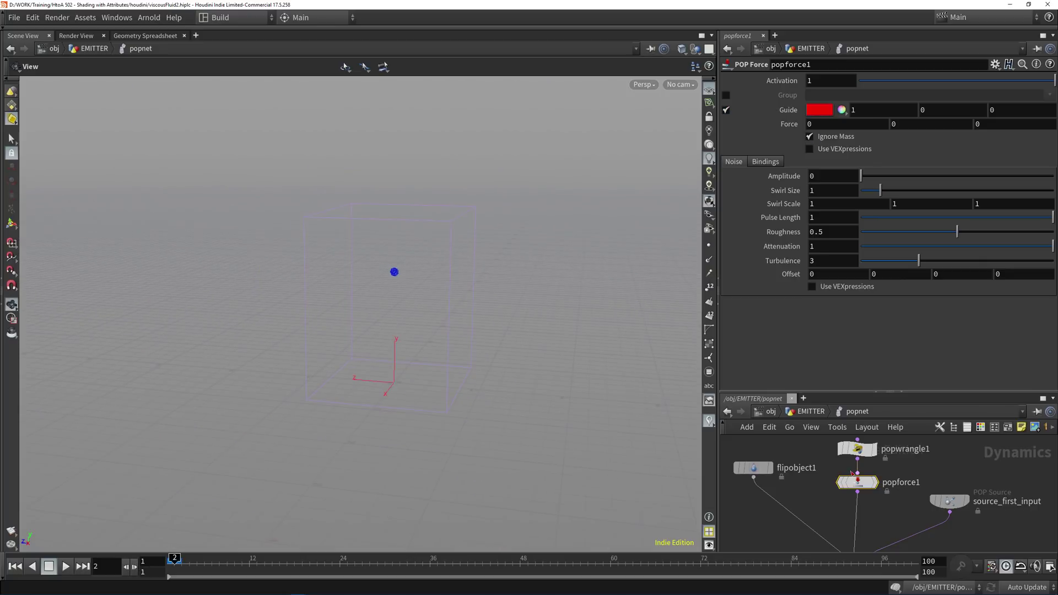
pyautogui.moveTo(915, 484); pyautogui.dragTo(913, 429, button='middle')
pyautogui.scroll(-6, 911, 470)
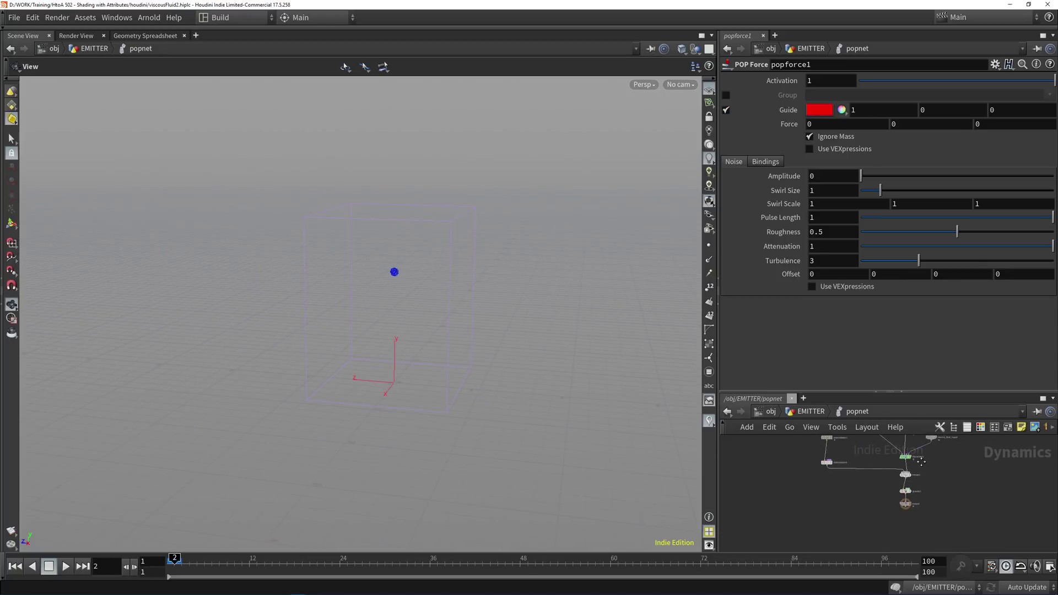
pyautogui.scroll(4, 911, 470)
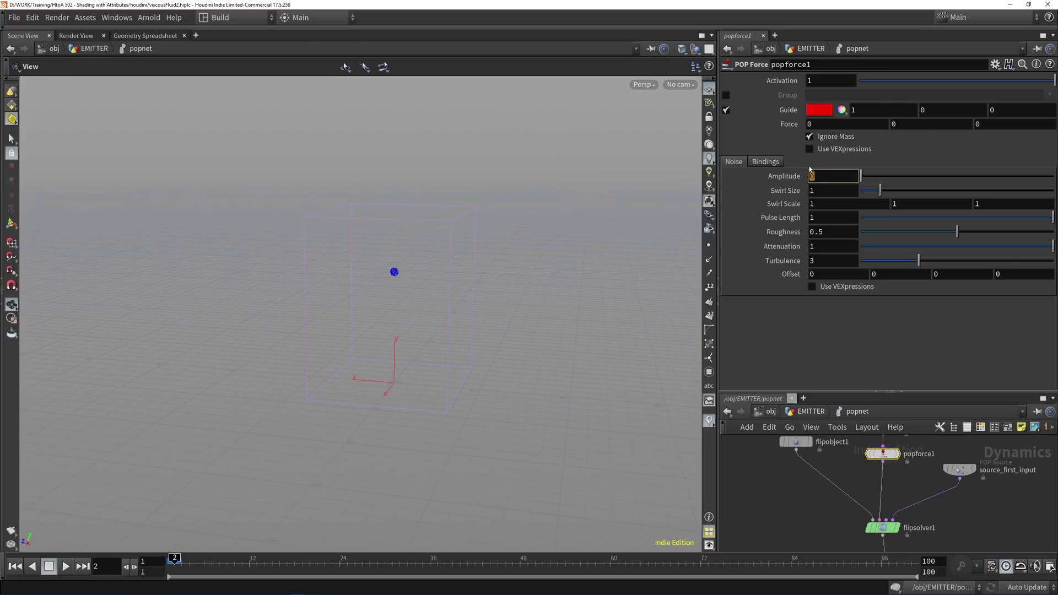
pyautogui.moveTo(522, 318); pyautogui.dragTo(571, 355)
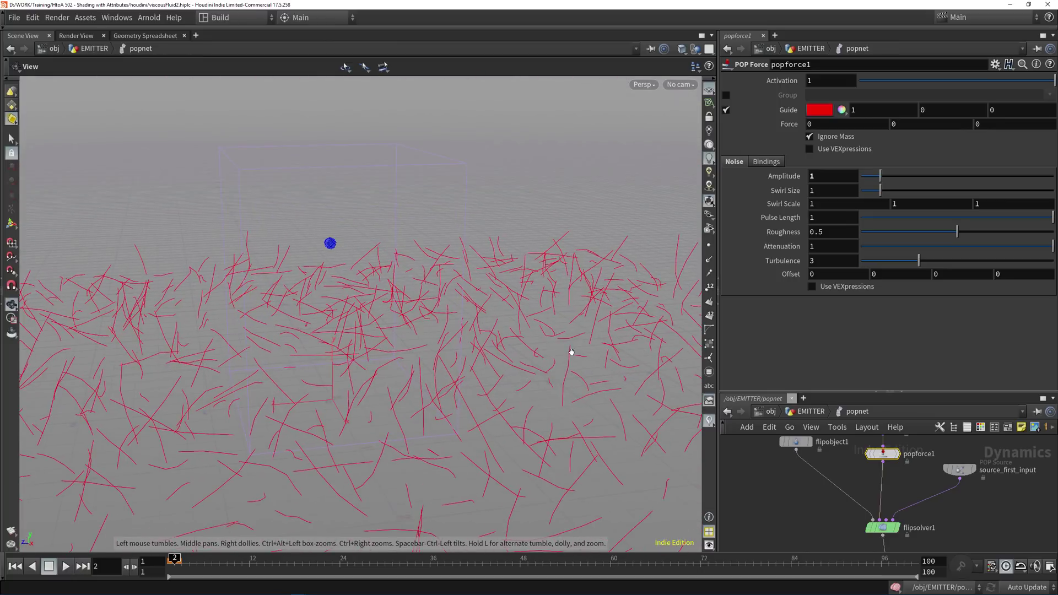
pyautogui.moveTo(887, 194); pyautogui.dragTo(937, 194)
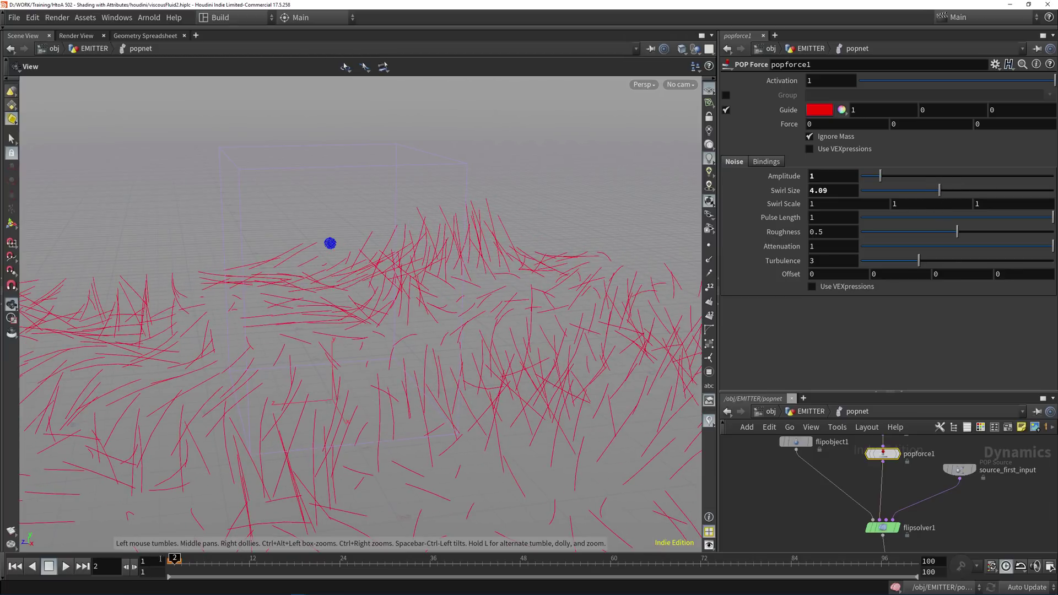
# - Play the simulation with the force guide shown to about frame 22, and rewind to frame 1
pyautogui.moveTo(176, 559); pyautogui.dragTo(207, 556)
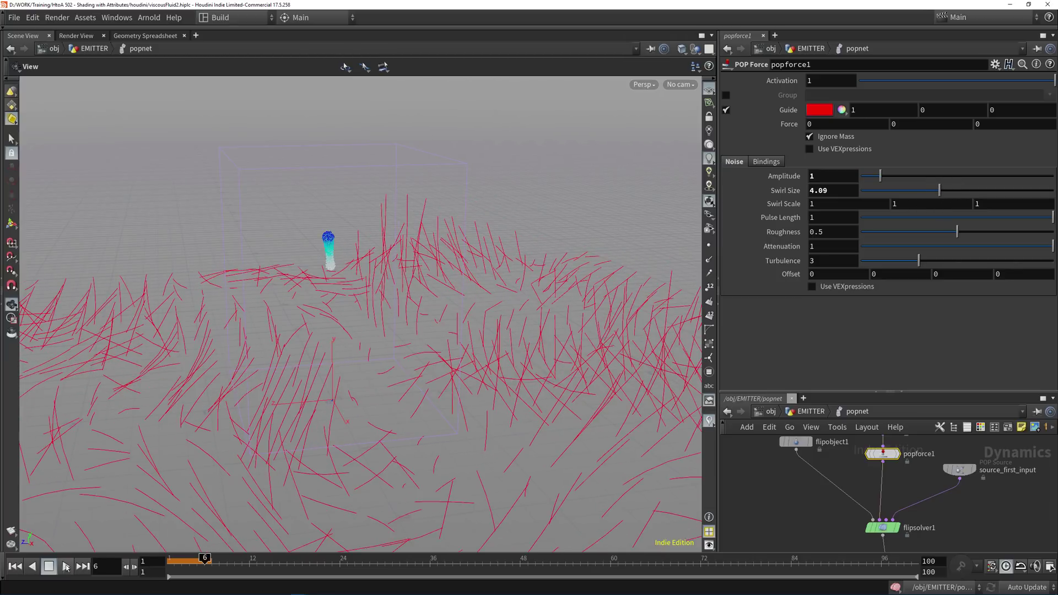
pyautogui.click(65, 568)
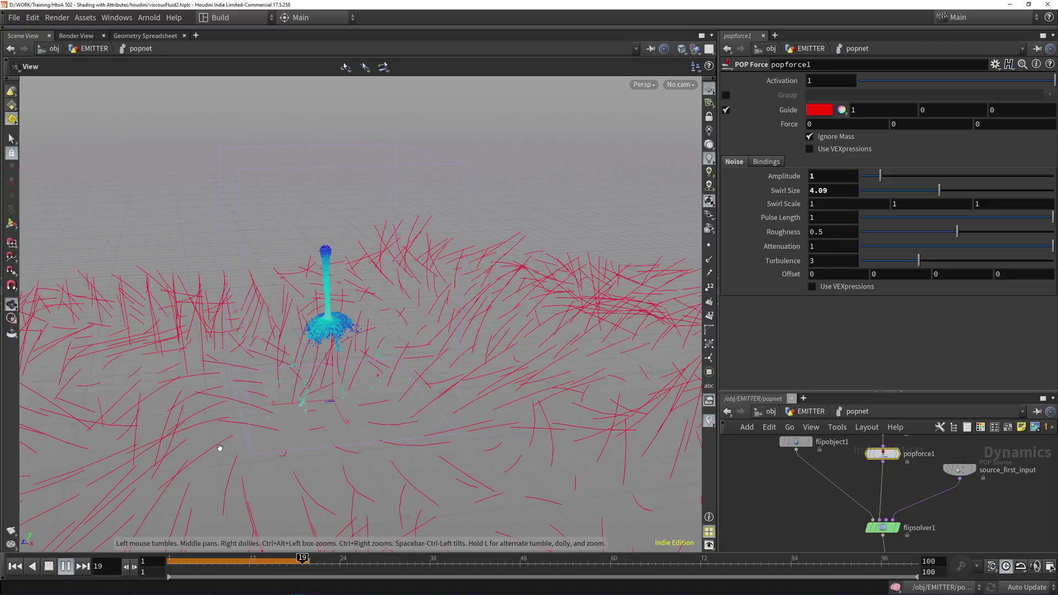
pyautogui.click(49, 566)
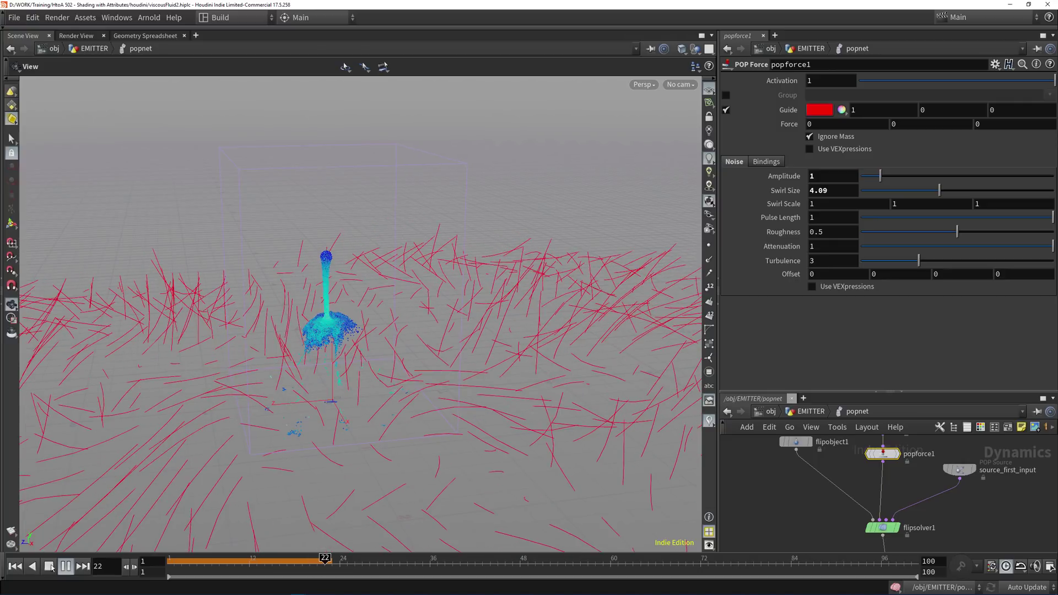
pyautogui.click(16, 567)
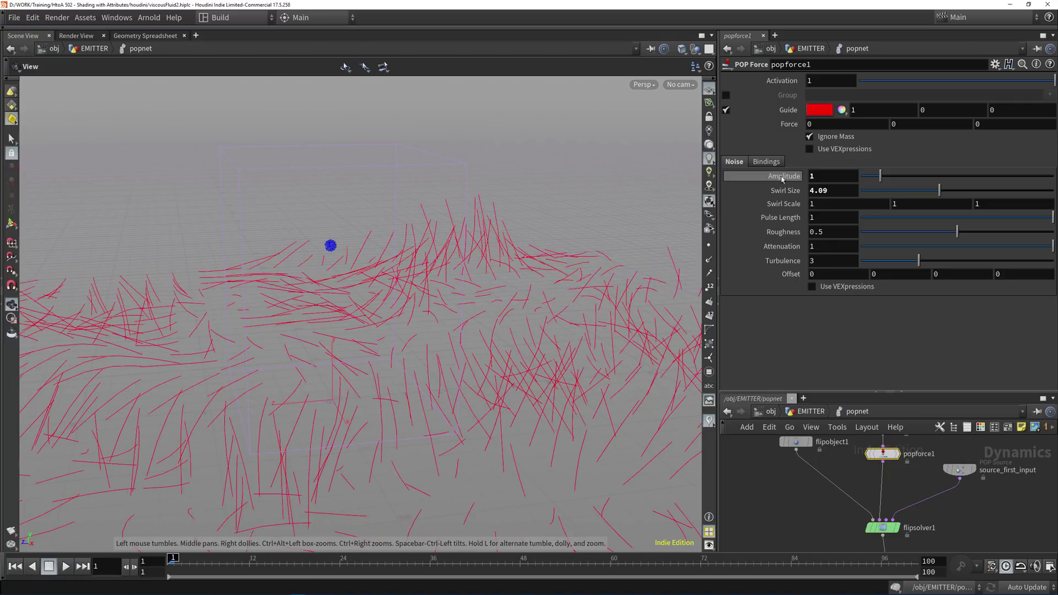
# - Set the POP Force amplitude to 10, turn off its guide, and play the simulation to about frame 25
pyautogui.moveTo(824, 177); pyautogui.dragTo(802, 180)
pyautogui.write('10')
pyautogui.press('Return')
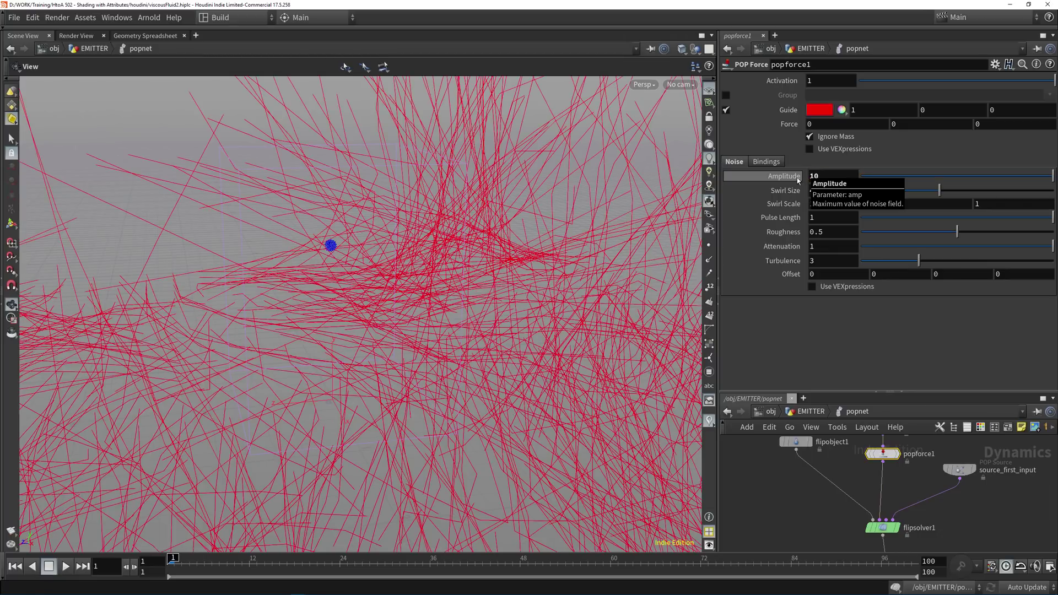
pyautogui.click(727, 109)
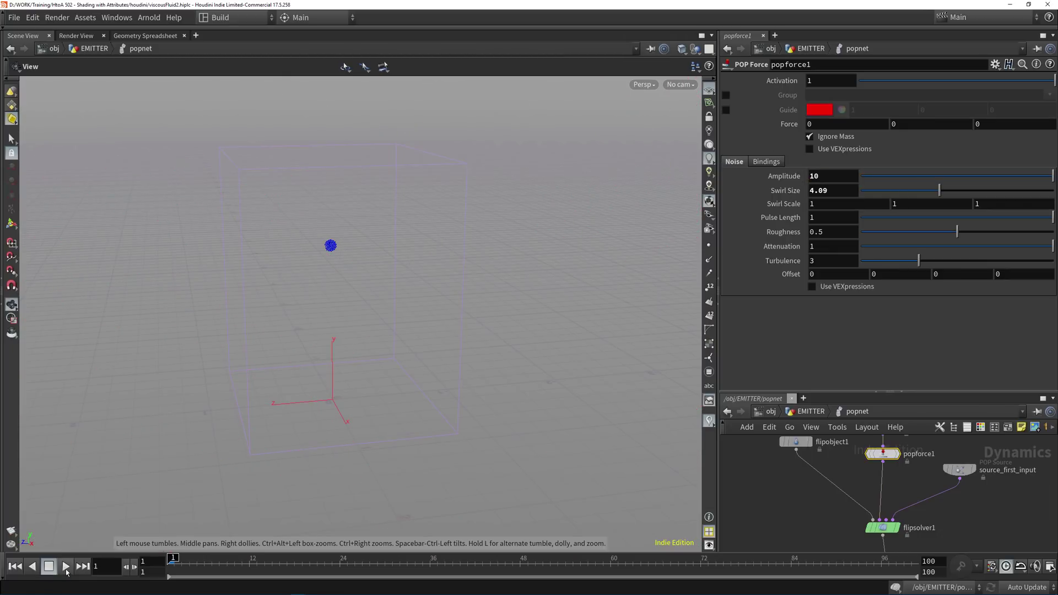
pyautogui.click(66, 567)
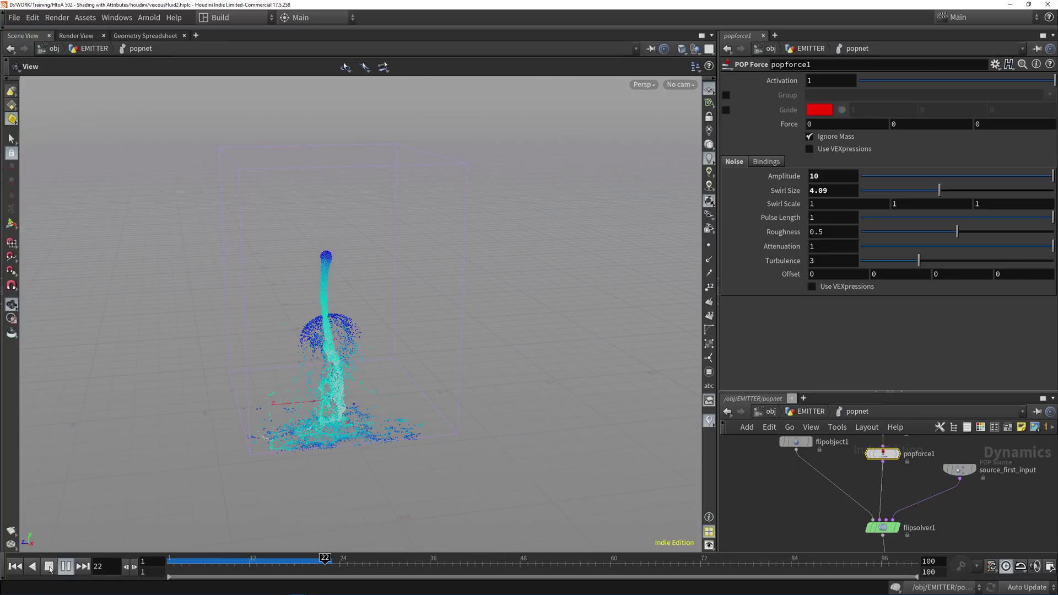
# - Set the POP Force amplitude to 3 and replay the simulation from frame 1 to about frame 24
pyautogui.moveTo(825, 175); pyautogui.dragTo(787, 177)
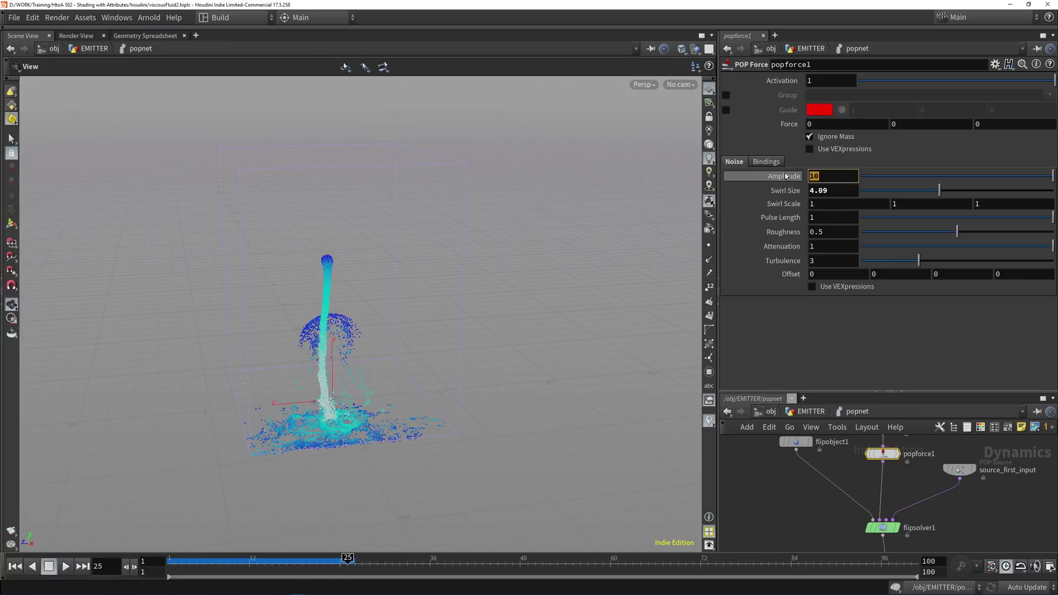
pyautogui.write('3')
pyautogui.press('Return')
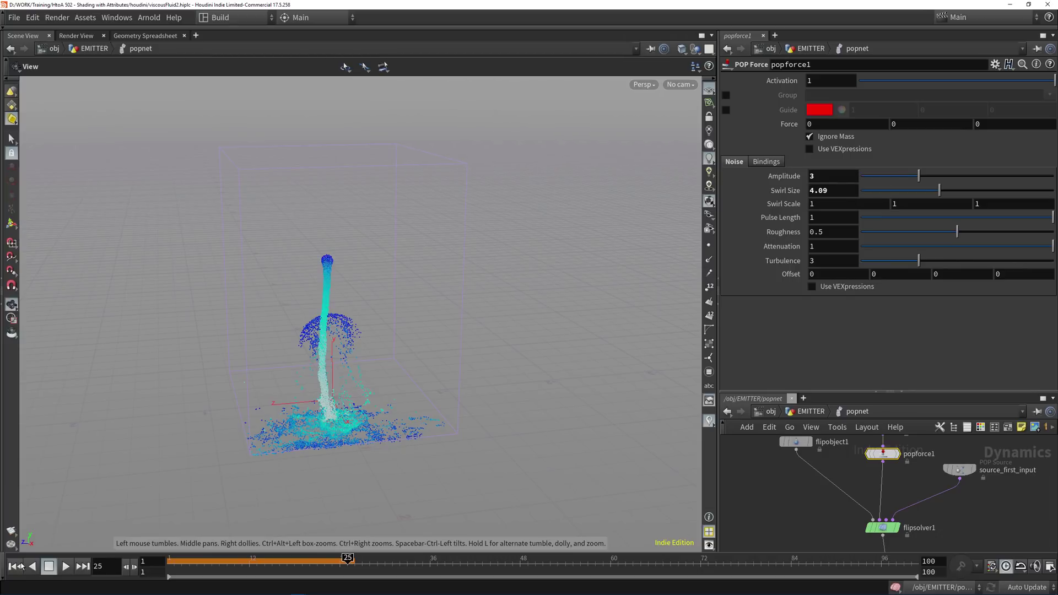
pyautogui.click(16, 566)
pyautogui.click(65, 565)
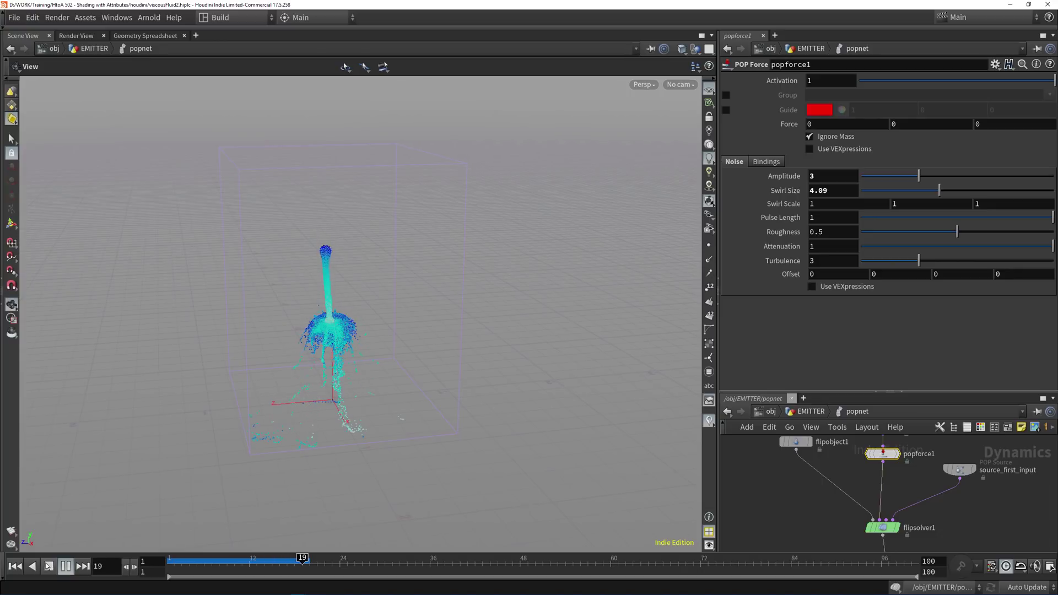
pyautogui.click(48, 566)
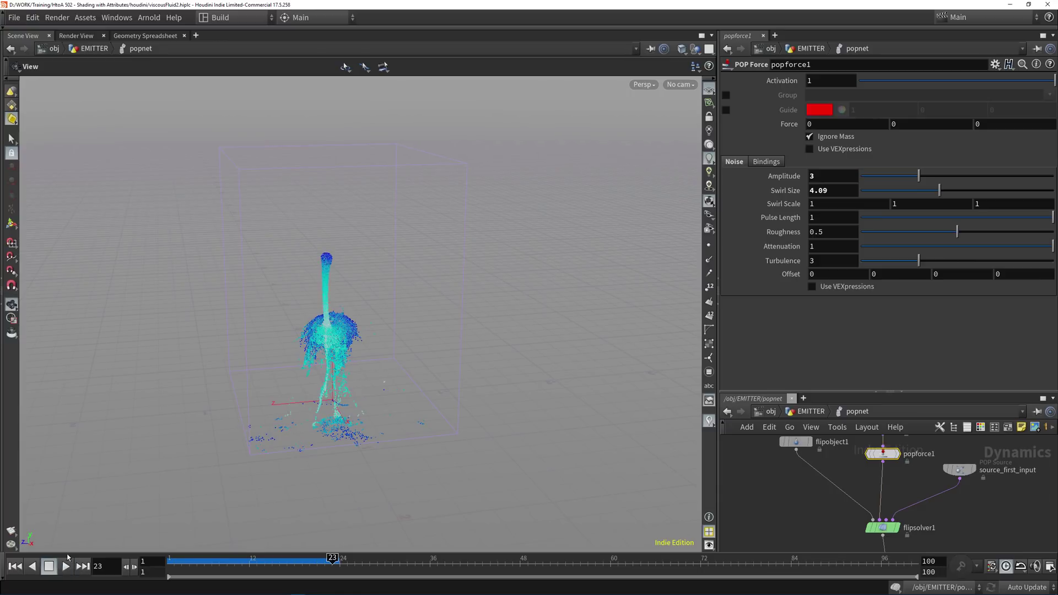
# - Deselect the POP Force node and save the scene file
pyautogui.click(803, 503)
pyautogui.moveTo(803, 508); pyautogui.dragTo(805, 499, button='middle')
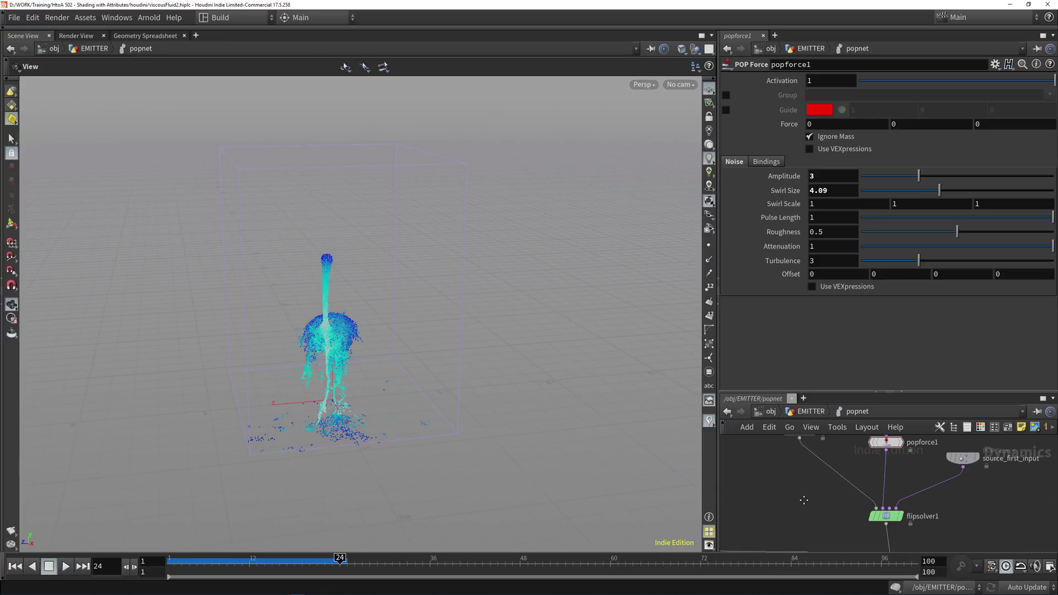
pyautogui.hotkey('ctrl', 's')
pyautogui.scroll(-3, 804, 500)
pyautogui.moveTo(928, 498); pyautogui.dragTo(981, 445, button='middle')
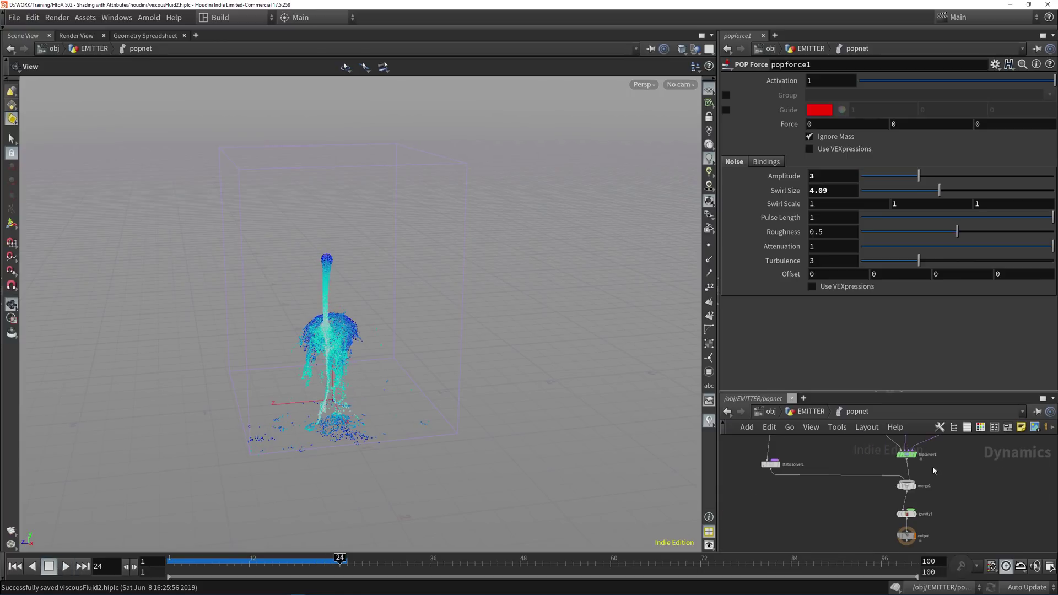
pyautogui.moveTo(854, 454); pyautogui.dragTo(819, 449, button='middle')
pyautogui.moveTo(816, 506)
pyautogui.mouseDown(button='middle')
pyautogui.moveTo(821, 465)
pyautogui.moveTo(802, 509)
pyautogui.mouseUp(button='middle')
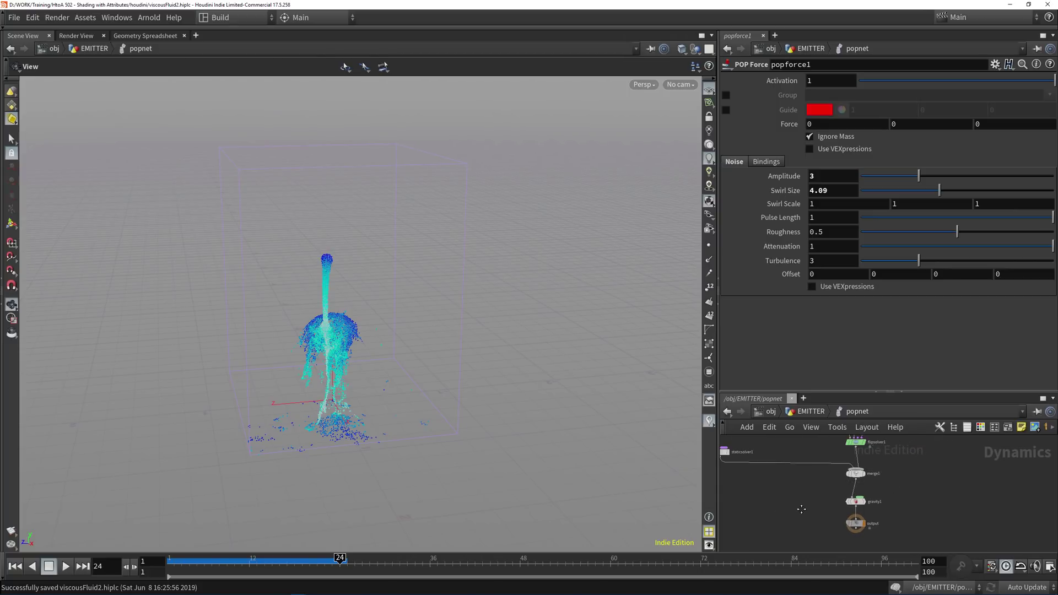
# - Select the output node inside the popnet network to show its settings, and save the scene file
pyautogui.scroll(4, 903, 526)
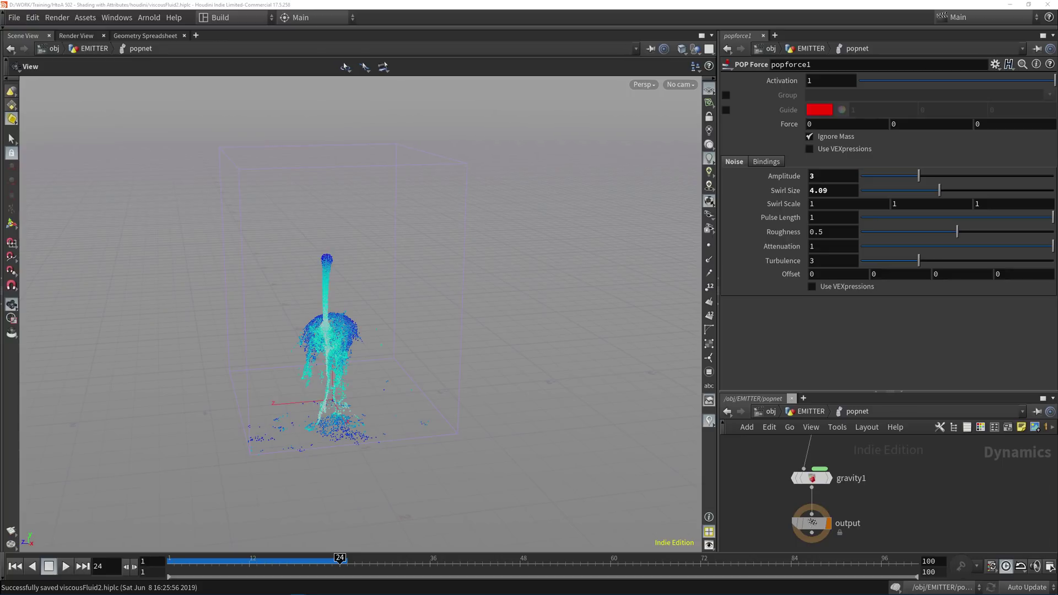
pyautogui.click(787, 521)
pyautogui.press('u')
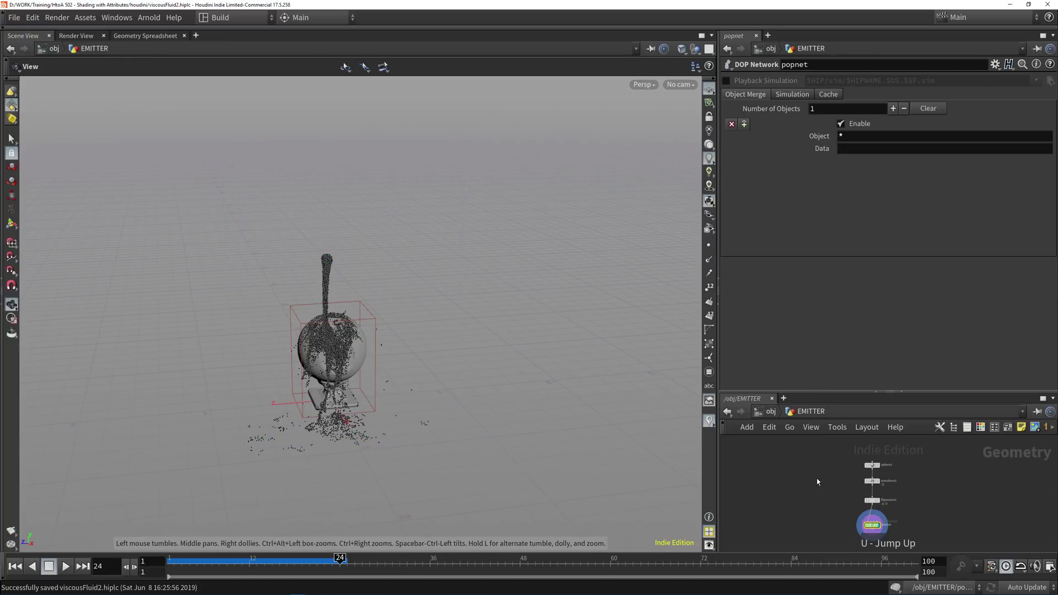
pyautogui.scroll(3, 912, 489)
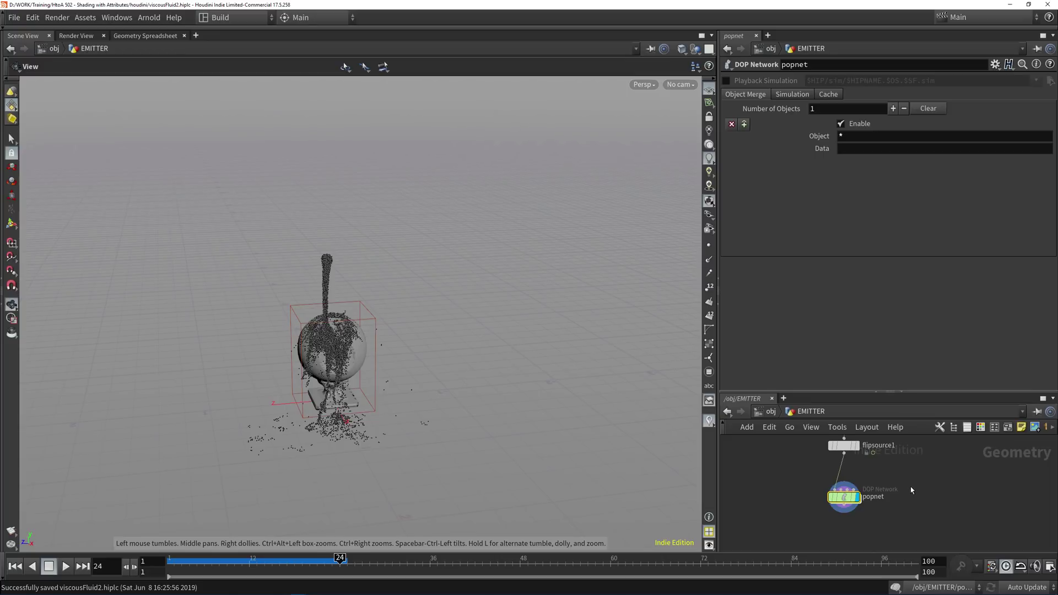
pyautogui.doubleClick(844, 497)
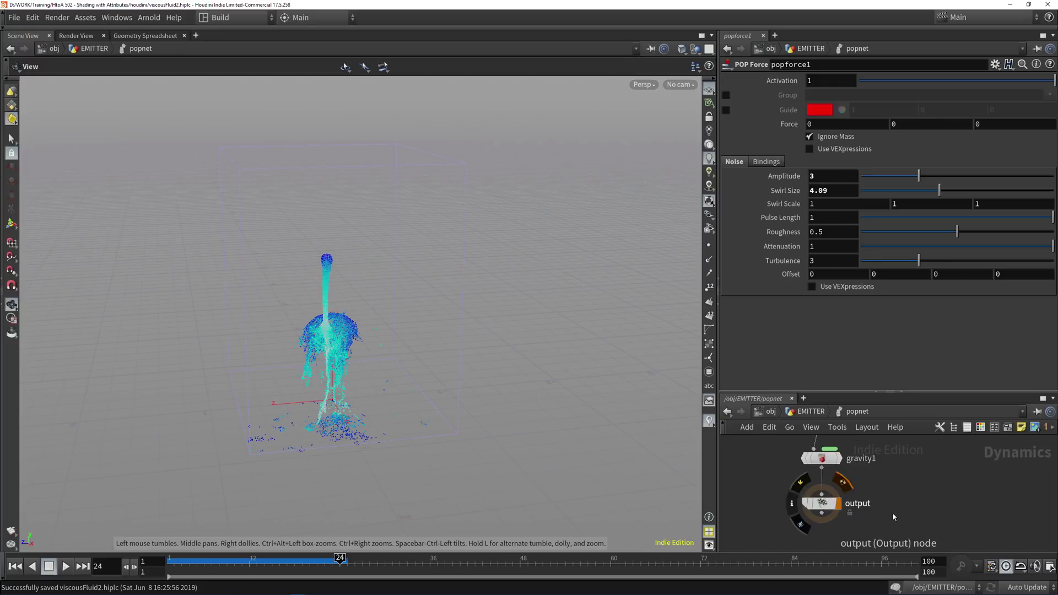
pyautogui.moveTo(893, 517); pyautogui.dragTo(898, 486, button='middle')
pyautogui.click(835, 481)
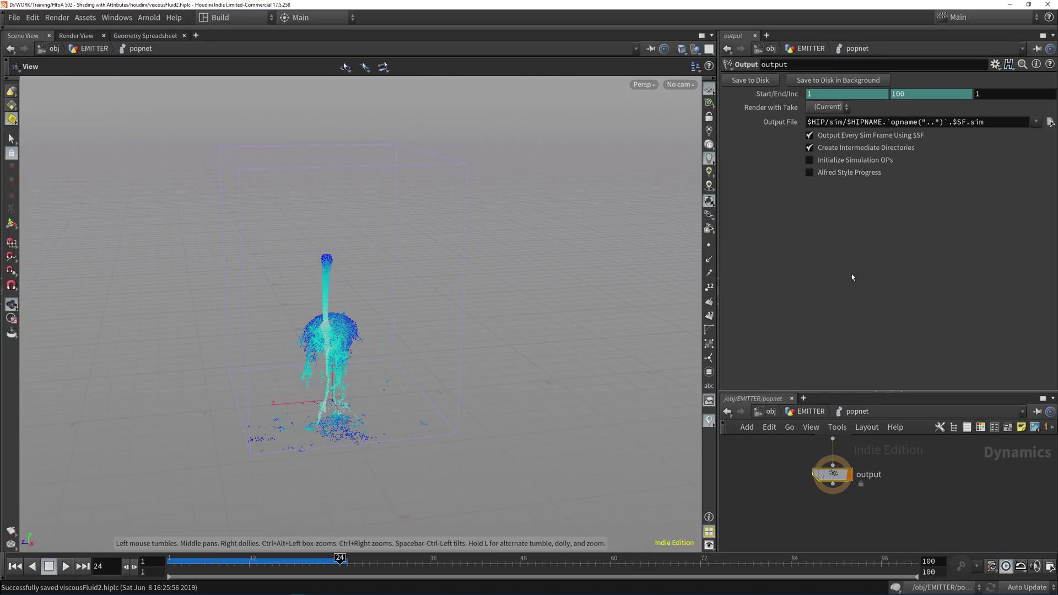
pyautogui.hotkey('ctrl', 's')
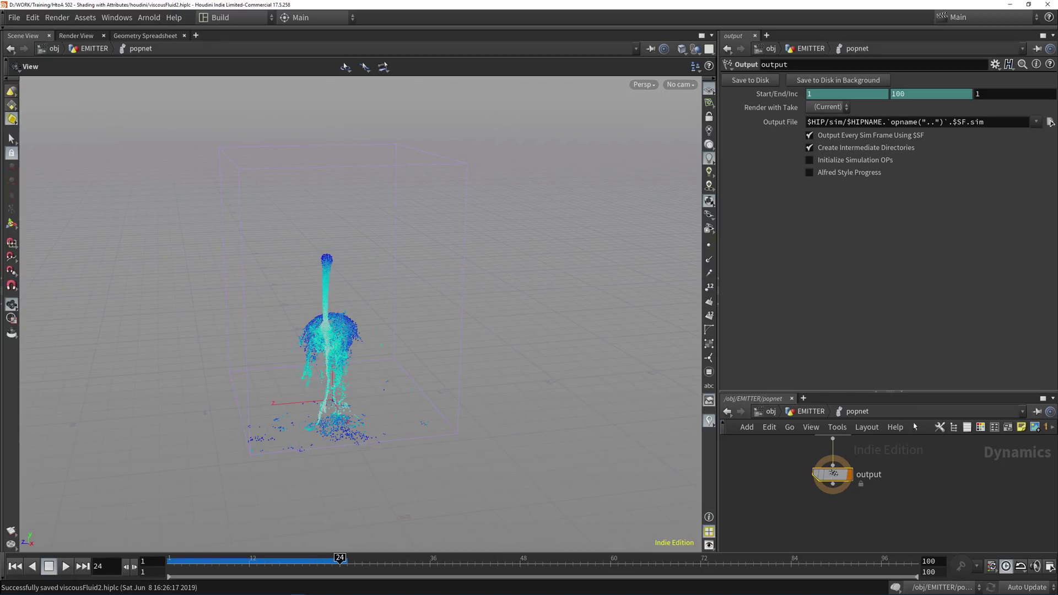
# - Inspect the FLIP Object node's particle separation and guide visualization settings inside the popnet network
pyautogui.scroll(-3, 919, 456)
pyautogui.moveTo(926, 458); pyautogui.dragTo(926, 517, button='middle')
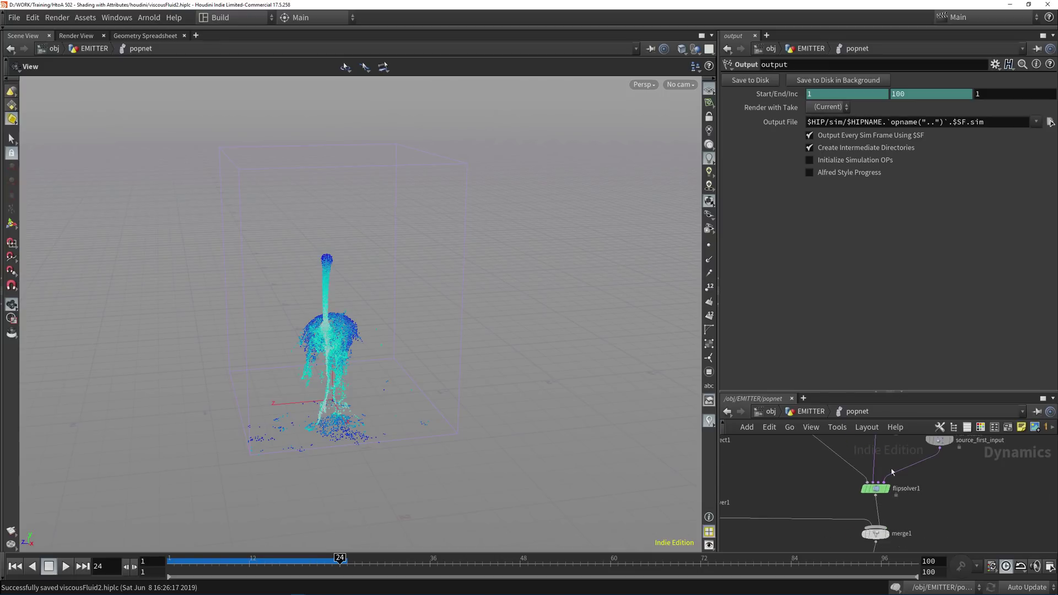
pyautogui.moveTo(892, 472); pyautogui.dragTo(912, 541, button='middle')
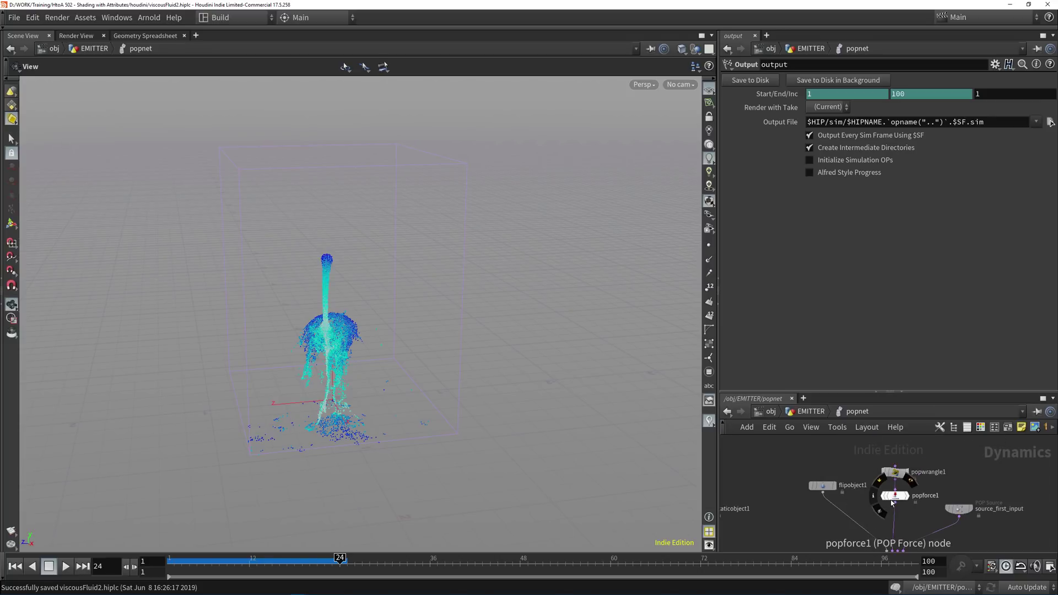
pyautogui.click(822, 485)
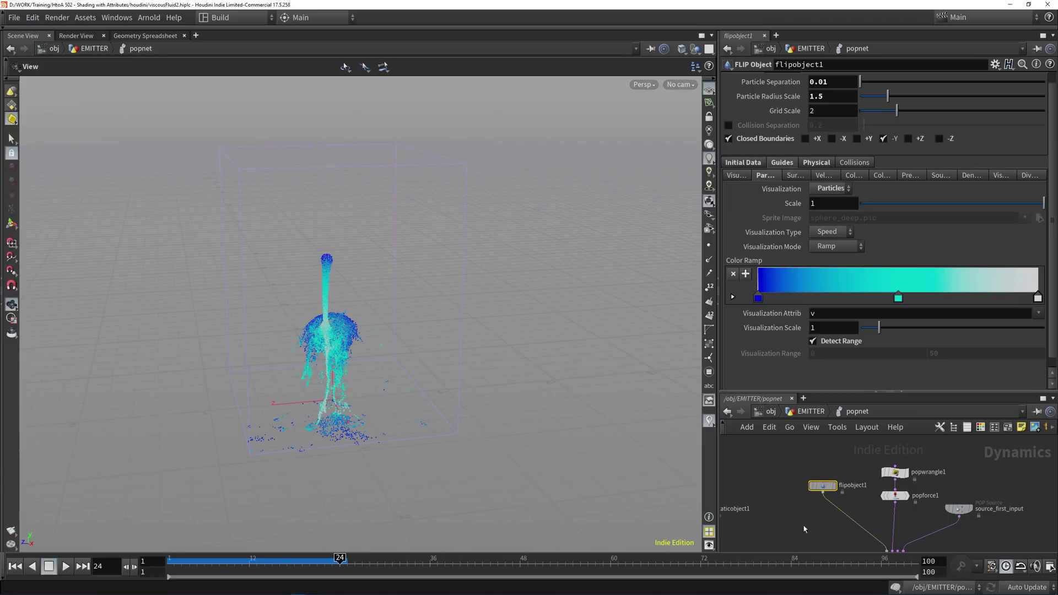
# - Select the output node, save the scene file, and write the simulation for frames 1 to 100 to disk
pyautogui.moveTo(985, 539); pyautogui.dragTo(970, 440, button='middle')
pyautogui.click(883, 492)
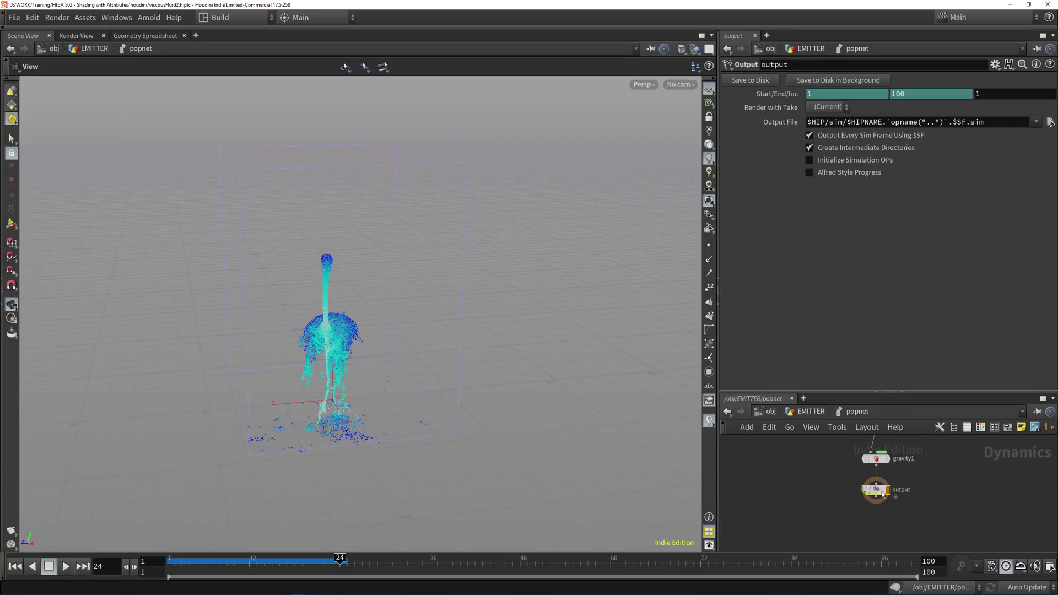
pyautogui.hotkey('ctrl', 's')
pyautogui.click(877, 489)
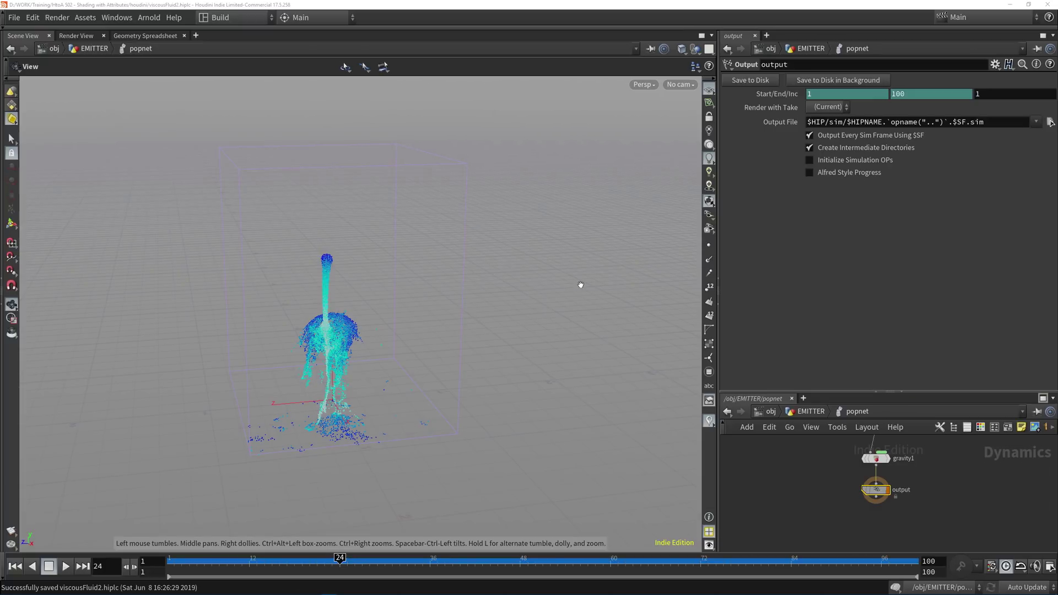
# - Enable Playback Simulation on the popnet DOP network and play the cached simulation from frame 1 to about frame 87
pyautogui.press('u')
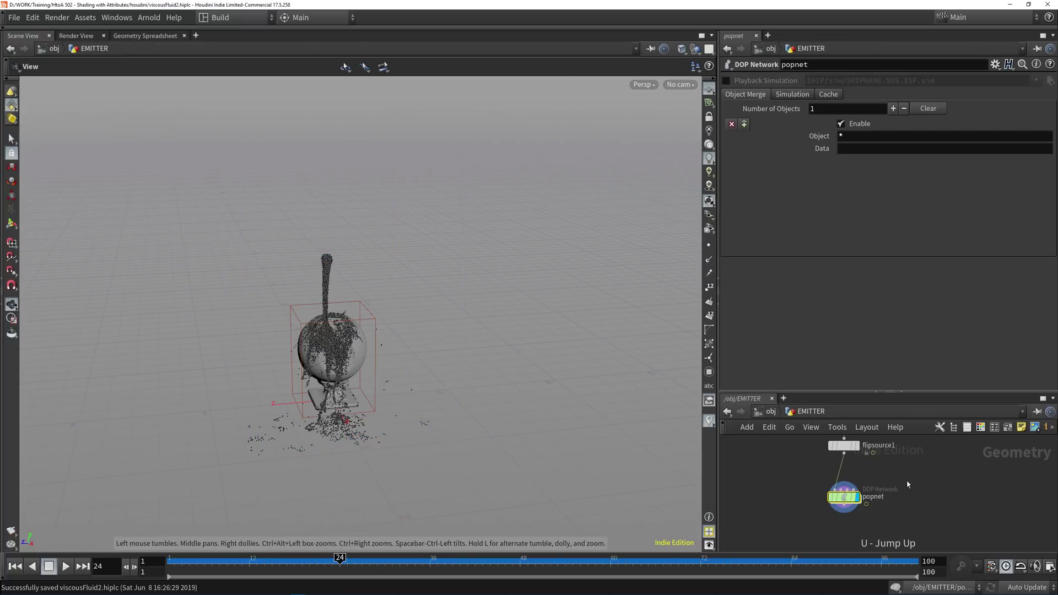
pyautogui.click(727, 81)
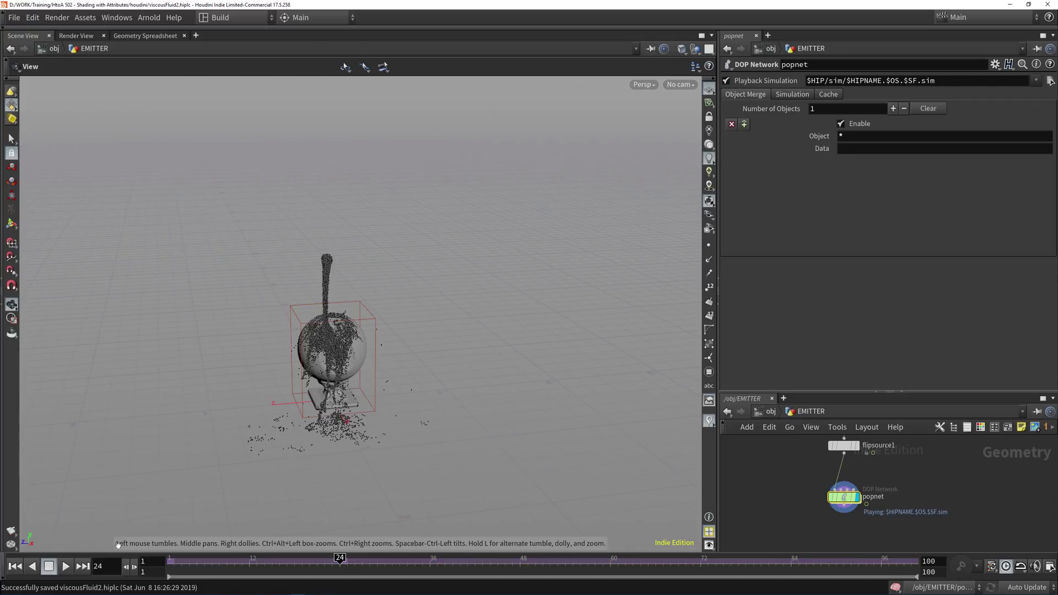
pyautogui.click(15, 566)
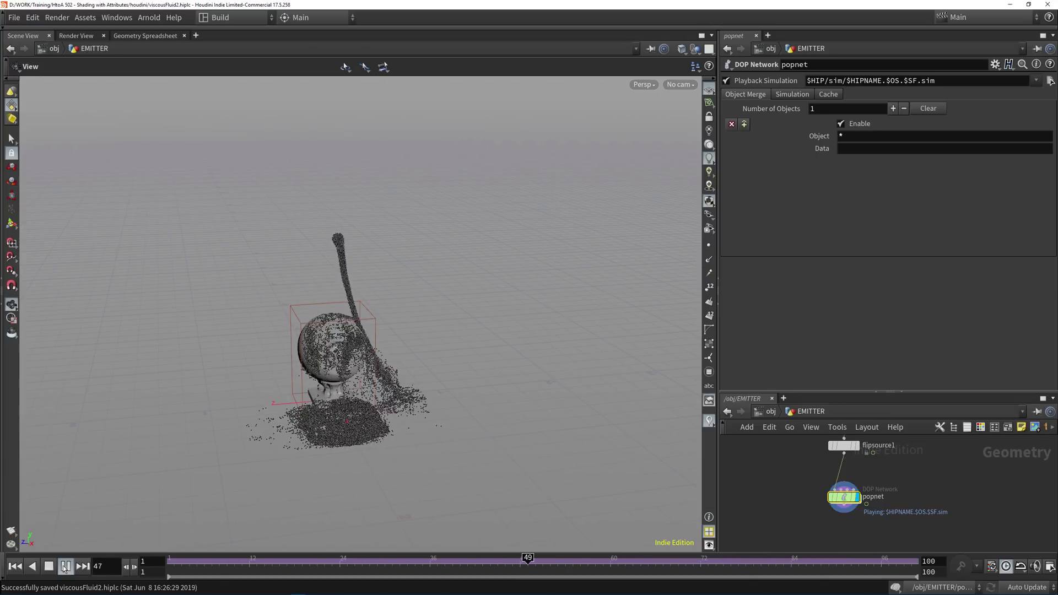
pyautogui.click(49, 566)
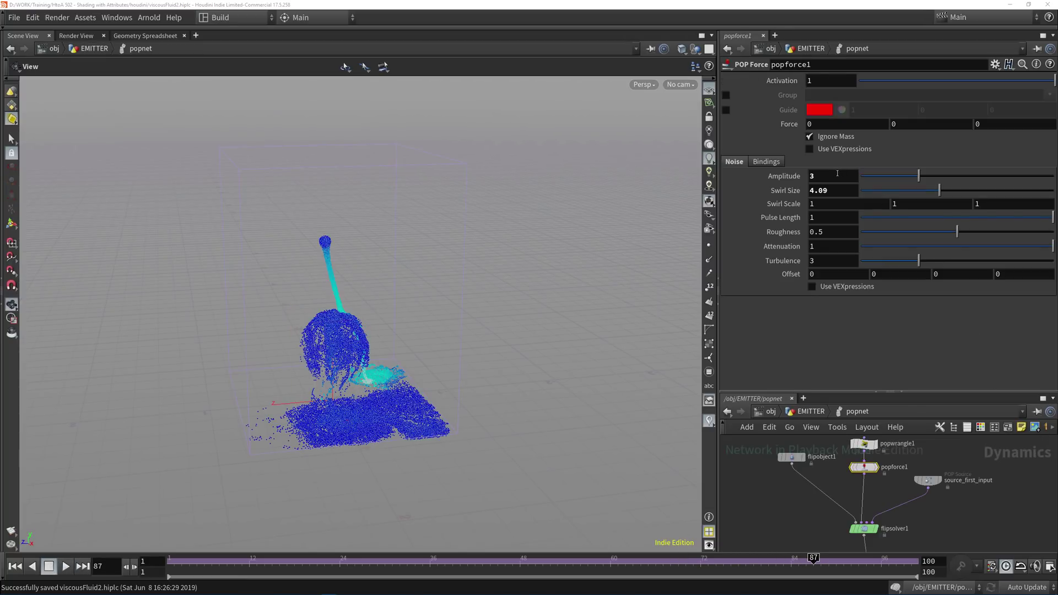
# - Set the noise amplitude of the POP Force node to 0.5
pyautogui.click(837, 175)
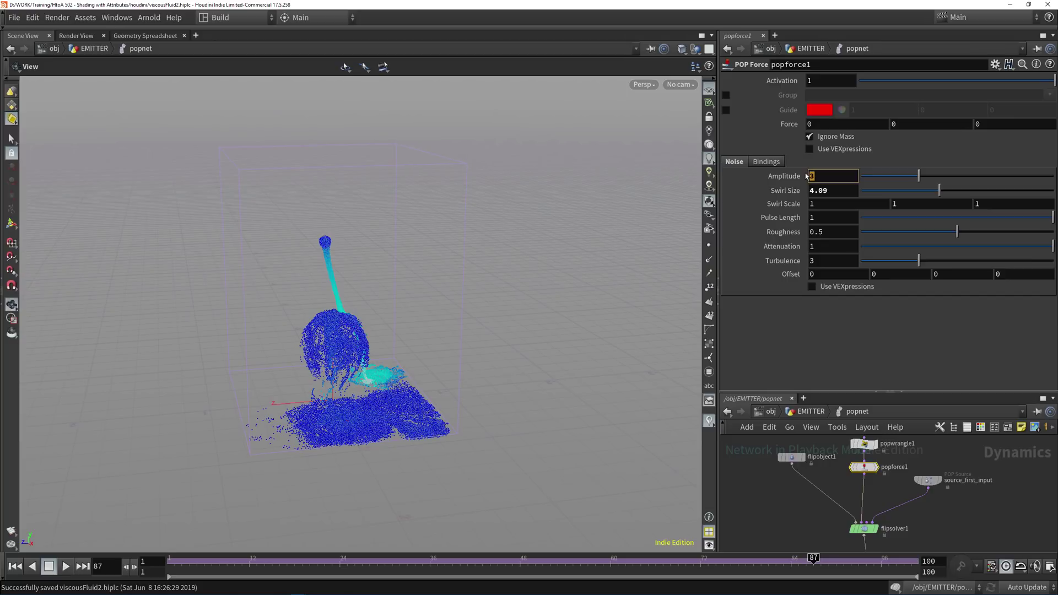
pyautogui.write('.5')
pyautogui.press('Return')
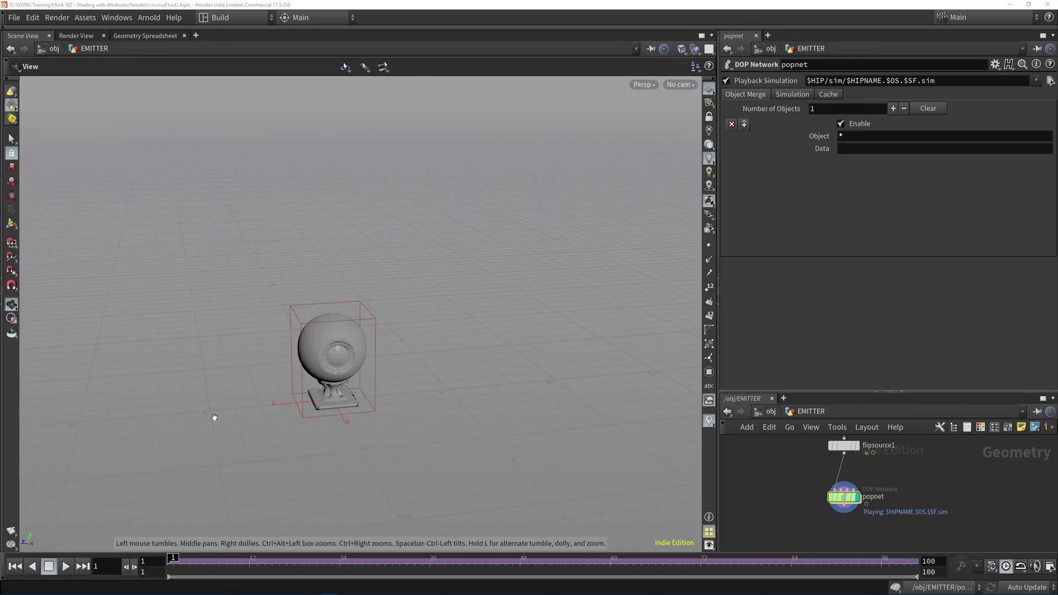
# - Play the cached simulation from frame 1 to about frame 66, viewing it from a lower angle, and save the scene file
pyautogui.click(65, 568)
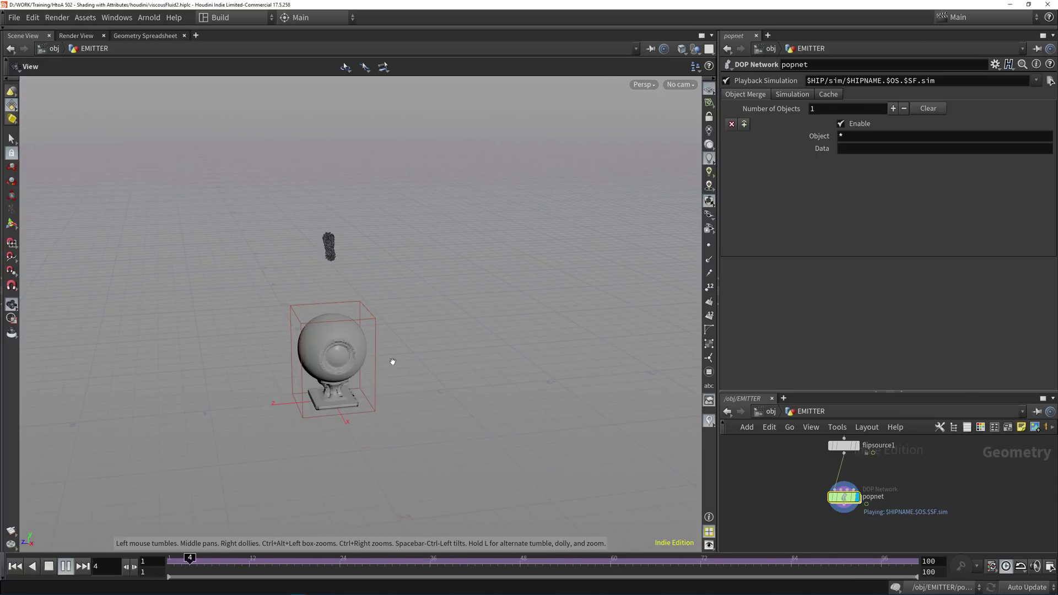
pyautogui.moveTo(325, 346); pyautogui.dragTo(383, 297)
pyautogui.moveTo(384, 297); pyautogui.dragTo(387, 311, button='middle')
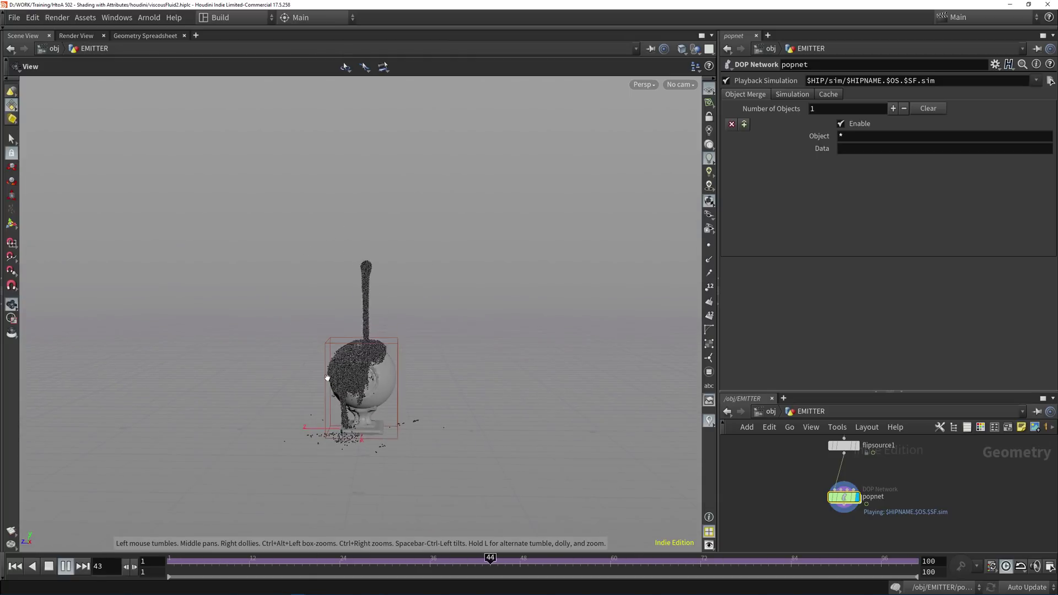
pyautogui.click(65, 566)
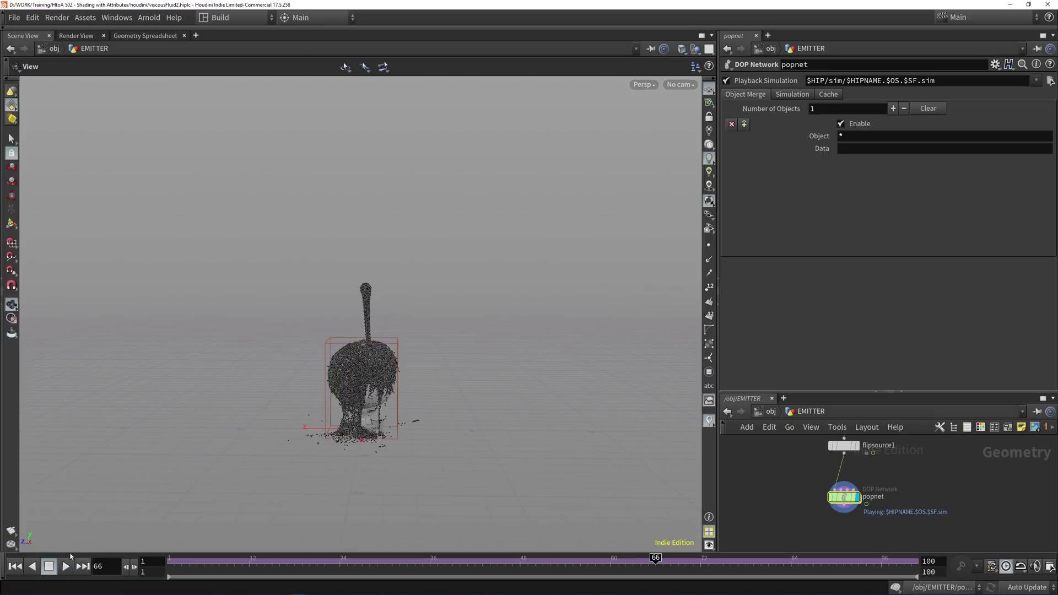
pyautogui.click(764, 490)
# - Add a VDB from Particles node, connect the popnet output to its first input, and display it
pyautogui.moveTo(766, 514); pyautogui.dragTo(800, 487, button='middle')
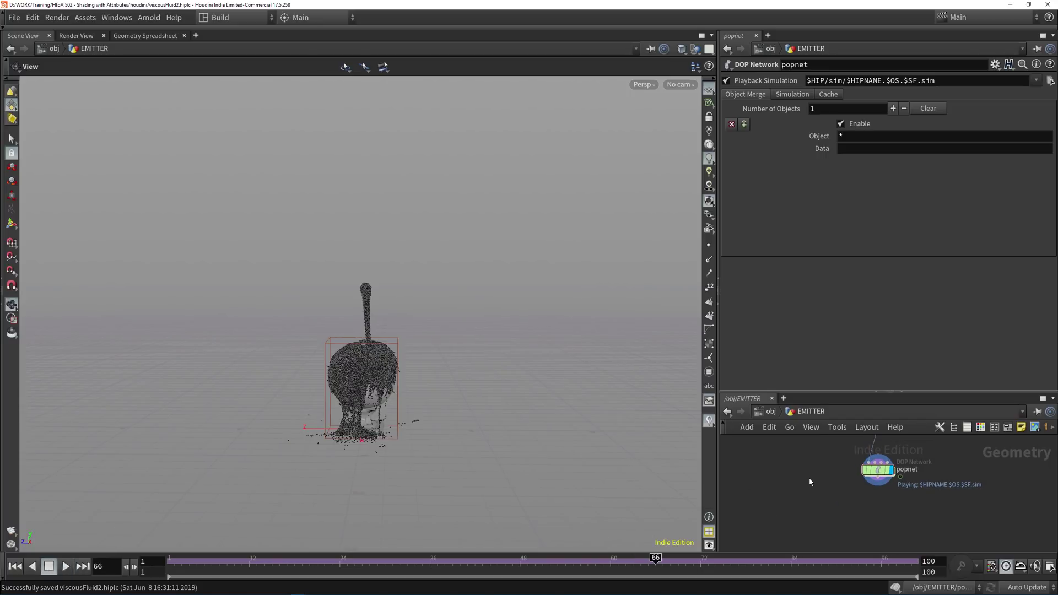
pyautogui.press('Tab')
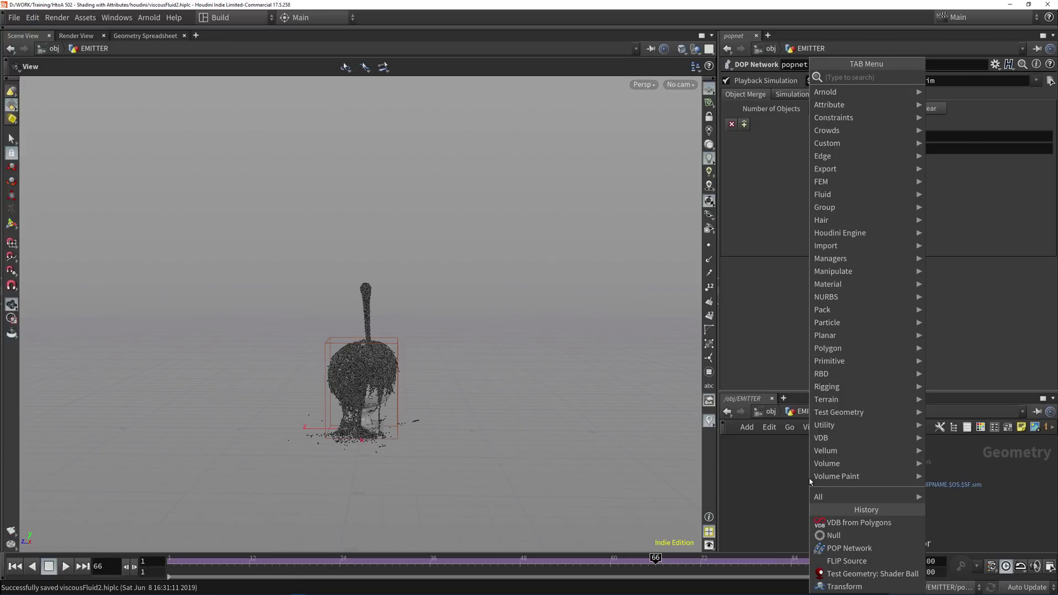
pyautogui.write('vdbfromp')
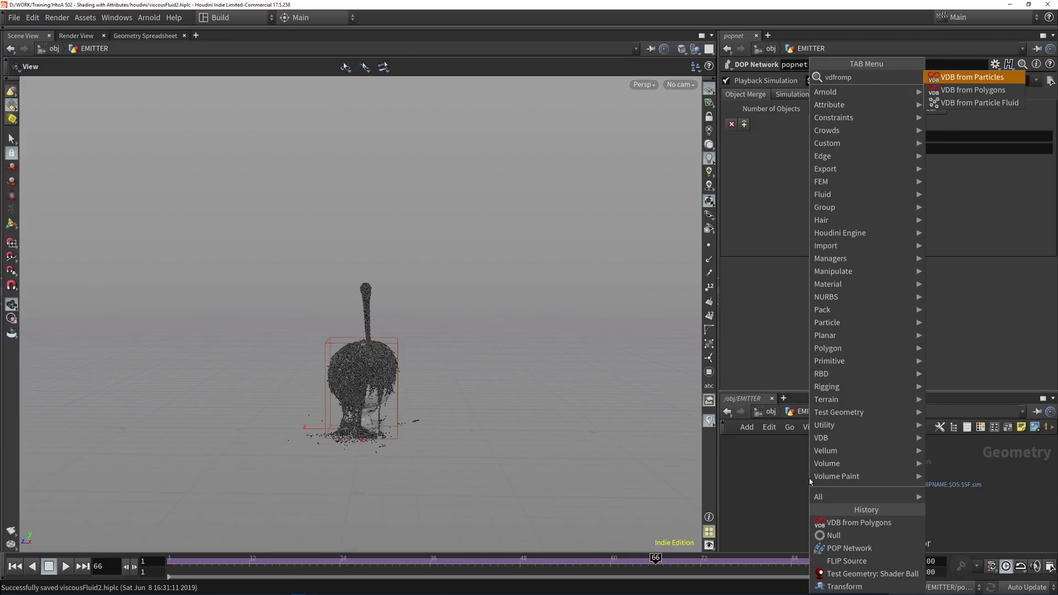
pyautogui.press('Return')
pyautogui.click(809, 478)
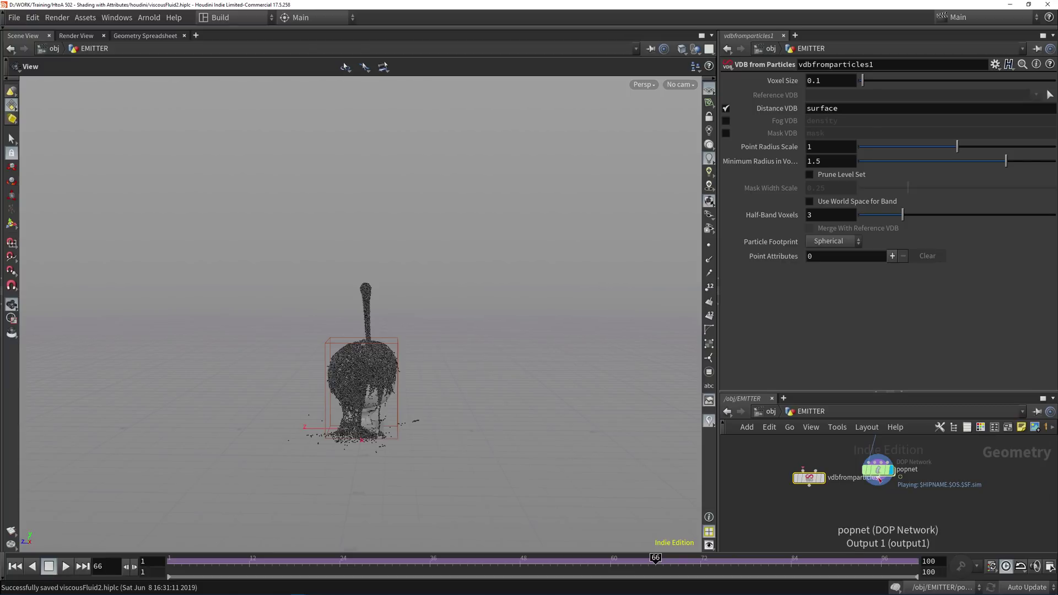
pyautogui.click(900, 477)
pyautogui.click(813, 478)
pyautogui.moveTo(817, 484); pyautogui.dragTo(788, 501)
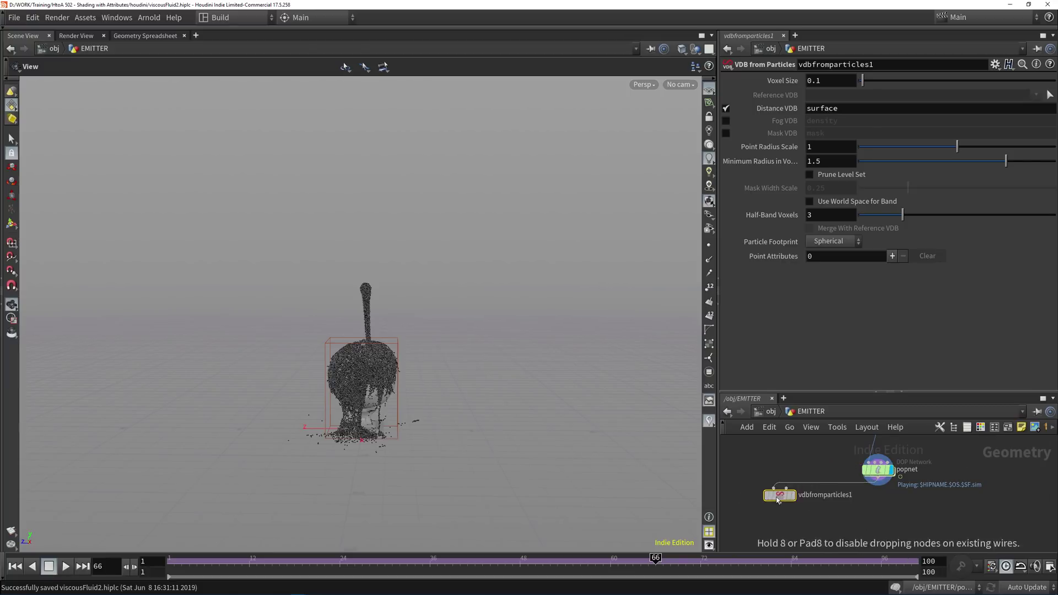
pyautogui.click(795, 495)
# - Set the Point Radius Scale of the VDB from Particles node to 3
pyautogui.hotkey('space', 'f')
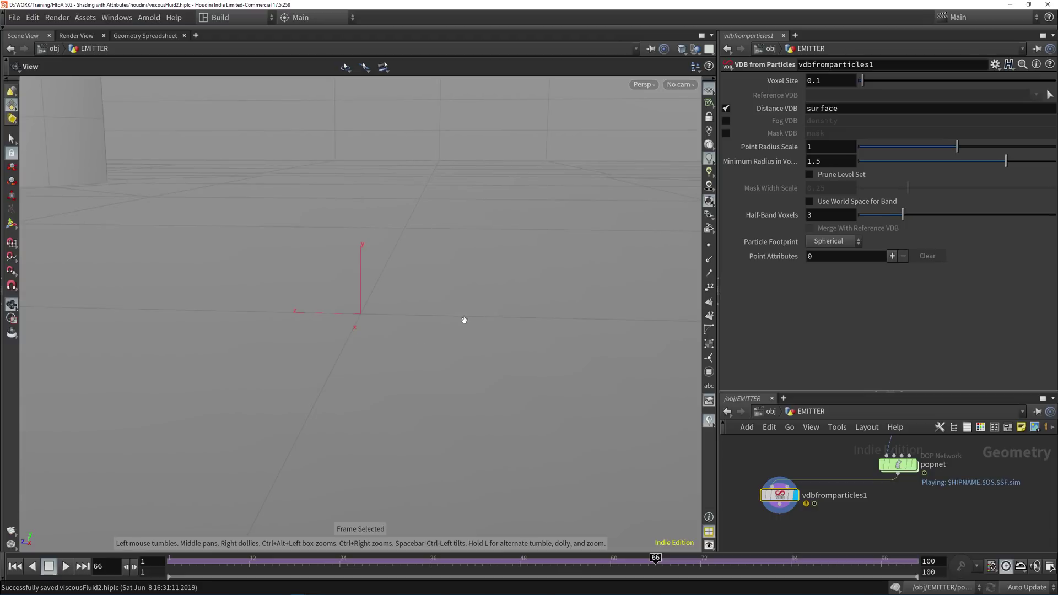
pyautogui.moveTo(465, 321); pyautogui.dragTo(514, 271, button='middle')
pyautogui.moveTo(515, 272); pyautogui.dragTo(287, 252, button='right')
pyautogui.moveTo(353, 264); pyautogui.dragTo(398, 311, button='middle')
pyautogui.moveTo(398, 311); pyautogui.dragTo(505, 242, button='right')
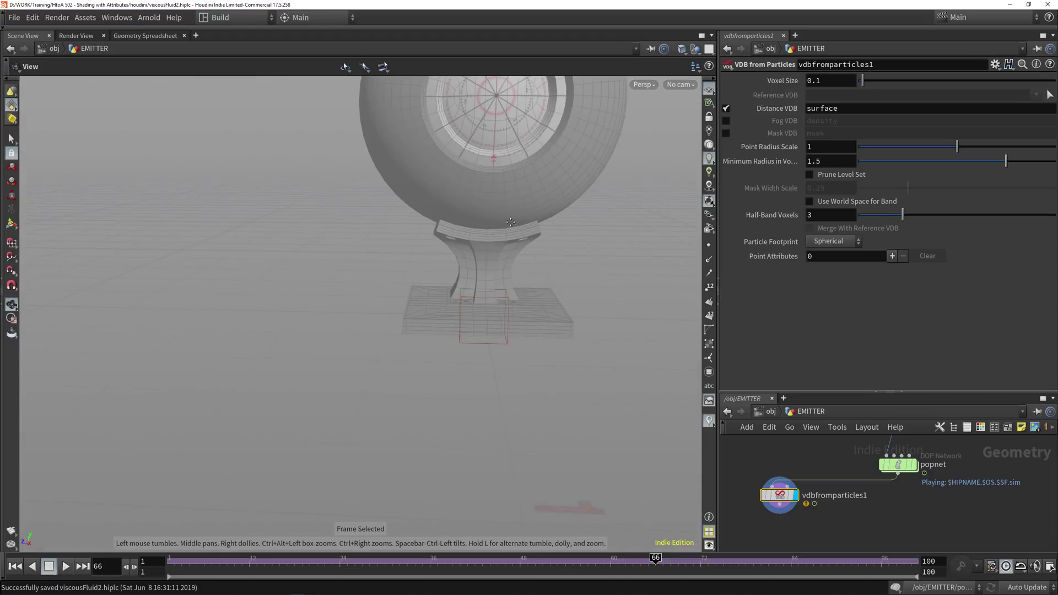
pyautogui.moveTo(505, 242); pyautogui.dragTo(434, 352, button='middle')
pyautogui.moveTo(493, 292); pyautogui.dragTo(489, 250)
pyautogui.moveTo(490, 244); pyautogui.dragTo(463, 278, button='middle')
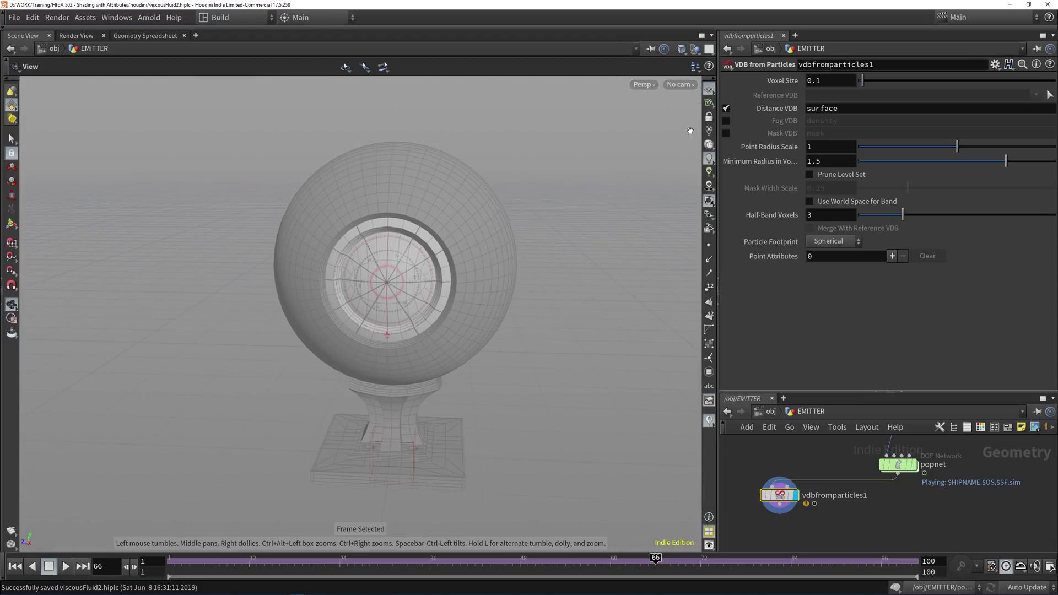
pyautogui.moveTo(816, 148); pyautogui.dragTo(797, 146)
pyautogui.write('3')
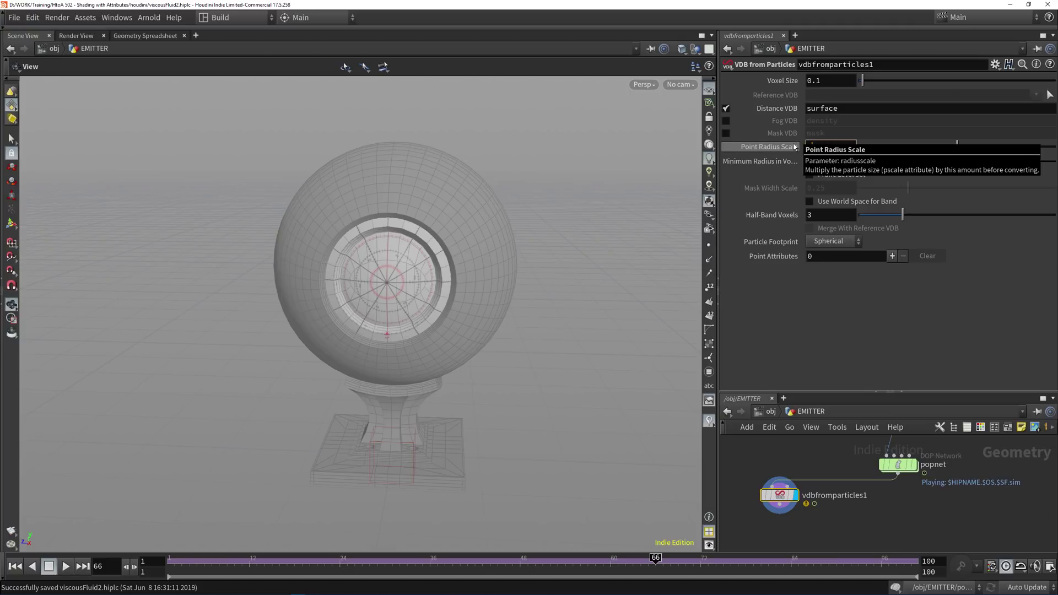
pyautogui.press('Return')
# - Reduce the voxel size of the VDB from Particles node to 0.05 and further to 0.02
pyautogui.moveTo(531, 237); pyautogui.dragTo(324, 215, button='right')
pyautogui.moveTo(520, 283); pyautogui.dragTo(475, 300, button='middle')
pyautogui.moveTo(474, 299); pyautogui.dragTo(445, 292, button='right')
pyautogui.moveTo(446, 292); pyautogui.dragTo(439, 352, button='middle')
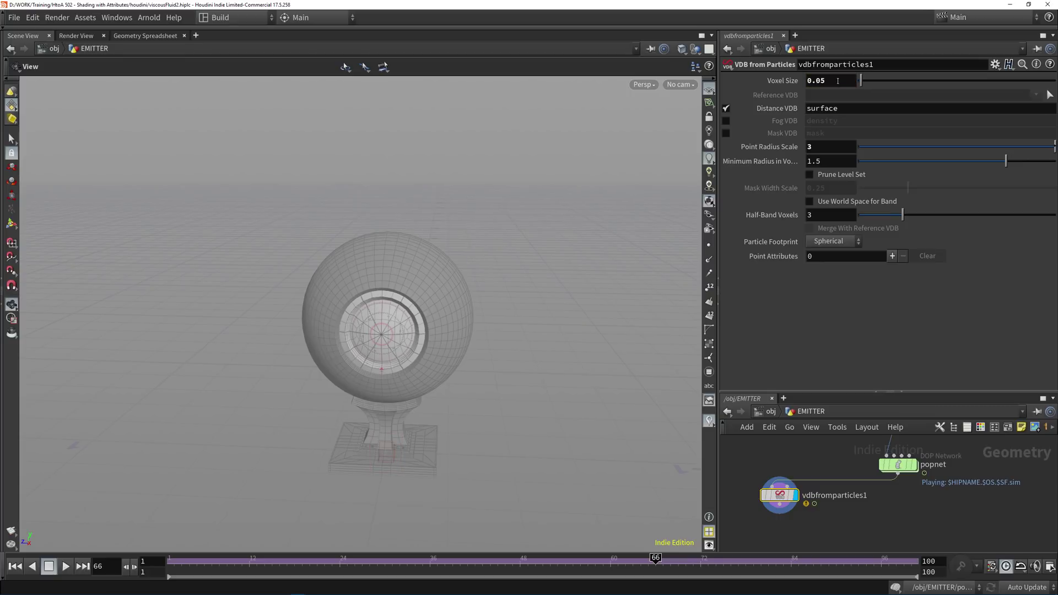
pyautogui.moveTo(441, 149); pyautogui.dragTo(397, 146, button='right')
pyautogui.moveTo(397, 147); pyautogui.dragTo(501, 289, button='middle')
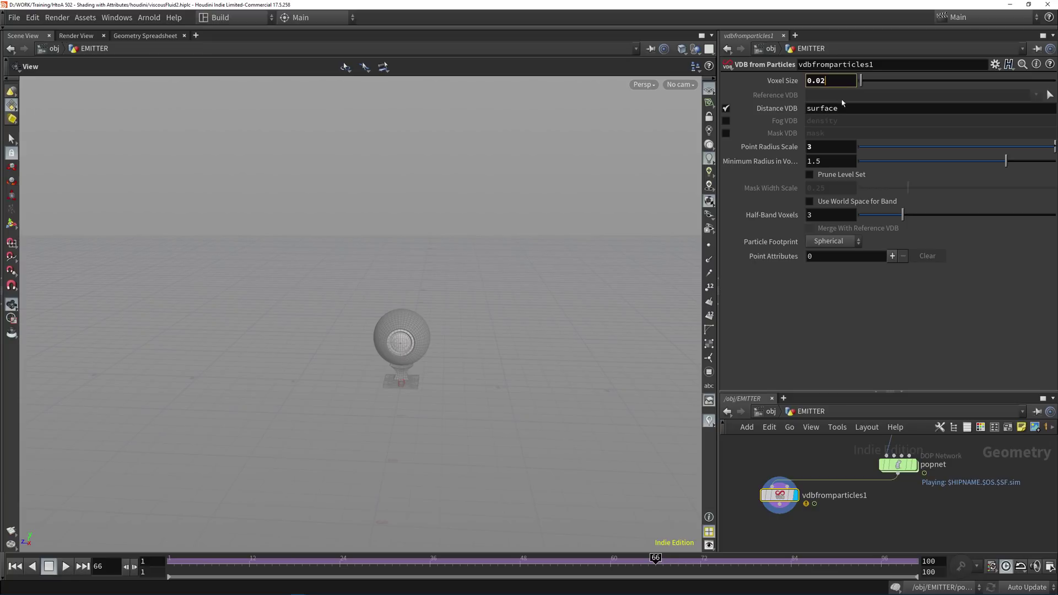
pyautogui.press('Return')
pyautogui.scroll(5, 468, 353)
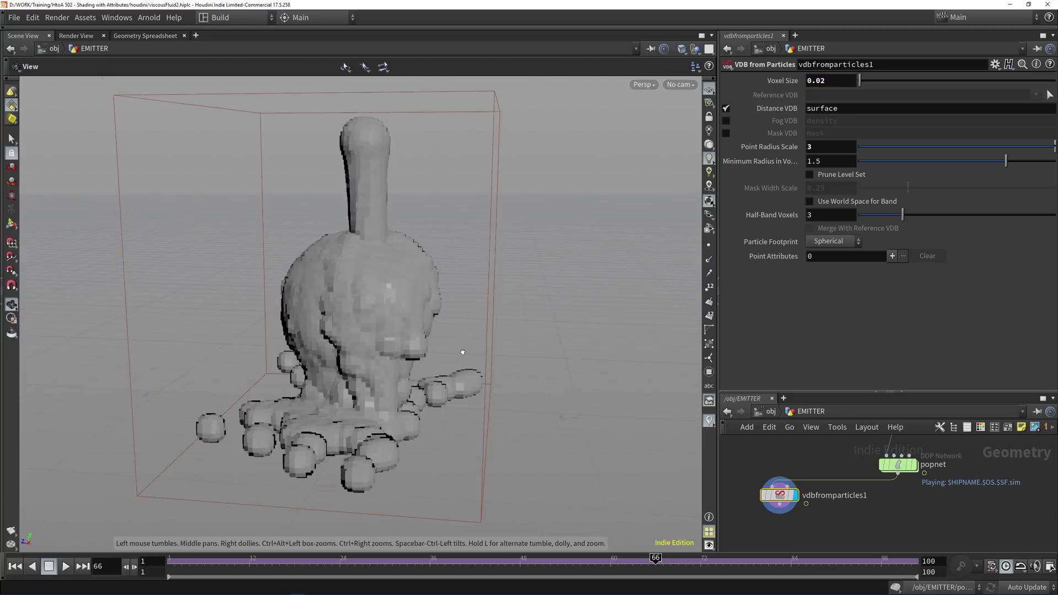
pyautogui.scroll(-3, 466, 336)
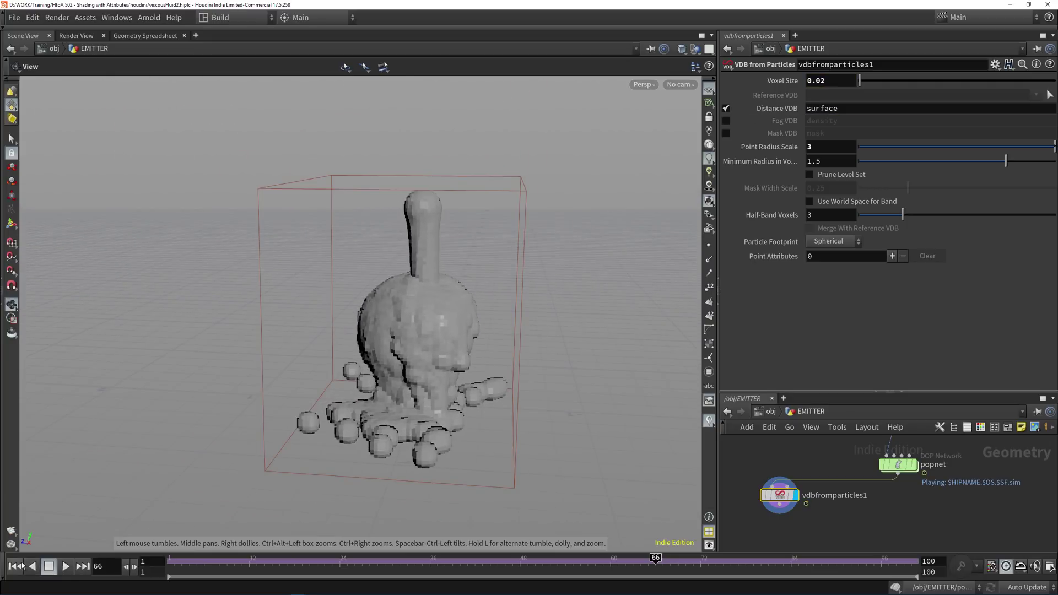
# - Play the VDB surface from frame 1 to about frame 26, and set the Point Radius Scale to 2
pyautogui.click(18, 566)
pyautogui.click(65, 566)
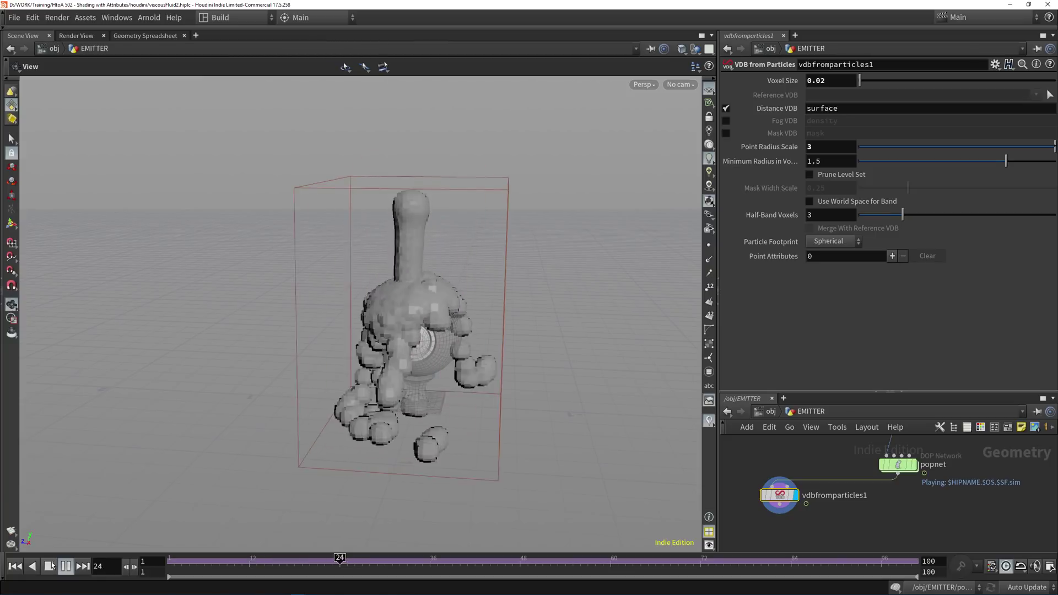
pyautogui.click(49, 566)
pyautogui.moveTo(1043, 148); pyautogui.dragTo(1057, 148)
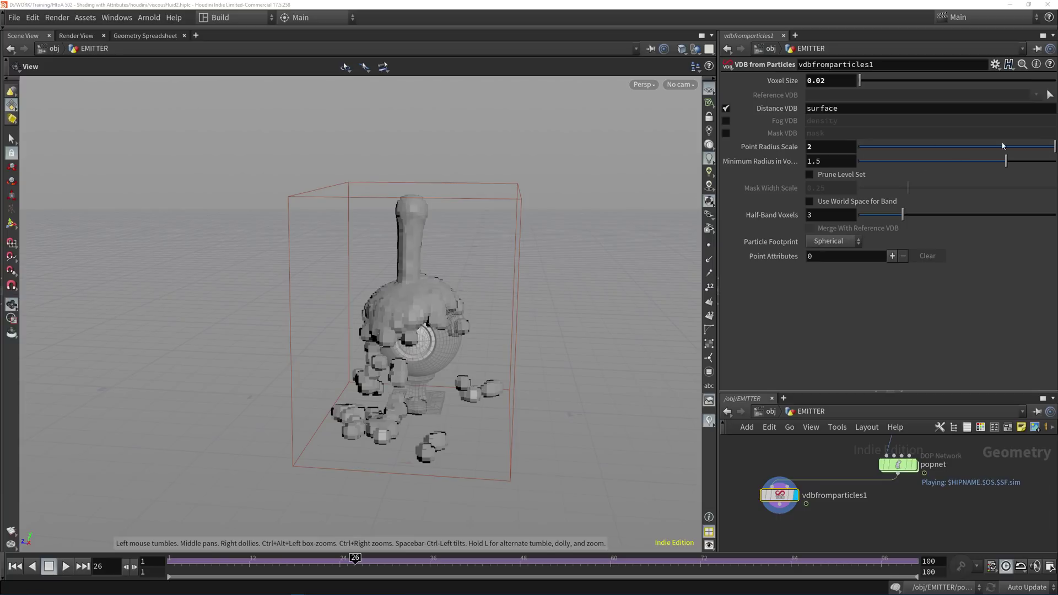
# - Set the Point Radius Scale of the VDB from Particles node to about 1.811 and its voxel size to 0.01
pyautogui.moveTo(1040, 148); pyautogui.dragTo(1052, 153)
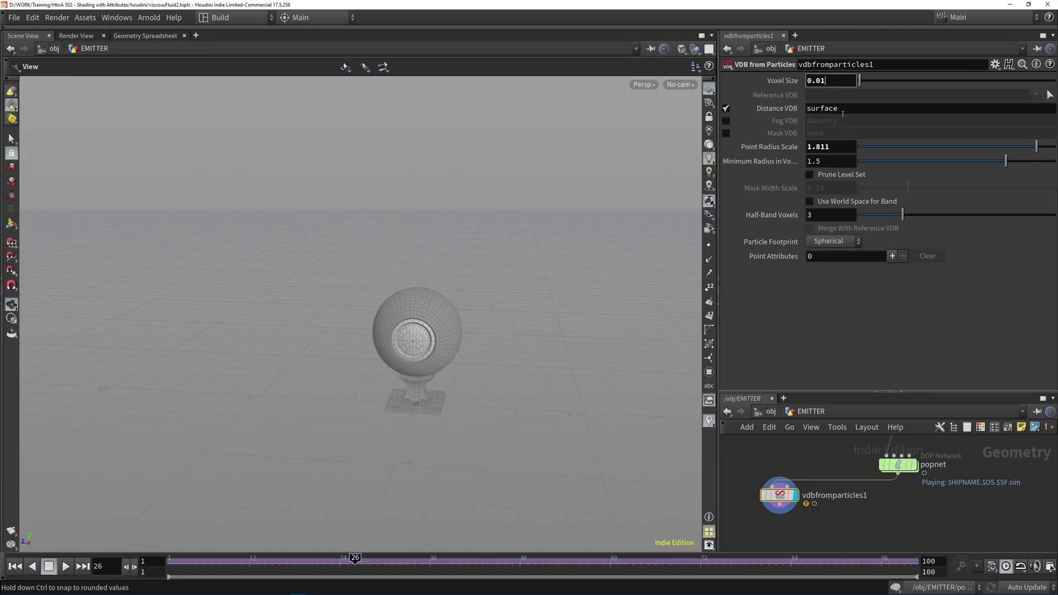
pyautogui.press('Return')
pyautogui.moveTo(361, 330); pyautogui.dragTo(474, 309, button='right')
pyautogui.moveTo(481, 304); pyautogui.dragTo(468, 291)
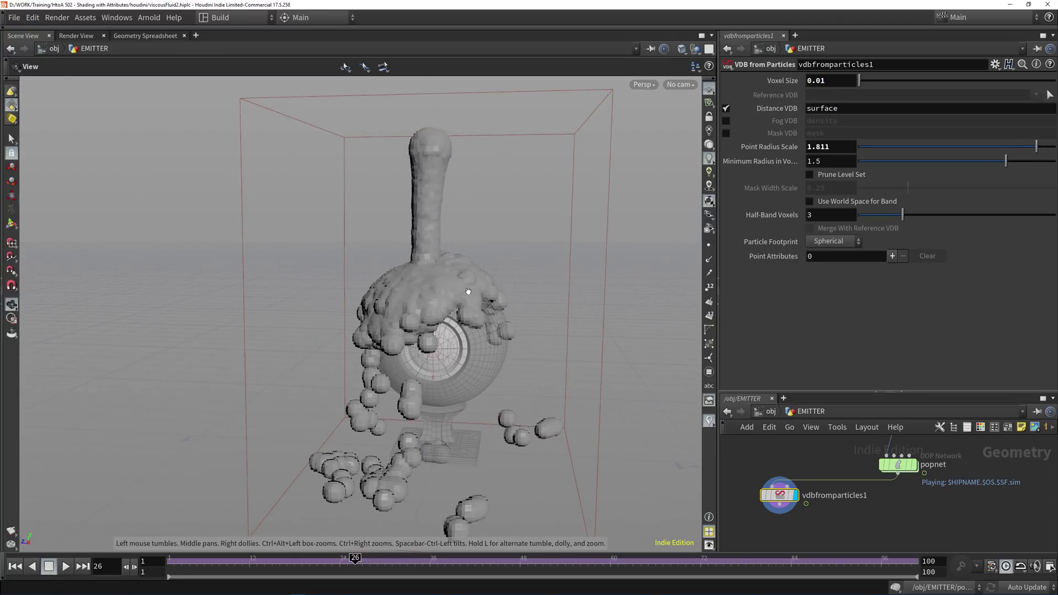
pyautogui.moveTo(468, 291); pyautogui.dragTo(467, 290, button='middle')
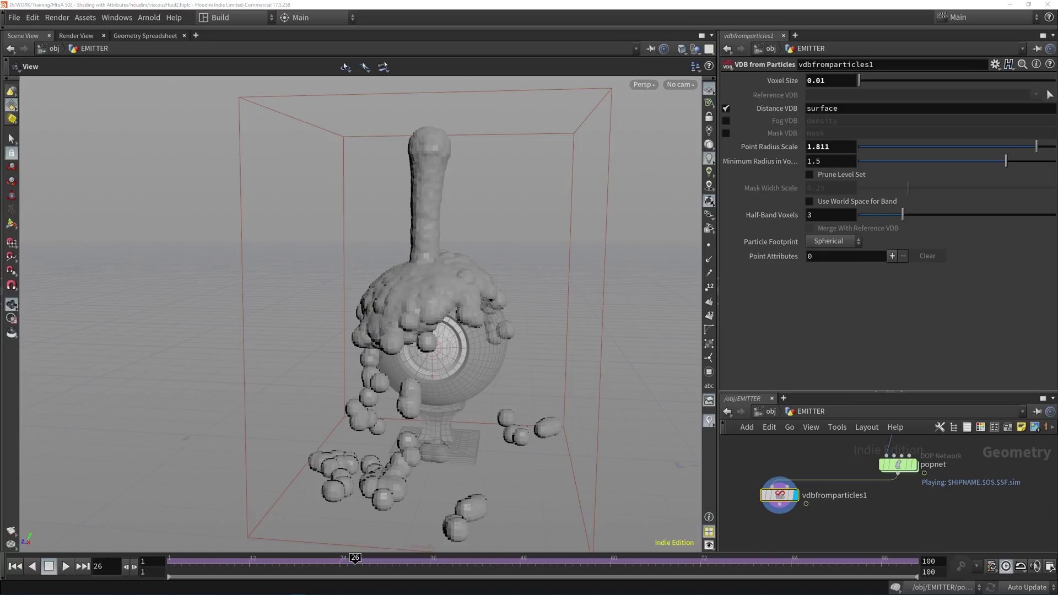
pyautogui.moveTo(445, 330); pyautogui.dragTo(458, 329, button='right')
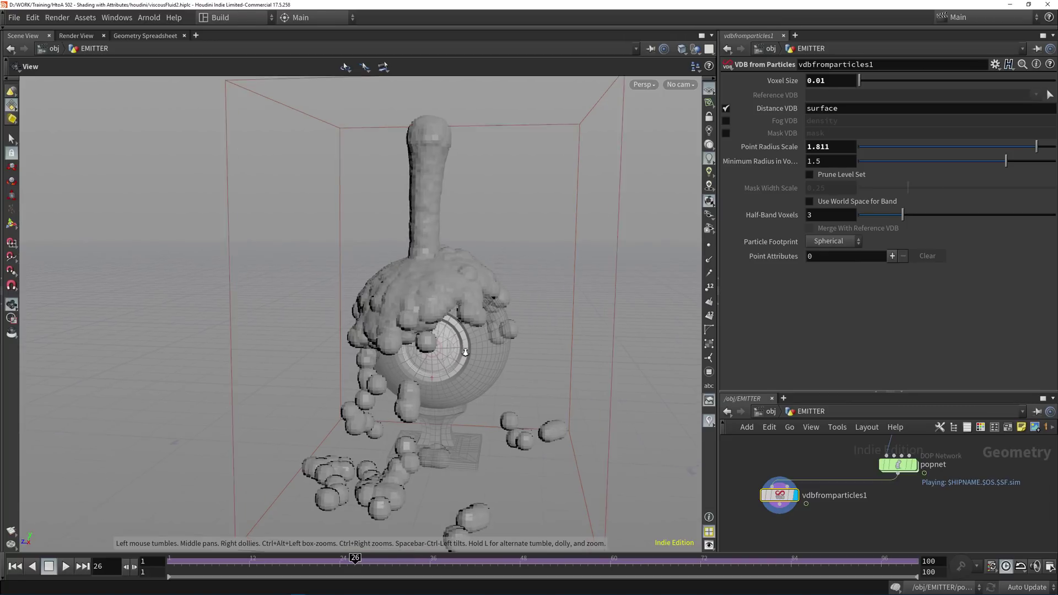
# - Reduce the voxel size to 0.0061 and the Point Radius Scale to about 0.644, comparing the surface with the raw popnet particles
pyautogui.moveTo(838, 84); pyautogui.dragTo(616, 187, button='middle')
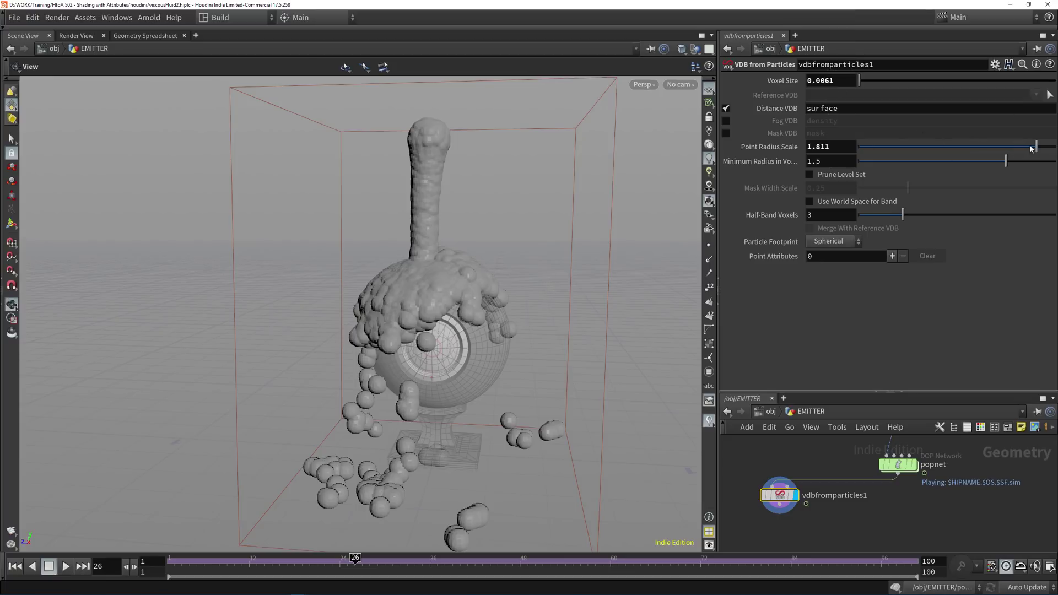
pyautogui.moveTo(1035, 147); pyautogui.dragTo(923, 153)
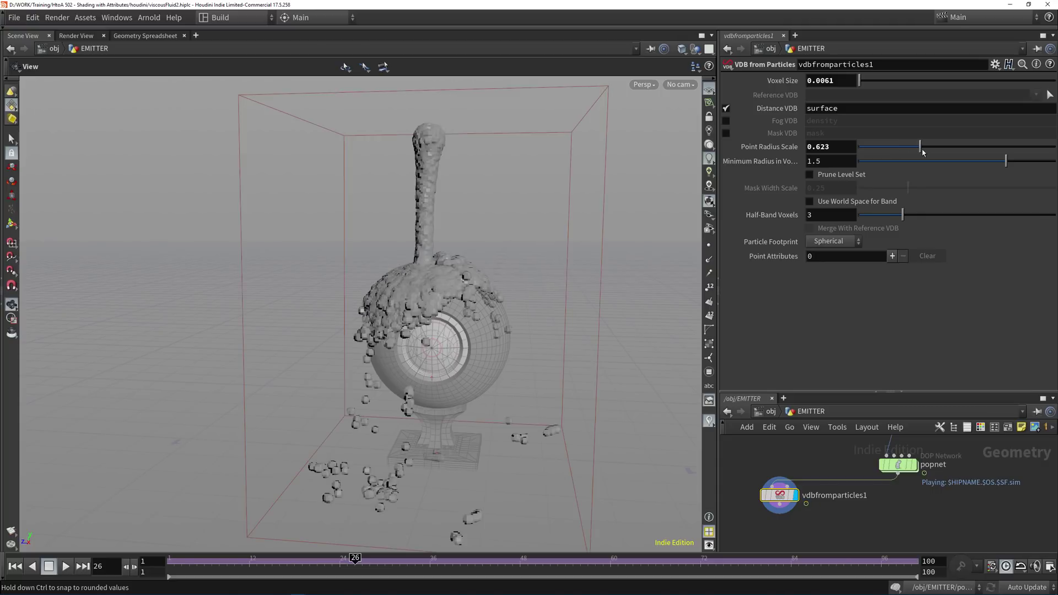
pyautogui.click(913, 467)
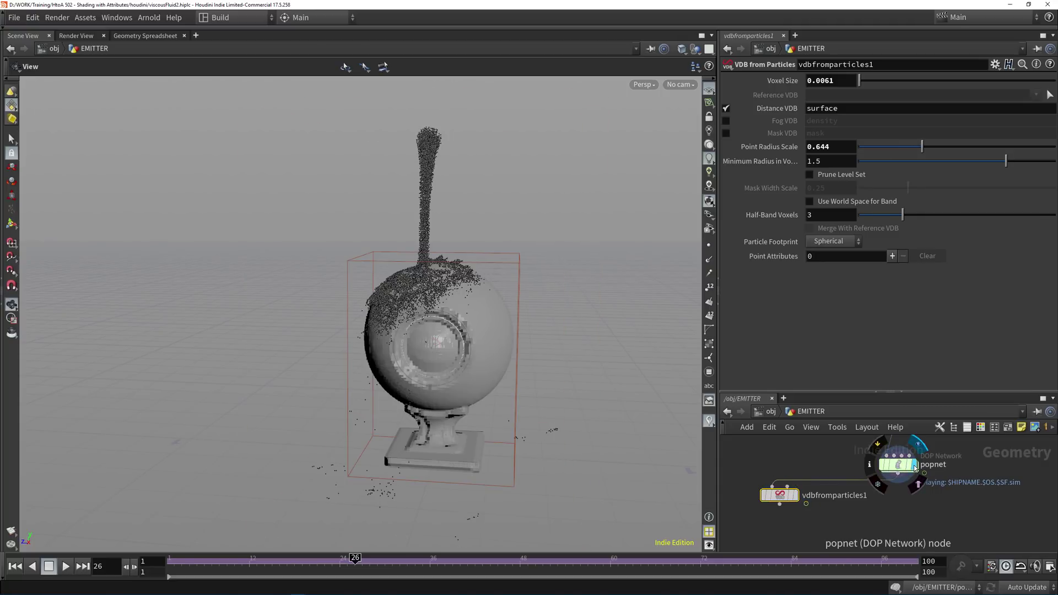
pyautogui.click(794, 494)
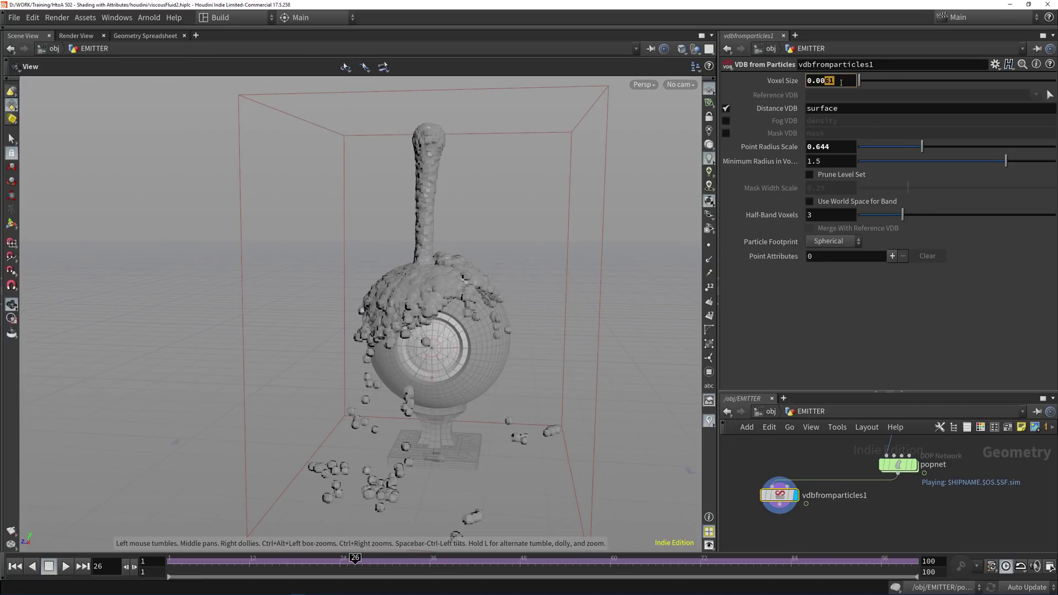
# - Set the voxel size of the VDB from Particles node to 0.005 and its Point Radius Scale to about 0.585
pyautogui.press('Return')
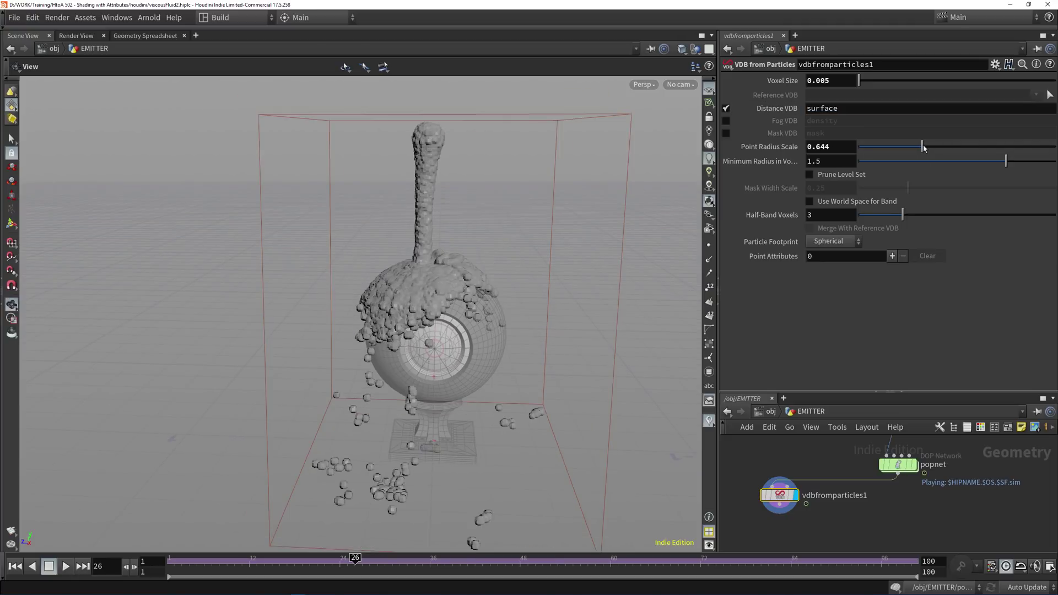
pyautogui.moveTo(919, 149)
pyautogui.mouseDown()
pyautogui.moveTo(898, 152)
pyautogui.moveTo(926, 155)
pyautogui.moveTo(916, 153)
pyautogui.mouseUp()
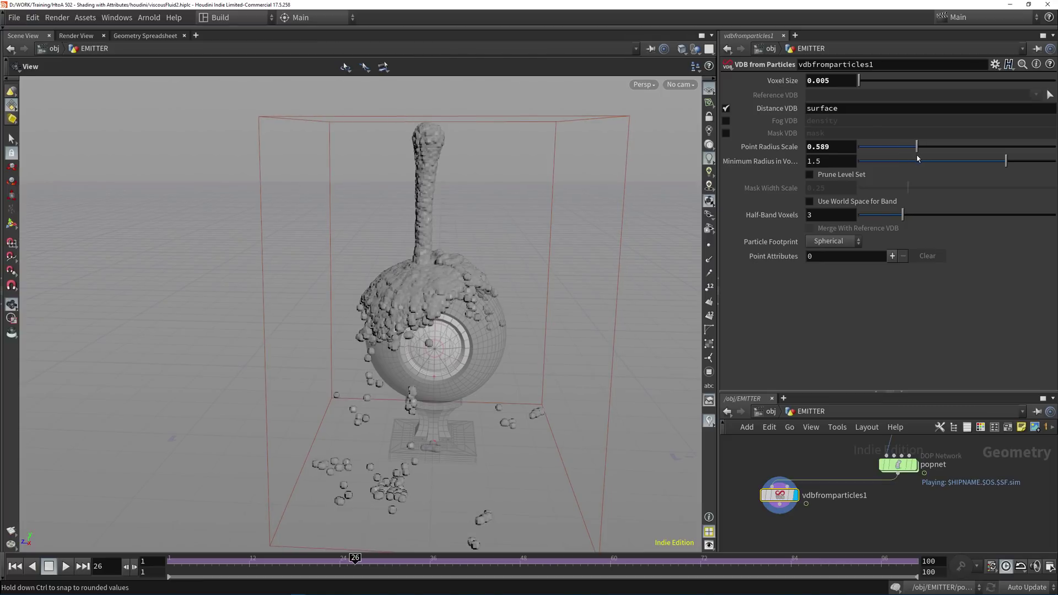
pyautogui.moveTo(584, 305); pyautogui.dragTo(556, 270)
pyautogui.press('f')
# - Add a VDB Smooth SDF node below the VDB from Particles node, with its output connected and displayed
pyautogui.press('Tab')
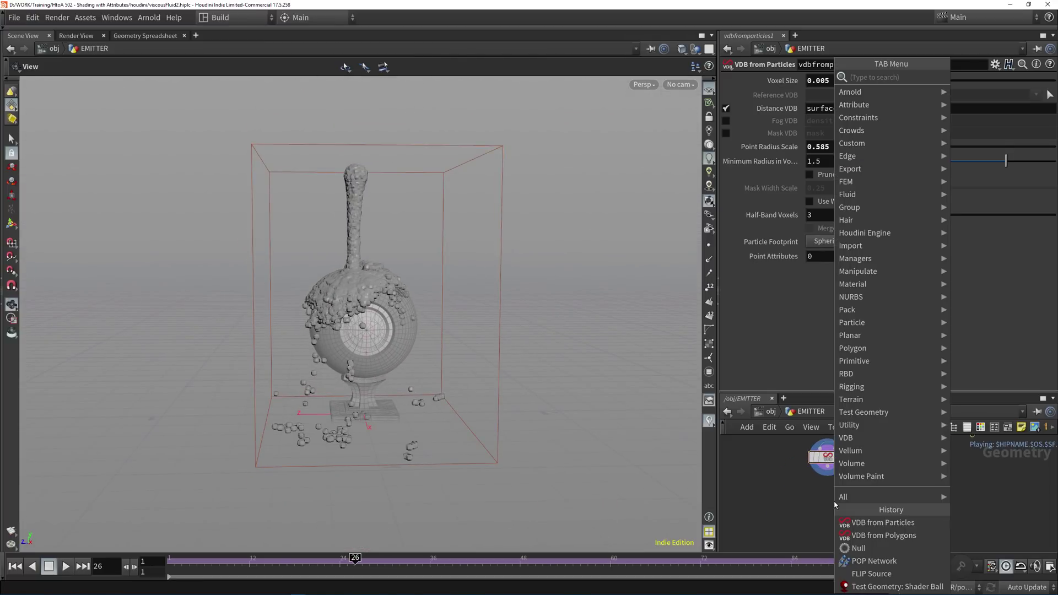
pyautogui.write('smo')
pyautogui.press('Down')
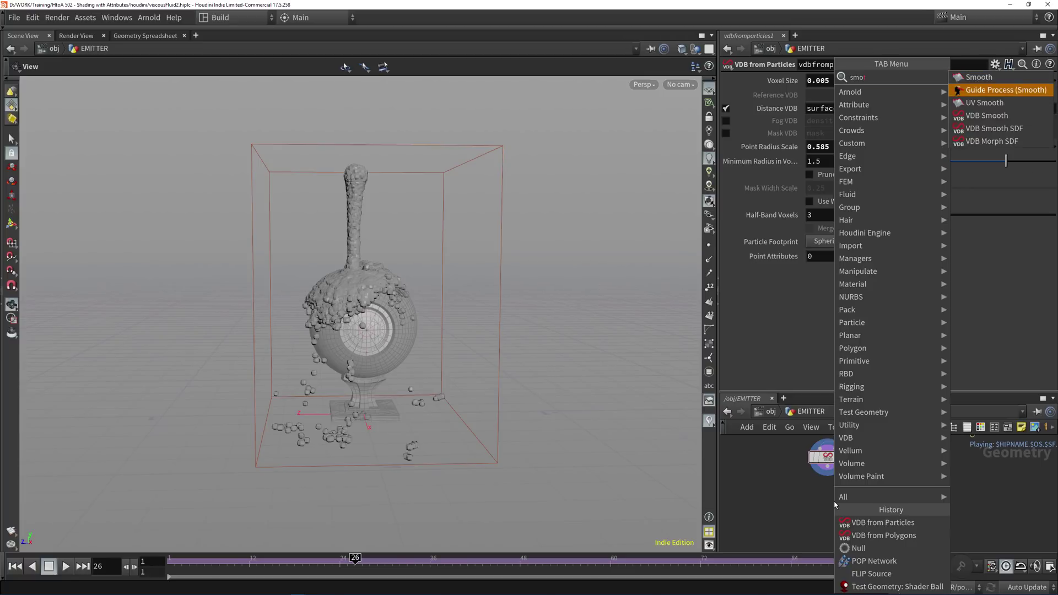
pyautogui.press('Down')
pyautogui.press('Down')
pyautogui.press('Down')
pyautogui.press('Return')
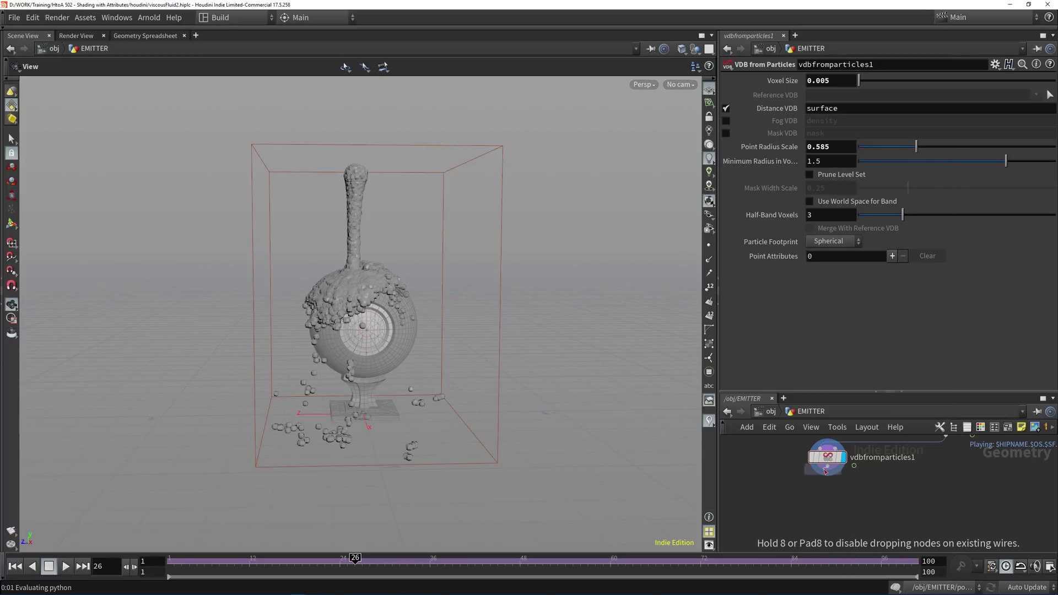
pyautogui.click(832, 491)
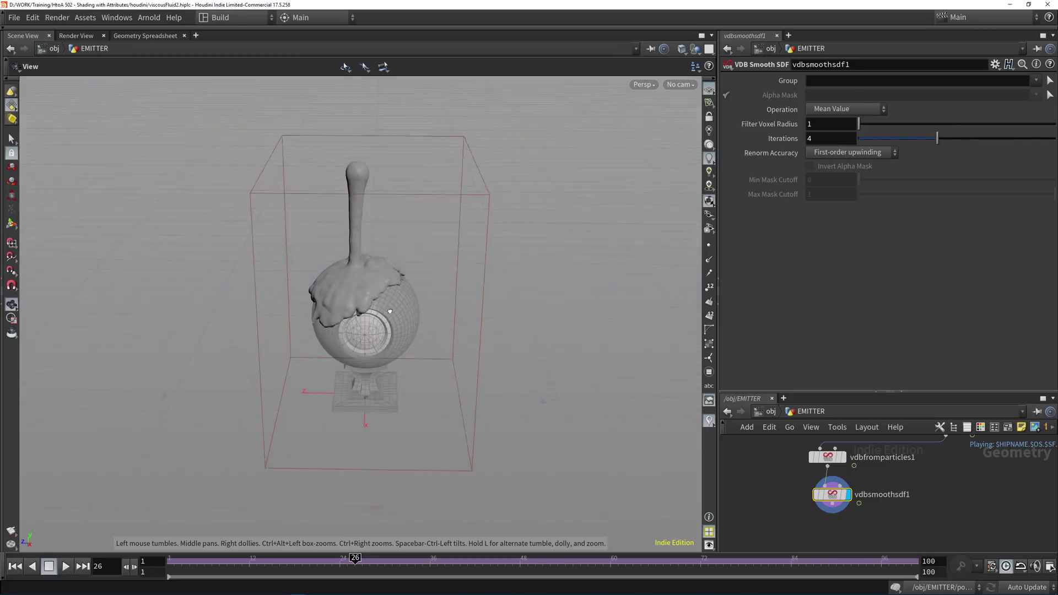
# - Play the smoothed surface from frame 1 to about frame 71, and set the VDB Smooth SDF iterations to 5
pyautogui.moveTo(390, 311); pyautogui.dragTo(423, 276)
pyautogui.press('f')
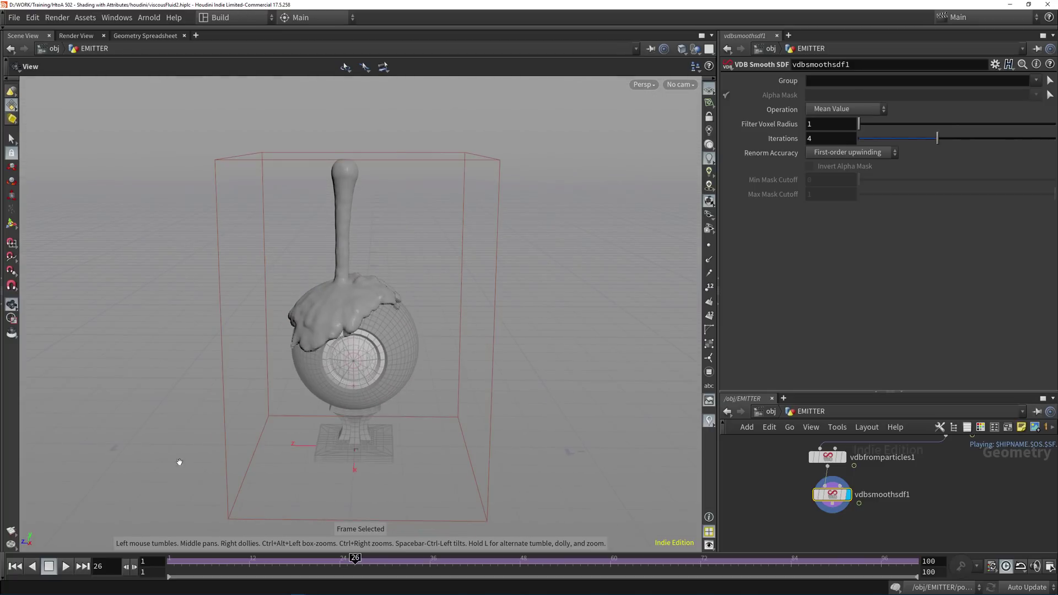
pyautogui.click(15, 566)
pyautogui.click(65, 566)
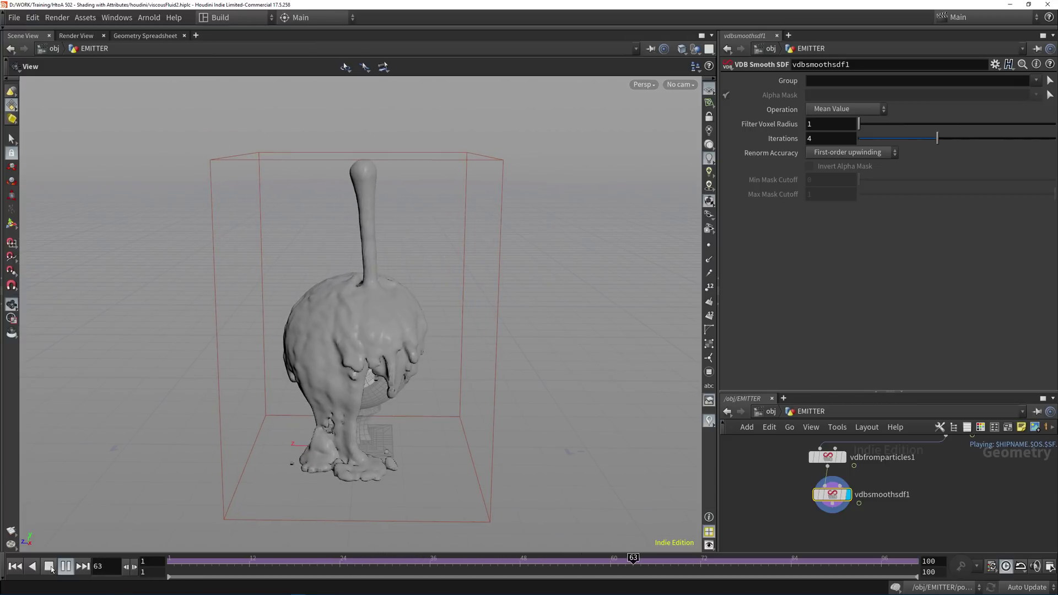
pyautogui.click(51, 569)
pyautogui.keyDown('alt'); pyautogui.moveTo(298, 282); pyautogui.dragTo(387, 276); pyautogui.keyUp('alt')
pyautogui.keyDown('alt'); pyautogui.moveTo(323, 295); pyautogui.dragTo(352, 264); pyautogui.keyUp('alt')
pyautogui.moveTo(846, 505); pyautogui.dragTo(859, 478, button='middle')
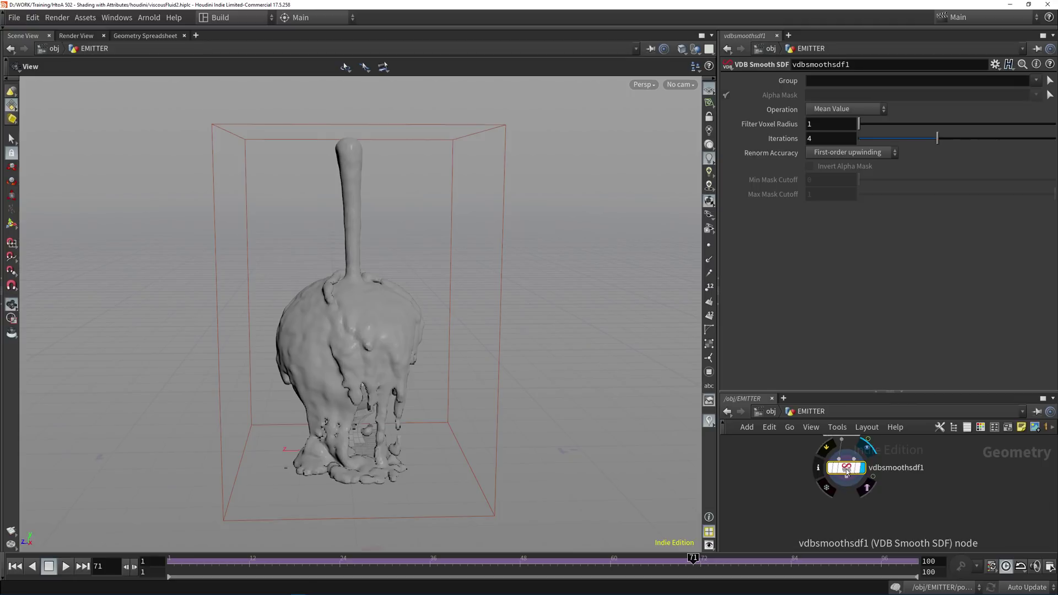
pyautogui.moveTo(940, 143)
pyautogui.mouseDown()
pyautogui.moveTo(977, 142)
pyautogui.moveTo(957, 141)
pyautogui.mouseUp()
# - Add a Convert VDB node after the VDB Smooth SDF node and set it to convert to Polygons
pyautogui.press('Tab')
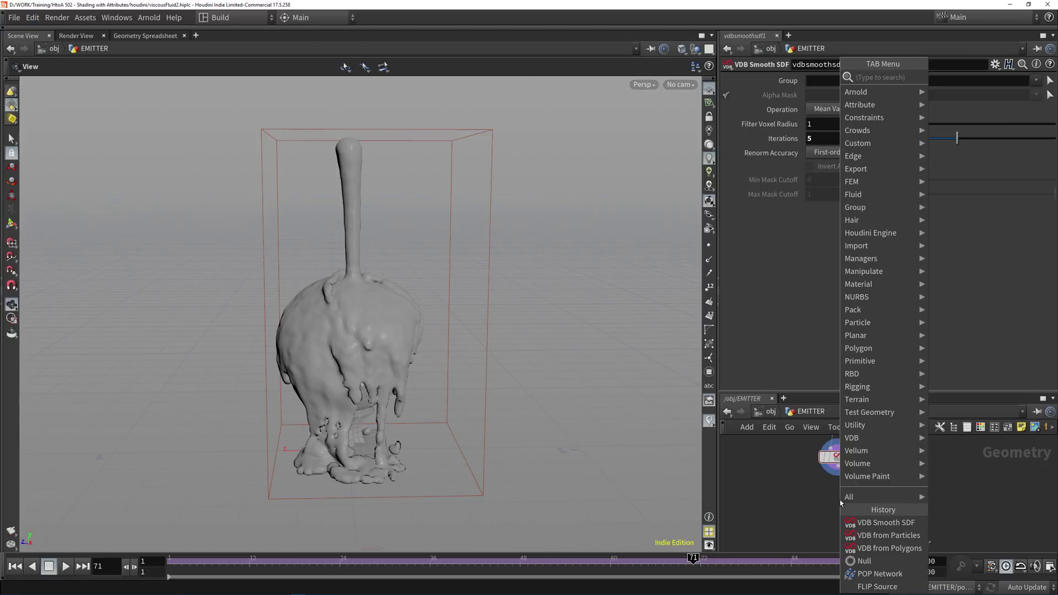
pyautogui.write('converf')
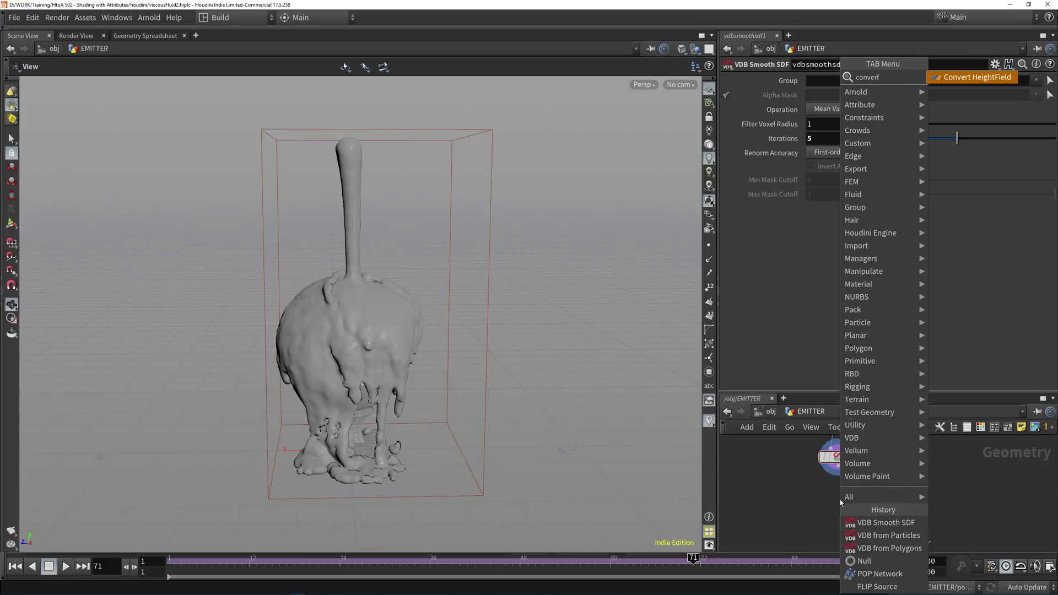
pyautogui.press('BackSpace')
pyautogui.press('BackSpace')
pyautogui.press('Down')
pyautogui.press('Down')
pyautogui.press('Down')
pyautogui.press('Down')
pyautogui.press('Down')
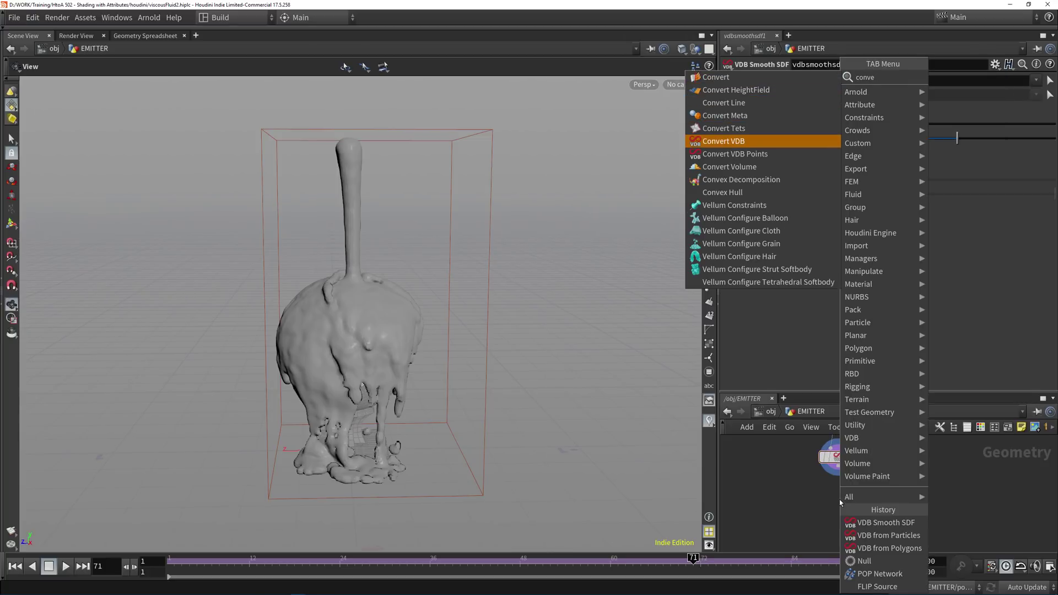
pyautogui.press('Return')
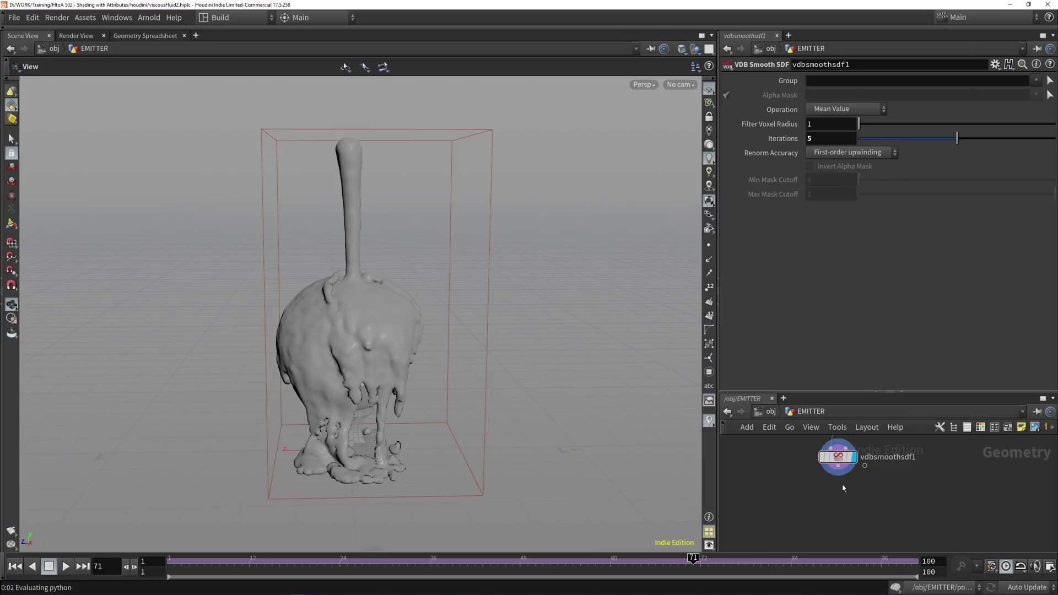
pyautogui.click(838, 497)
pyautogui.click(836, 96)
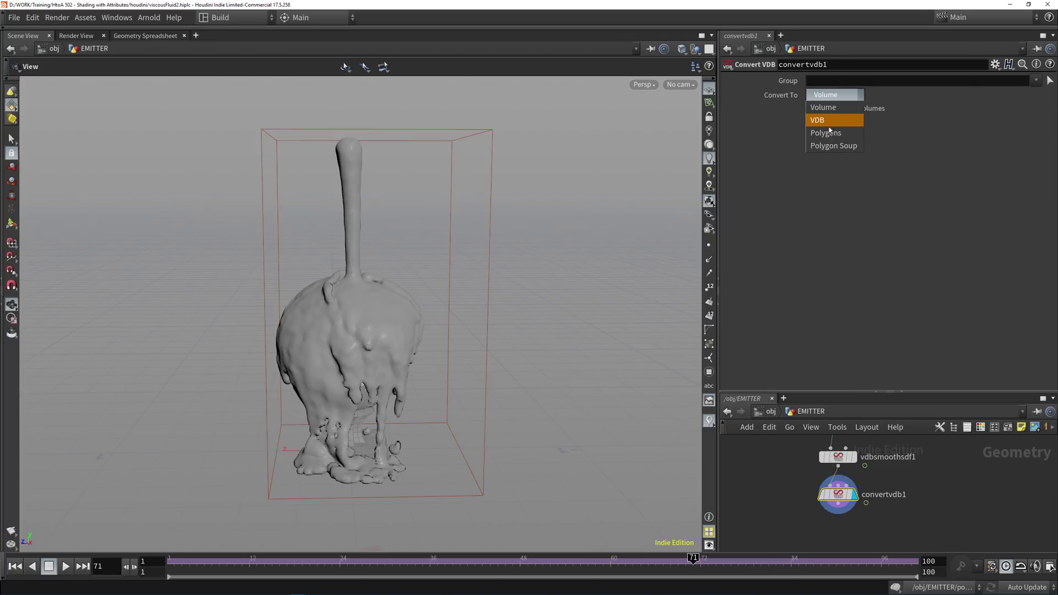
pyautogui.click(824, 133)
# - Shade the viewport as Smooth Shaded and play the polygon fluid mesh from frame 1 to about frame 93
pyautogui.click(683, 49)
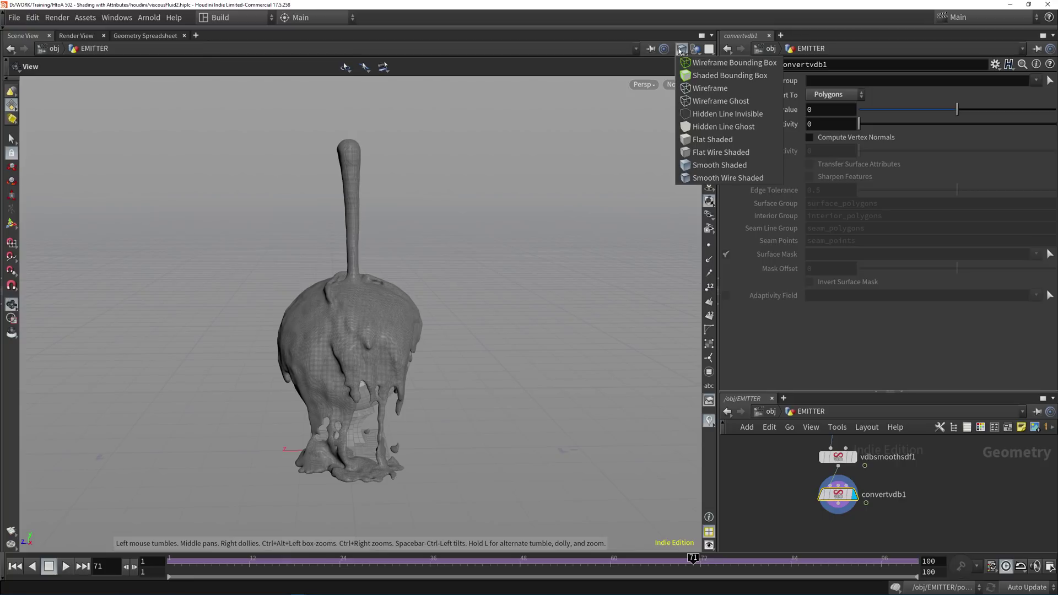
pyautogui.click(729, 166)
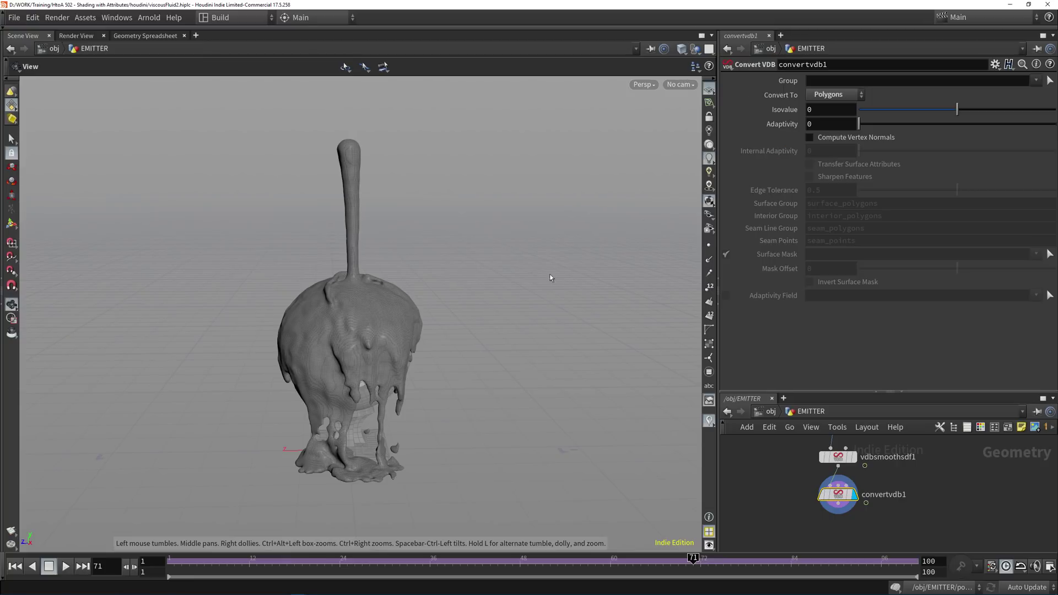
pyautogui.moveTo(553, 274)
pyautogui.mouseDown()
pyautogui.moveTo(479, 286)
pyautogui.moveTo(475, 421)
pyautogui.moveTo(508, 224)
pyautogui.moveTo(613, 229)
pyautogui.moveTo(349, 260)
pyautogui.moveTo(349, 303)
pyautogui.mouseUp()
pyautogui.click(170, 560)
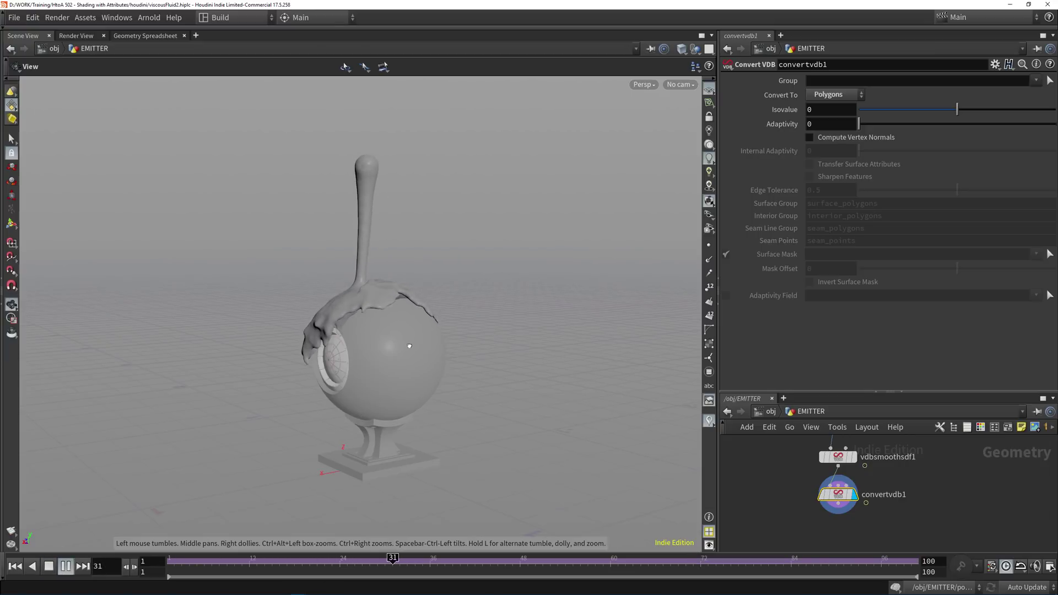
pyautogui.moveTo(408, 347); pyautogui.dragTo(429, 347)
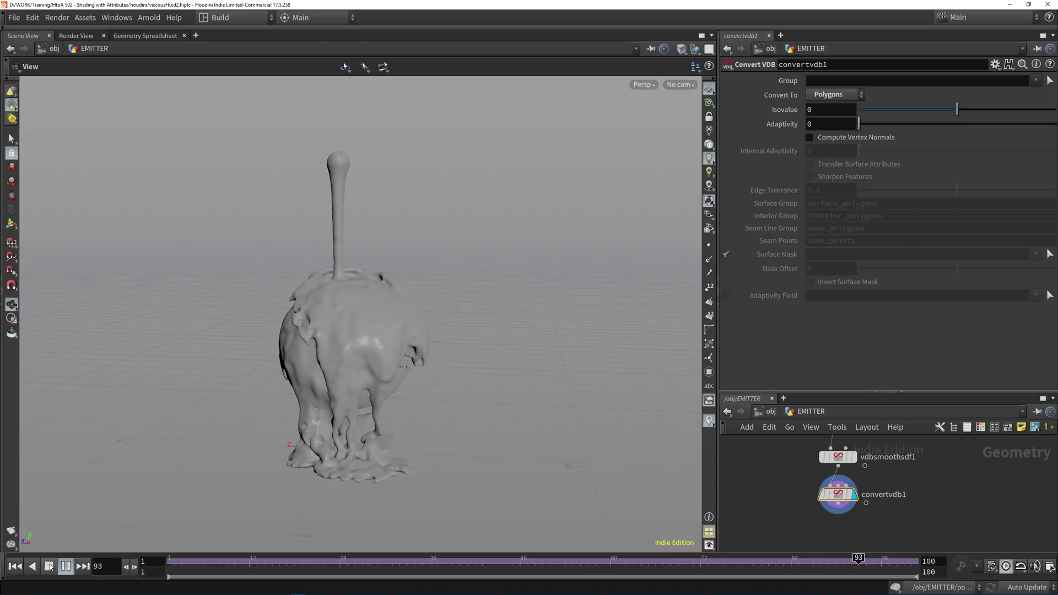
pyautogui.click(49, 567)
# - Scrub the timeline to frame 59 and inspect the fluid mesh and its node chain
pyautogui.moveTo(338, 352); pyautogui.dragTo(264, 249)
pyautogui.moveTo(680, 558); pyautogui.dragTo(604, 559)
pyautogui.moveTo(441, 341); pyautogui.dragTo(551, 352)
pyautogui.moveTo(957, 492); pyautogui.dragTo(907, 504, button='middle')
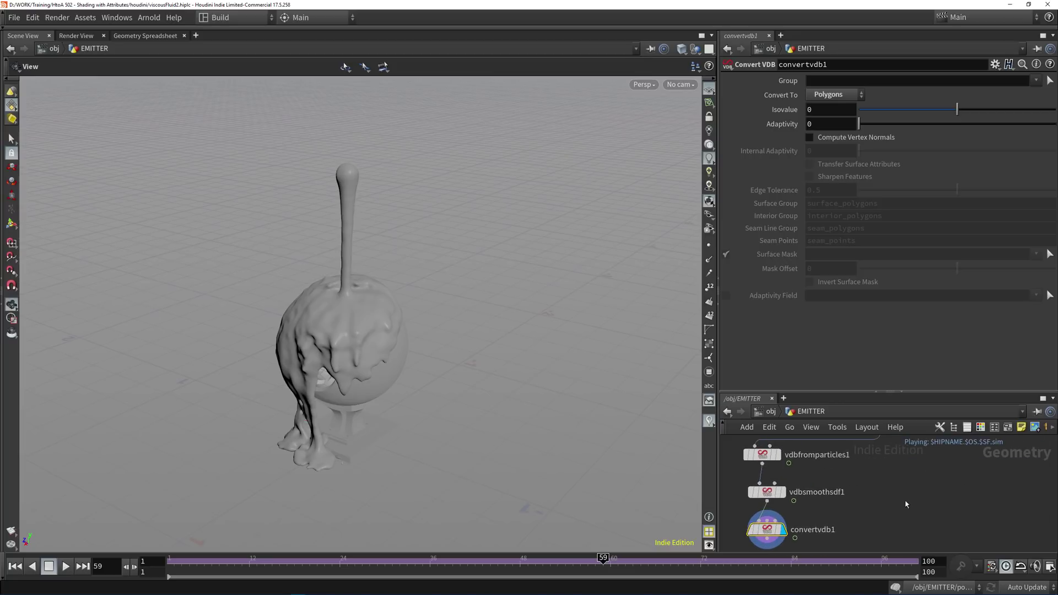
pyautogui.scroll(-4, 903, 502)
pyautogui.scroll(3, 904, 499)
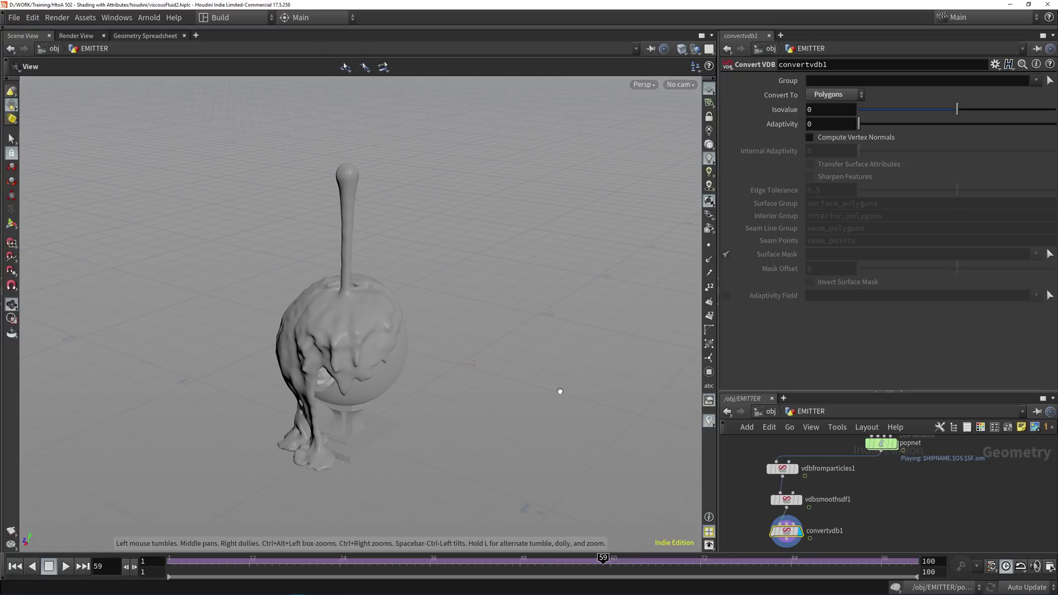
# - Switch to VLC media player, play the reference render varyingViscosityDNS.mov to about 00:07, pause it, and return to Houdini
pyautogui.click(298, 588)
pyautogui.click(320, 517)
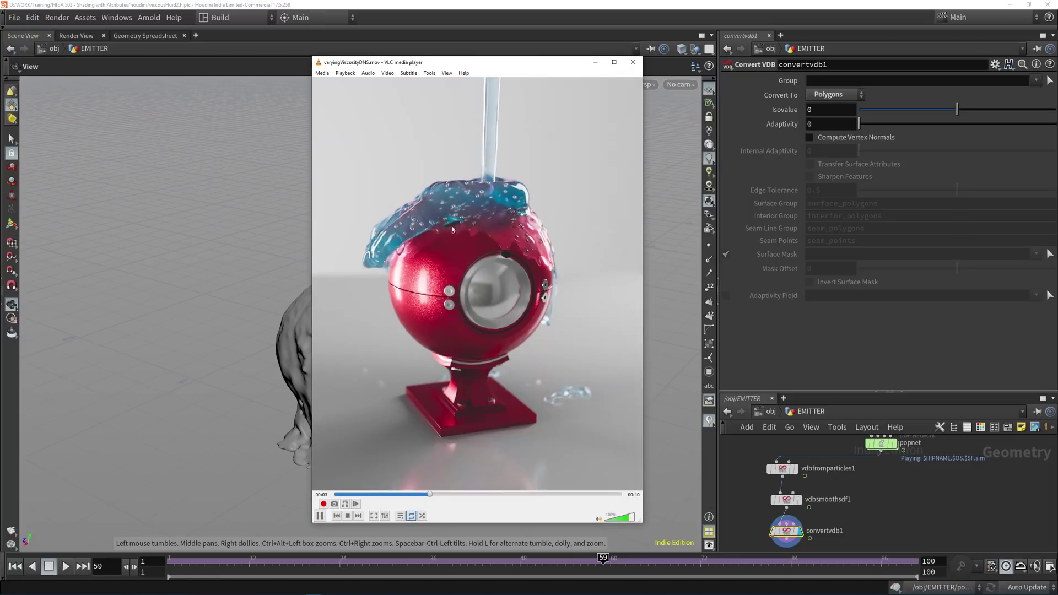
pyautogui.click(319, 516)
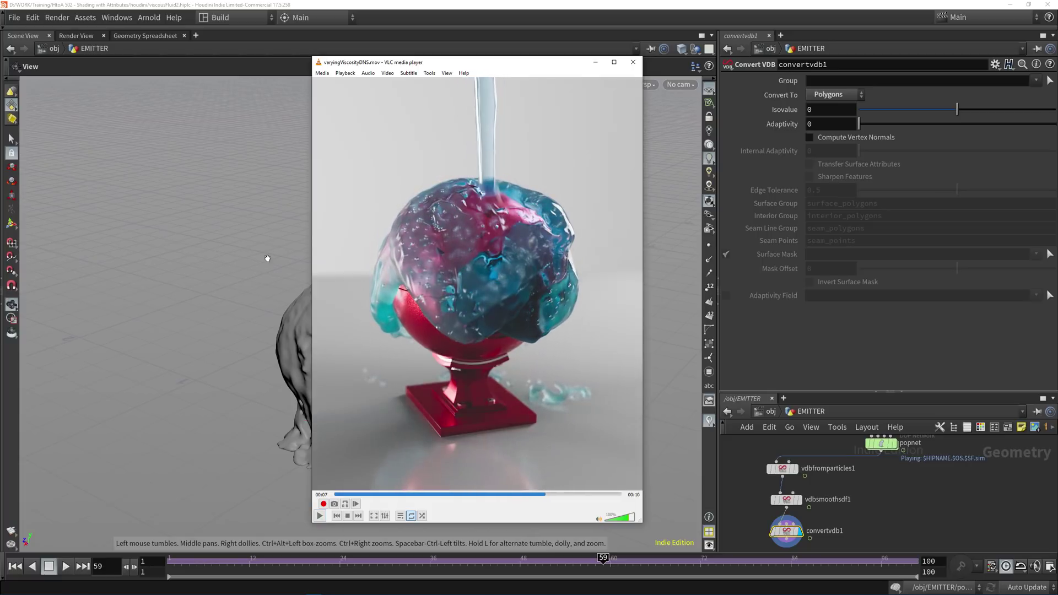
pyautogui.click(255, 221)
pyautogui.moveTo(394, 291); pyautogui.dragTo(382, 253)
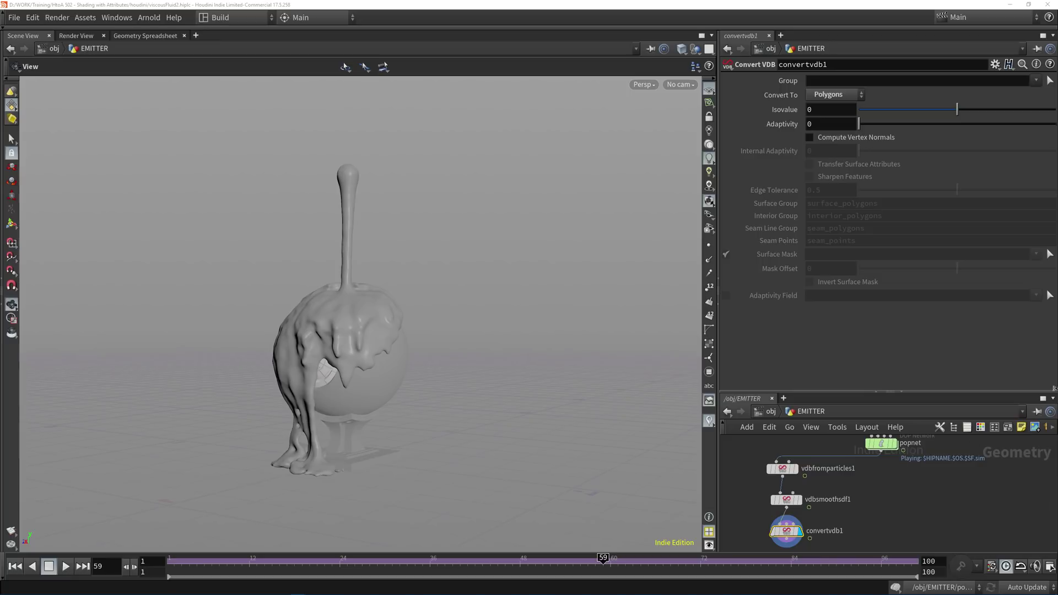
# - Add a Point Wrangle node beside the VDB chain and connect the popnet output to its first input
pyautogui.scroll(-3, 803, 504)
pyautogui.press('Tab')
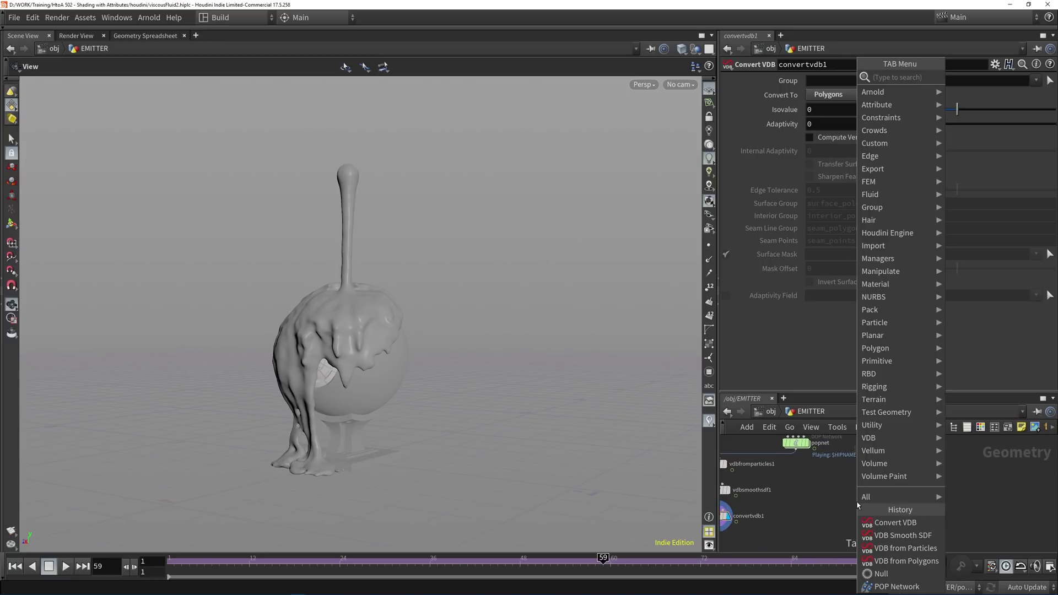
pyautogui.write('pointw')
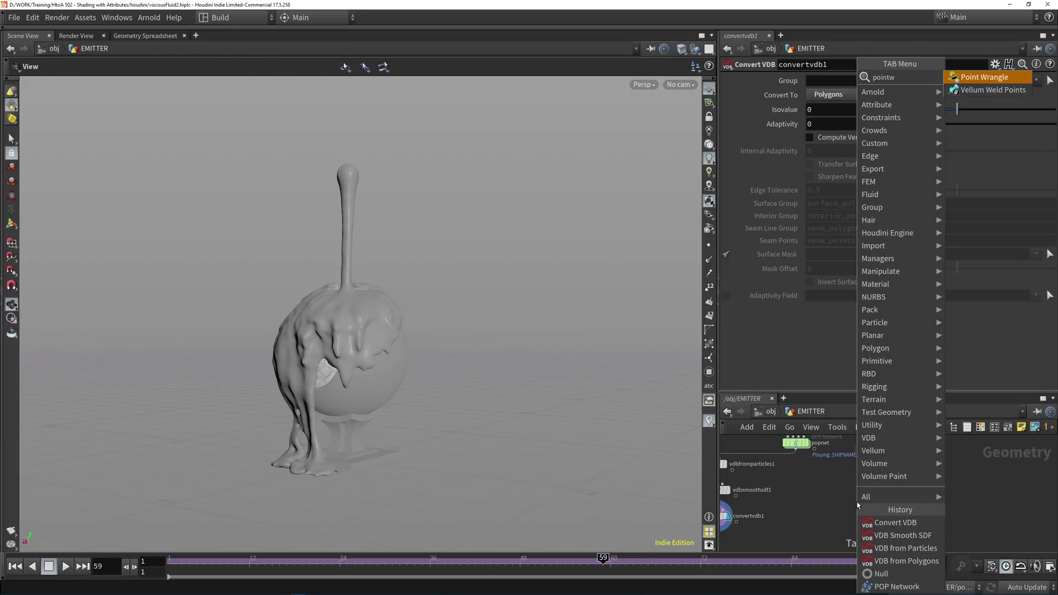
pyautogui.press('Return')
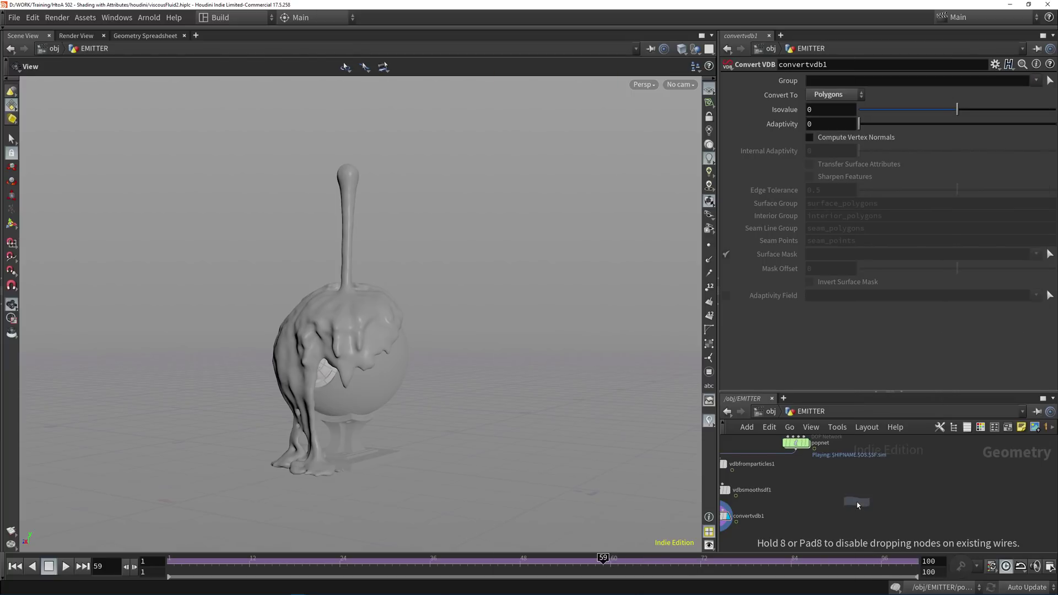
pyautogui.click(860, 496)
pyautogui.moveTo(815, 448); pyautogui.dragTo(849, 475)
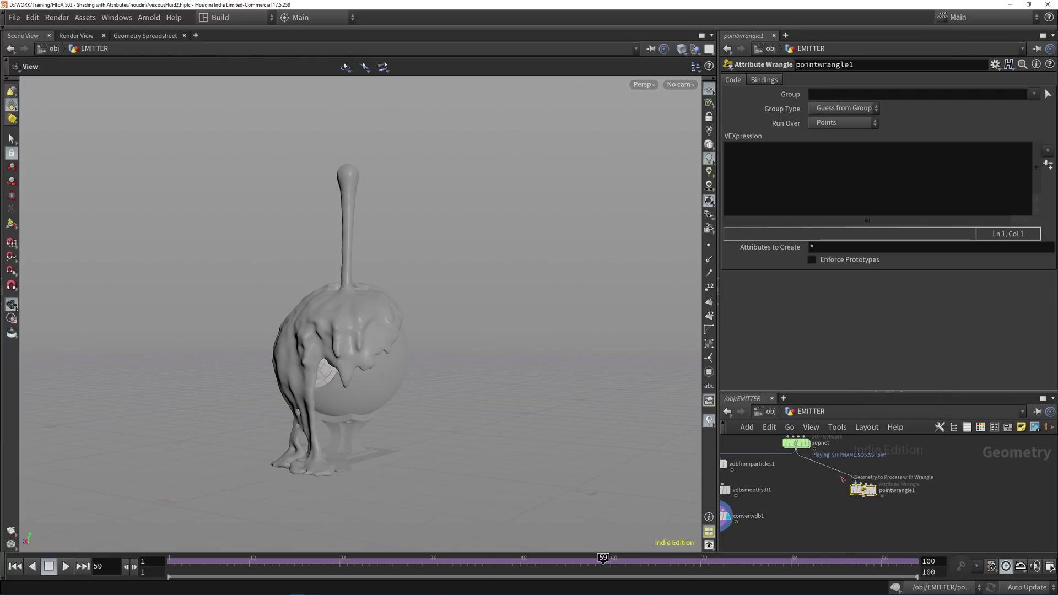
pyautogui.click(873, 490)
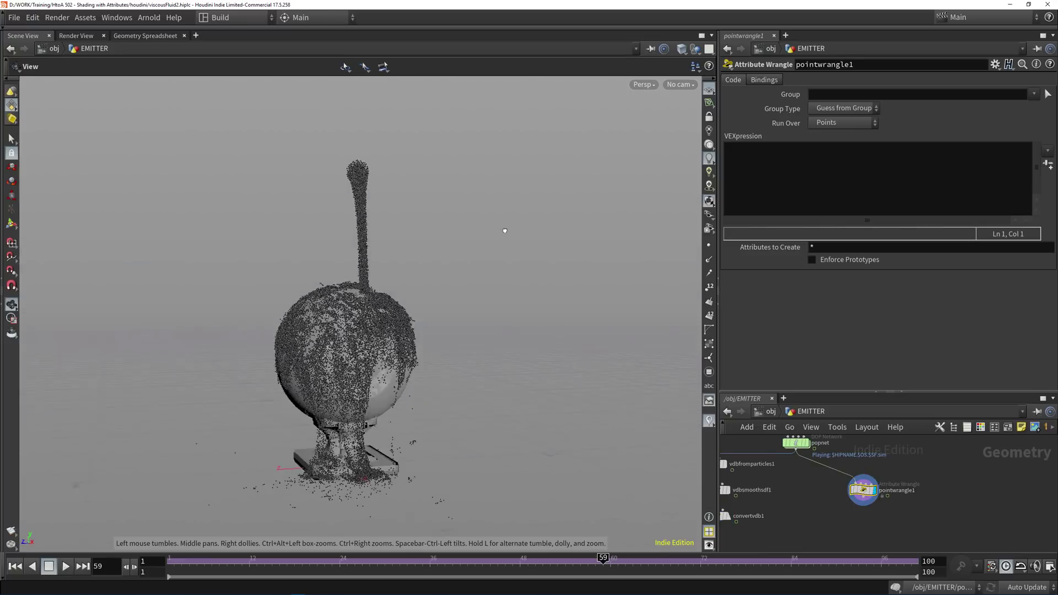
pyautogui.moveTo(505, 231); pyautogui.dragTo(450, 237)
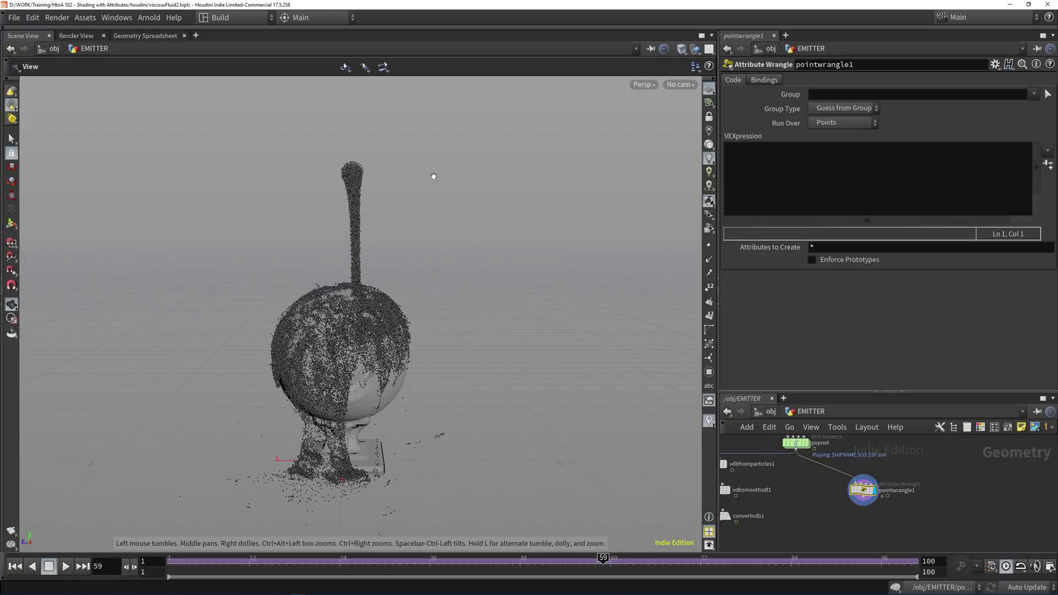
pyautogui.click(773, 168)
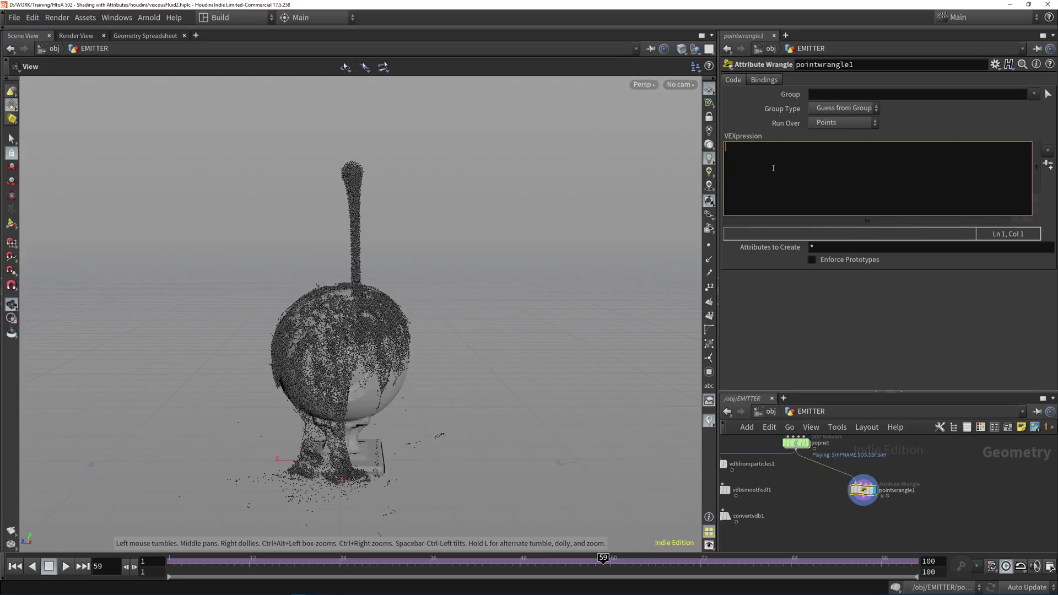
pyautogui.write('if () {   ')
pyautogui.write('}')
pyautogui.press('Up')
pyautogui.press('Up')
pyautogui.write('rand(@id')
pyautogui.press('BackSpace')
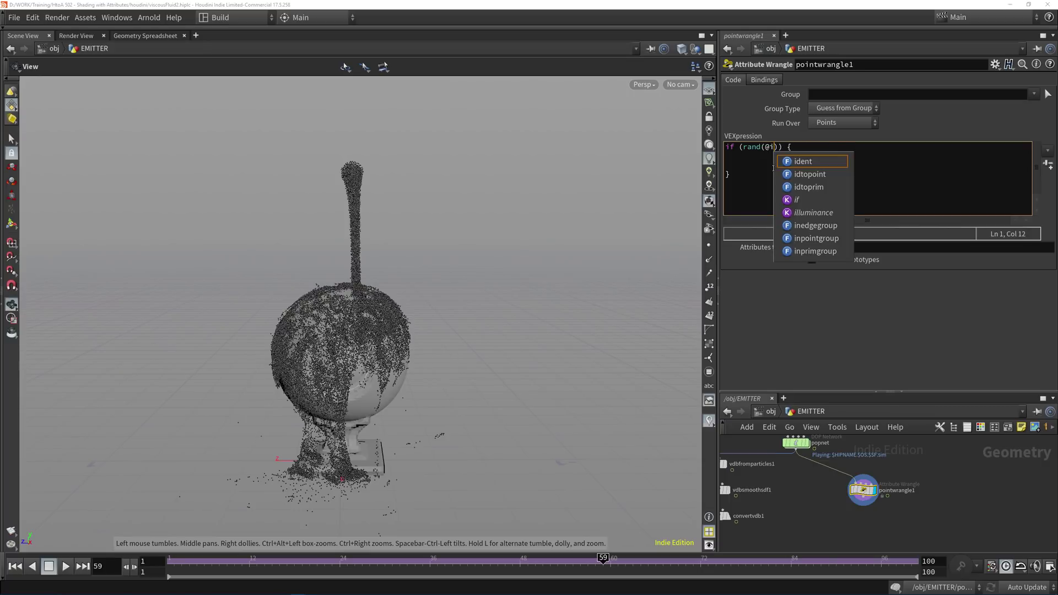
pyautogui.write('+ 1')
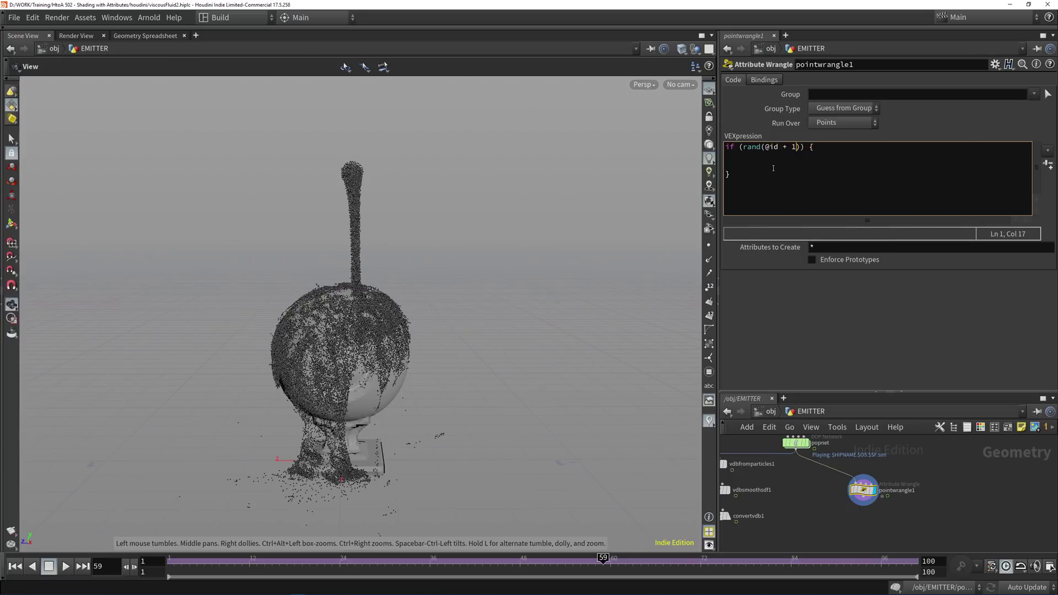
pyautogui.press('BackSpace')
pyautogui.write('chf()"seed')
# - Create the Seed parameter from the wrangle code and set it to 500
pyautogui.click(1048, 165)
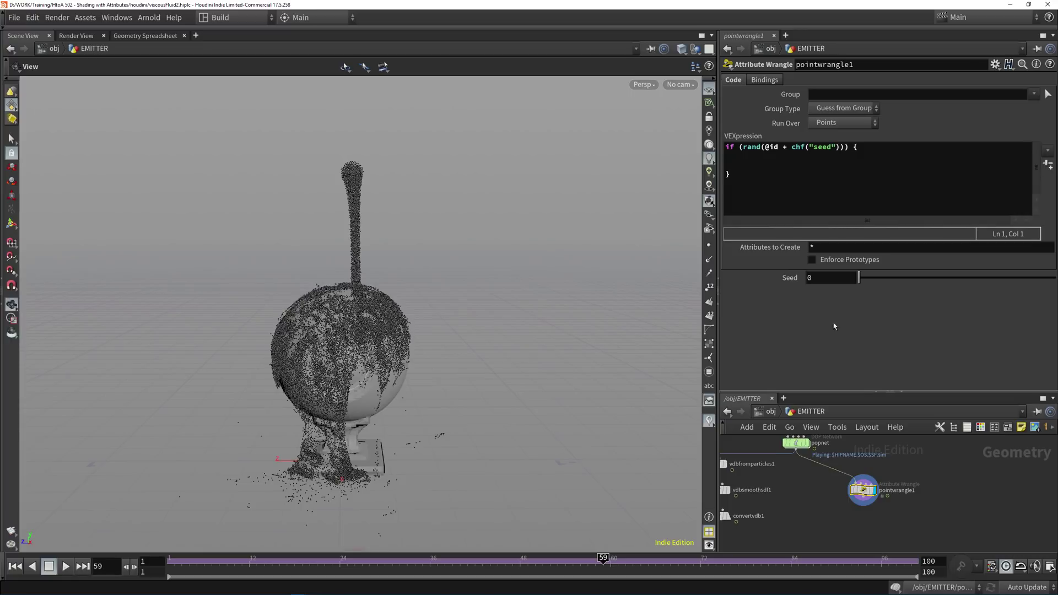
pyautogui.doubleClick(804, 277)
pyautogui.write('500')
pyautogui.press('Return')
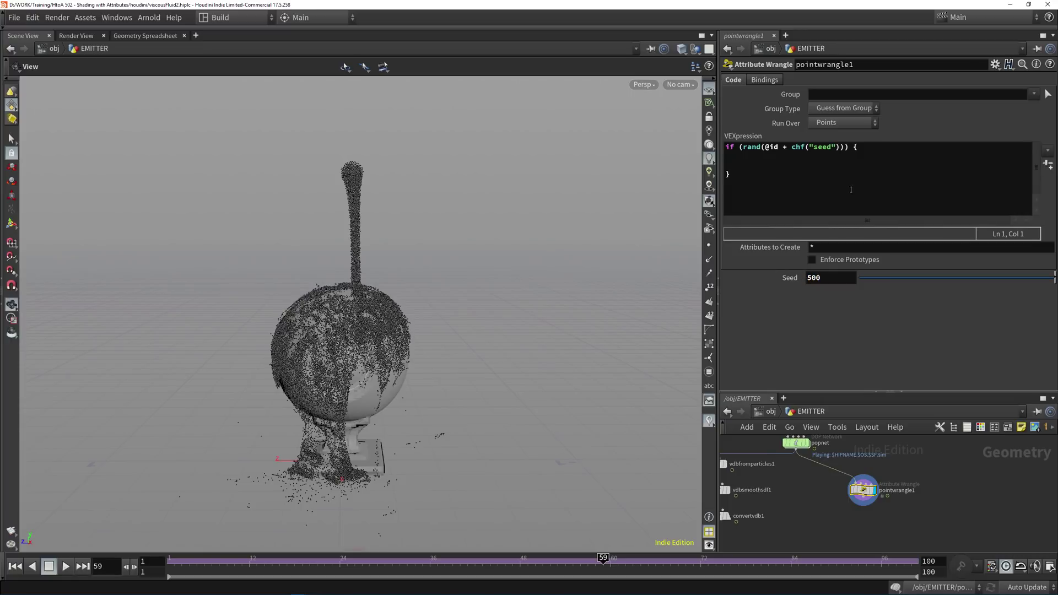
# - Complete the if condition so the random value is tested as < 1
pyautogui.moveTo(742, 147); pyautogui.dragTo(845, 147)
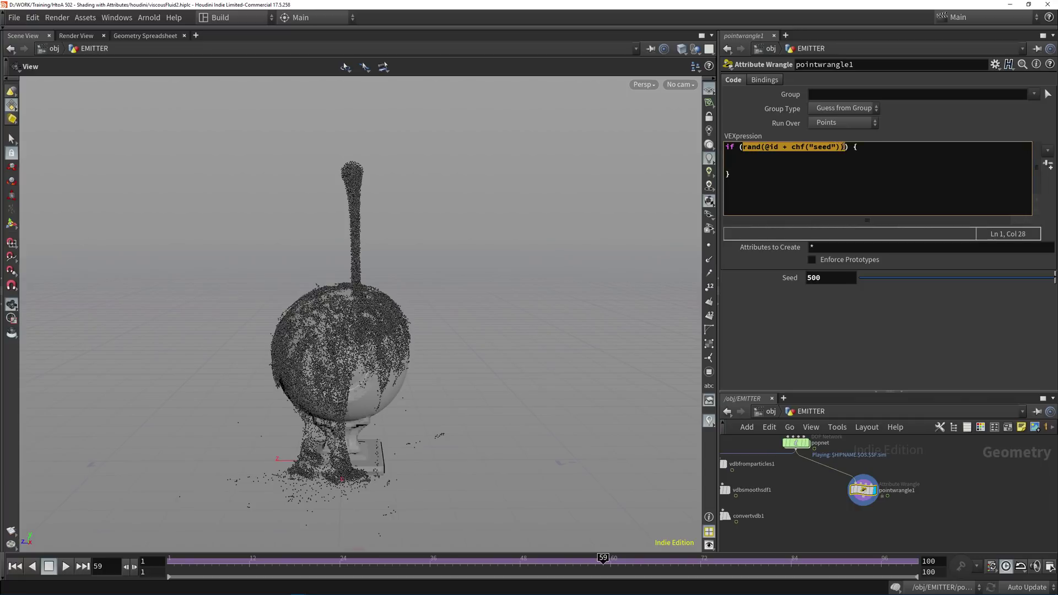
pyautogui.click(845, 147)
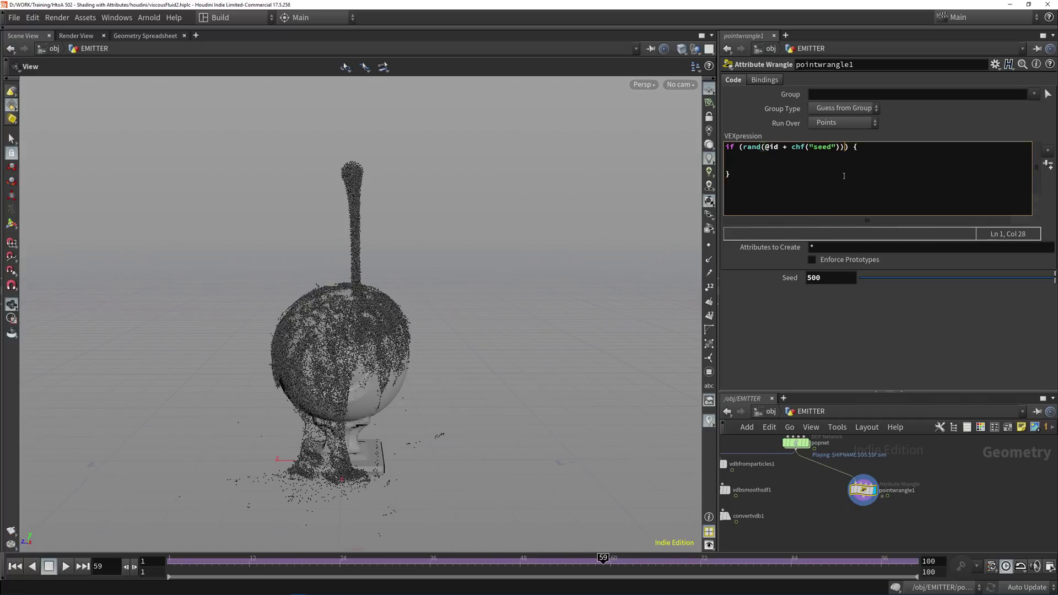
pyautogui.write('< 1')
pyautogui.click(783, 162)
pyautogui.press('BackSpace')
pyautogui.write('removepoi')
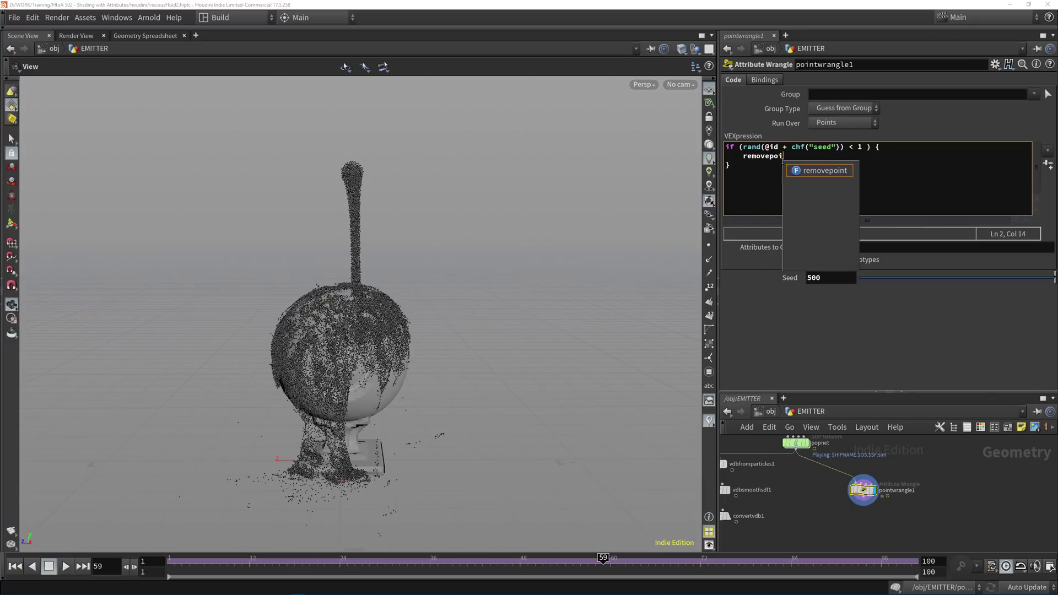
pyautogui.write('nt()')
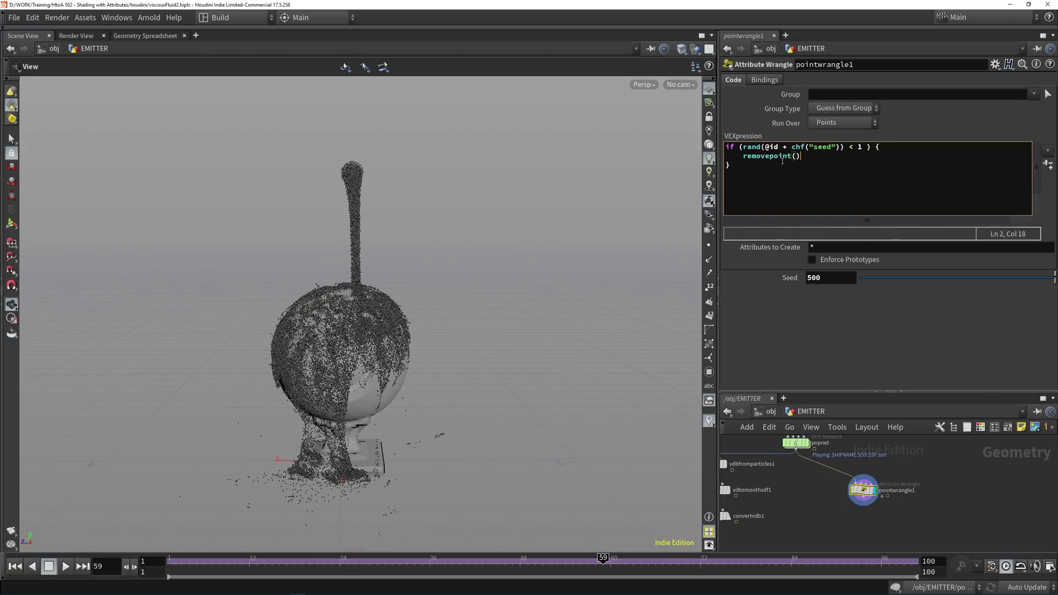
pyautogui.press('Left')
pyautogui.write('0, @ptnum')
pyautogui.press('End')
pyautogui.write(';')
pyautogui.click(849, 352)
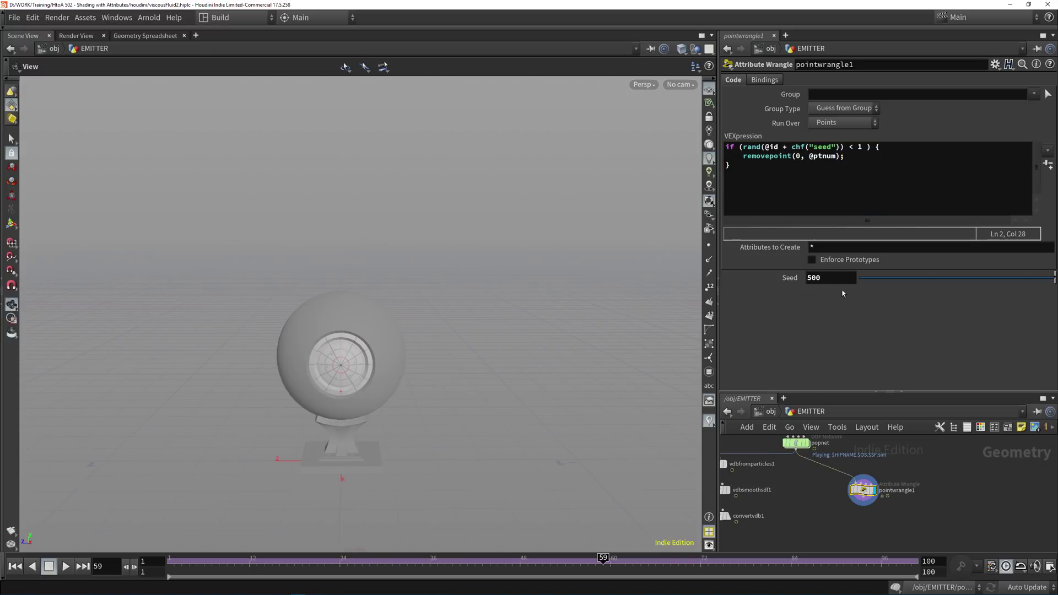
# - Change the comparison threshold in the if condition to 0.5 and apply the code
pyautogui.click(860, 148)
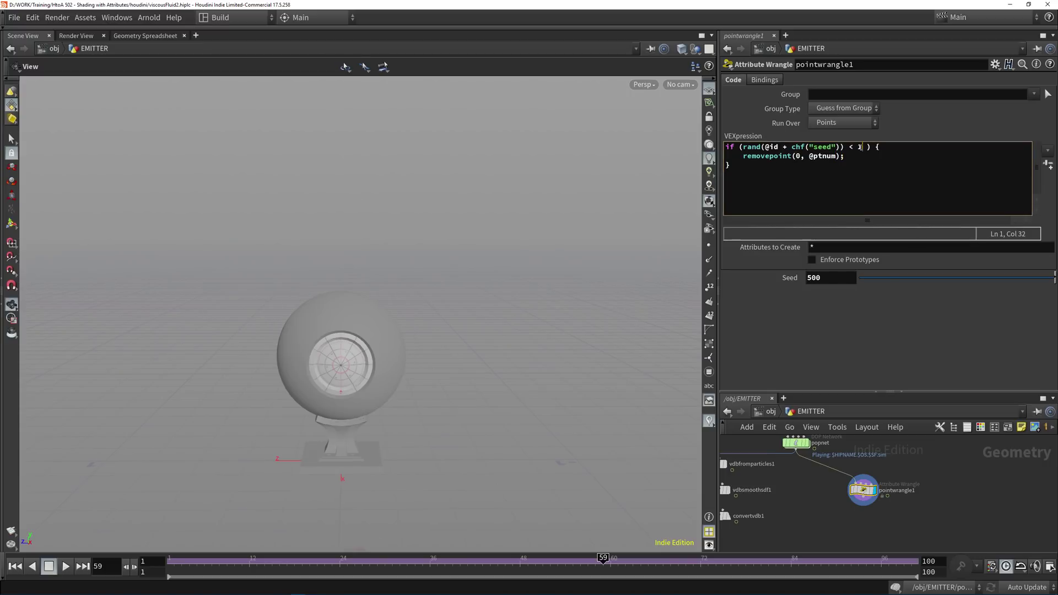
pyautogui.doubleClick(859, 148)
pyautogui.write('0.5')
pyautogui.click(861, 266)
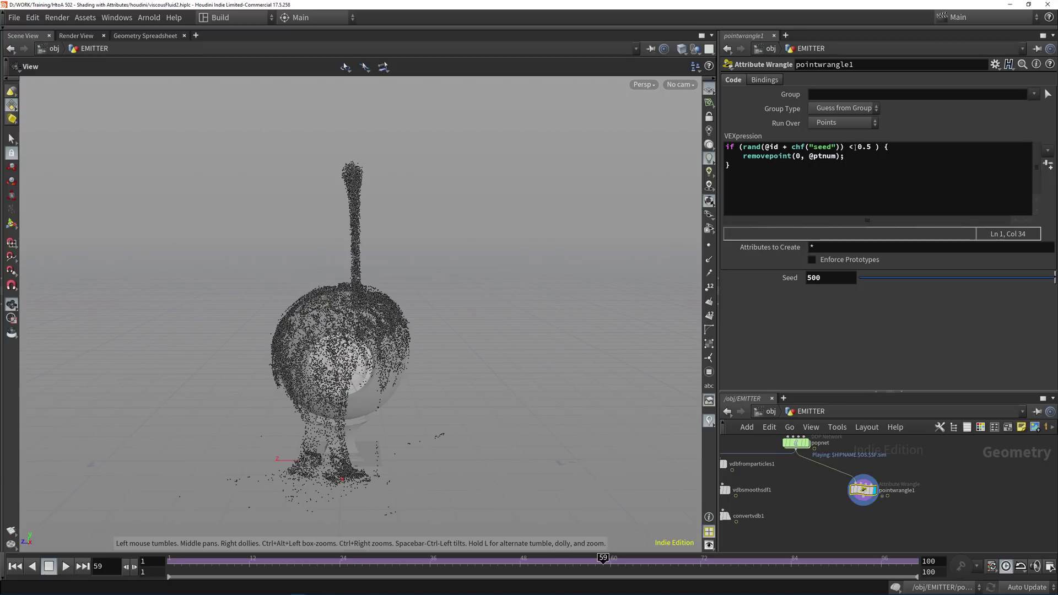
# - Replace the threshold in the if condition with chf("percent") and create the Percent parameter from the code
pyautogui.moveTo(856, 147); pyautogui.dragTo(870, 148)
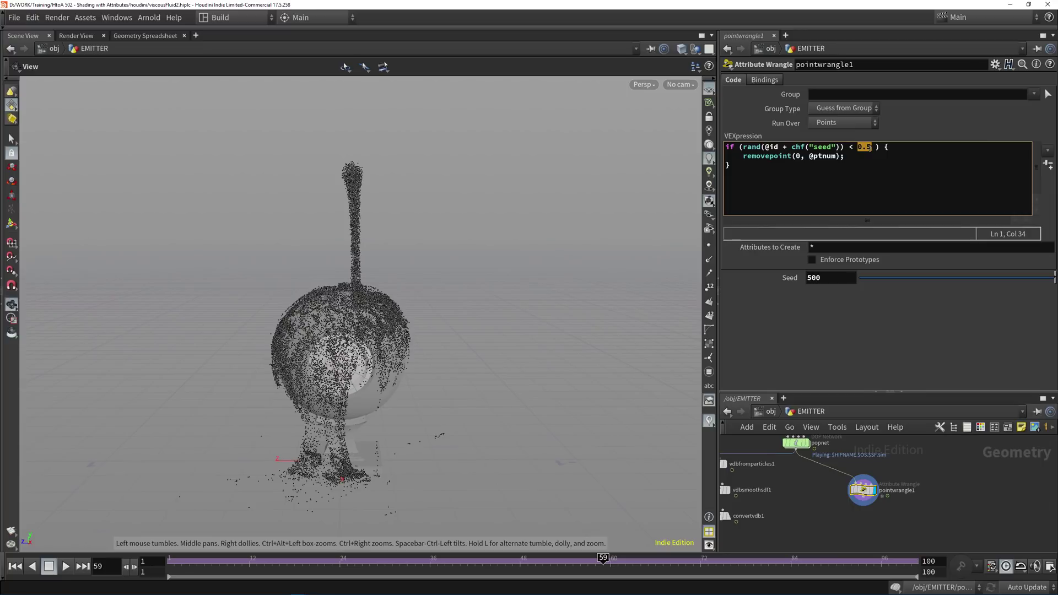
pyautogui.write('chf()')
pyautogui.press('Left')
pyautogui.write('"')
pyautogui.write('part')
pyautogui.press('BackSpace')
pyautogui.press('BackSpace')
pyautogui.press('BackSpace')
pyautogui.write('ercent')
pyautogui.click(1046, 165)
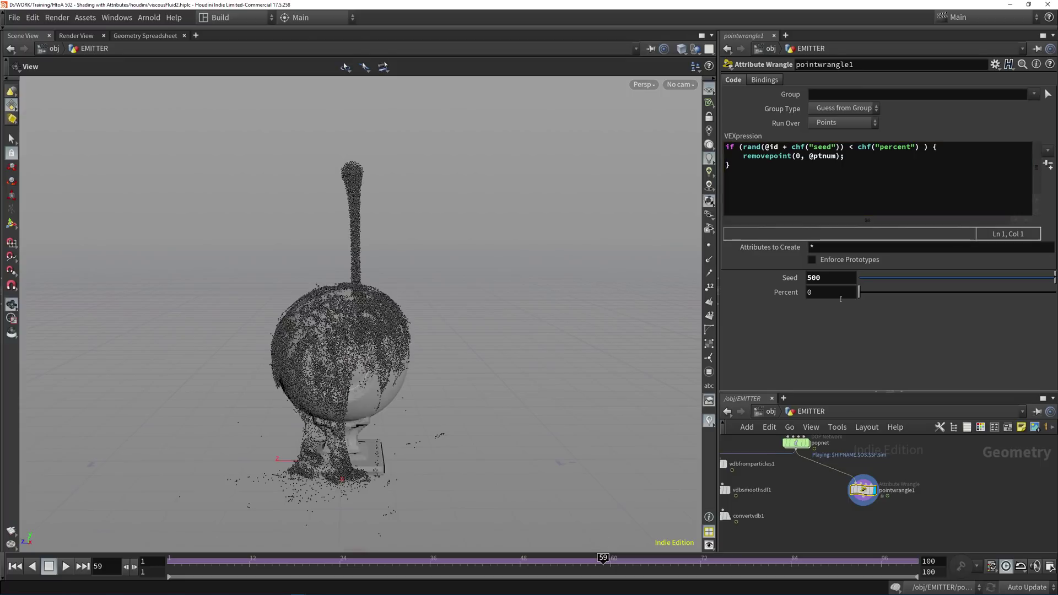
# - Set Percent to 0.985 and scrub the timeline to frame 55 to check the thinned particles
pyautogui.moveTo(863, 294); pyautogui.dragTo(1052, 294)
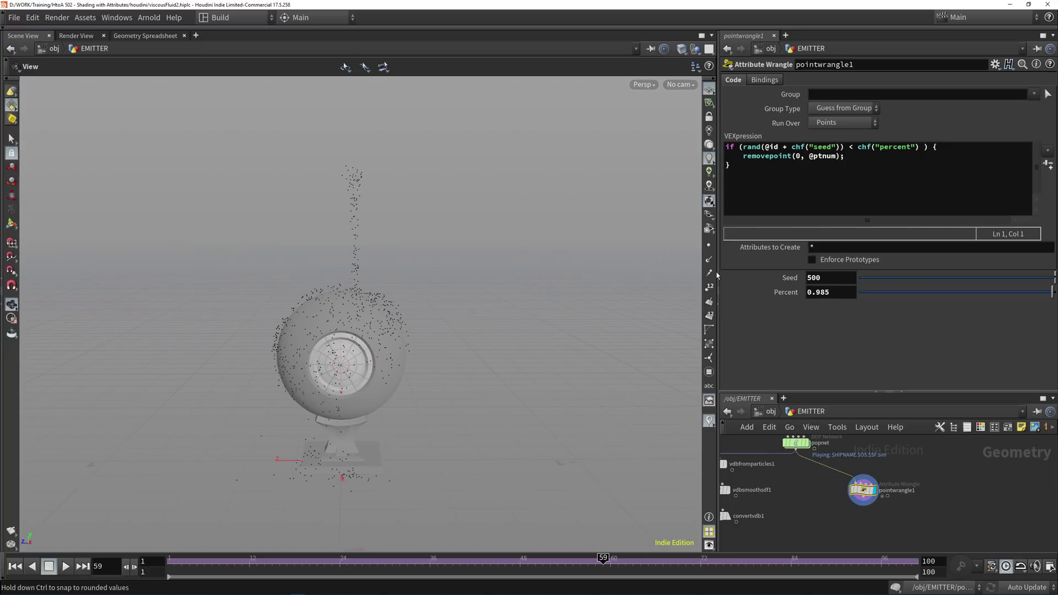
pyautogui.moveTo(380, 238); pyautogui.dragTo(309, 331)
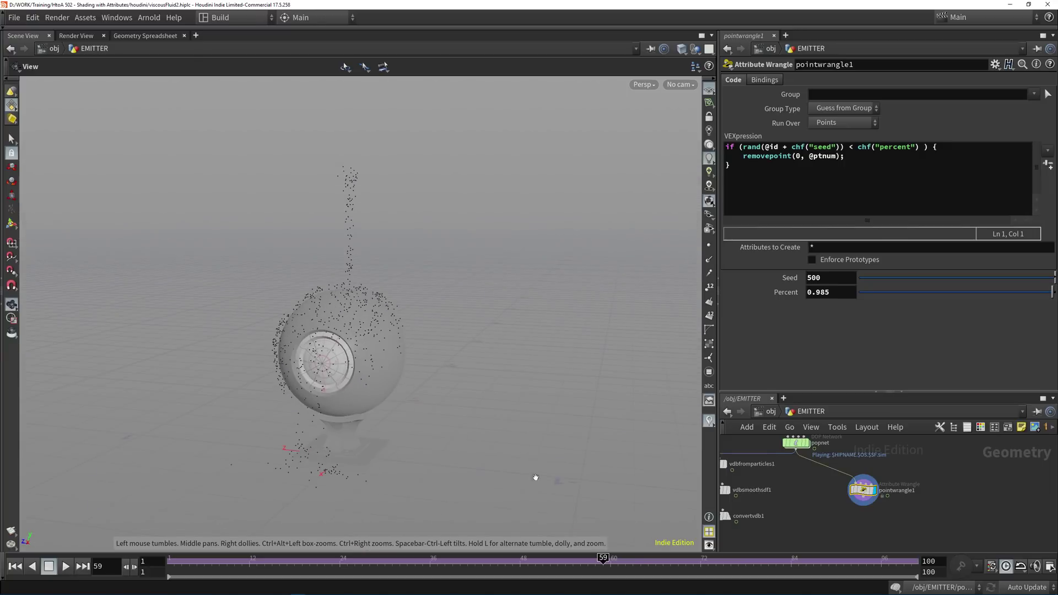
pyautogui.moveTo(178, 559); pyautogui.dragTo(546, 545)
pyautogui.moveTo(461, 421); pyautogui.dragTo(391, 312)
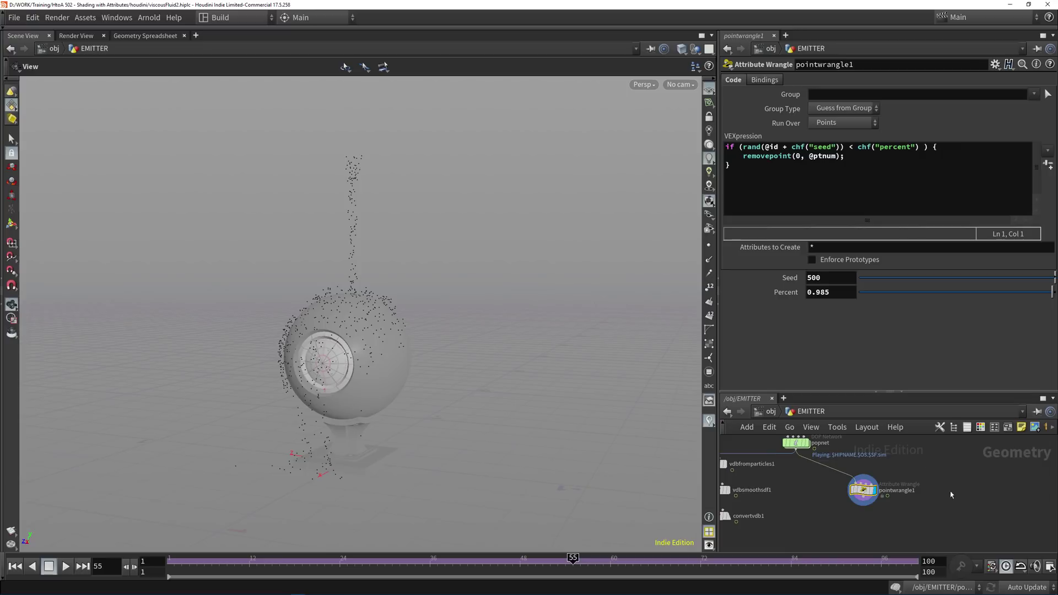
# - Add a Sphere node beside the Point Wrangle
pyautogui.moveTo(875, 535); pyautogui.dragTo(892, 484, button='middle')
pyautogui.click(890, 500)
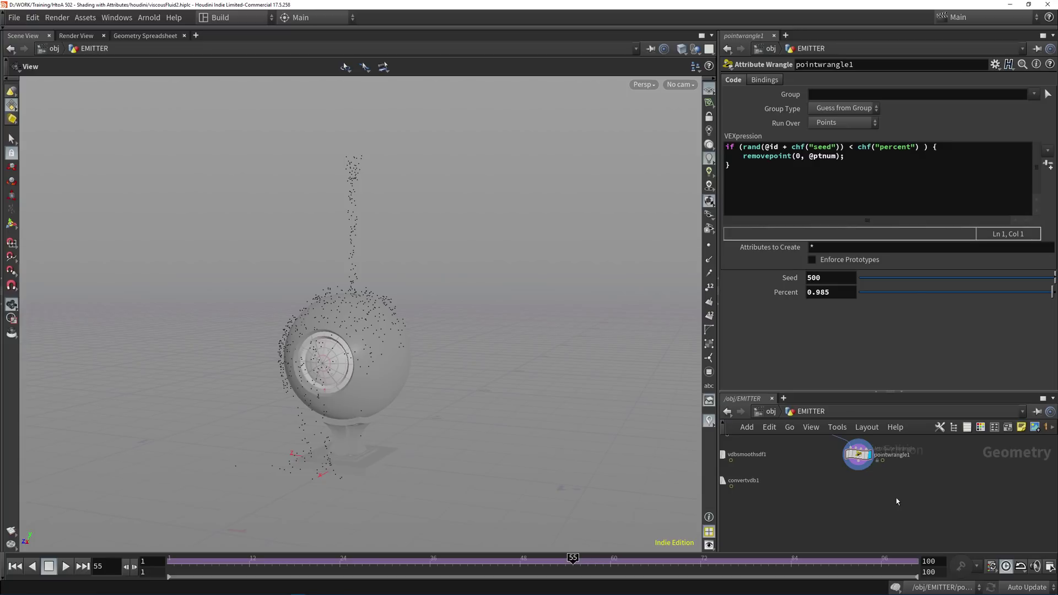
pyautogui.press('Tab')
pyautogui.write('sphere')
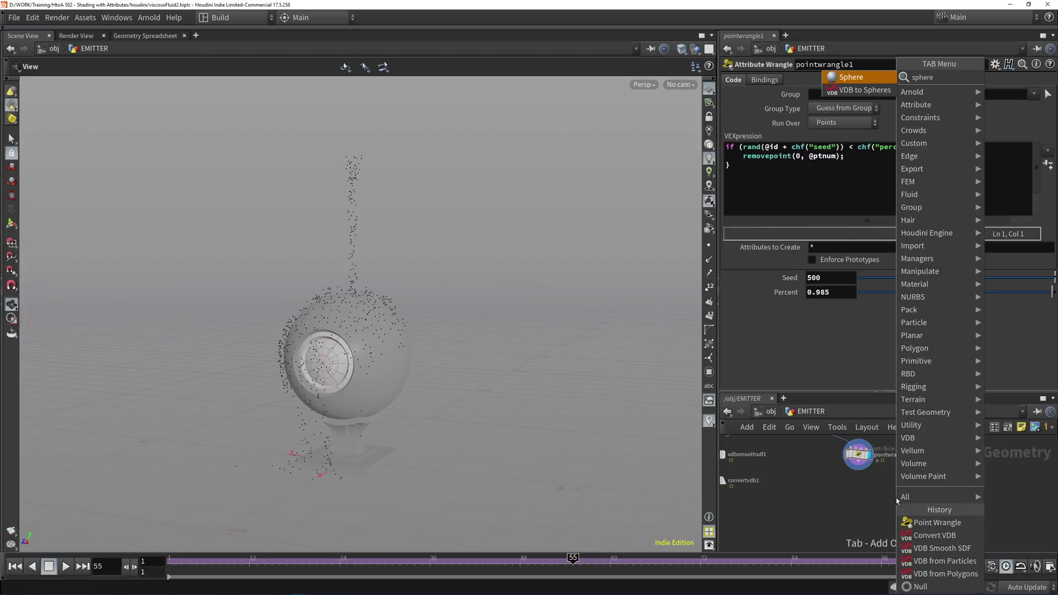
pyautogui.press('Return')
pyautogui.click(916, 462)
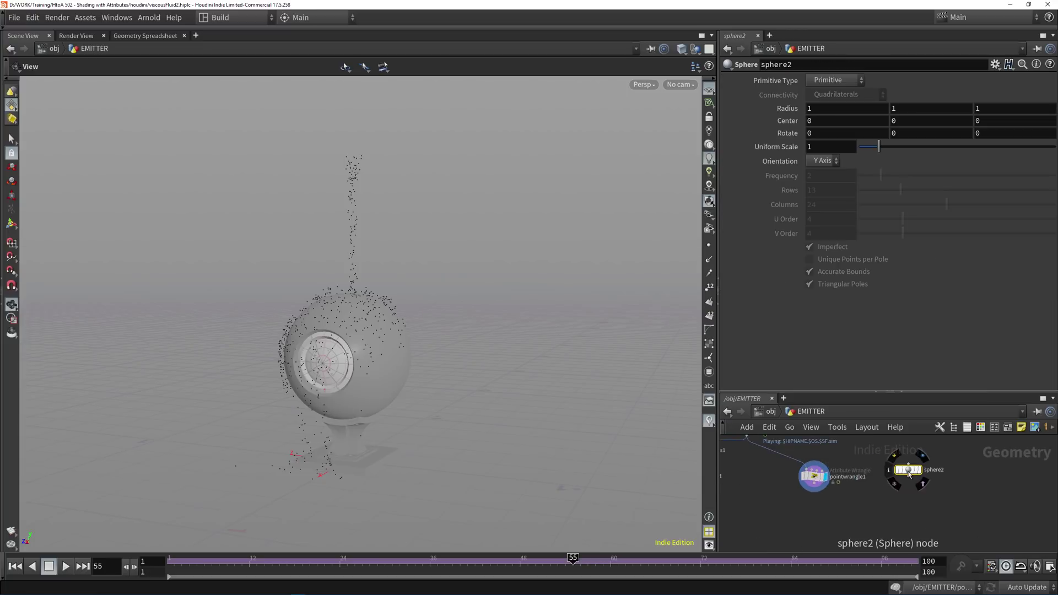
# - Add a Copy to Points node below the Point Wrangle and Sphere nodes
pyautogui.press('Tab')
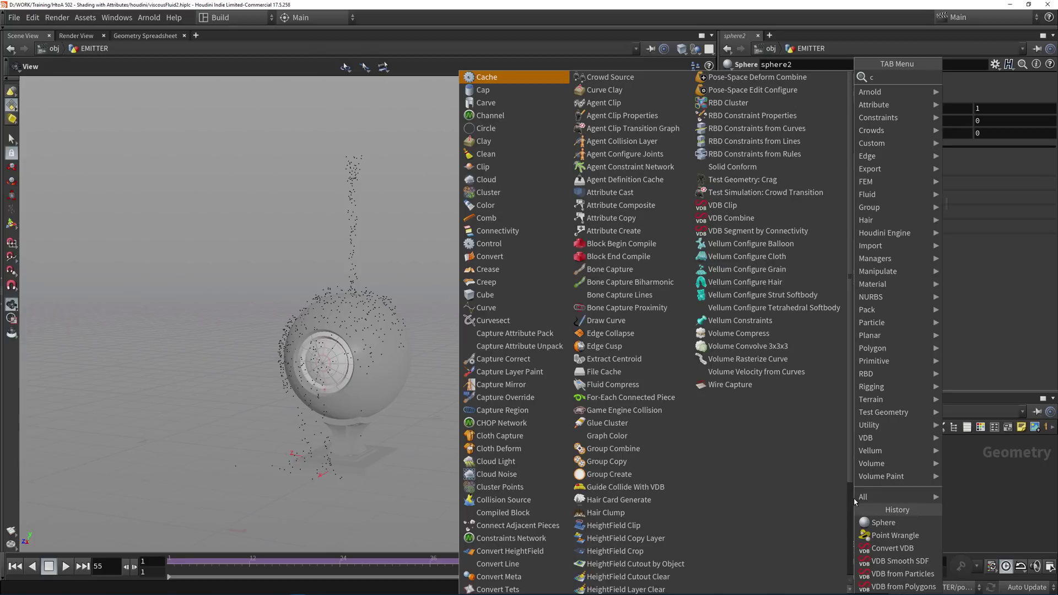
pyautogui.write('copt')
pyautogui.press('BackSpace')
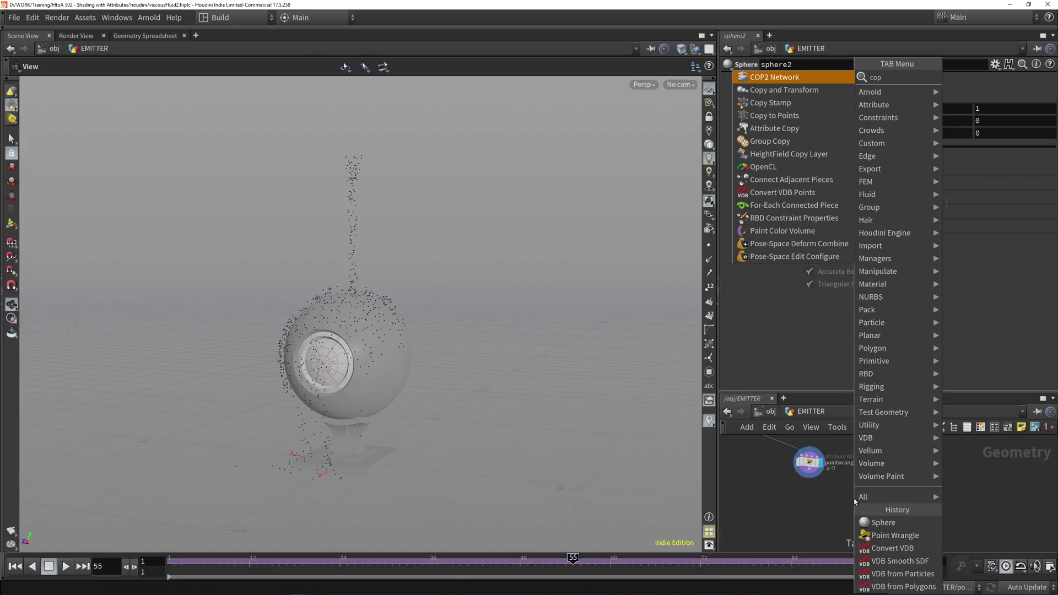
pyautogui.write('y')
pyautogui.press('Down')
pyautogui.press('Down')
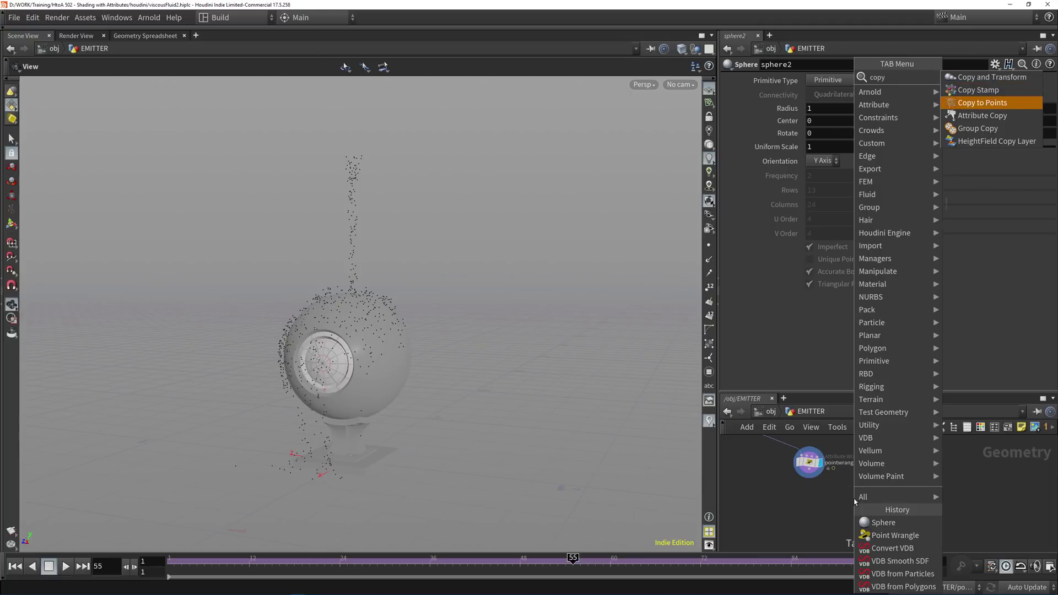
pyautogui.press('Return')
pyautogui.click(892, 451)
pyautogui.moveTo(896, 460); pyautogui.dragTo(856, 507)
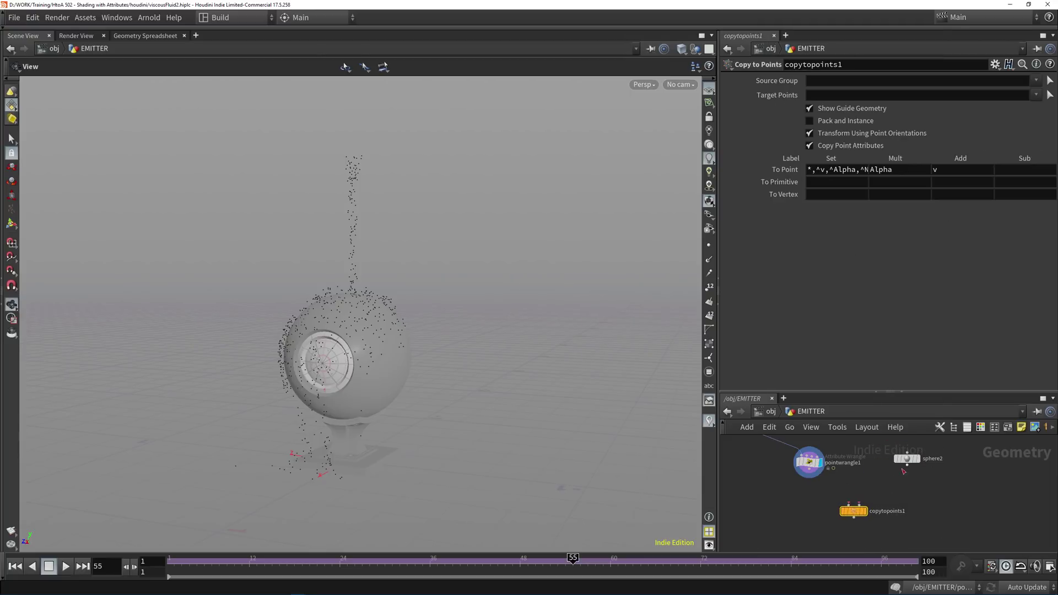
# - Connect the sphere to the Copy to Points node's first input and the Point Wrangle to its second, and display the copies
pyautogui.moveTo(907, 458); pyautogui.dragTo(760, 462)
pyautogui.moveTo(848, 508); pyautogui.dragTo(803, 512)
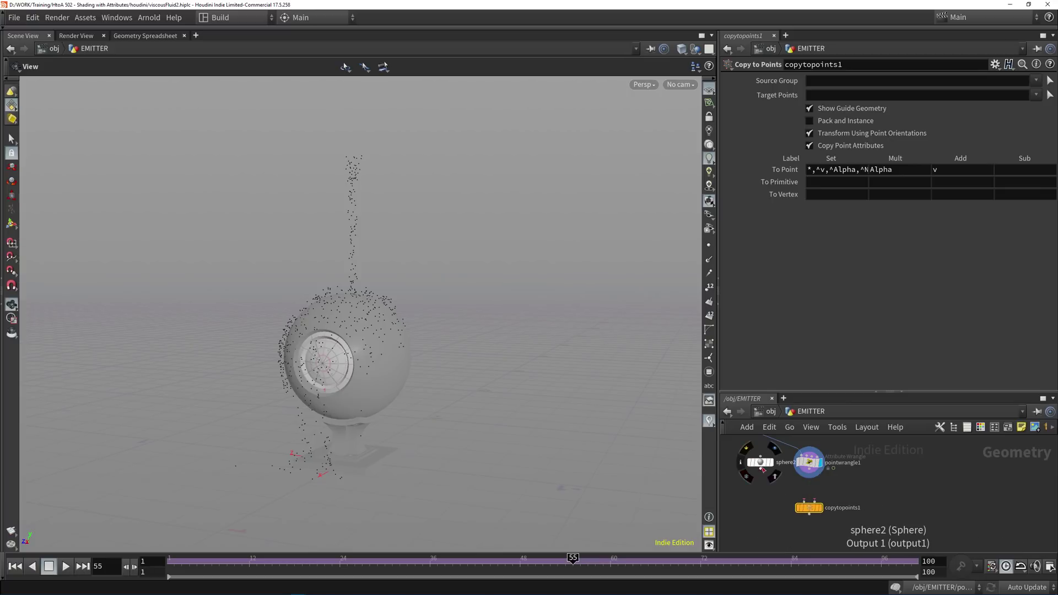
pyautogui.moveTo(761, 468); pyautogui.dragTo(815, 504)
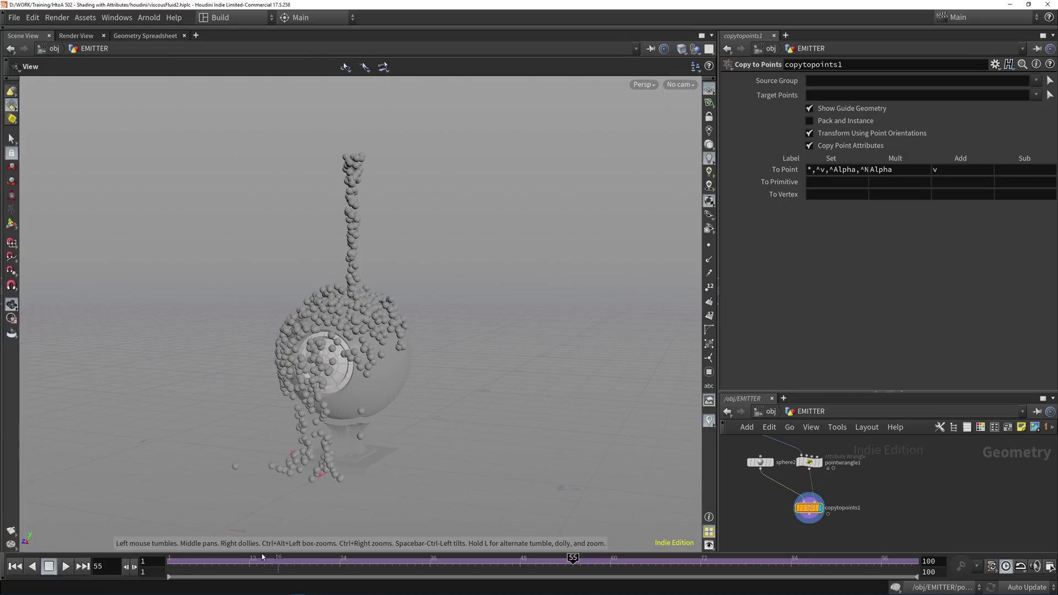
# - Scrub the timeline to frame 35 to check the sphere copies
pyautogui.moveTo(212, 560); pyautogui.dragTo(423, 546)
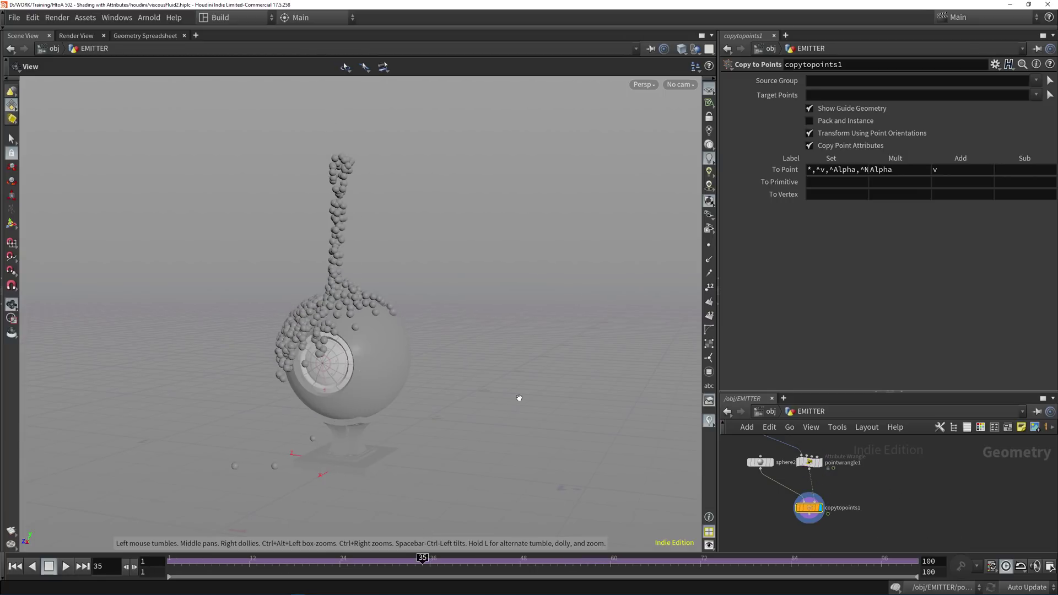
pyautogui.moveTo(893, 482); pyautogui.dragTo(936, 466, button='middle')
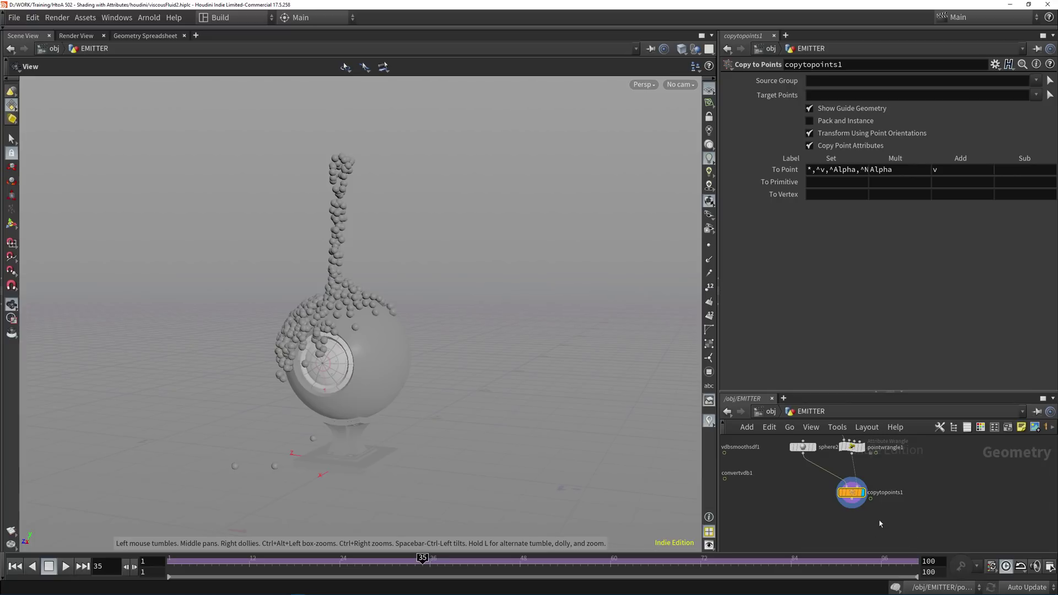
pyautogui.moveTo(872, 452); pyautogui.dragTo(863, 488, button='middle')
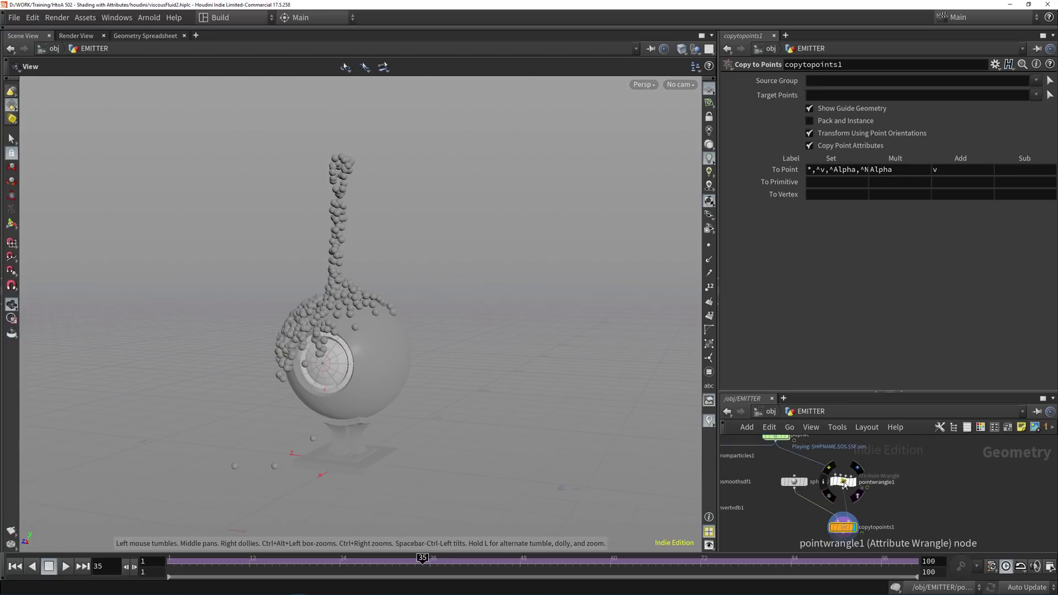
# - Add the line f@pscale = 1; below the if block in the Point Wrangle's code
pyautogui.click(845, 483)
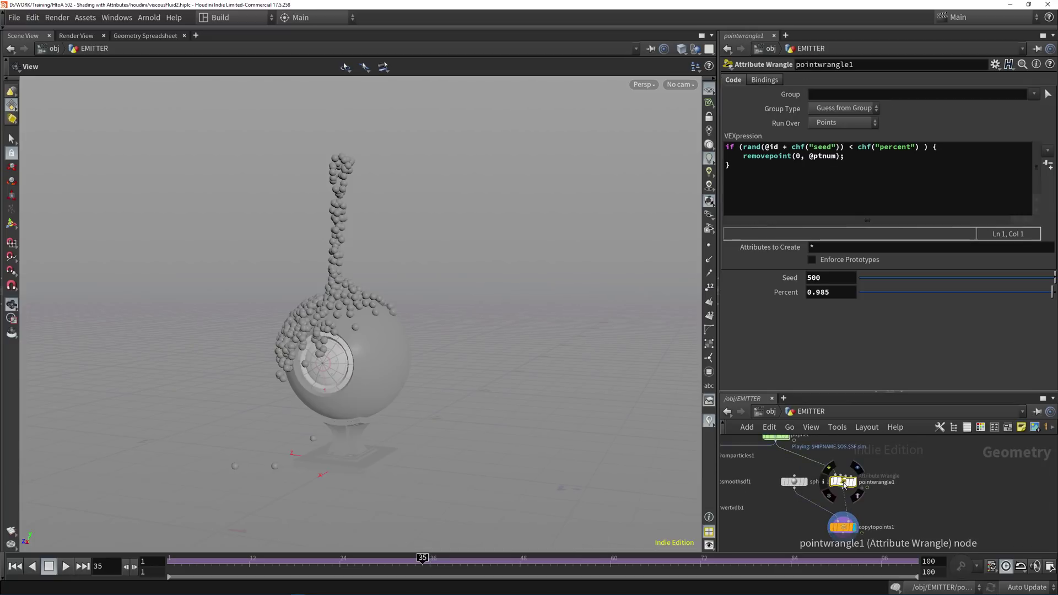
pyautogui.click(819, 195)
pyautogui.press('Return')
pyautogui.press('Return')
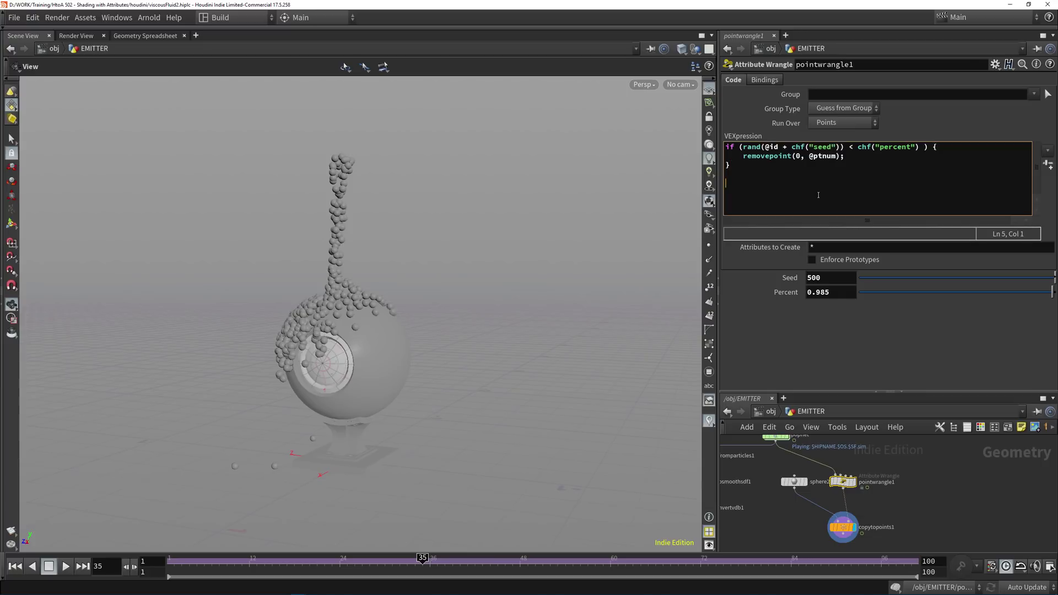
pyautogui.write('@')
pyautogui.press('BackSpace')
pyautogui.write('f@pscale = 1;')
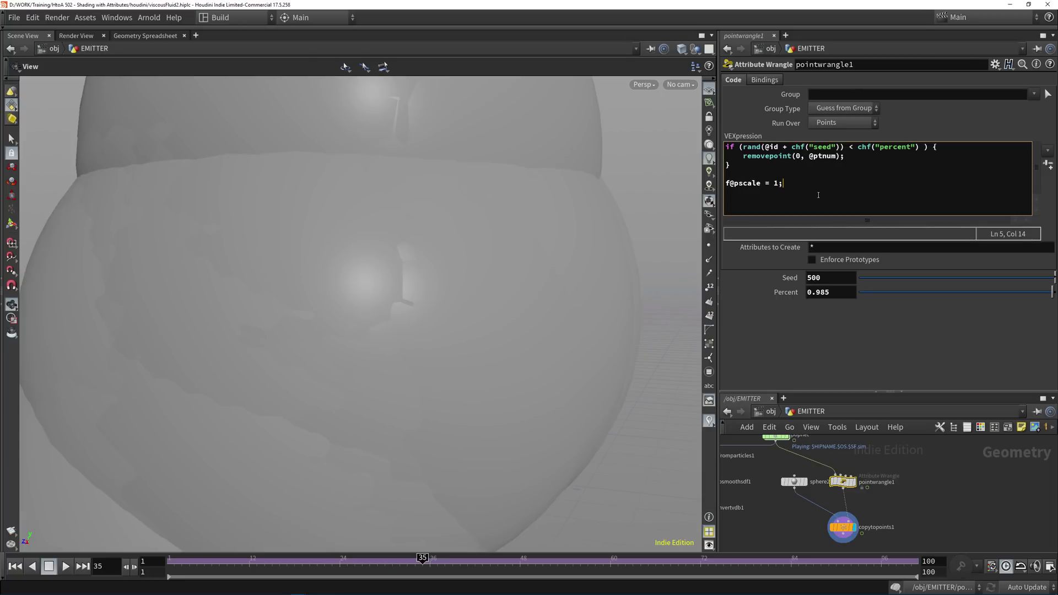
pyautogui.moveTo(774, 183); pyautogui.dragTo(780, 182)
pyautogui.moveTo(743, 147); pyautogui.dragTo(842, 142)
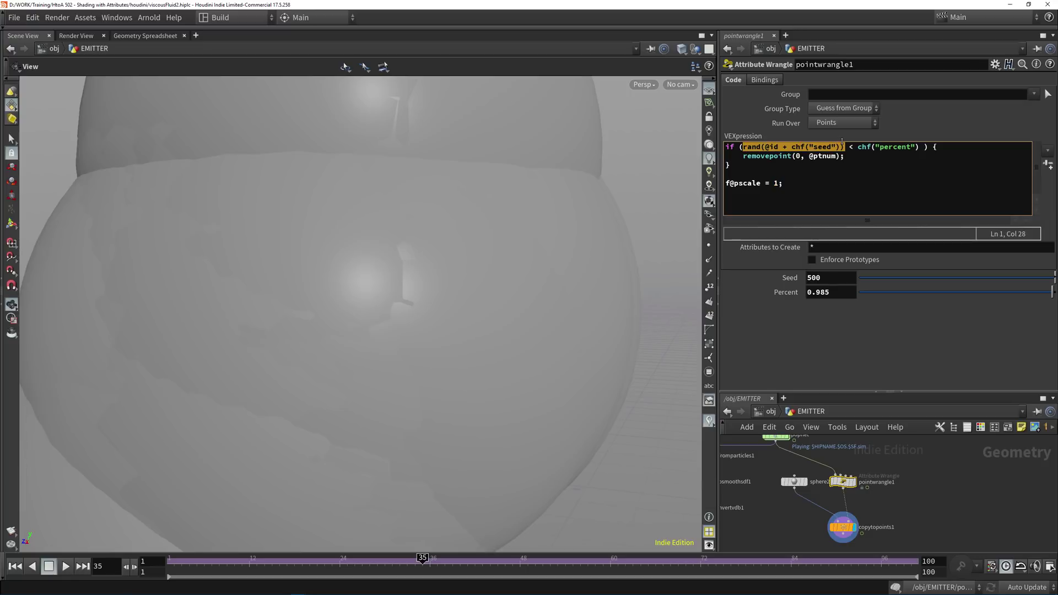
pyautogui.doubleClick(775, 183)
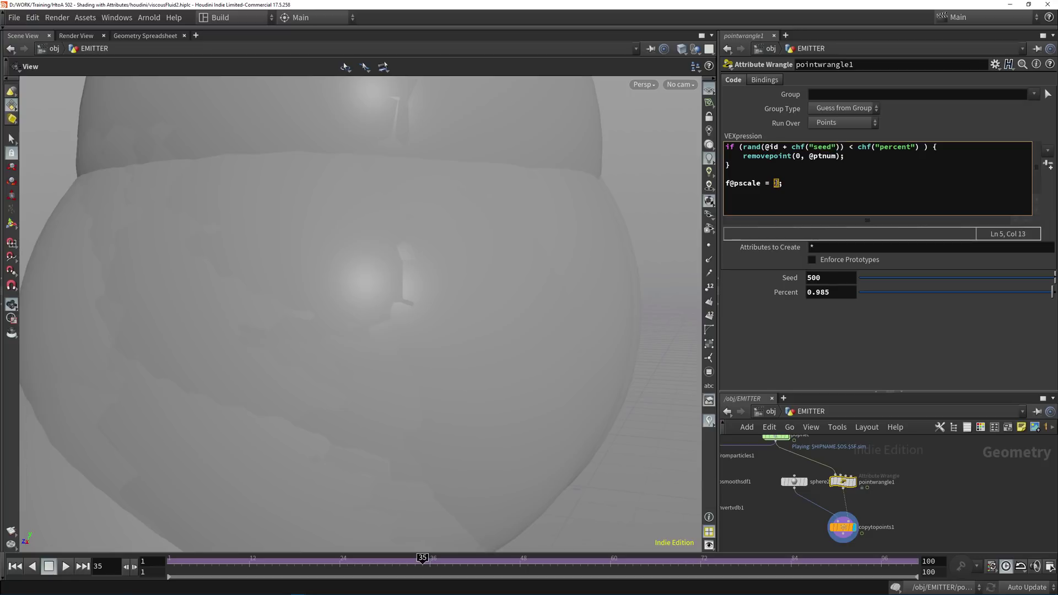
pyautogui.hotkey('ctrl', 'v')
pyautogui.press('Left')
pyautogui.write('+ 1')
pyautogui.click(848, 93)
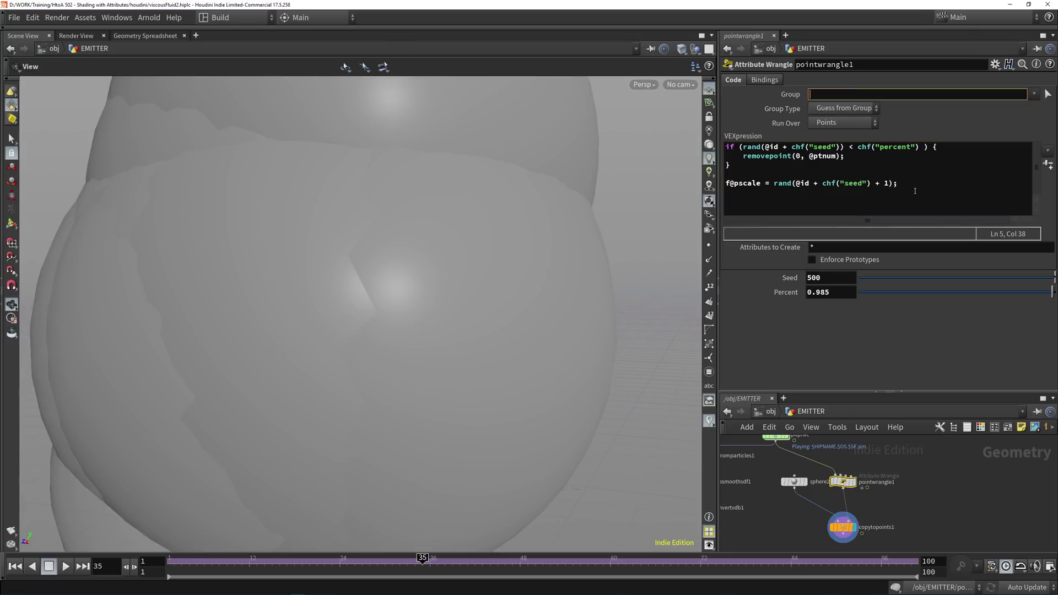
# - Wrap the pscale random expression in fit01 with a range of 0.01 to 0.1 and scrub to frame 62 to check the spheres
pyautogui.moveTo(774, 184); pyautogui.dragTo(893, 185)
pyautogui.press('BackSpace')
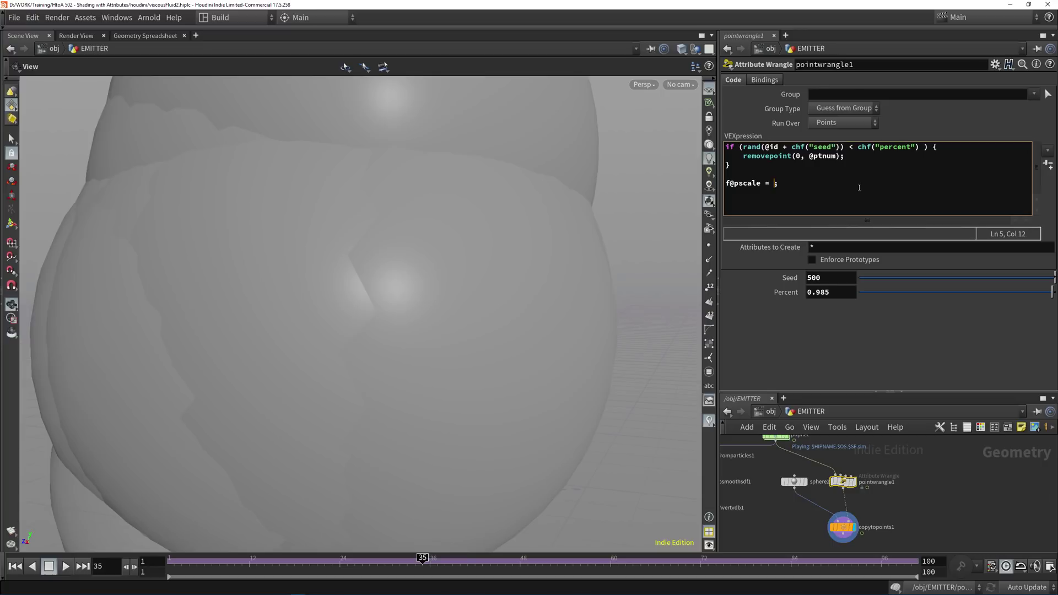
pyautogui.write('fit')
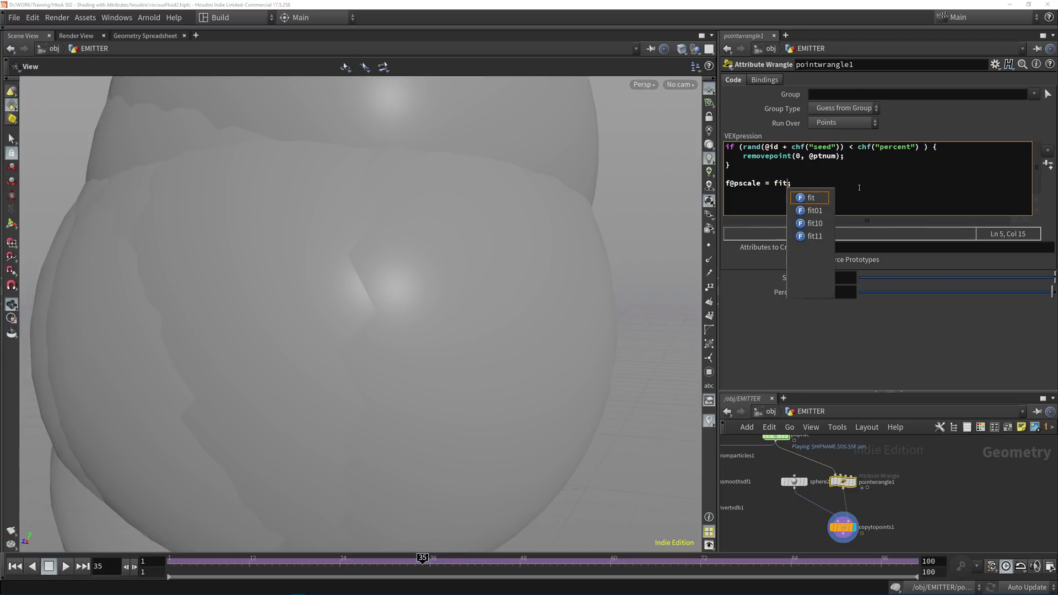
pyautogui.write('01(')
pyautogui.hotkey('ctrl', 'v')
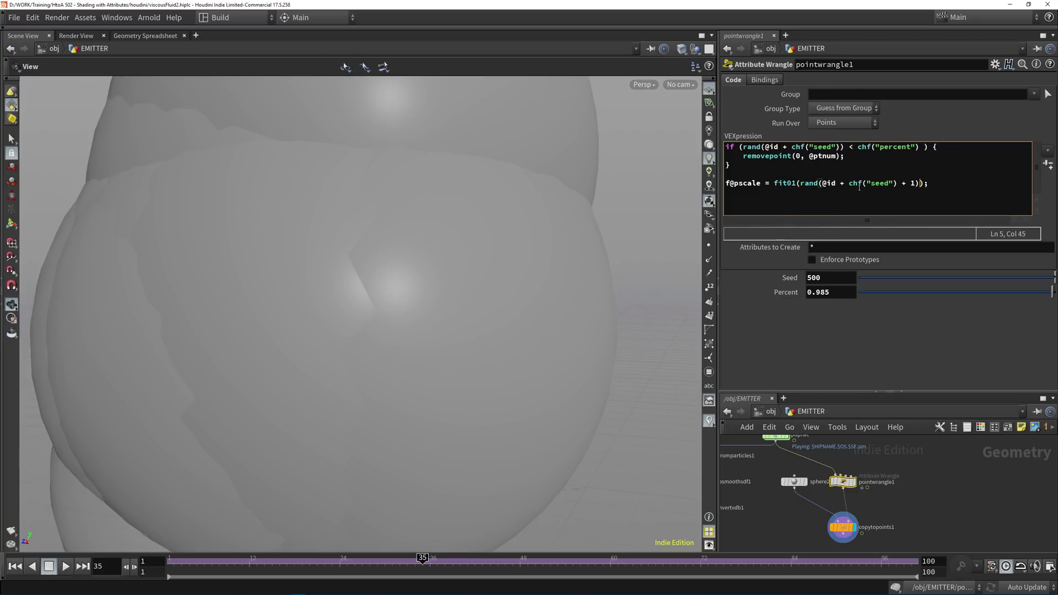
pyautogui.write(', 0.01, 0.1')
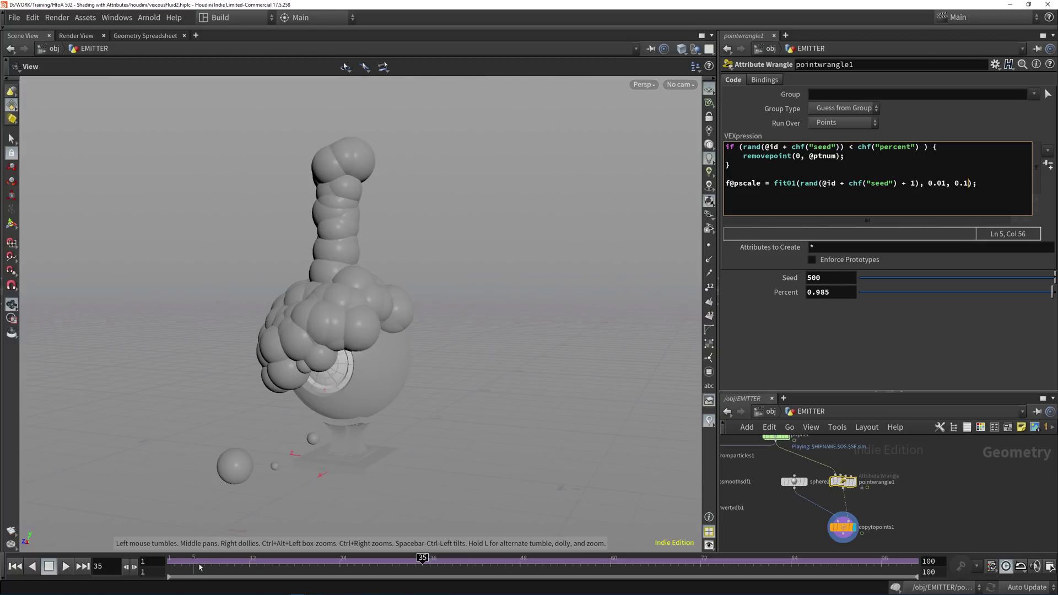
pyautogui.moveTo(175, 559); pyautogui.dragTo(624, 580)
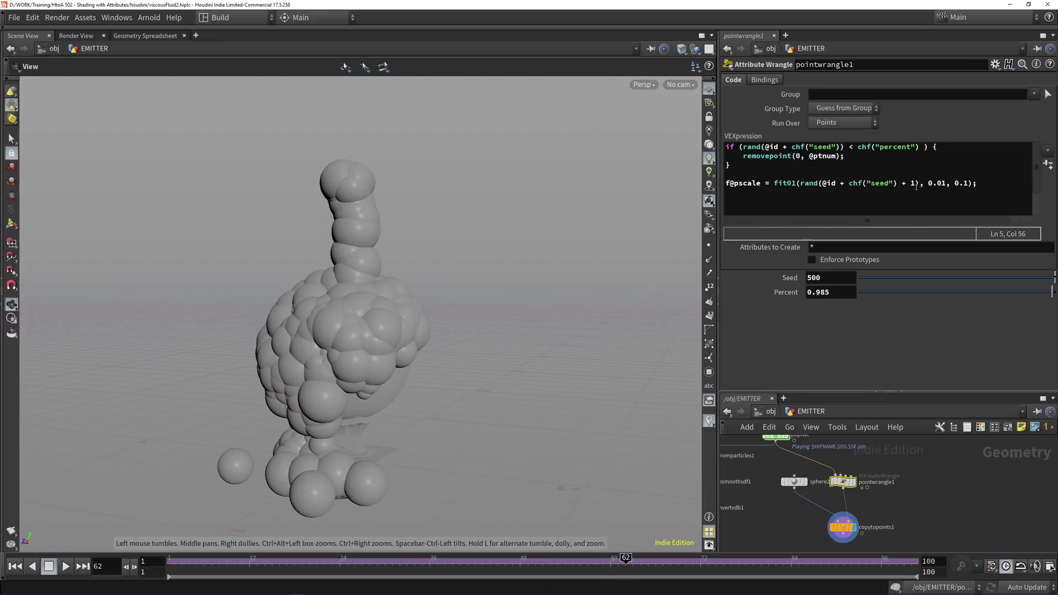
# - Reduce the pscale fit01 range to 0.001 and 0.01, and scrub the timeline to frame 77 to check the sizes
pyautogui.click(941, 183)
pyautogui.write('0')
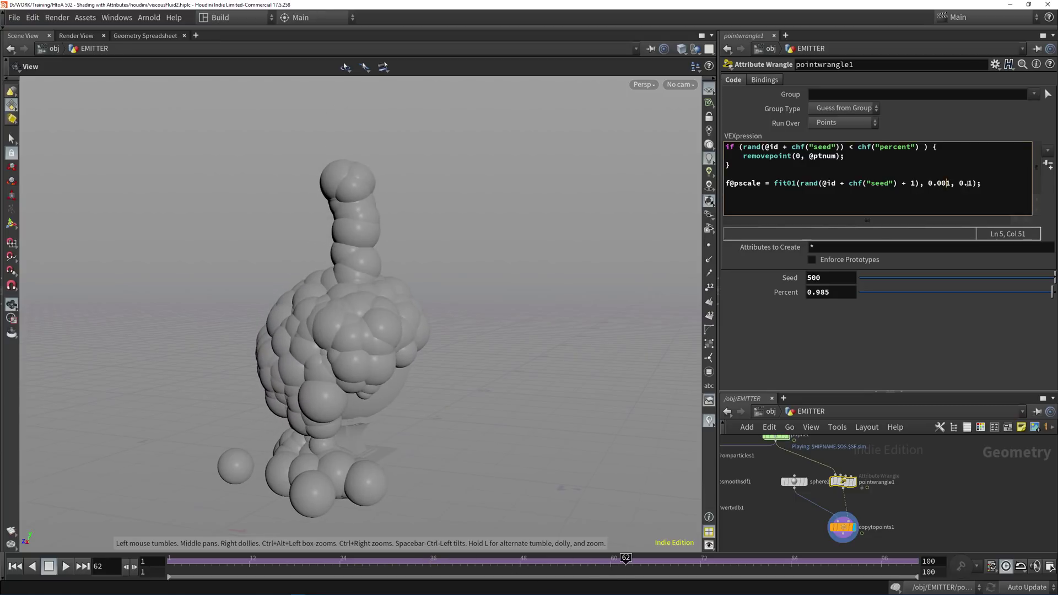
pyautogui.write('0')
pyautogui.moveTo(170, 568); pyautogui.dragTo(739, 558)
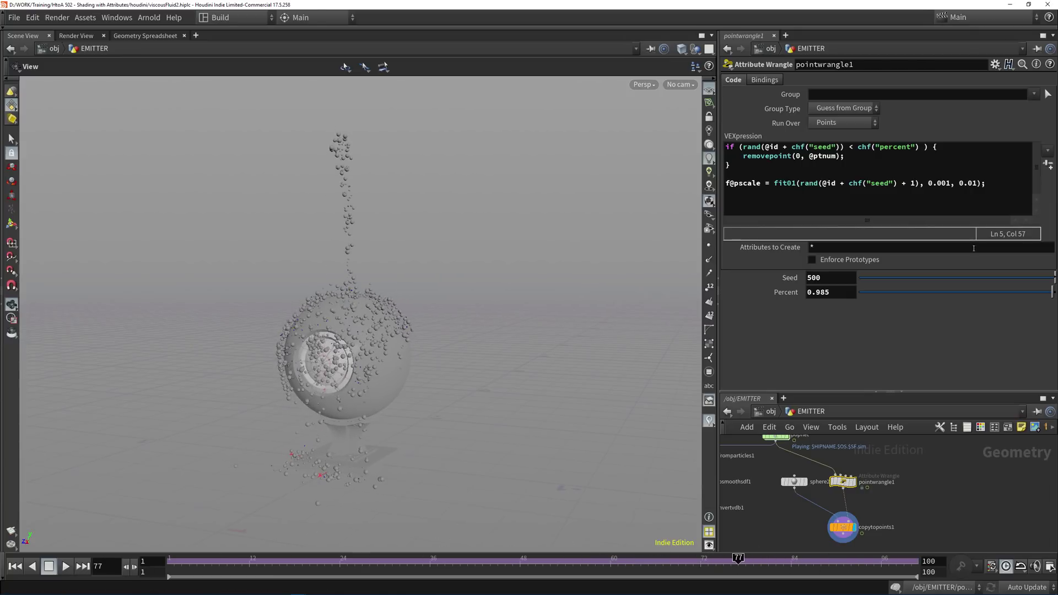
# - Set the pscale fit01 range to 0.0005 and 0.005, and scrub the timeline to frame 84 to check the sizes
pyautogui.click(947, 184)
pyautogui.press('BackSpace')
pyautogui.write('05')
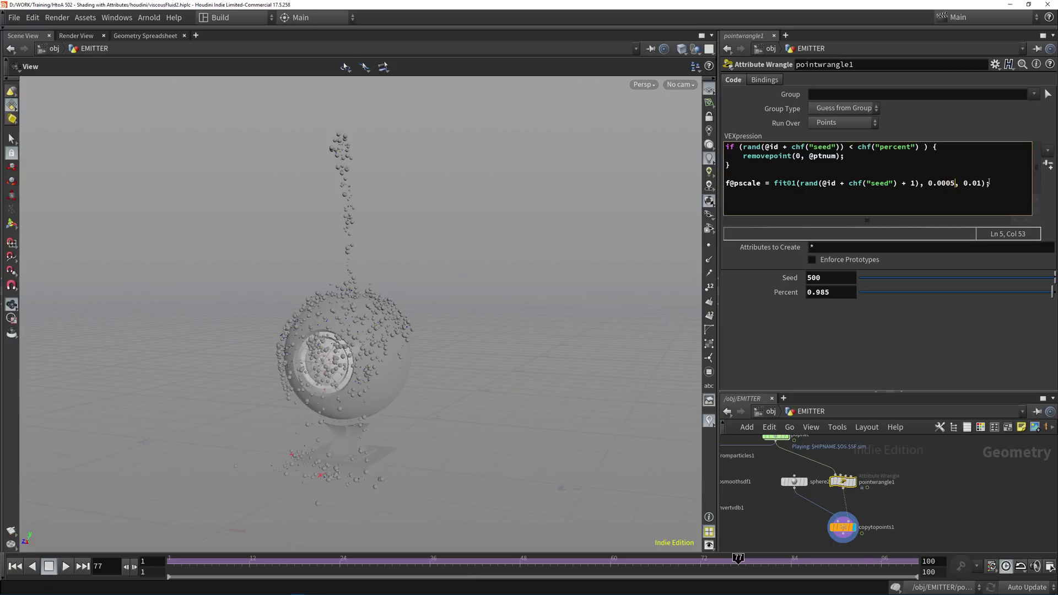
pyautogui.click(979, 184)
pyautogui.press('BackSpace')
pyautogui.write('05')
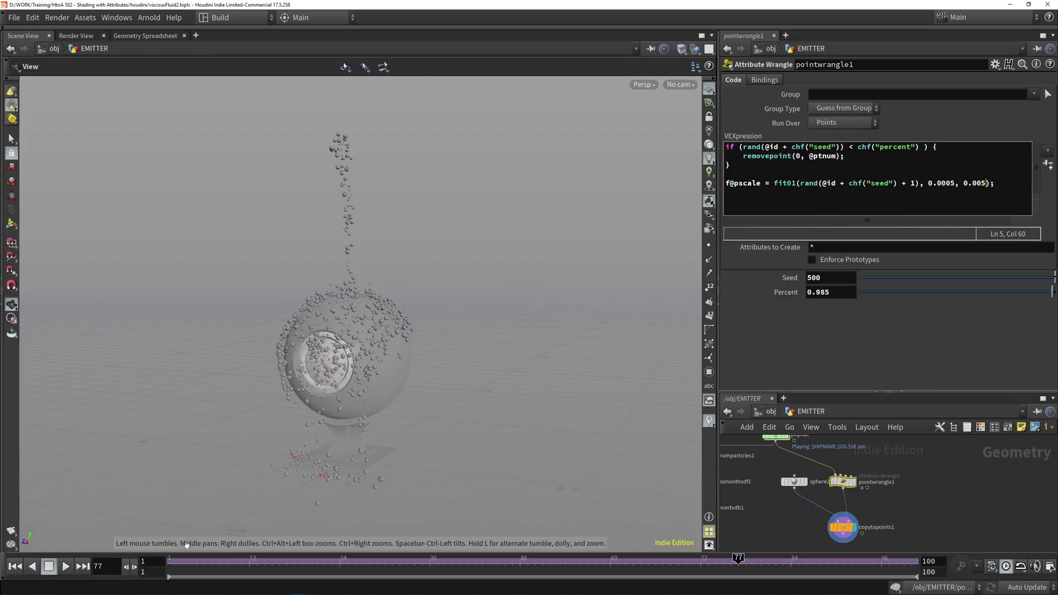
pyautogui.moveTo(189, 558); pyautogui.dragTo(788, 541)
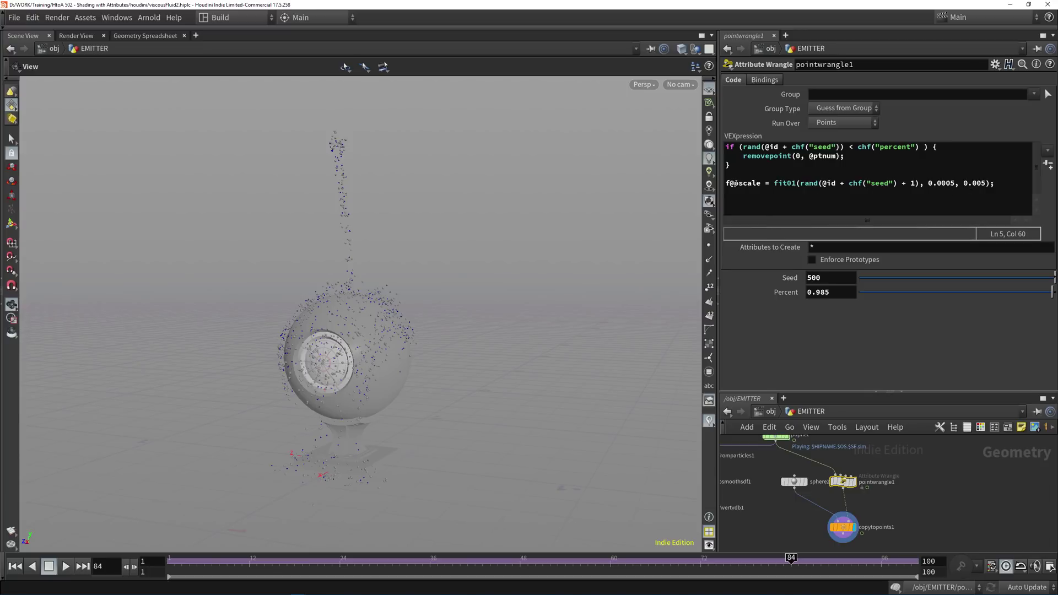
pyautogui.moveTo(990, 183); pyautogui.dragTo(775, 186)
pyautogui.click(987, 181)
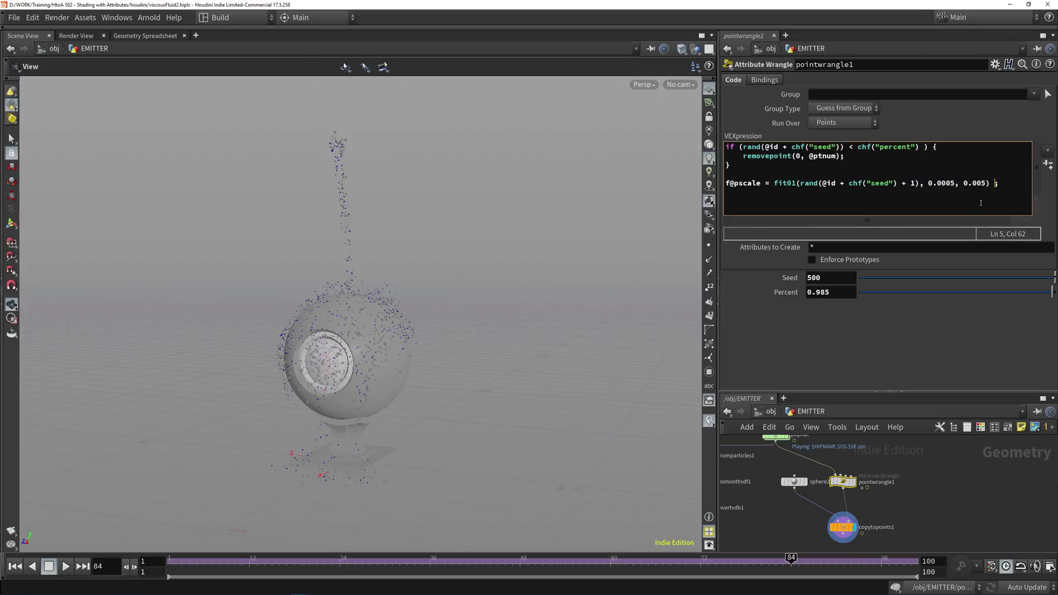
pyautogui.write('* @age')
pyautogui.click(828, 183)
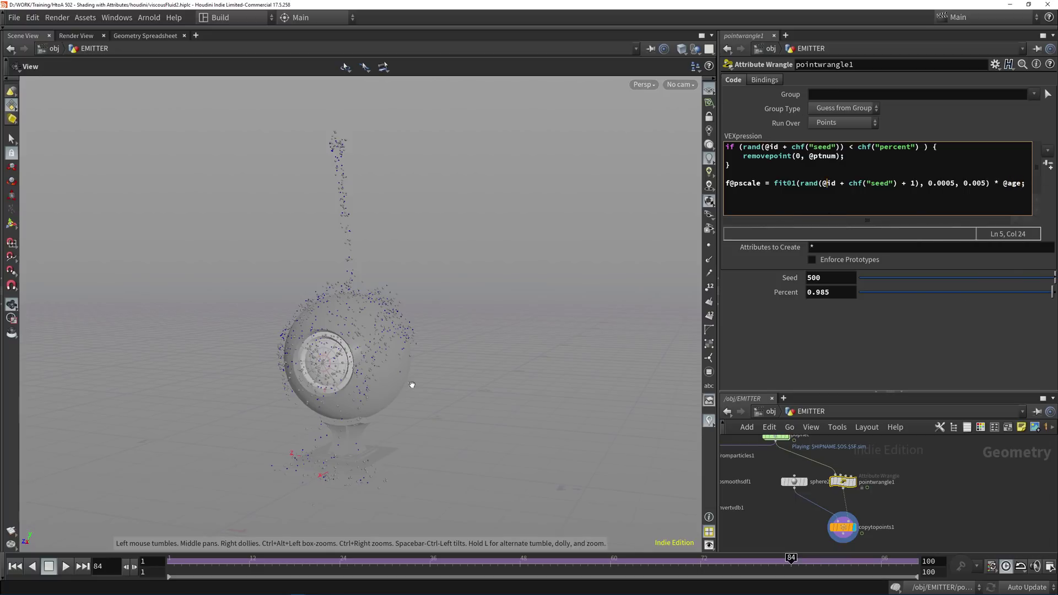
pyautogui.moveTo(206, 558); pyautogui.dragTo(149, 557)
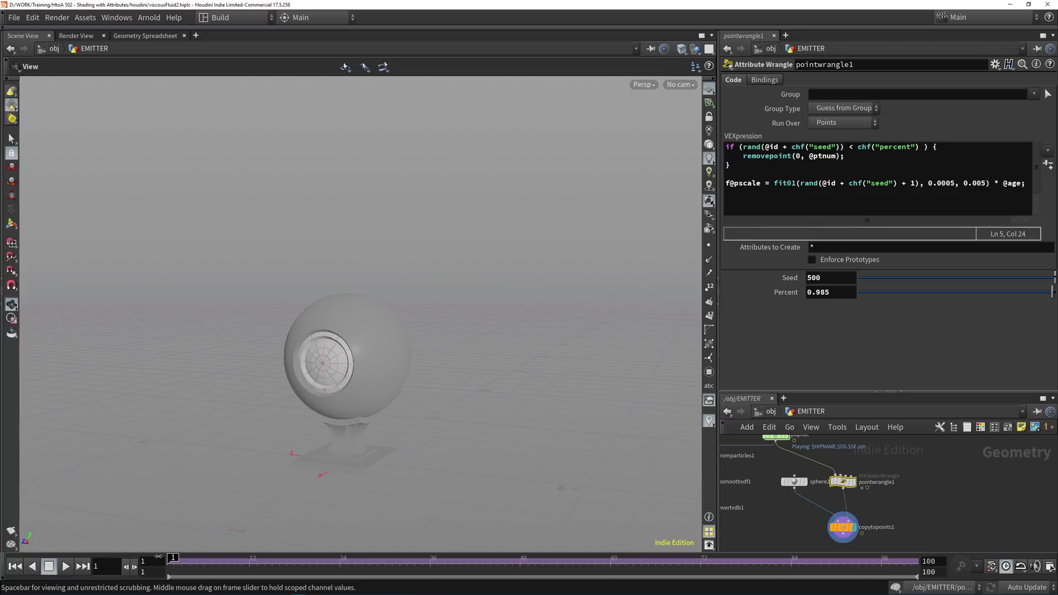
pyautogui.moveTo(167, 558); pyautogui.dragTo(918, 548)
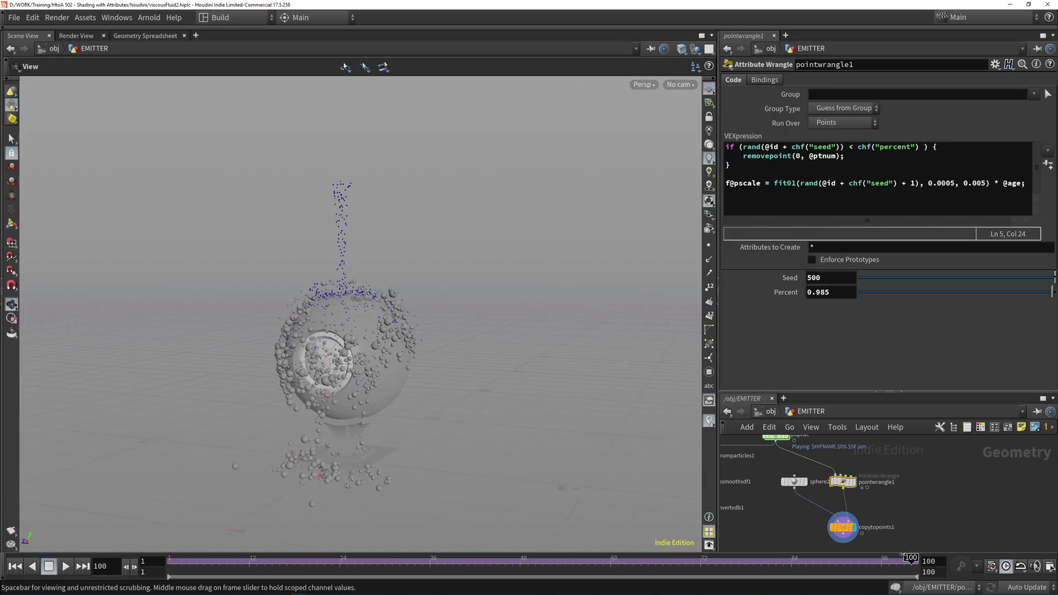
pyautogui.doubleClick(1005, 184)
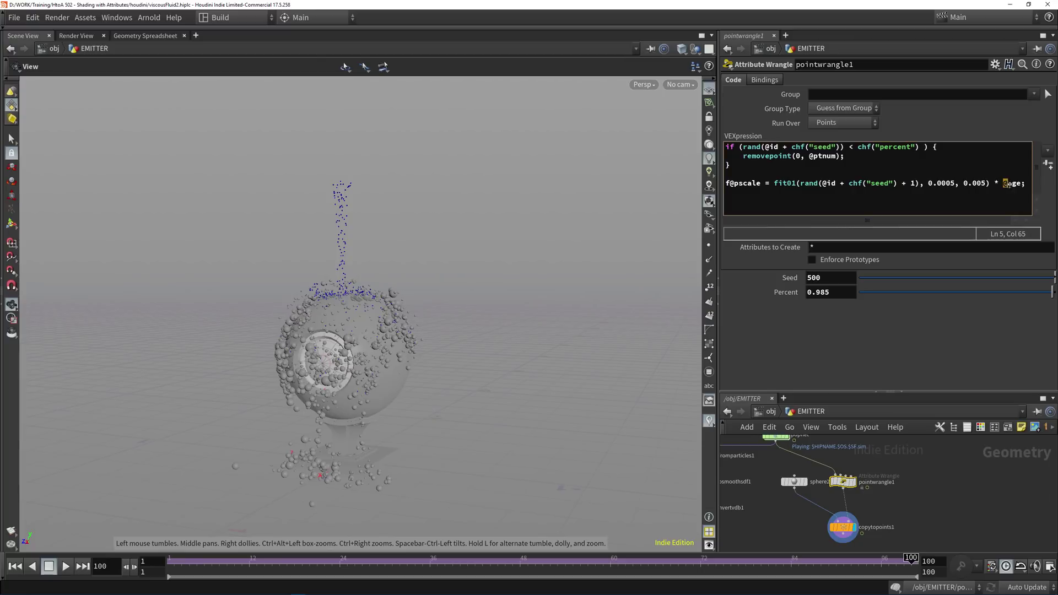
pyautogui.moveTo(994, 183); pyautogui.dragTo(1016, 184)
pyautogui.press('BackSpace')
pyautogui.write('* age<')
pyautogui.press('BackSpace')
pyautogui.write('Mult')
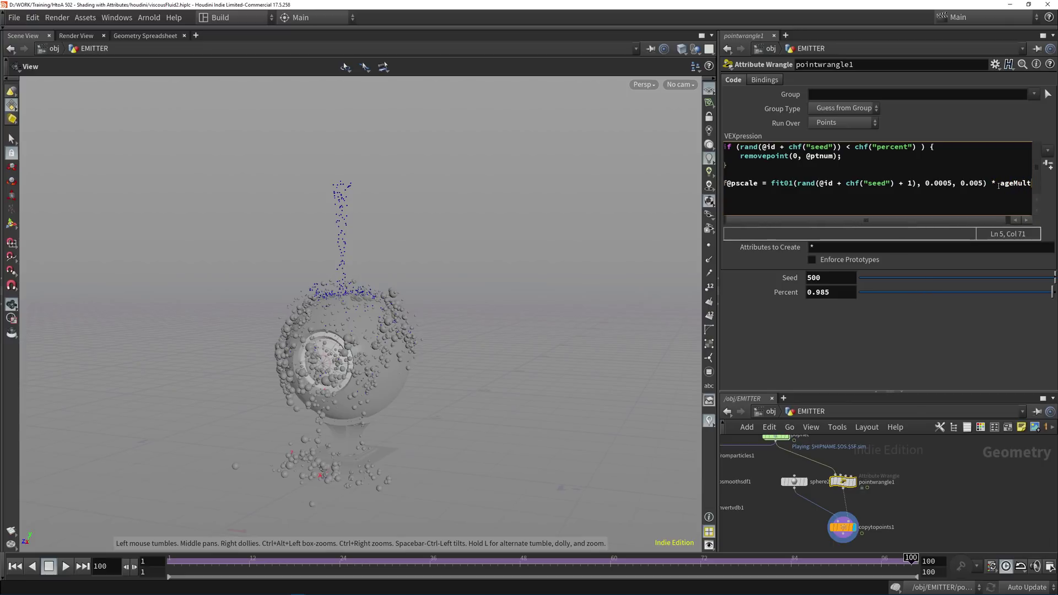
pyautogui.press('Home')
pyautogui.press('Return')
pyautogui.press('Up')
pyautogui.write('fl')
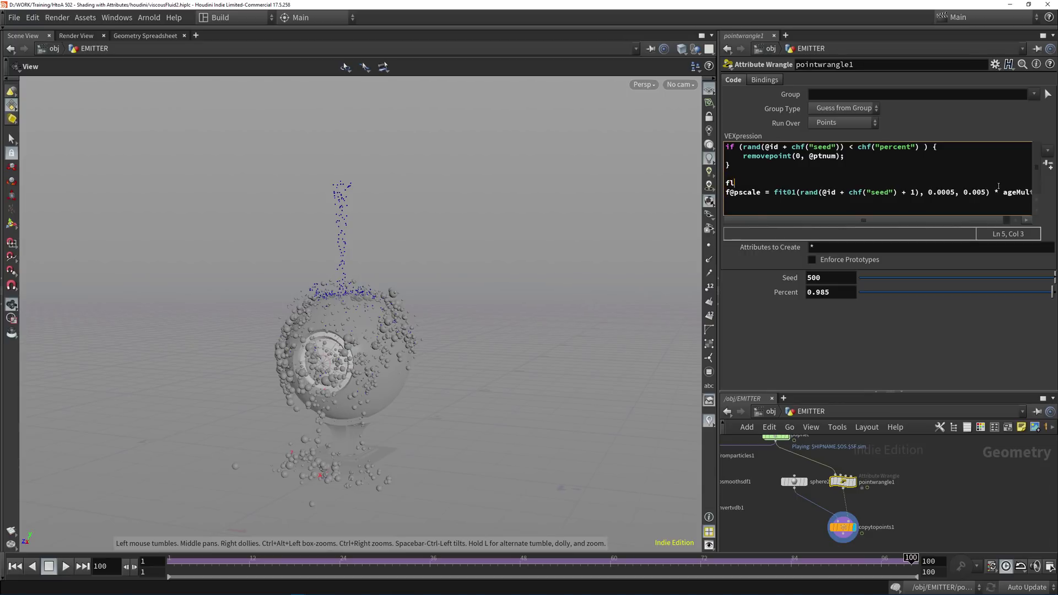
pyautogui.write('oat ageMult =')
pyautogui.write('rand(@id + chf("seed") + 1)')
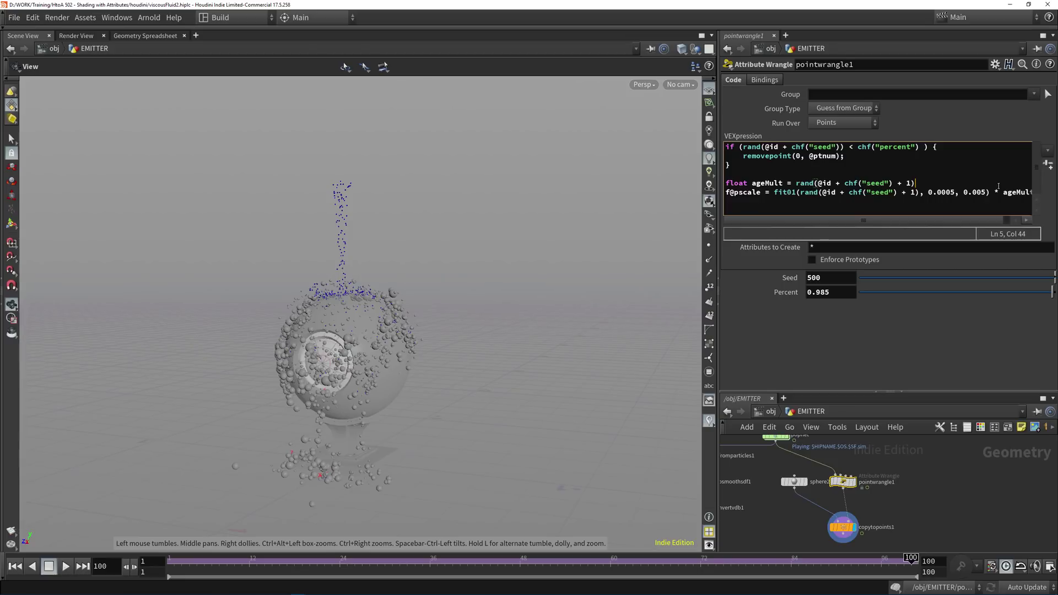
pyautogui.write(';')
pyautogui.press('Left')
pyautogui.moveTo(916, 183); pyautogui.dragTo(797, 183)
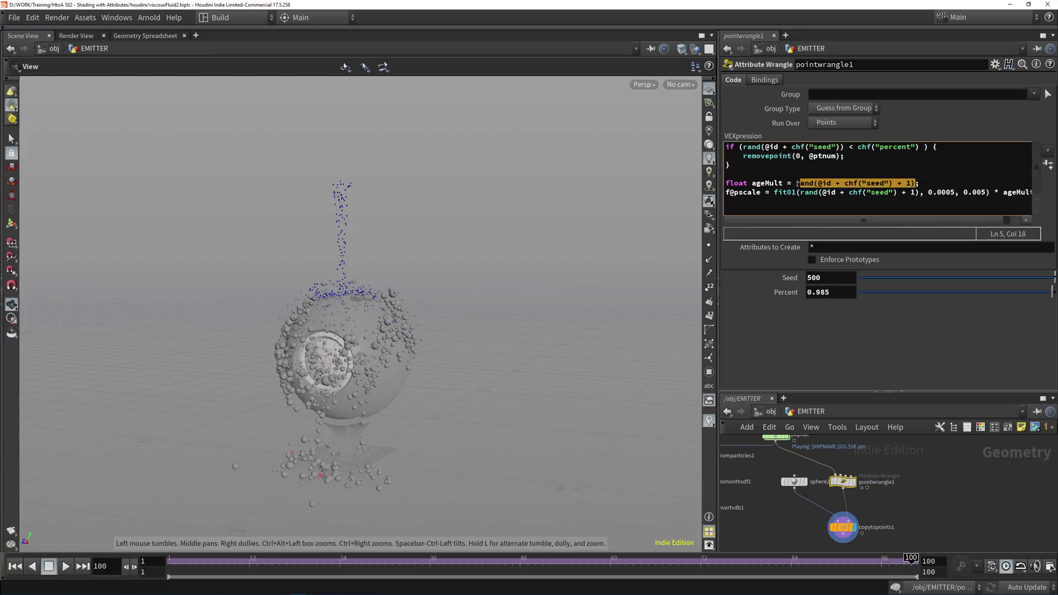
pyautogui.write('efit();')
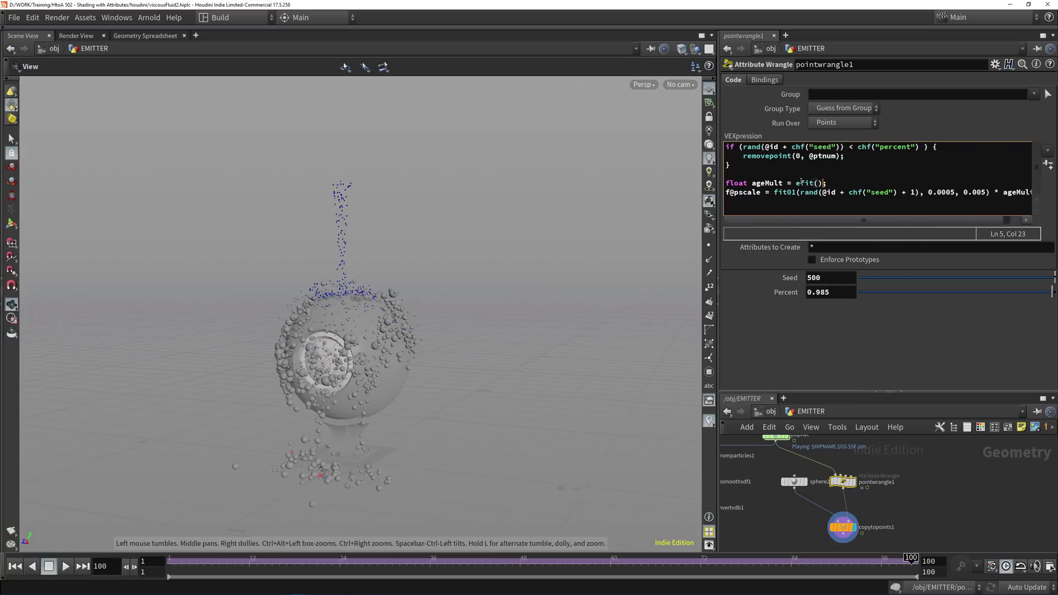
pyautogui.press('Left')
pyautogui.press('Left')
pyautogui.press('Left')
pyautogui.press('Left')
pyautogui.doubleClick(801, 182)
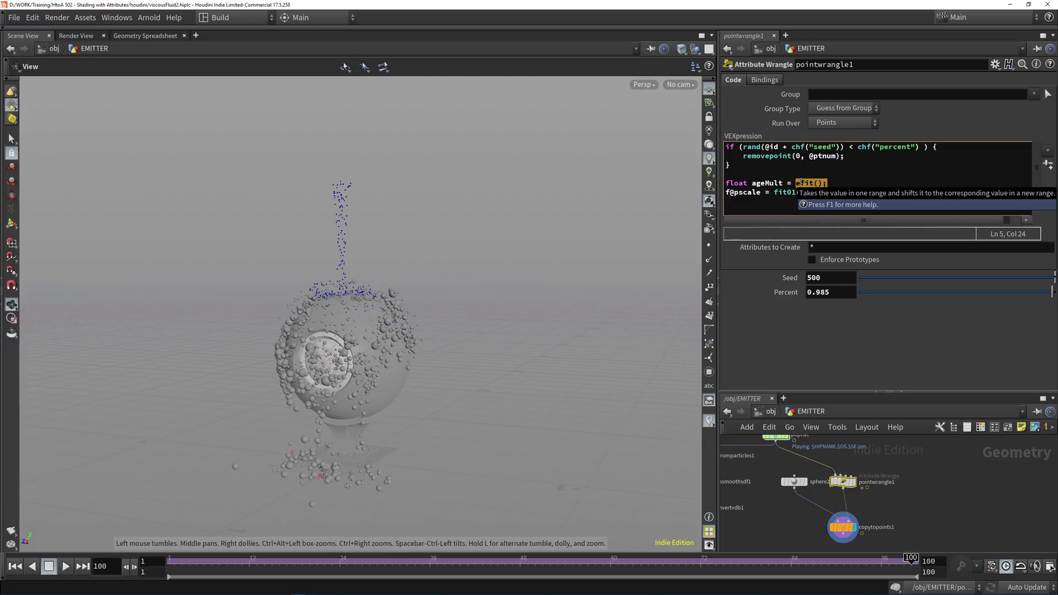
pyautogui.write('fit01')
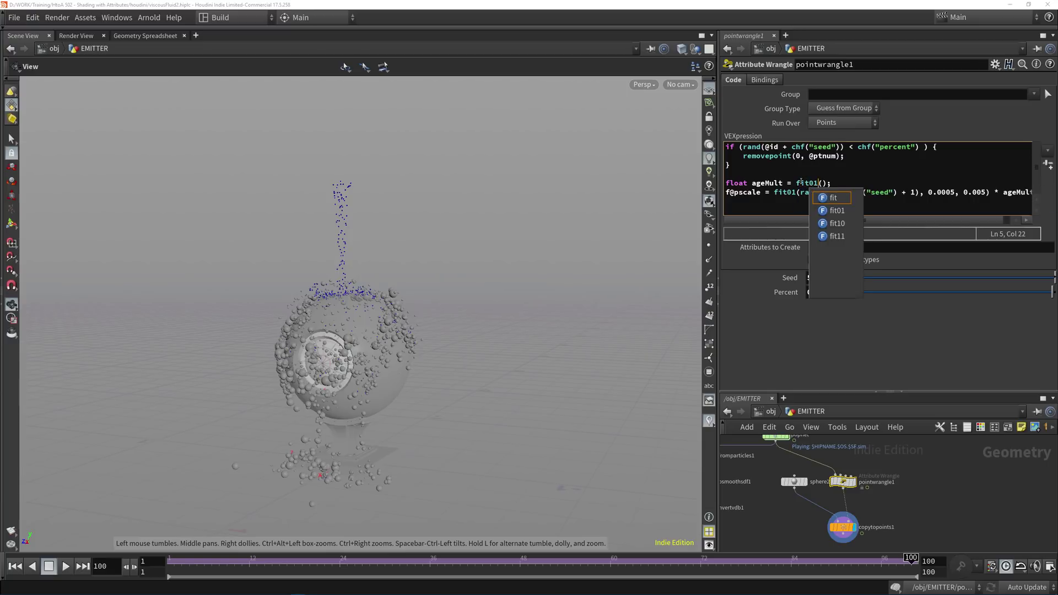
pyautogui.press('Right')
pyautogui.write('@age')
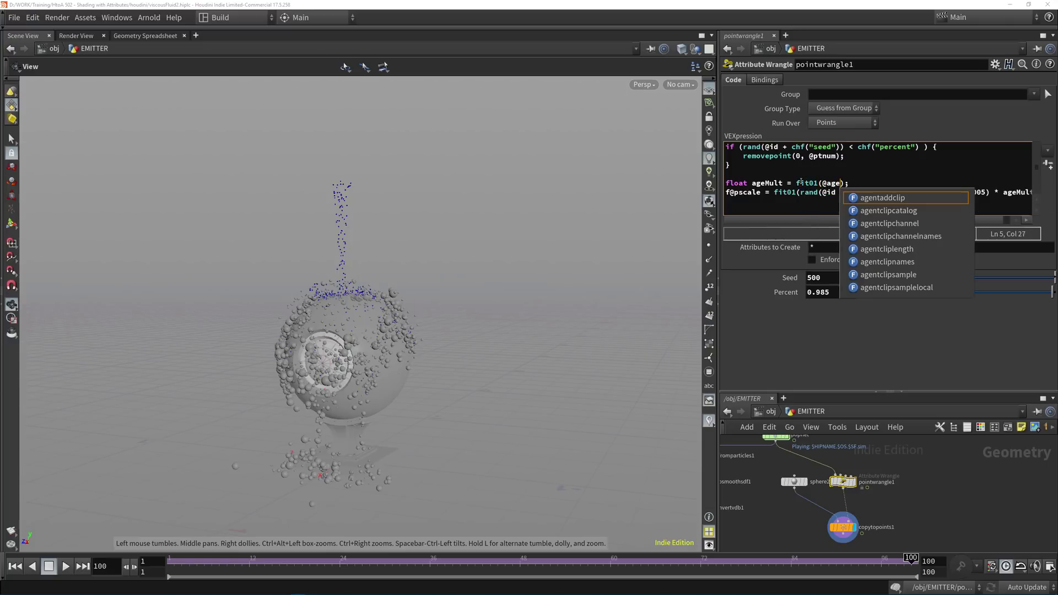
pyautogui.write(', 1')
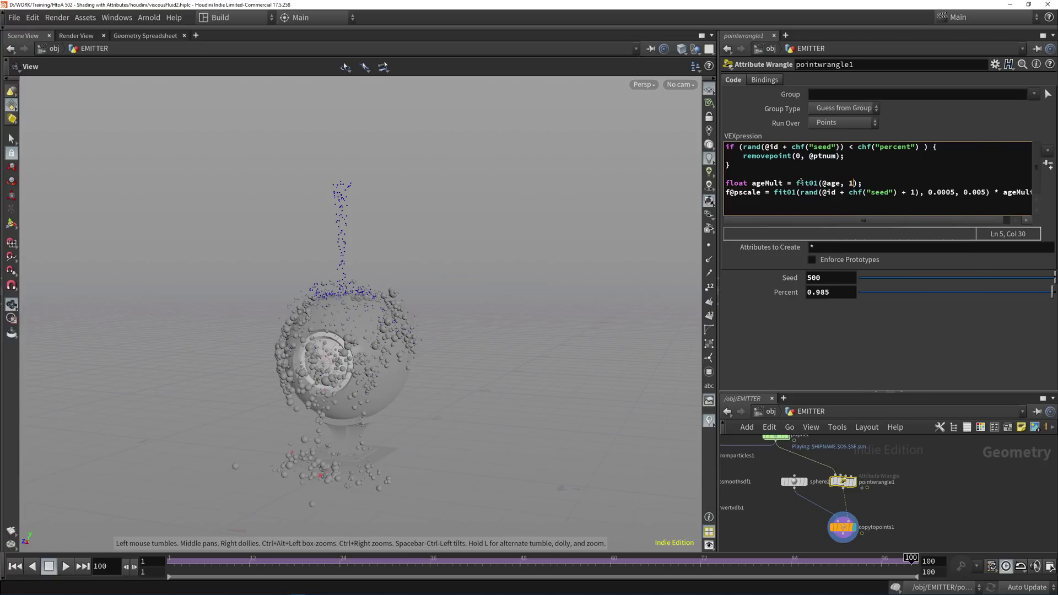
pyautogui.write(', 5')
pyautogui.press('Up')
# - Play the animation from frame 1 to check the age-based sphere growth and stop at frame 75
pyautogui.click(192, 562)
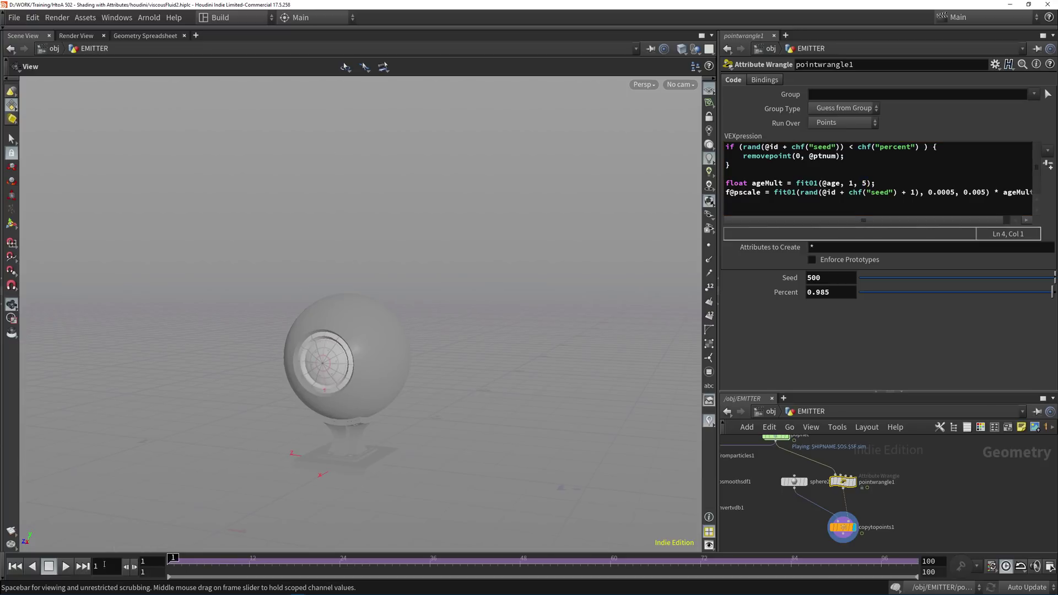
pyautogui.click(66, 566)
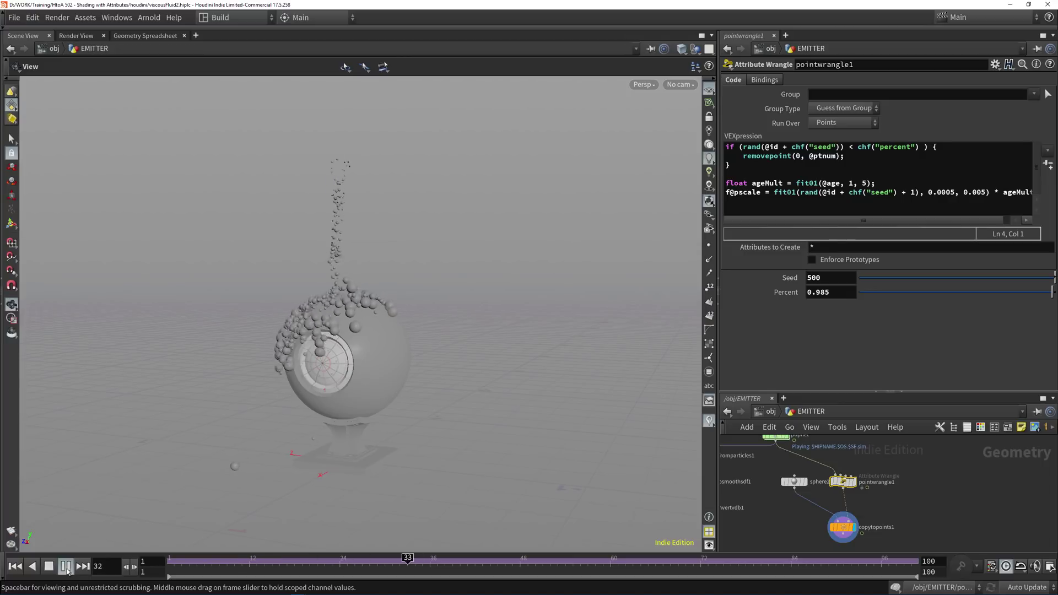
pyautogui.click(50, 569)
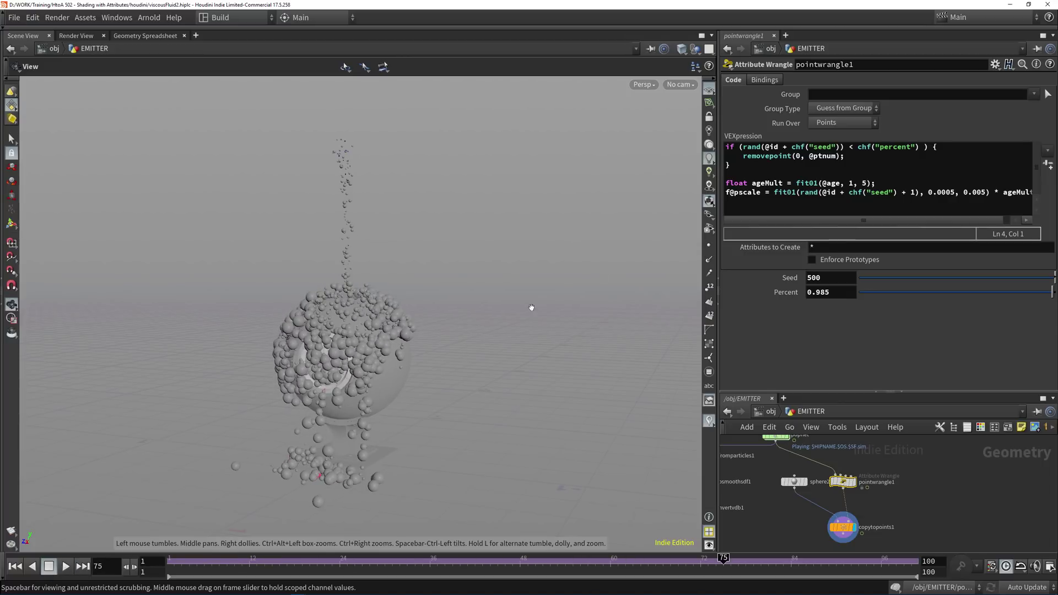
# - Try 3 as the upper limit of the ageMult fit01 range
pyautogui.doubleClick(865, 183)
pyautogui.write('3')
pyautogui.click(821, 96)
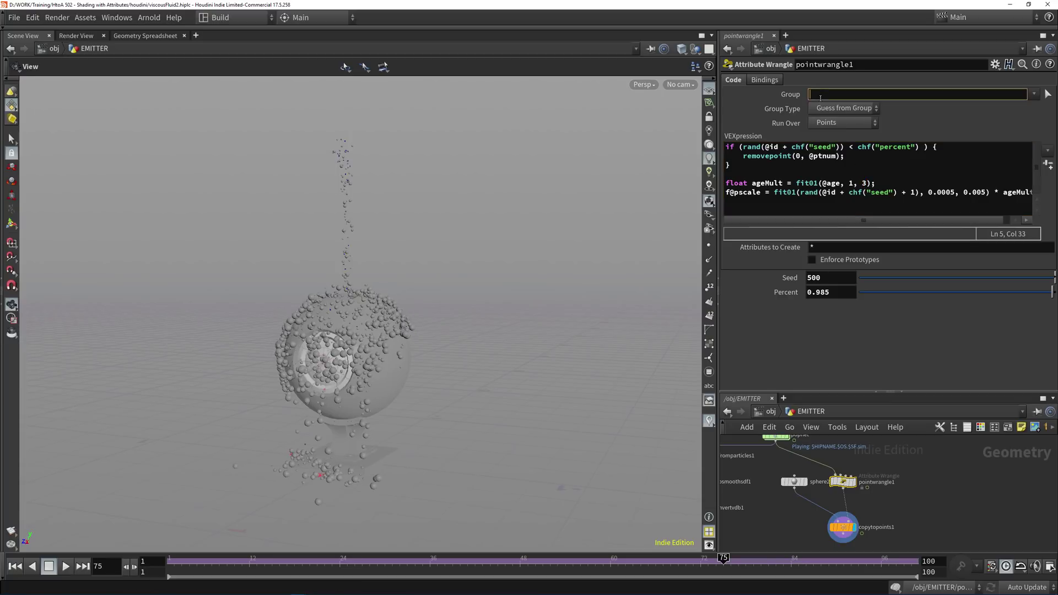
# - Set the upper limit of the ageMult fit01 range to 2.5 and play the animation from the first frame
pyautogui.doubleClick(864, 183)
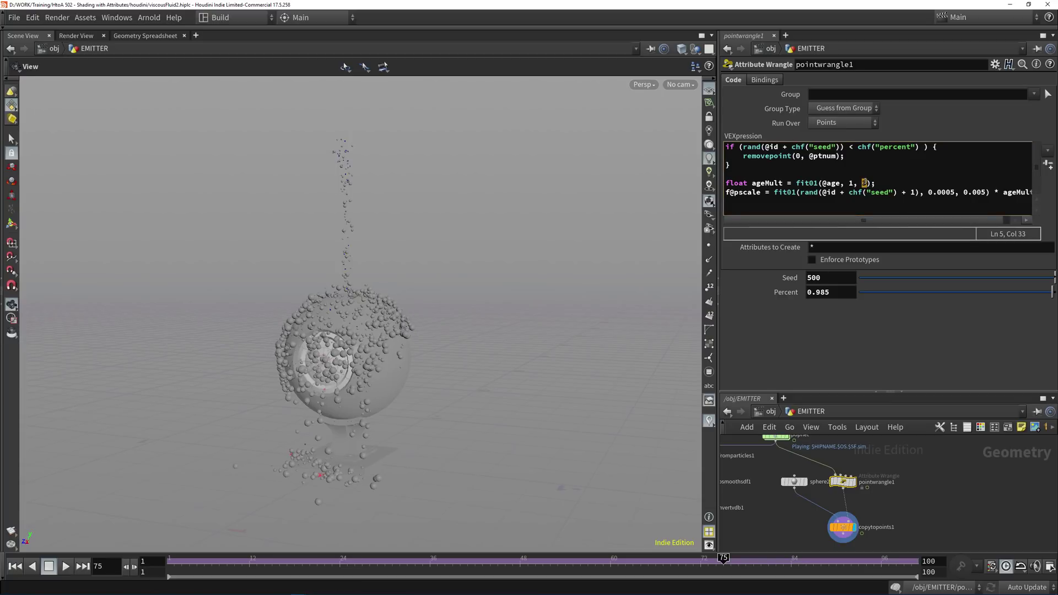
pyautogui.write('2.5')
pyautogui.click(820, 96)
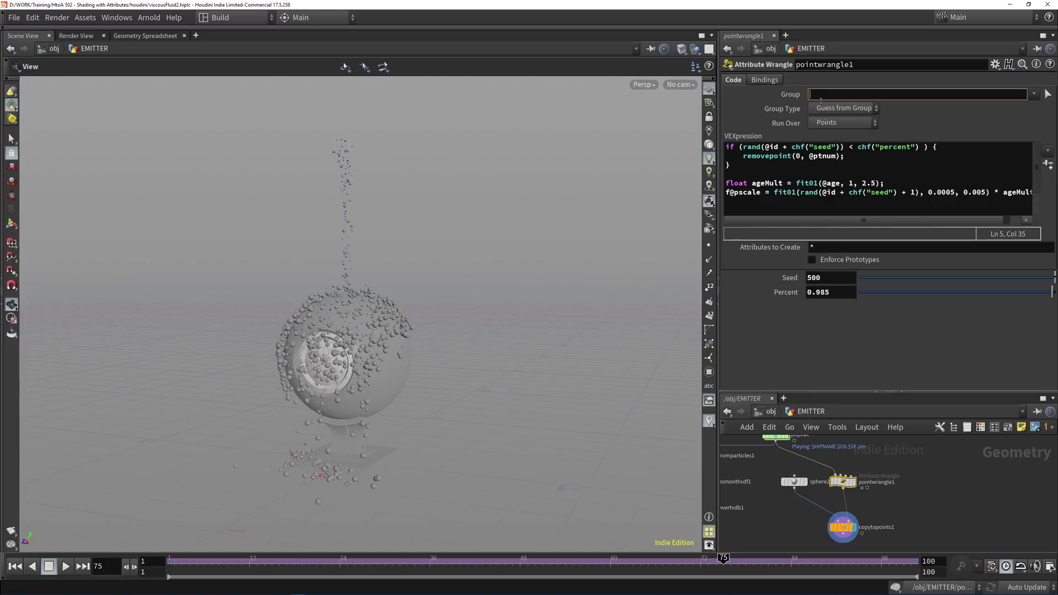
pyautogui.click(15, 567)
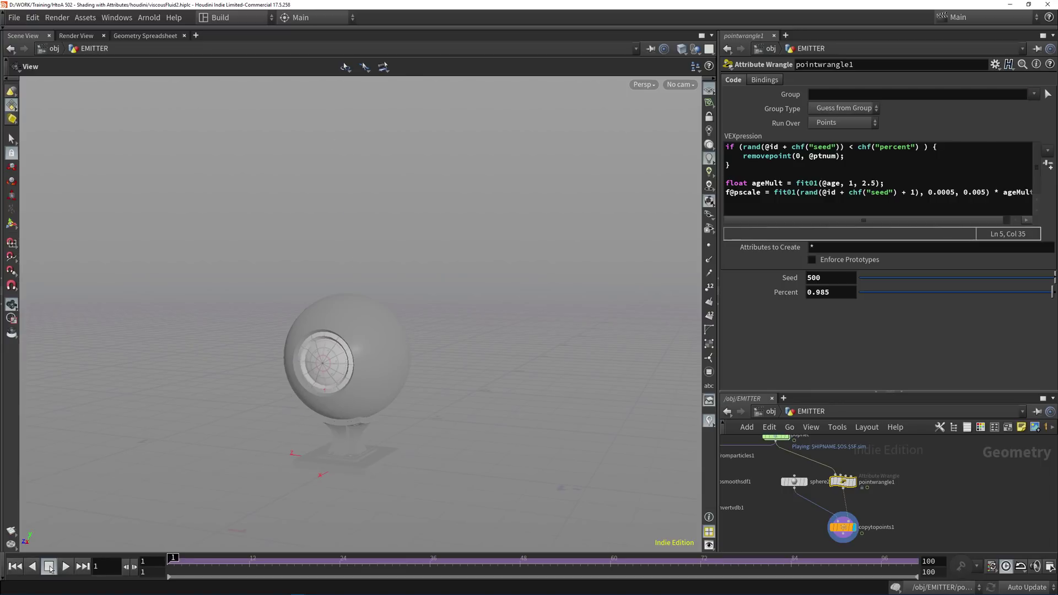
pyautogui.click(65, 566)
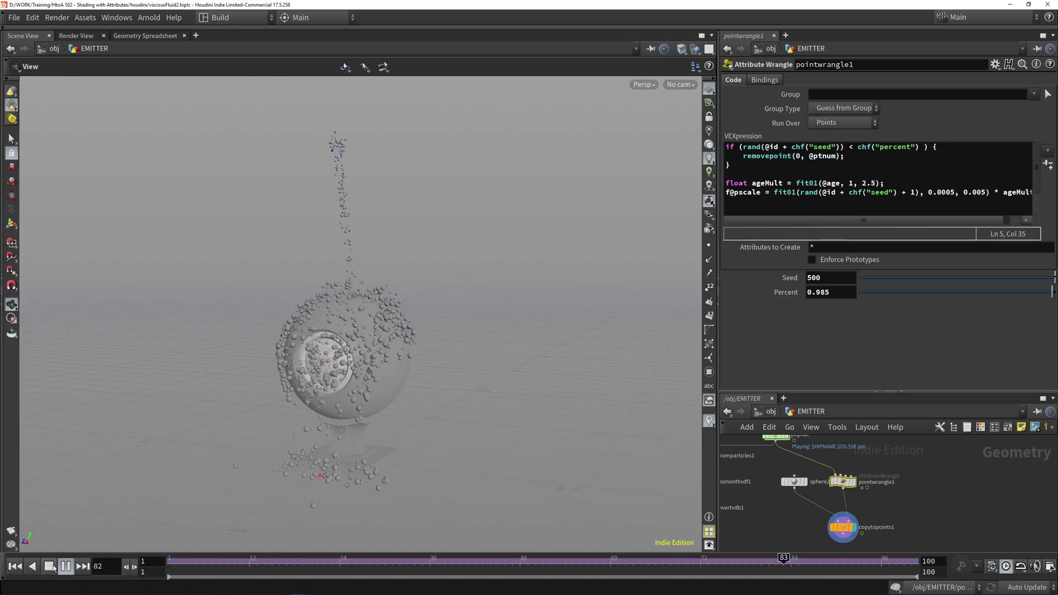
# - Stop the playback and scrub the timeline up to frame 82 to check the random sphere scaling
pyautogui.click(50, 567)
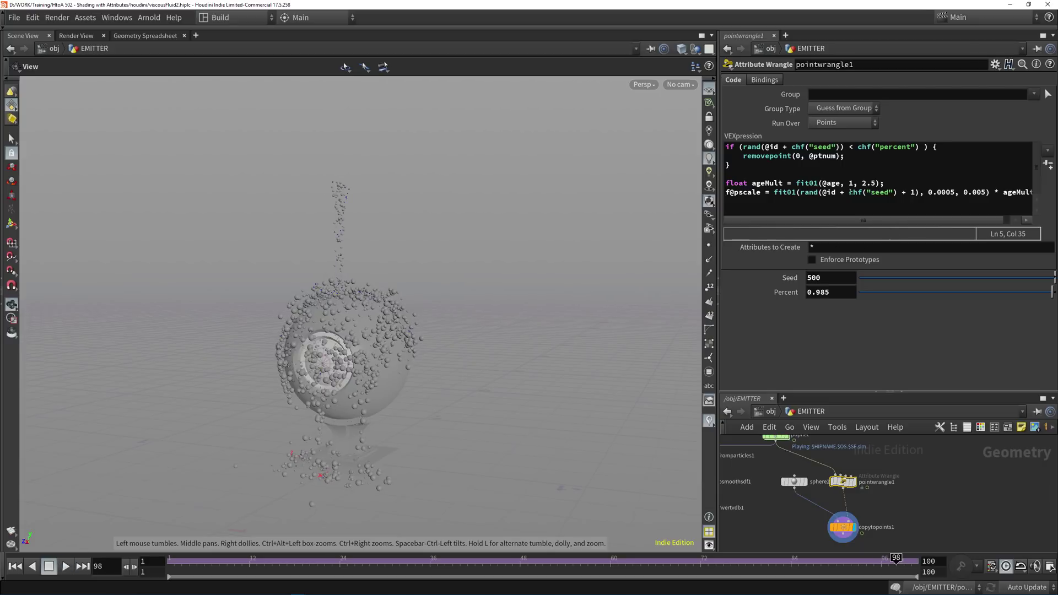
pyautogui.moveTo(800, 192); pyautogui.dragTo(919, 193)
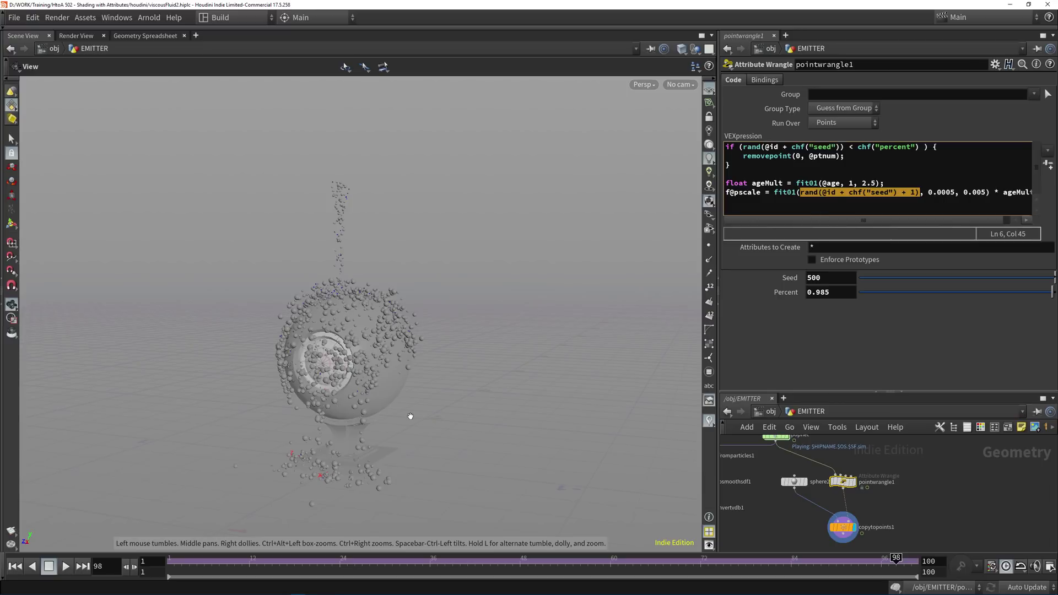
pyautogui.moveTo(173, 560); pyautogui.dragTo(776, 558)
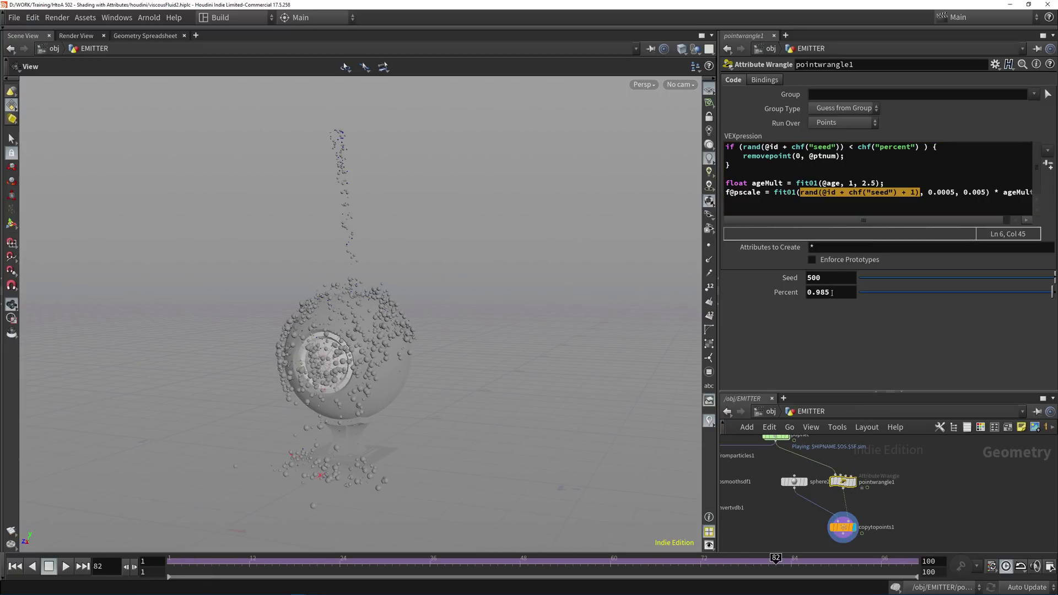
# - Set the wrangle's Percent to 0.99 and scrub the timeline up to frame 82 to check the sphere density
pyautogui.moveTo(832, 293); pyautogui.dragTo(825, 292)
pyautogui.press('Return')
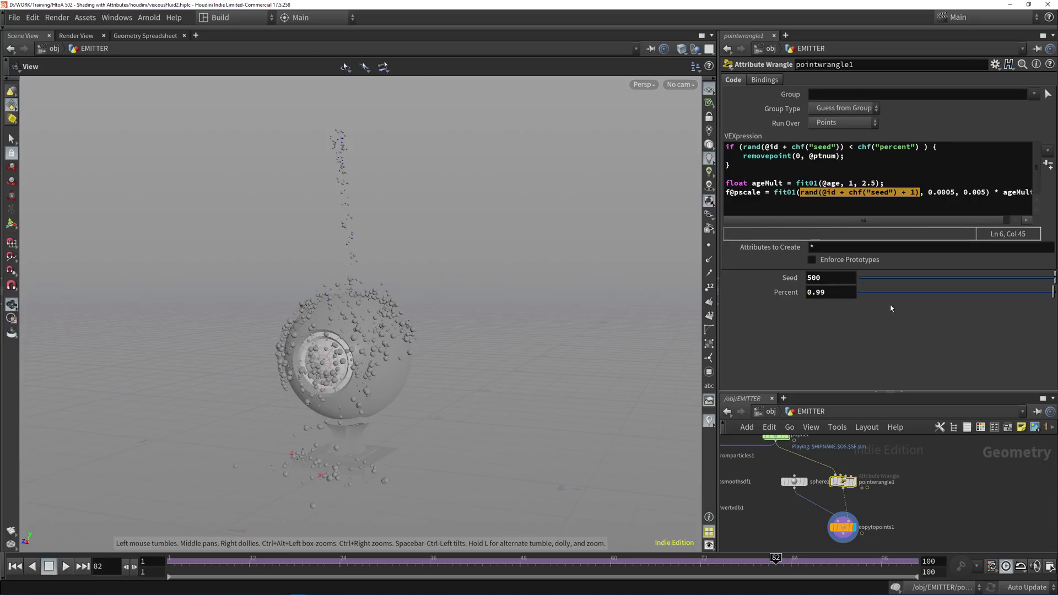
pyautogui.moveTo(193, 560); pyautogui.dragTo(776, 561)
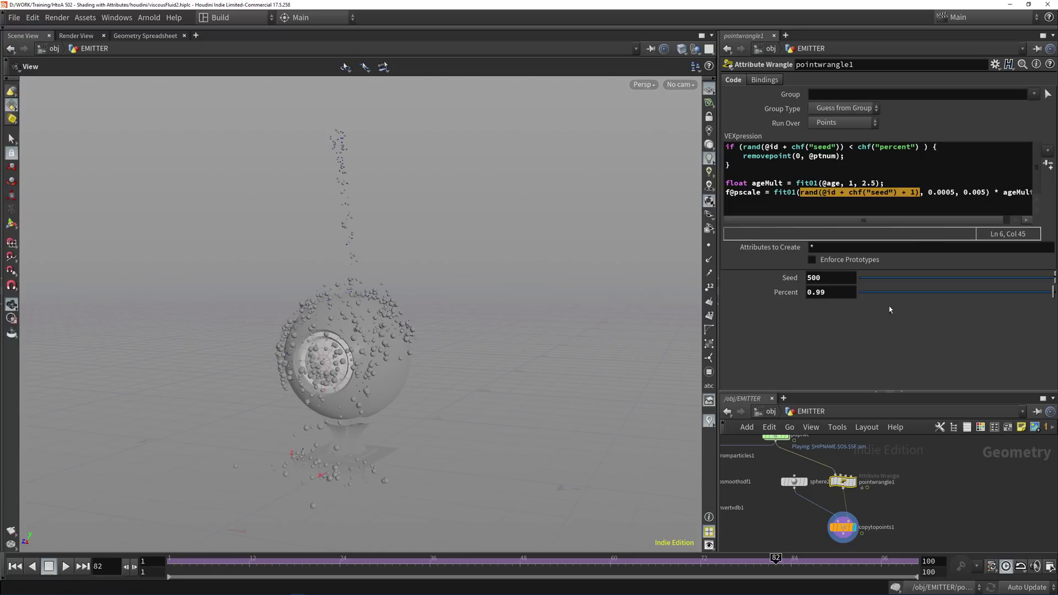
# - Set the upper limit of the random fit01 range in the pscale line to 0.003 and apply the code
pyautogui.click(897, 182)
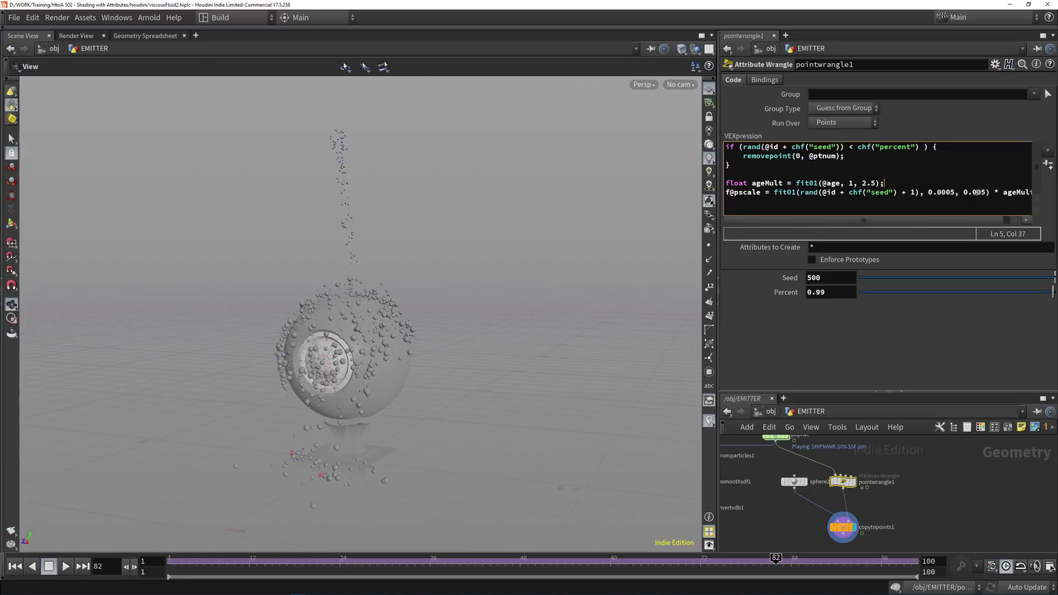
pyautogui.click(828, 93)
pyautogui.click(979, 192)
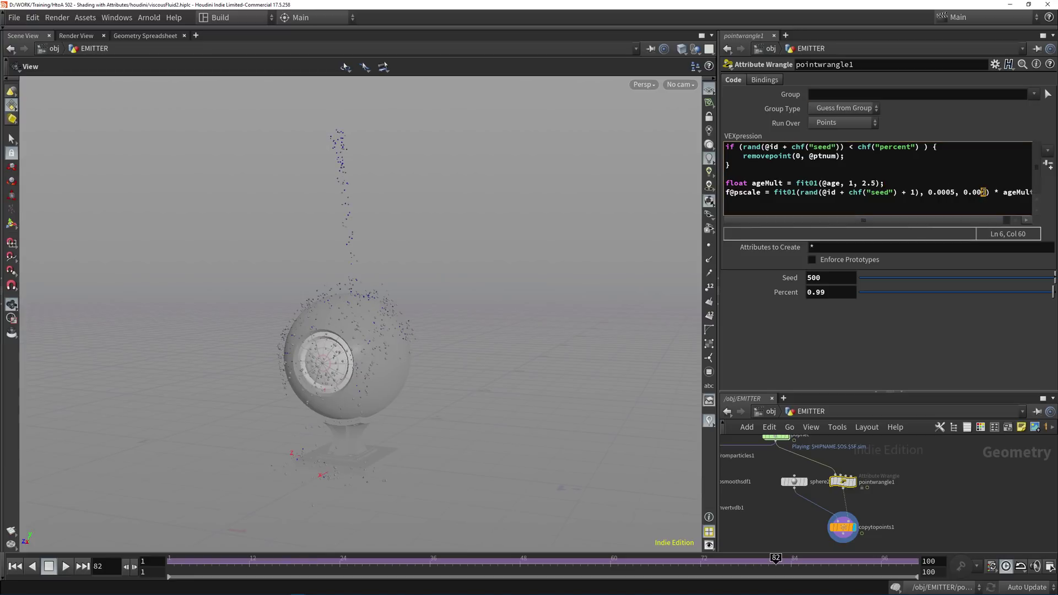
pyautogui.press('BackSpace')
pyautogui.write('3')
pyautogui.click(931, 94)
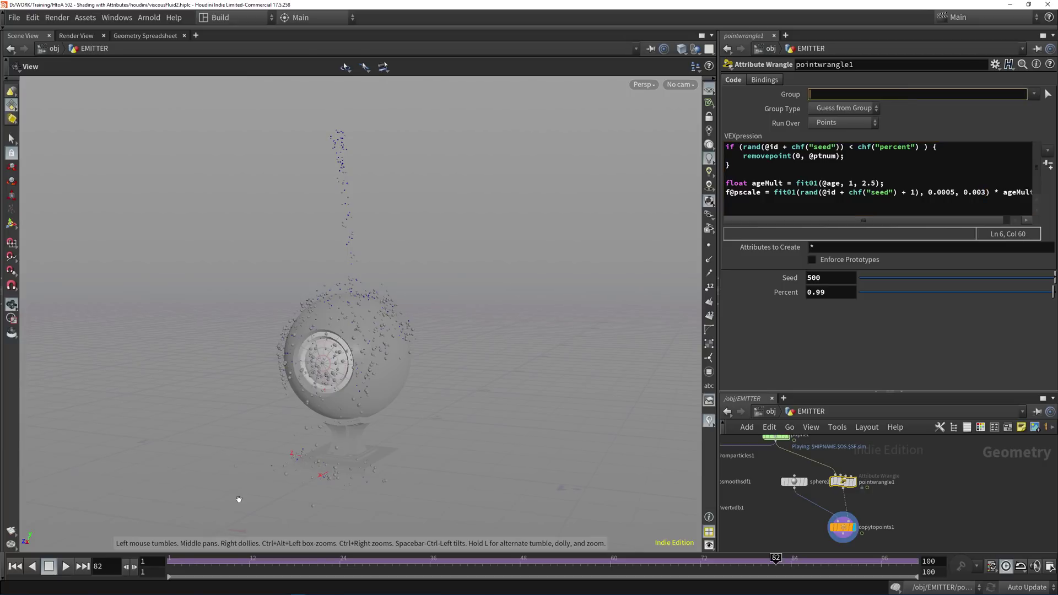
# - Scrub the timeline to frame 74 to check the sphere sizes, and save the scene
pyautogui.moveTo(196, 561)
pyautogui.mouseDown()
pyautogui.moveTo(694, 559)
pyautogui.moveTo(353, 521)
pyautogui.moveTo(212, 554)
pyautogui.moveTo(891, 547)
pyautogui.moveTo(326, 556)
pyautogui.moveTo(715, 558)
pyautogui.mouseUp()
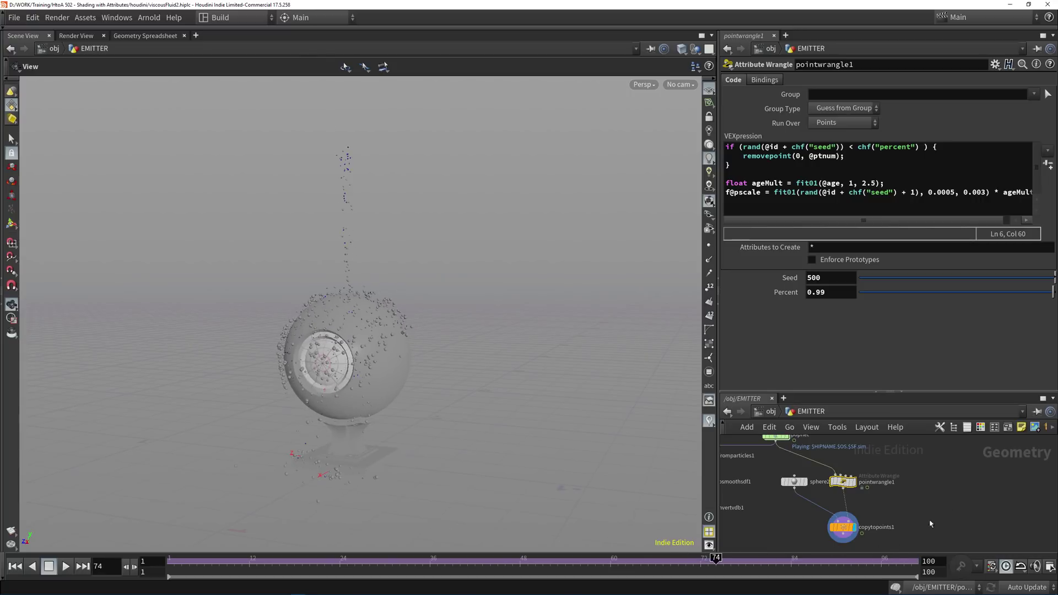
pyautogui.moveTo(956, 497); pyautogui.dragTo(1019, 491, button='middle')
pyautogui.hotkey('ctrl', 's')
# - Add a Merge node to the EMITTER network and place it between and below convertvdb1 and copytopoints1
pyautogui.scroll(-1, 833, 492)
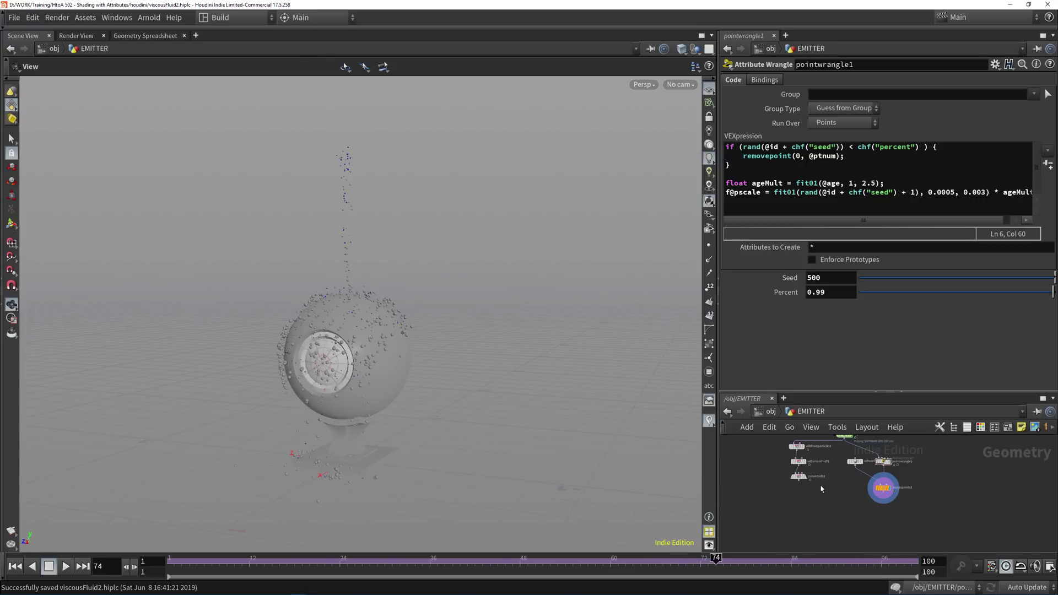
pyautogui.press('Tab')
pyautogui.moveTo(875, 245)
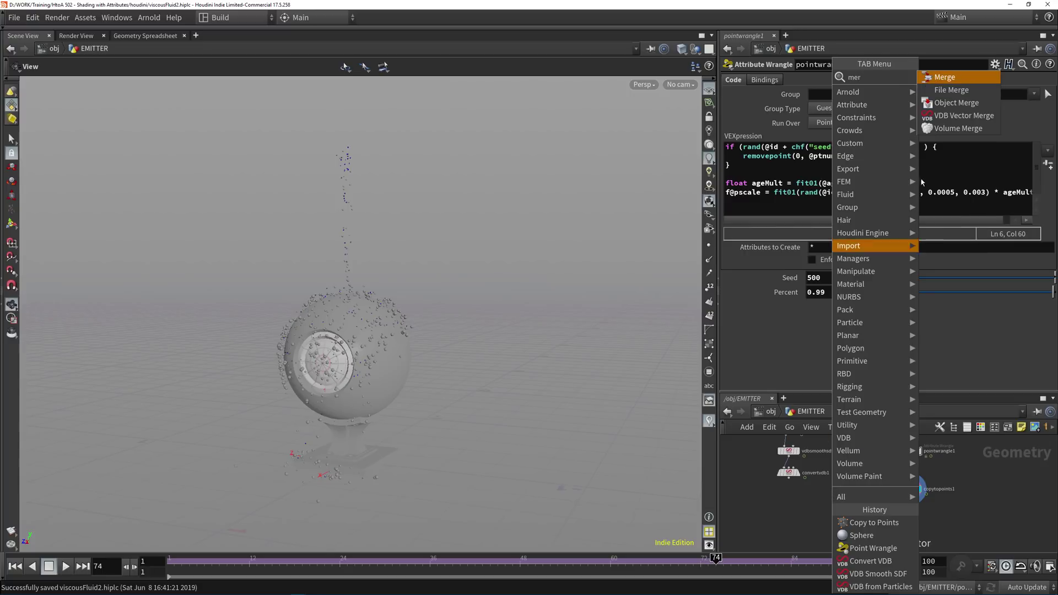
pyautogui.click(937, 76)
pyautogui.click(838, 503)
pyautogui.moveTo(839, 501); pyautogui.dragTo(836, 520)
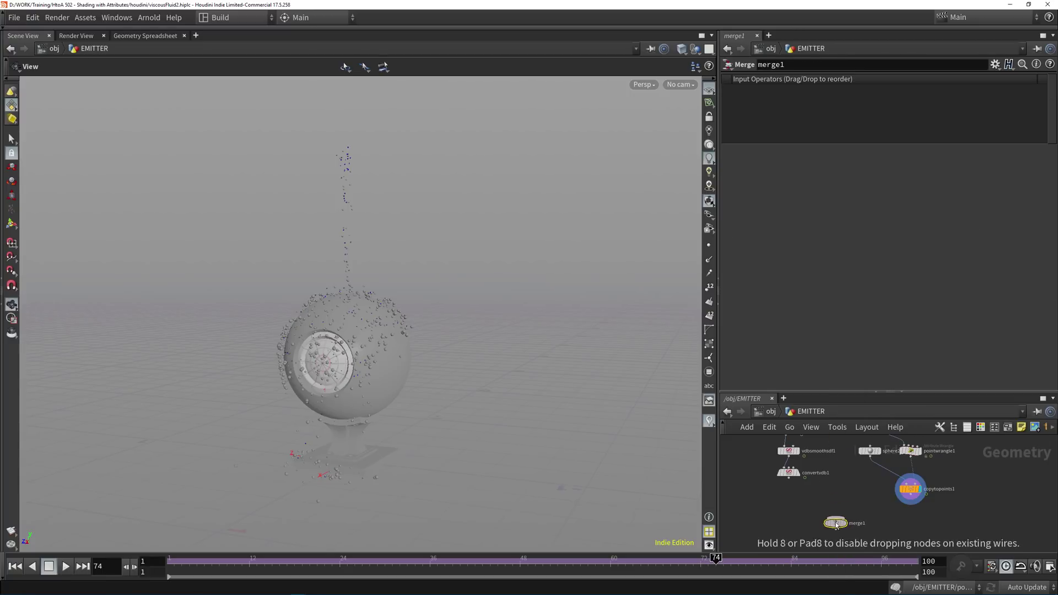
# - Connect convertvdb1 and copytopoints1 into merge1 and display the merged result
pyautogui.moveTo(819, 498); pyautogui.dragTo(817, 479, button='middle')
pyautogui.click(787, 462)
pyautogui.click(833, 497)
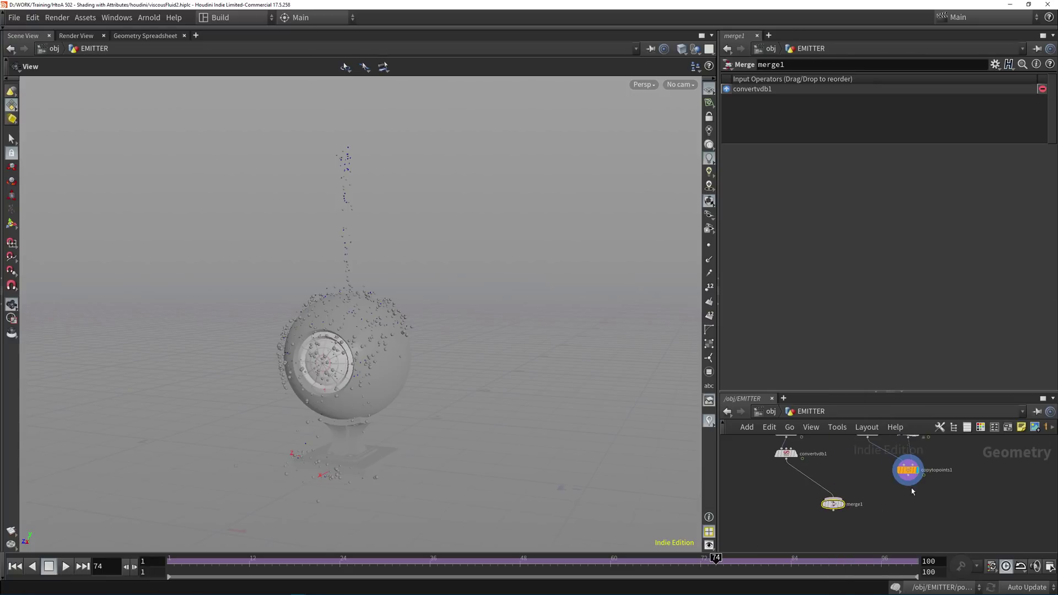
pyautogui.click(832, 497)
pyautogui.click(842, 503)
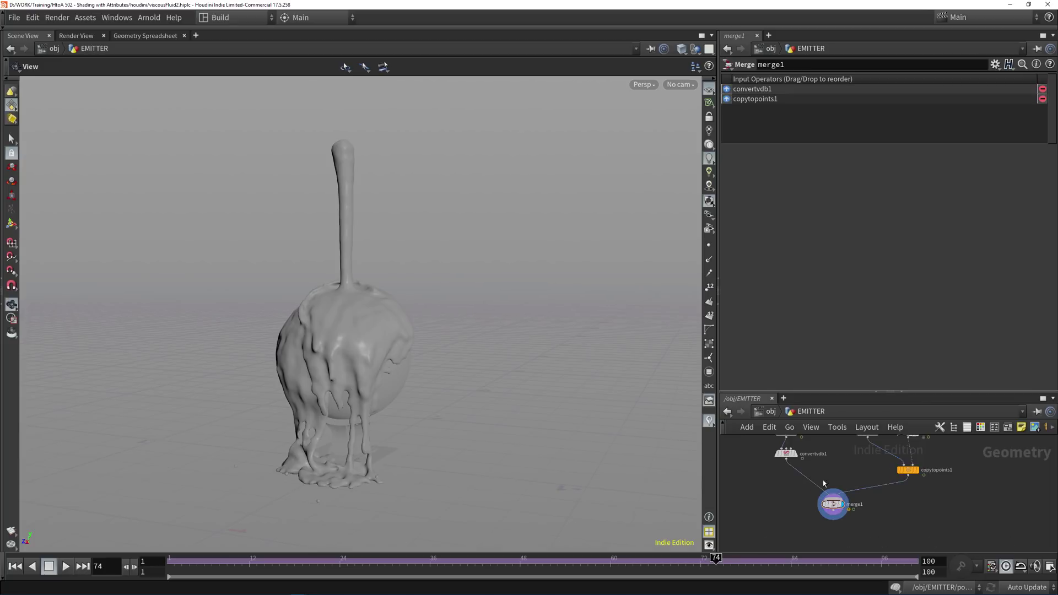
# - Check the merged fluid in the viewport, reposition merge1 between its two inputs, and save the scene
pyautogui.moveTo(366, 429); pyautogui.dragTo(319, 392)
pyautogui.moveTo(902, 515); pyautogui.dragTo(946, 518, button='middle')
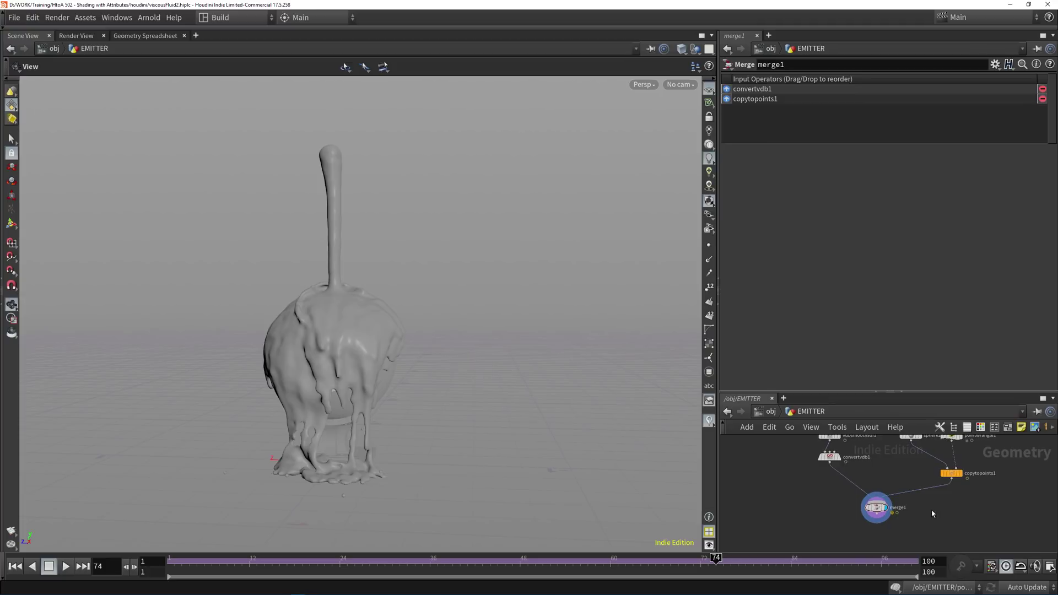
pyautogui.hotkey('ctrl', 's')
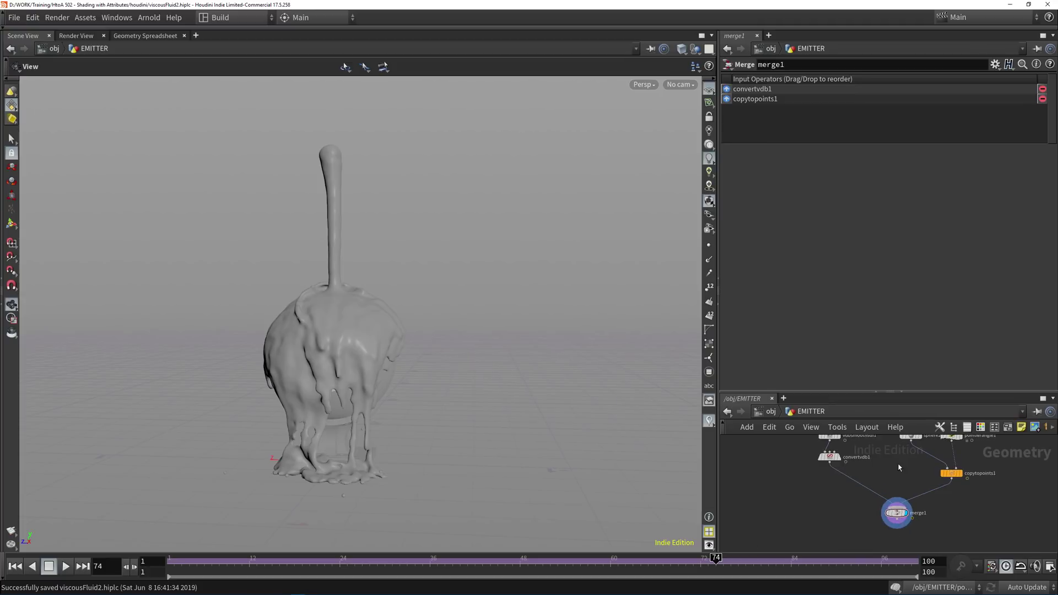
# - Review the EMITTER network, examining how the popnet feeds the fluid mesh branch and the sphere copy branch
pyautogui.press('h')
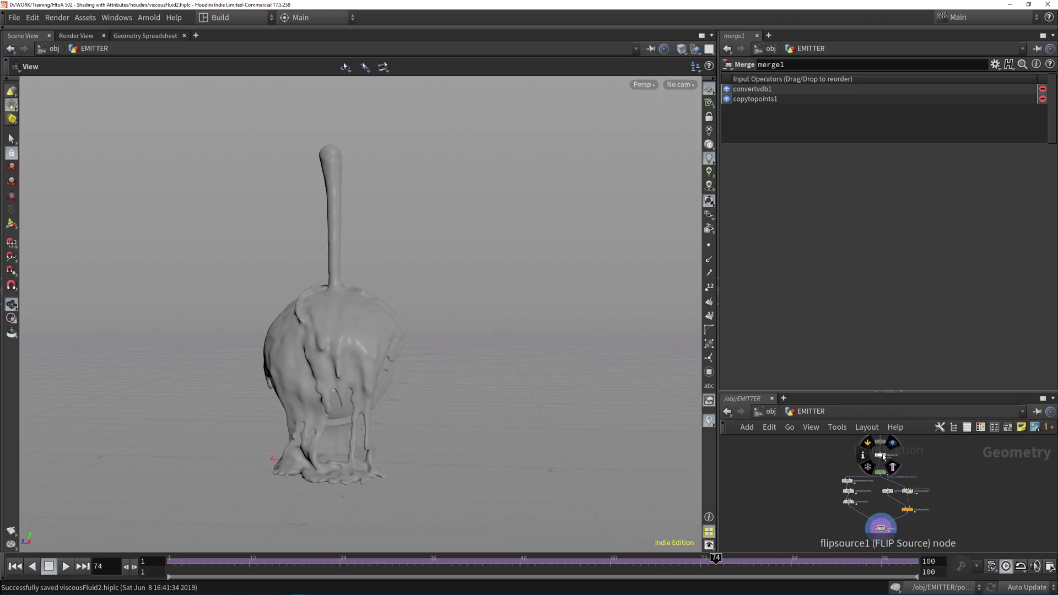
pyautogui.scroll(2, 956, 466)
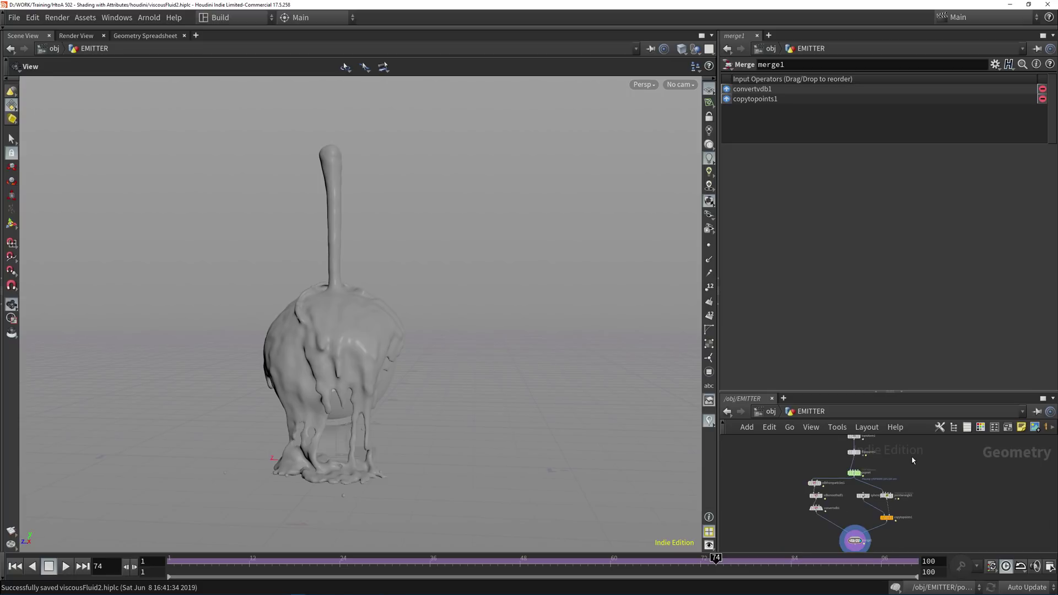
pyautogui.scroll(3, 852, 524)
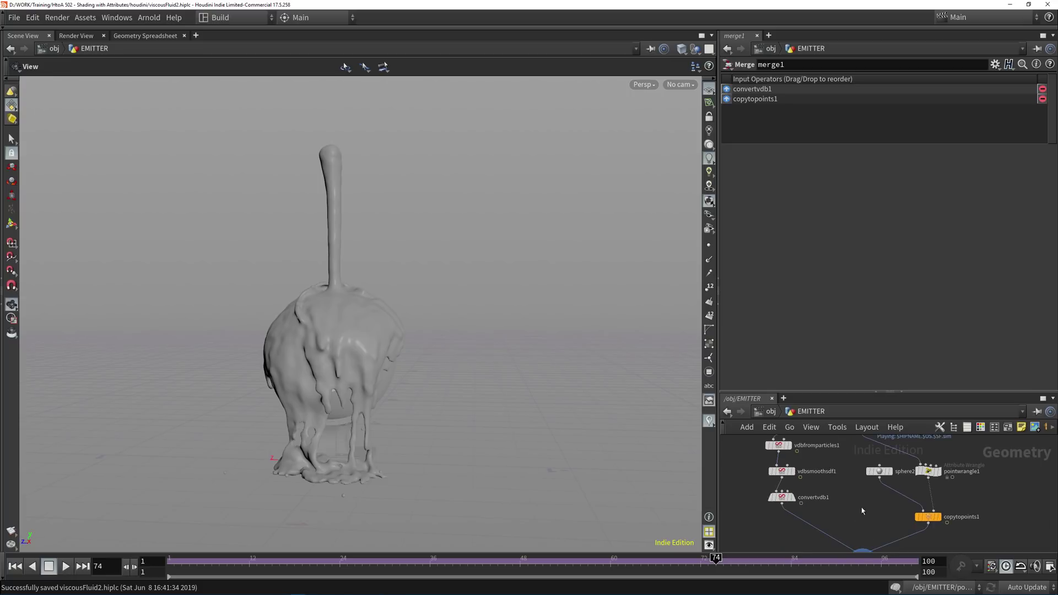
pyautogui.moveTo(863, 511); pyautogui.dragTo(861, 479, button='middle')
pyautogui.scroll(-3, 940, 489)
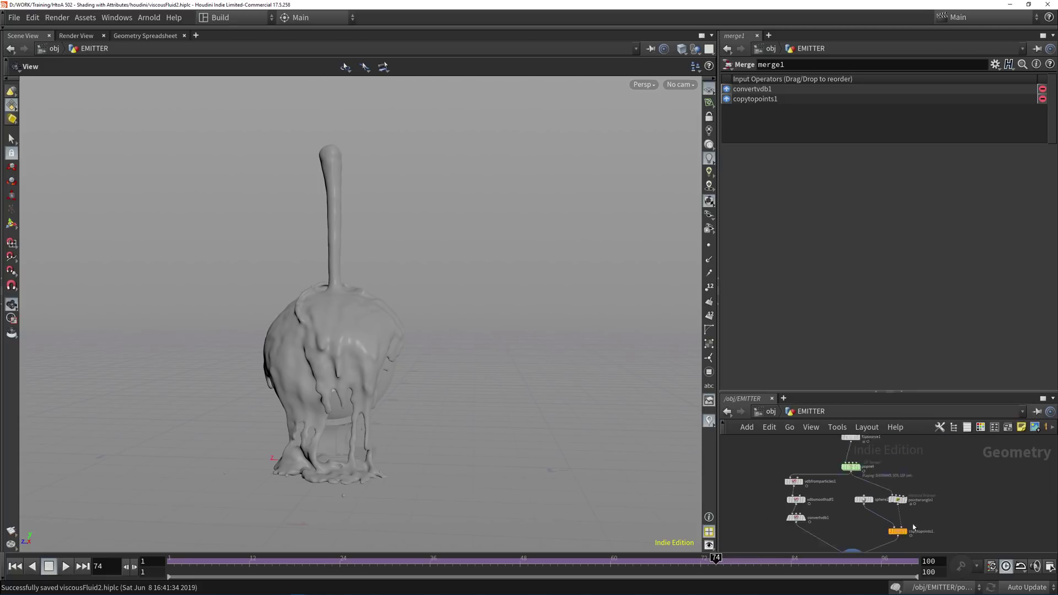
pyautogui.moveTo(907, 514); pyautogui.dragTo(885, 469)
pyautogui.click(830, 481)
pyautogui.moveTo(806, 466); pyautogui.dragTo(829, 509, button='middle')
pyautogui.scroll(5, 817, 475)
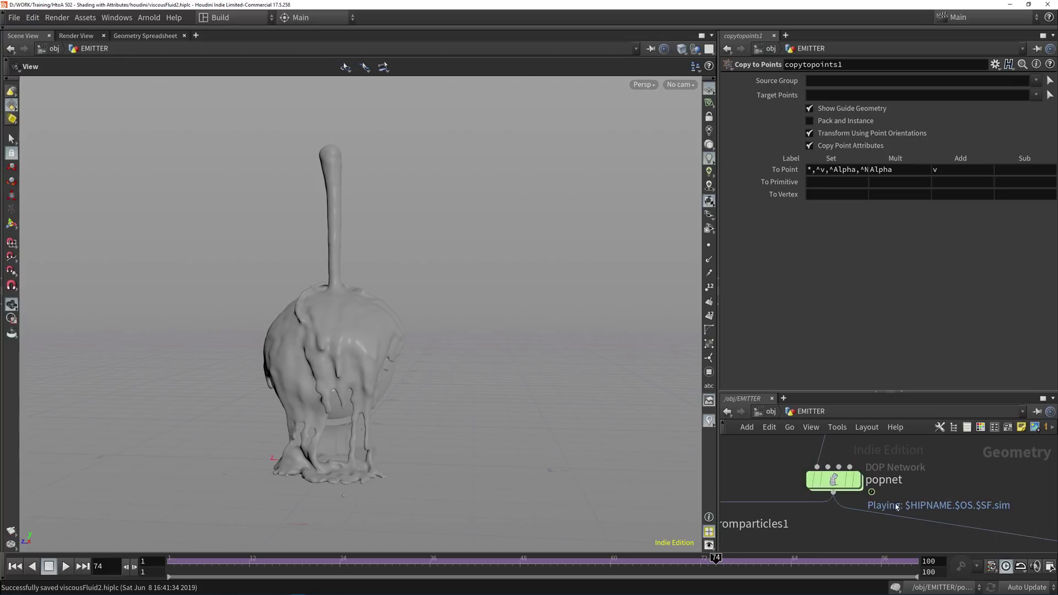
pyautogui.moveTo(940, 450); pyautogui.dragTo(757, 488)
pyautogui.scroll(-5, 778, 501)
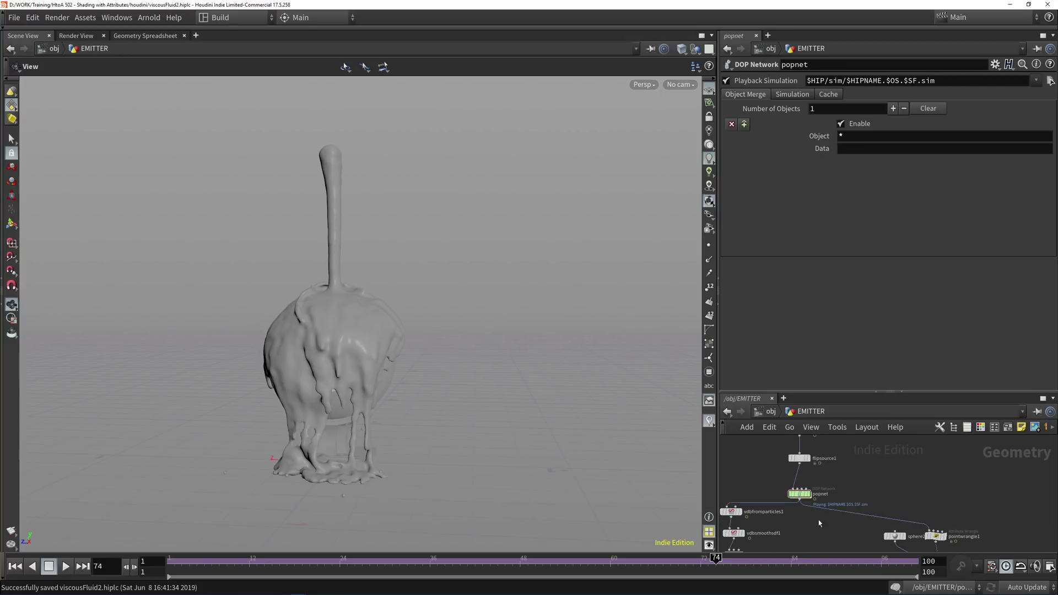
# - Insert an Attribute Transfer node between convertvdb1 and merge1
pyautogui.moveTo(819, 520); pyautogui.dragTo(863, 437, button='middle')
pyautogui.scroll(3, 780, 469)
pyautogui.click(782, 469)
pyautogui.moveTo(792, 471)
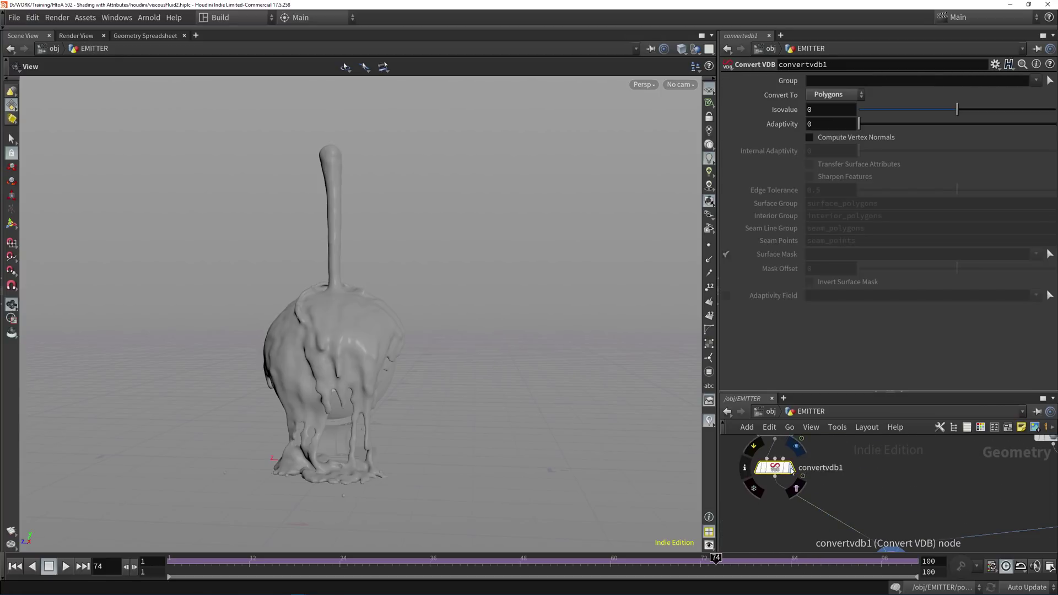
pyautogui.click(898, 505)
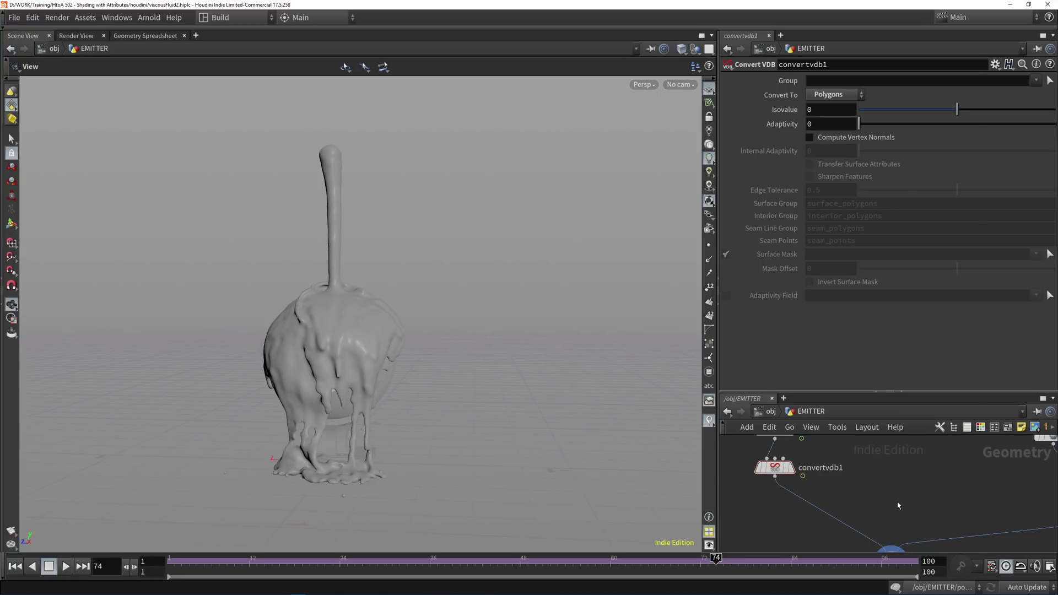
pyautogui.press('Tab')
pyautogui.write('attrtra')
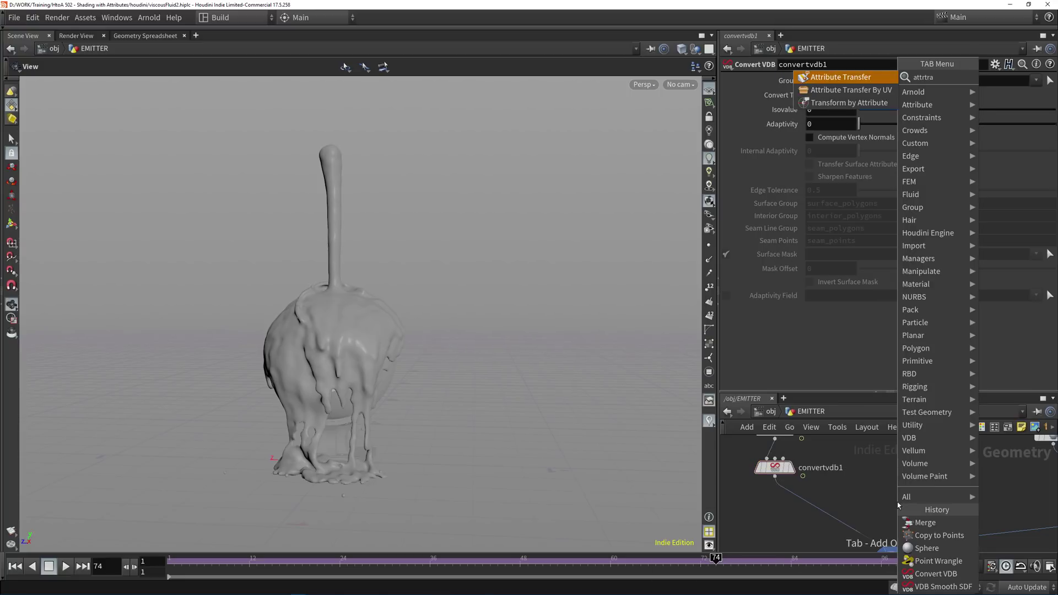
pyautogui.press('Return')
pyautogui.click(822, 510)
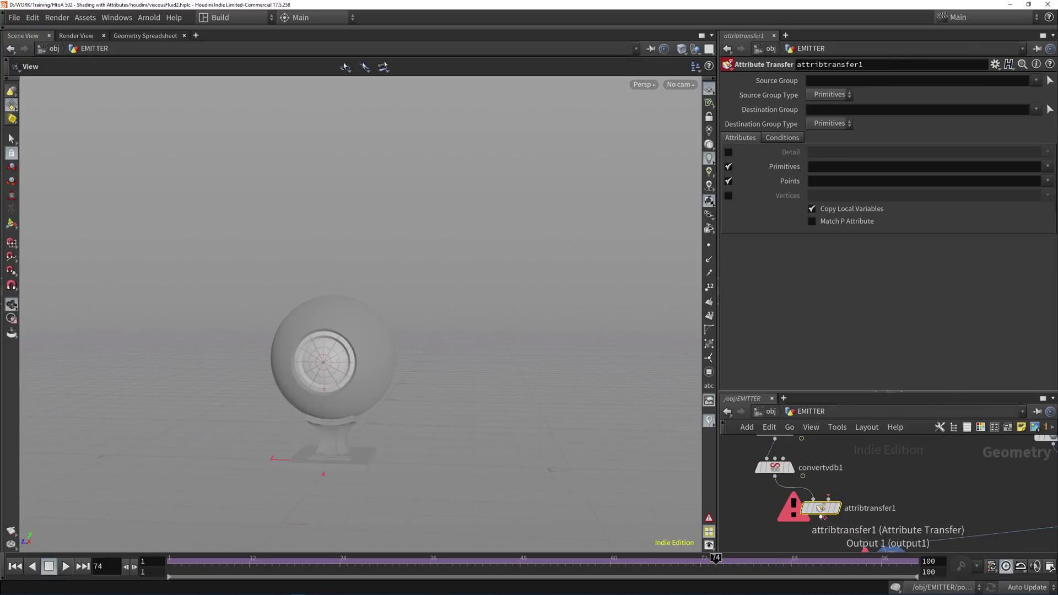
pyautogui.moveTo(825, 517); pyautogui.dragTo(849, 510)
# - Connect the popnet output to the second input of attribtransfer1
pyautogui.scroll(-4, 898, 473)
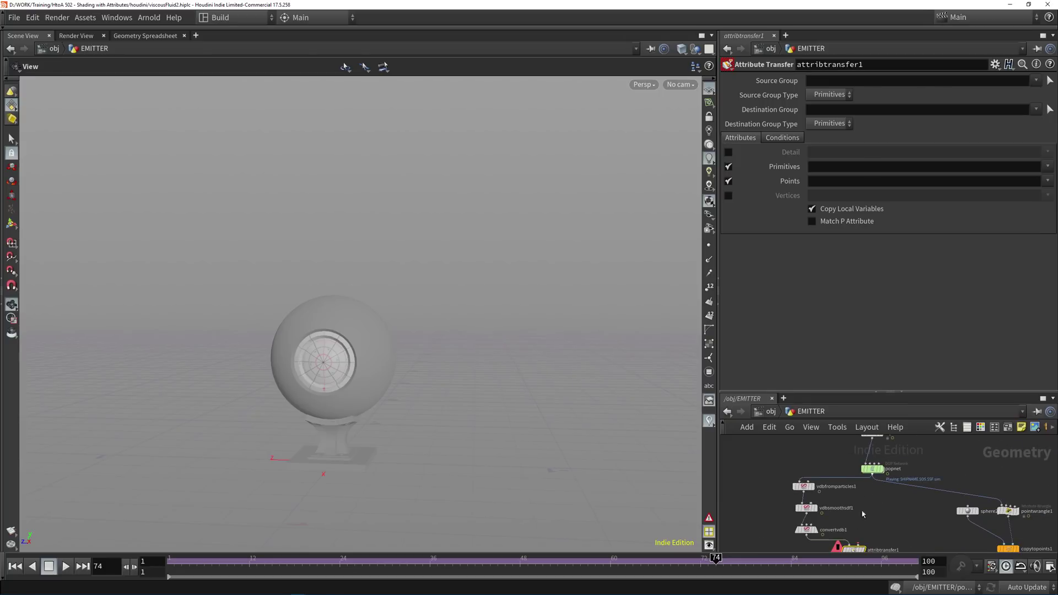
pyautogui.click(873, 476)
pyautogui.moveTo(869, 530); pyautogui.dragTo(886, 486, button='middle')
pyautogui.click(875, 503)
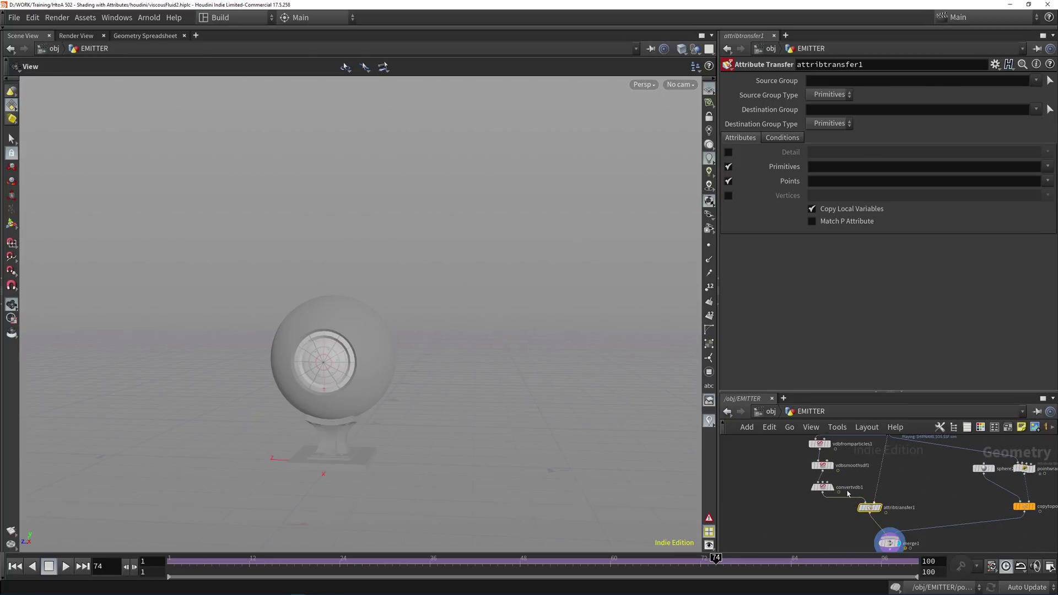
pyautogui.click(909, 494)
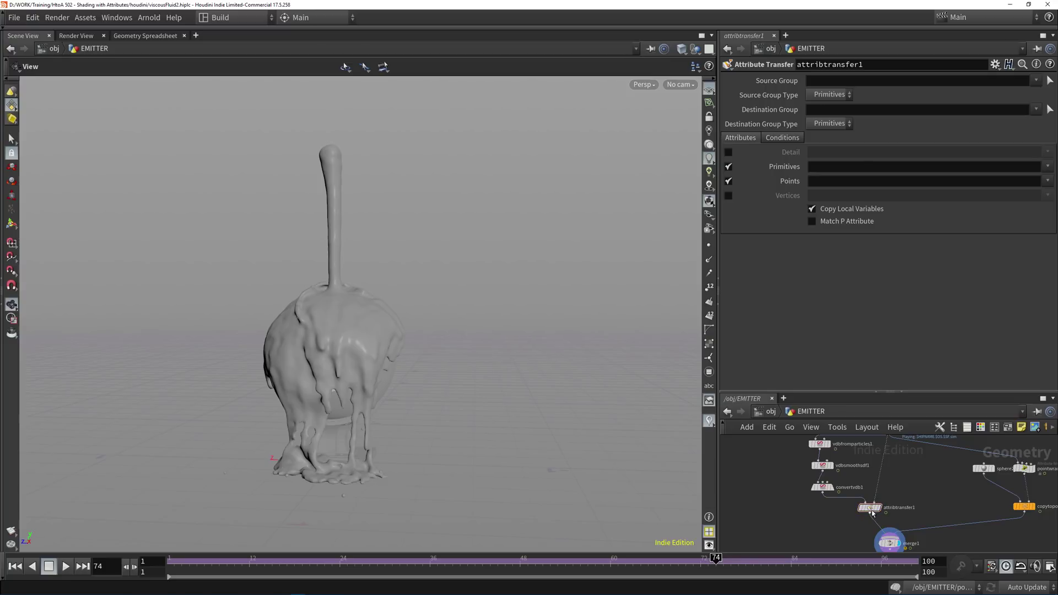
# - Turn off primitive attributes on attribtransfer1 and set its point attributes to v age viscosity
pyautogui.click(728, 166)
pyautogui.click(845, 182)
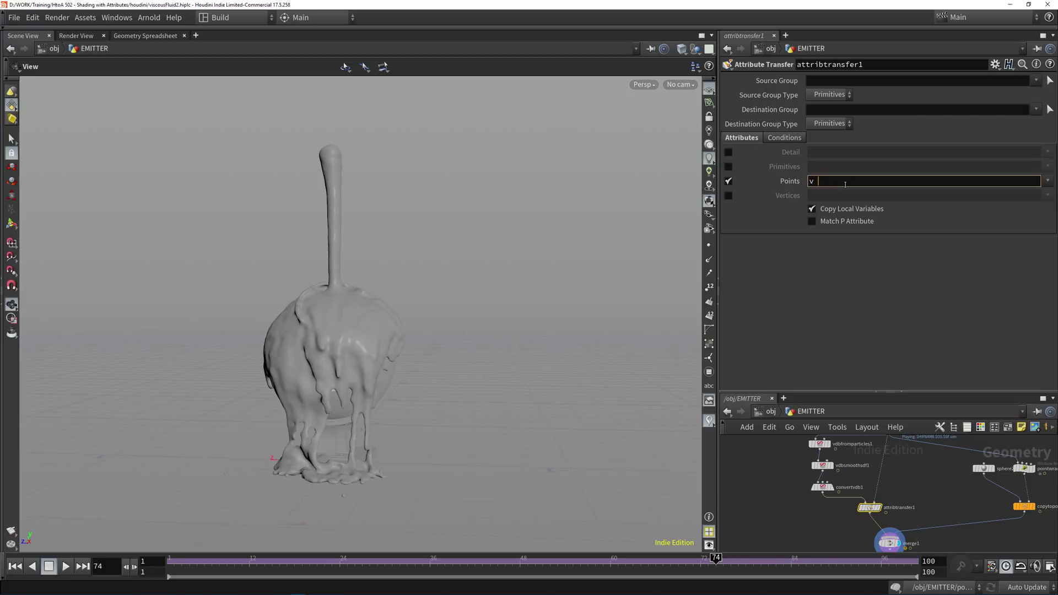
pyautogui.write('v age viscosity')
pyautogui.press('Return')
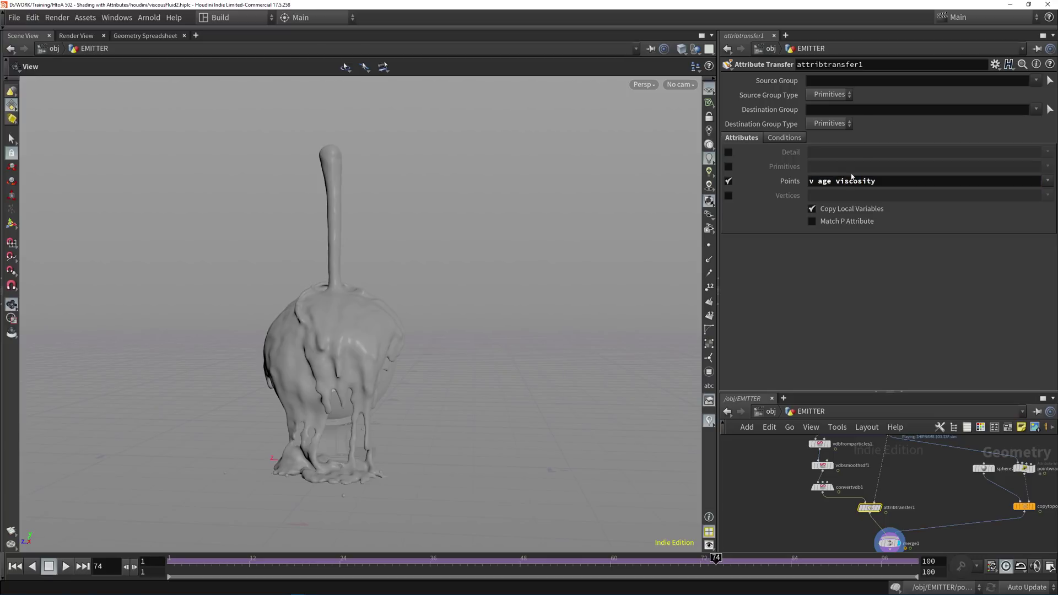
# - Display attribtransfer1 and compare its point attributes with those of convertvdb1 in the Geometry Spreadsheet
pyautogui.scroll(5, 894, 506)
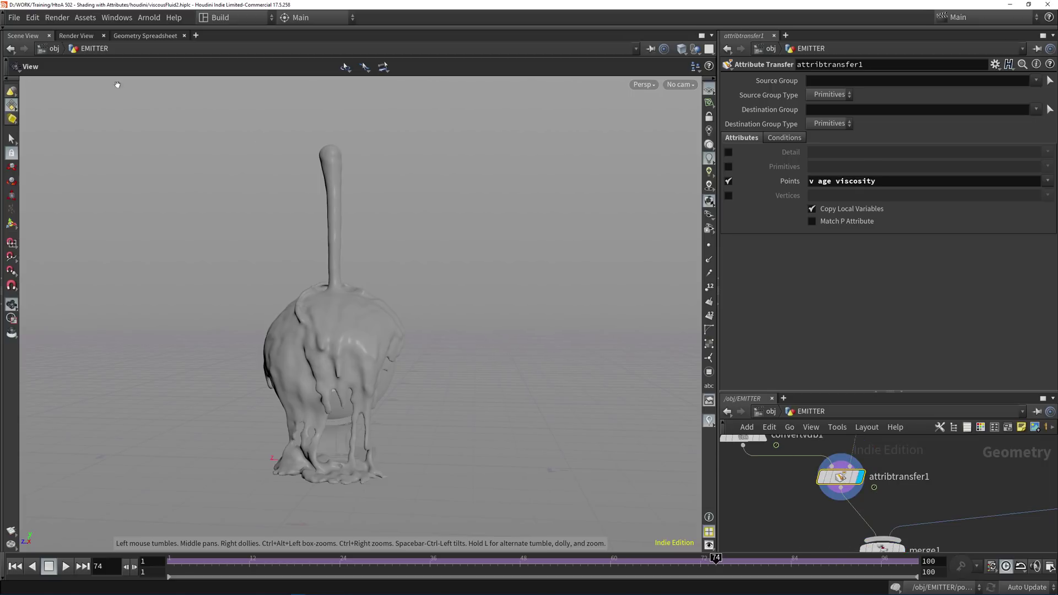
pyautogui.click(140, 36)
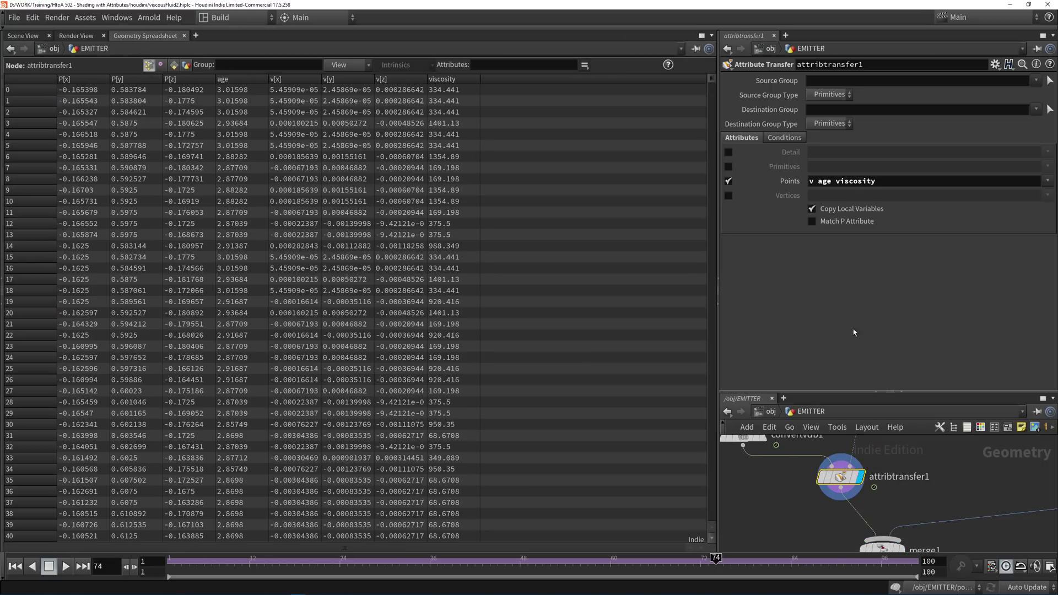
pyautogui.moveTo(904, 469); pyautogui.dragTo(951, 493, button='middle')
pyautogui.click(792, 458)
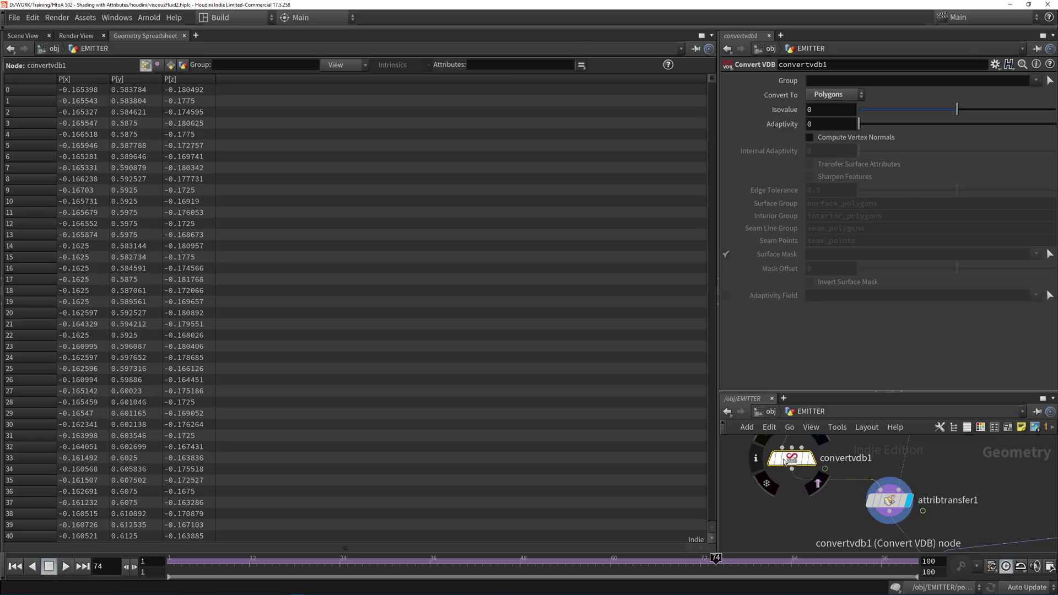
pyautogui.click(896, 507)
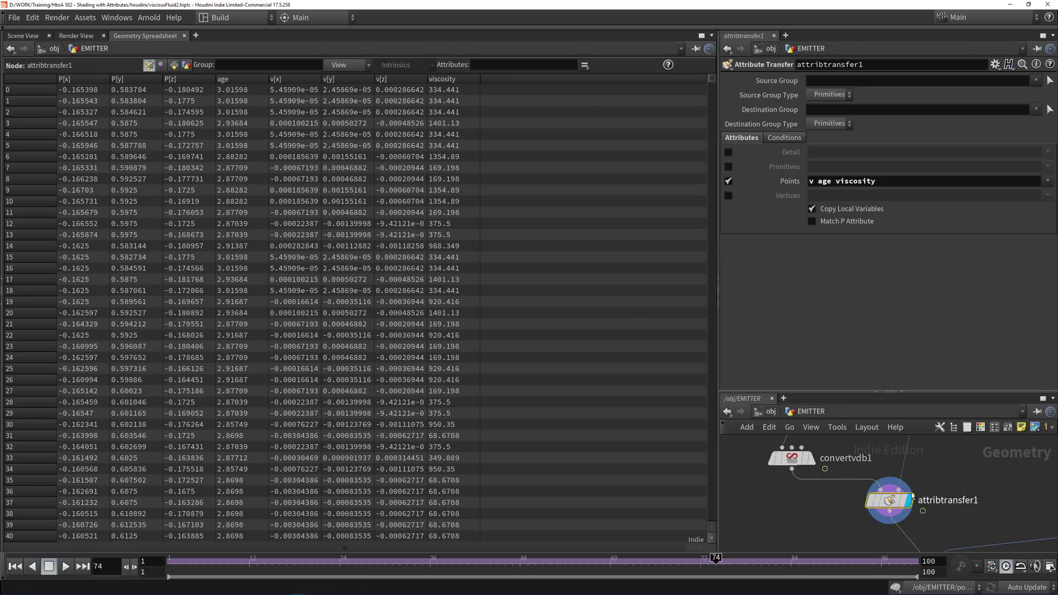
# - Add a Color node branching off attribtransfer1, moving merge1 down to make room, and display it in the scene view
pyautogui.click(22, 36)
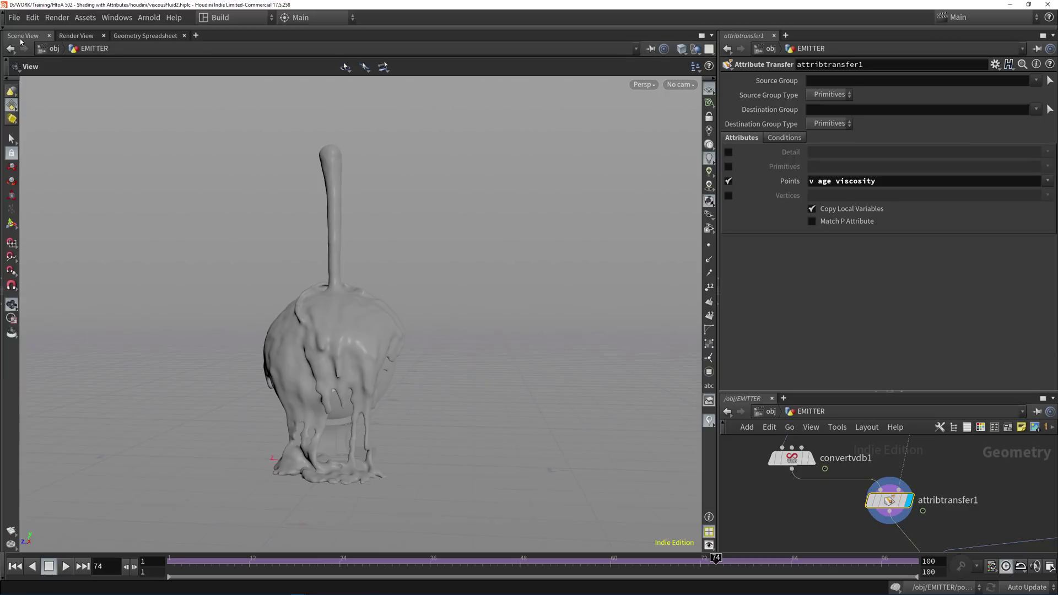
pyautogui.scroll(-3, 901, 479)
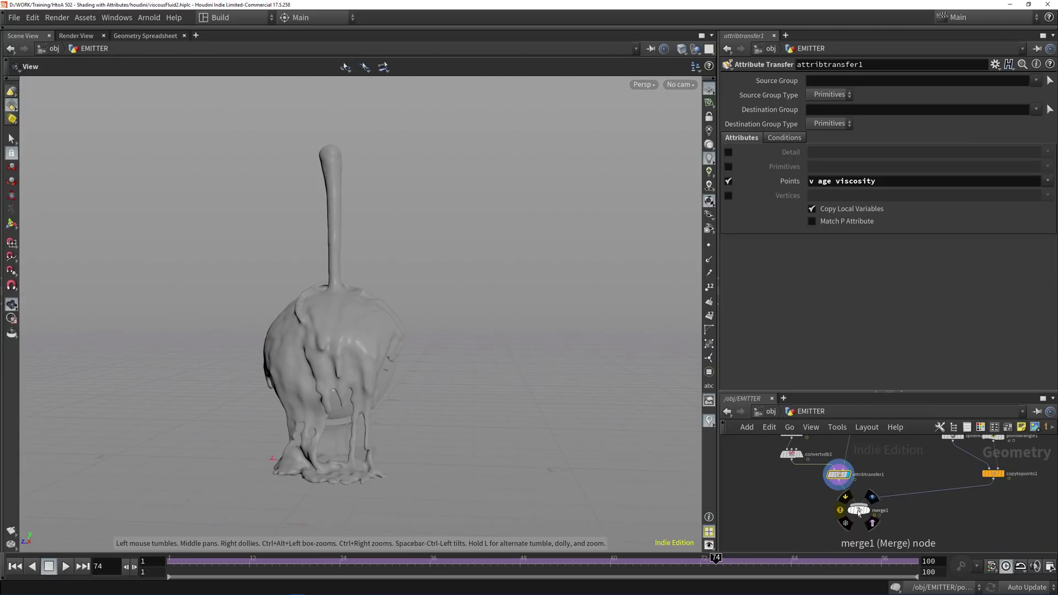
pyautogui.moveTo(858, 510); pyautogui.dragTo(879, 543)
pyautogui.press('Tab')
pyautogui.write('color')
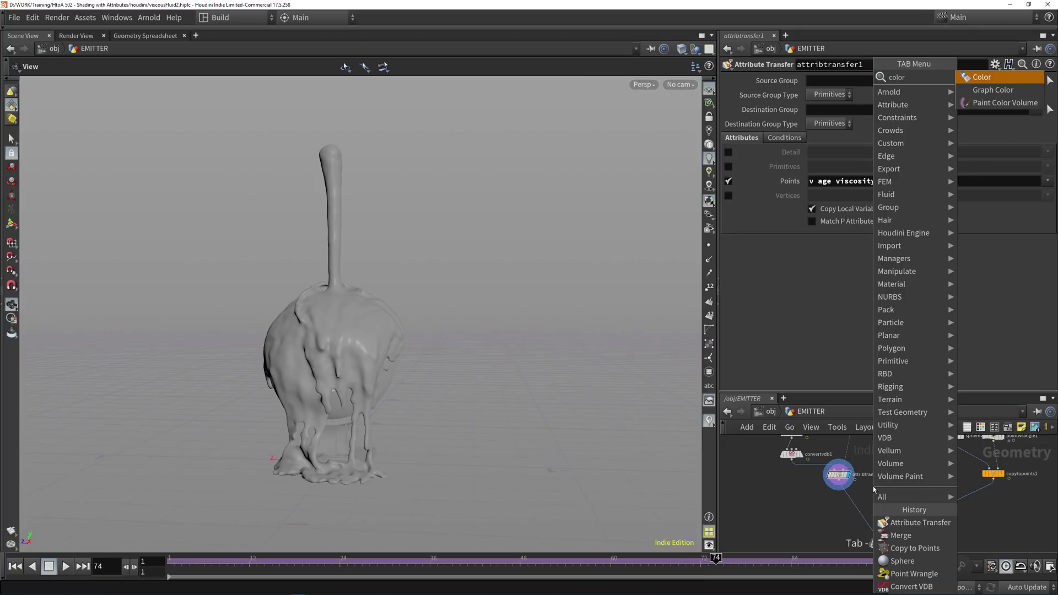
pyautogui.press('Return')
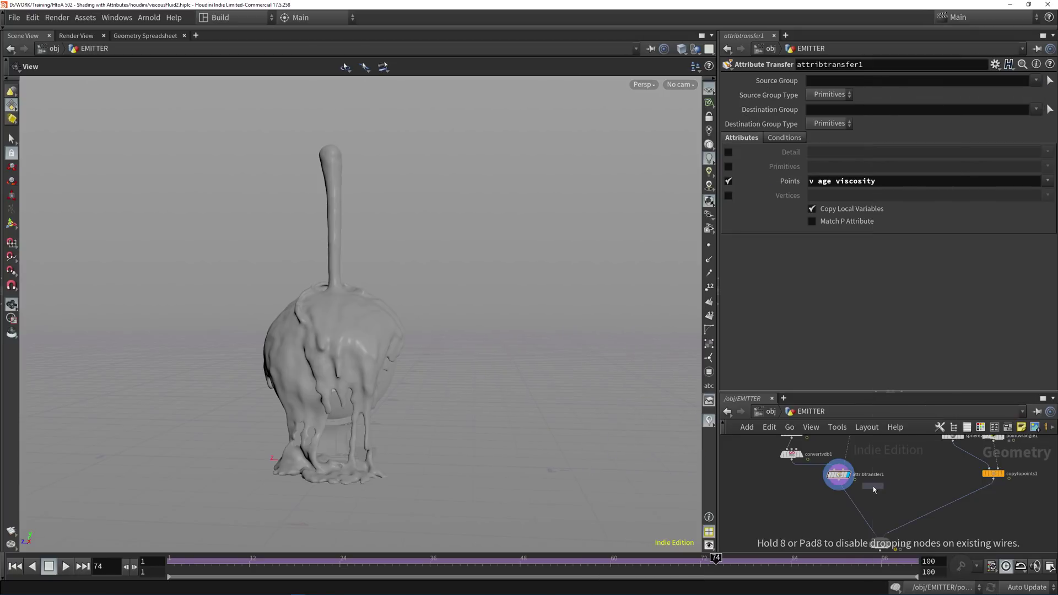
pyautogui.click(880, 502)
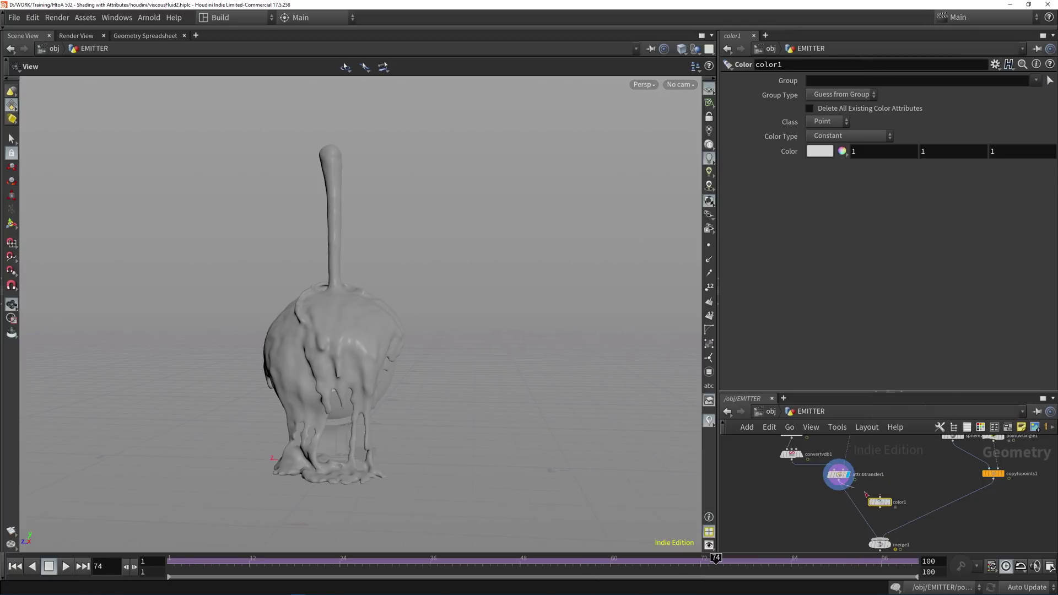
pyautogui.moveTo(436, 347); pyautogui.dragTo(452, 351)
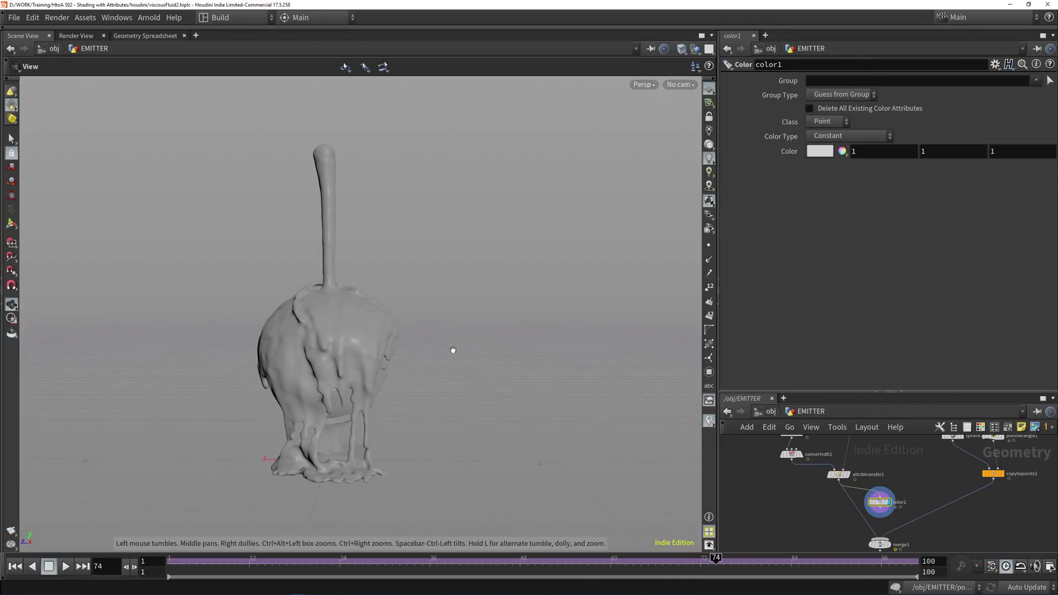
# - Set color1's color type to Ramp from Attribute, driven by the age attribute
pyautogui.click(822, 124)
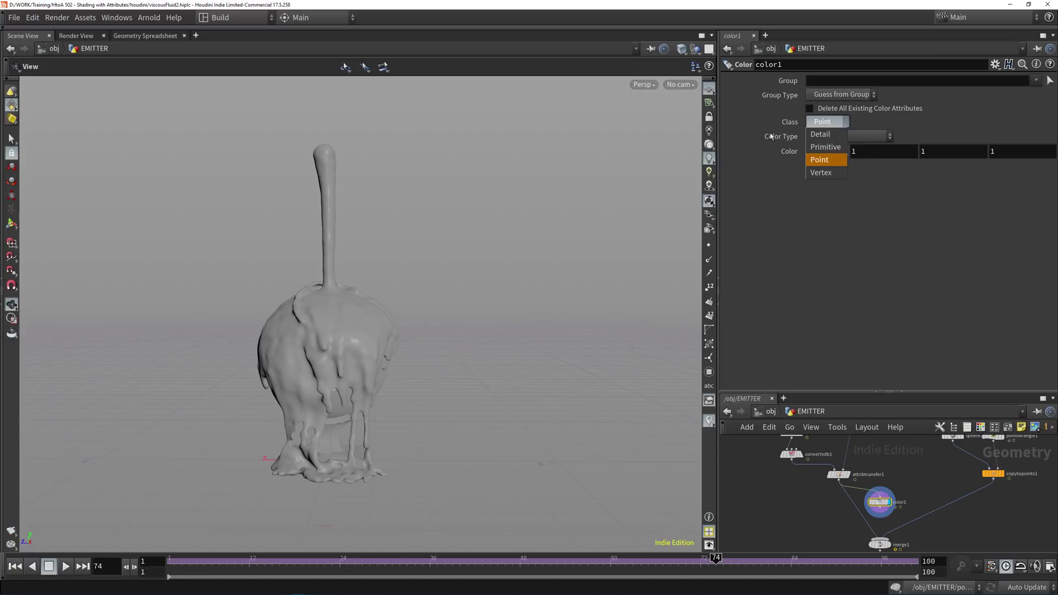
pyautogui.click(849, 135)
pyautogui.click(818, 188)
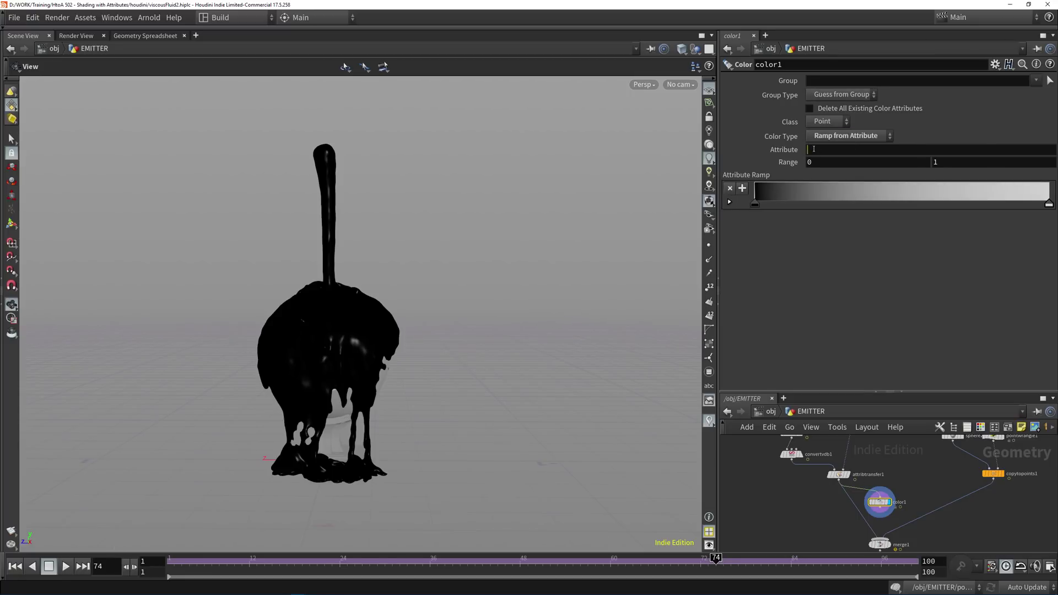
pyautogui.write('age')
pyautogui.press('Return')
pyautogui.moveTo(415, 245); pyautogui.dragTo(335, 281)
# - Set the upper range of color1's age ramp to 4 and inspect the fluid's shading at frame 96
pyautogui.click(954, 163)
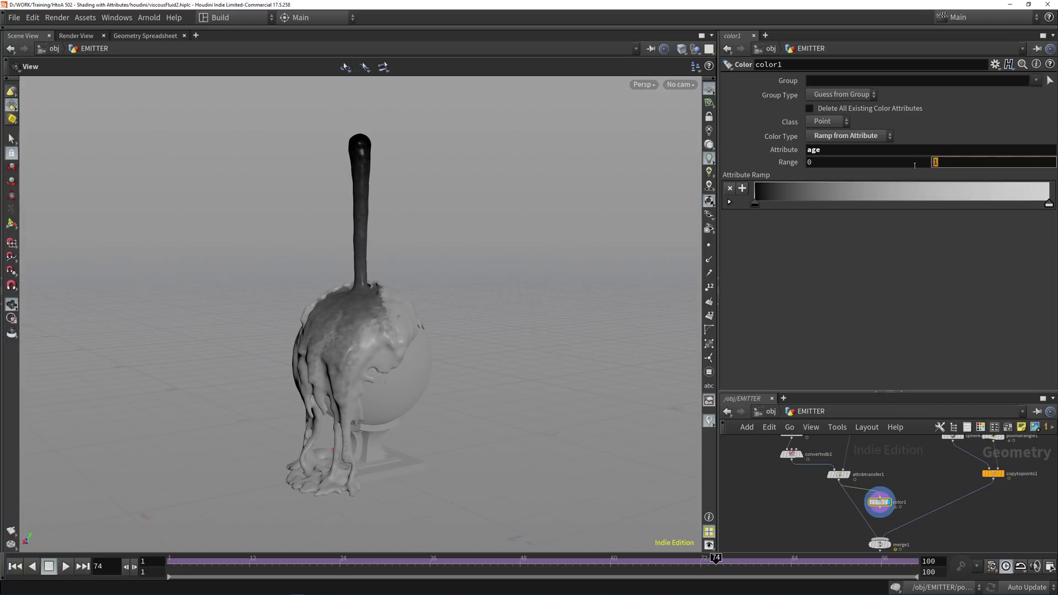
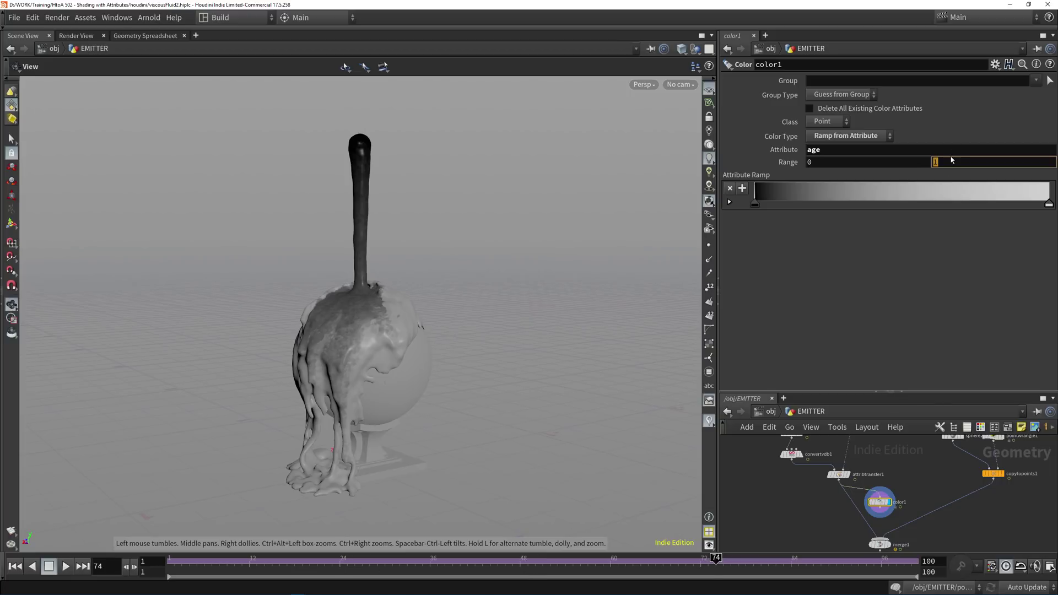
pyautogui.press('Return')
pyautogui.moveTo(346, 307); pyautogui.dragTo(324, 297)
pyautogui.click(879, 560)
pyautogui.moveTo(324, 298); pyautogui.dragTo(566, 324, button='right')
pyautogui.moveTo(566, 323); pyautogui.dragTo(447, 305)
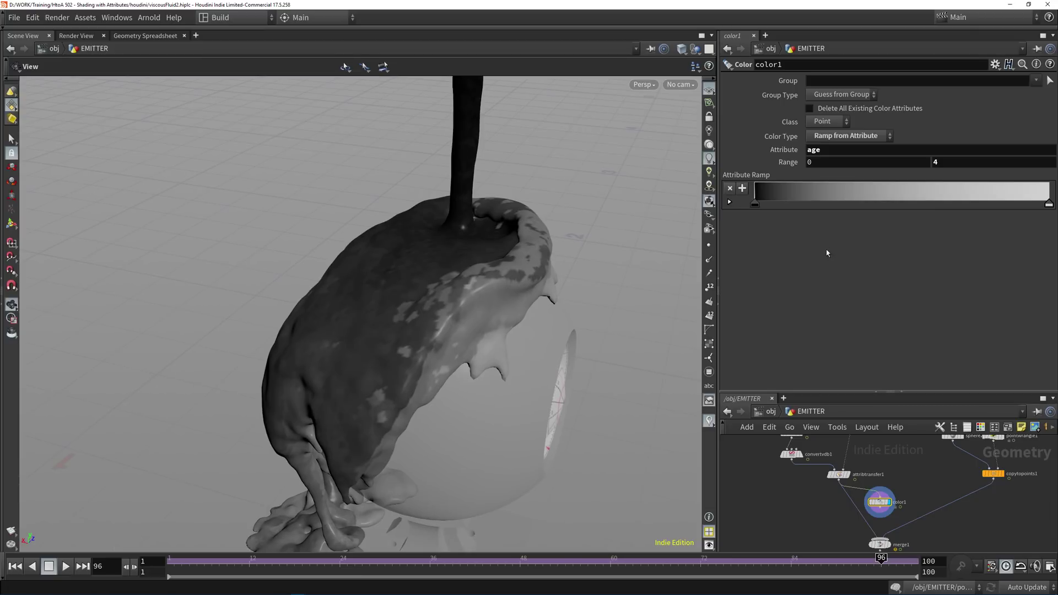
# - Try Max Sample Counts of 50 and 20 in attribtransfer1's conditions, and settle on 30
pyautogui.scroll(4, 849, 473)
pyautogui.click(830, 478)
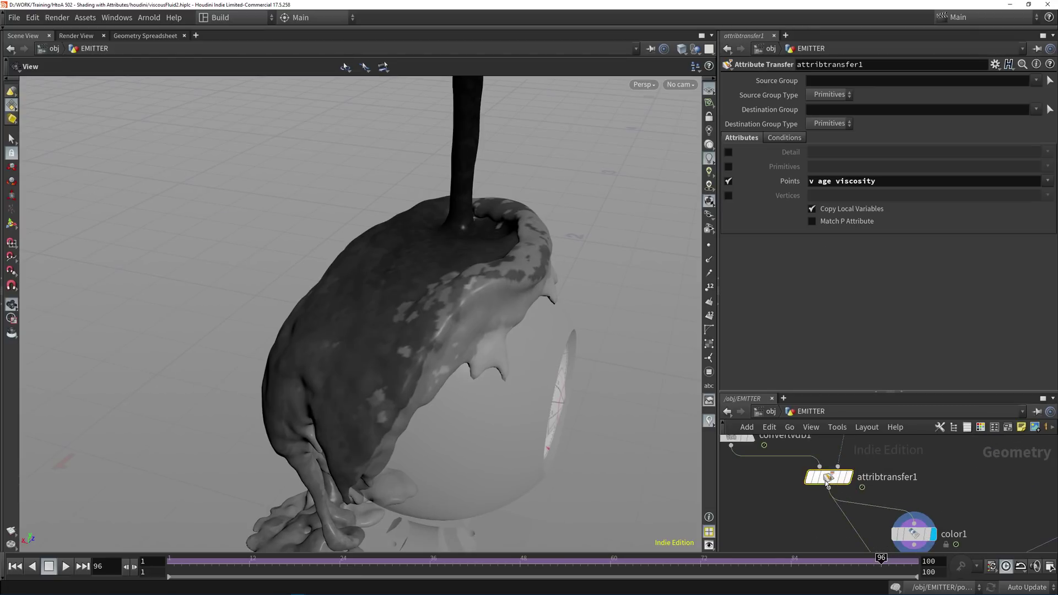
pyautogui.click(793, 139)
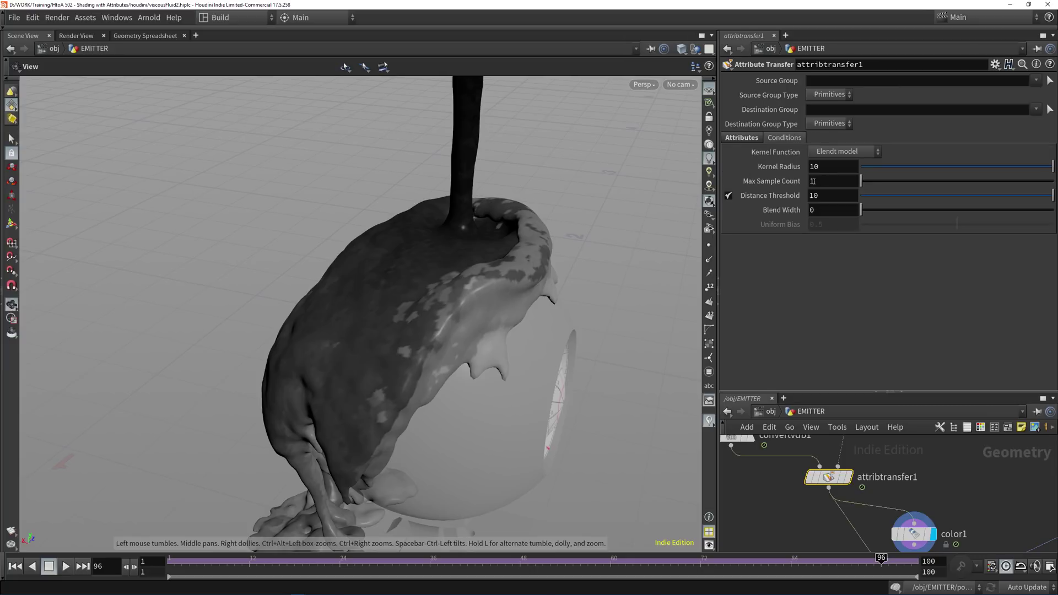
pyautogui.moveTo(838, 180); pyautogui.dragTo(790, 186)
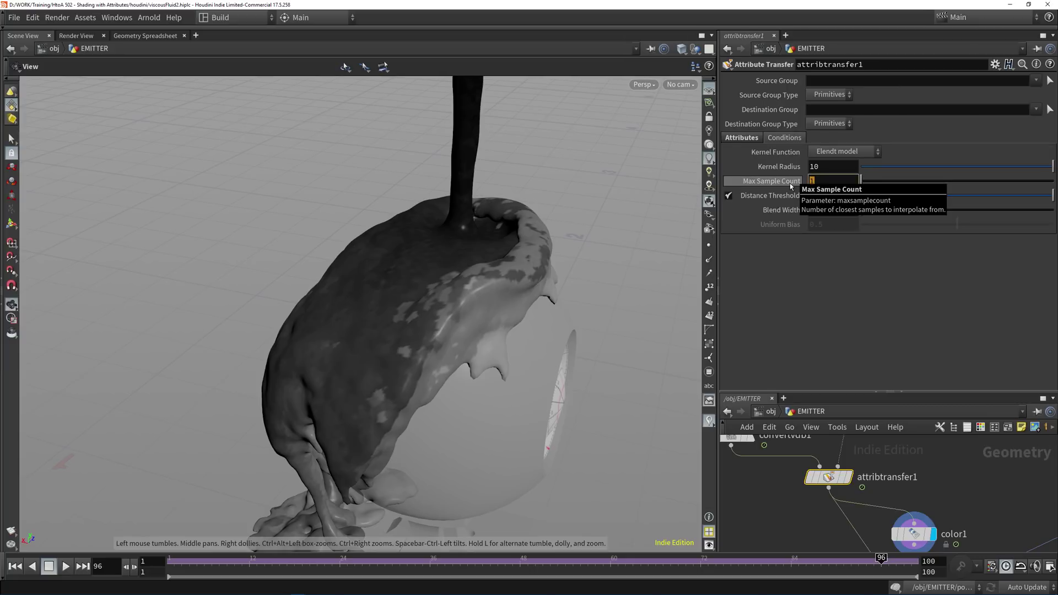
pyautogui.press('Return')
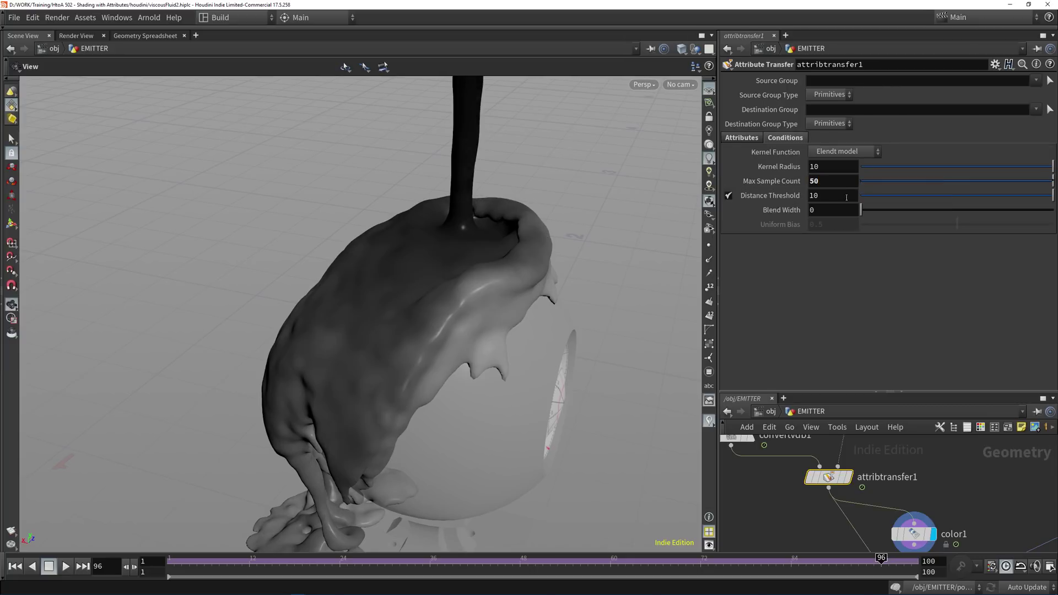
pyautogui.moveTo(487, 307); pyautogui.dragTo(551, 232)
pyautogui.moveTo(835, 182); pyautogui.dragTo(808, 165, button='middle')
pyautogui.moveTo(838, 181); pyautogui.dragTo(787, 172)
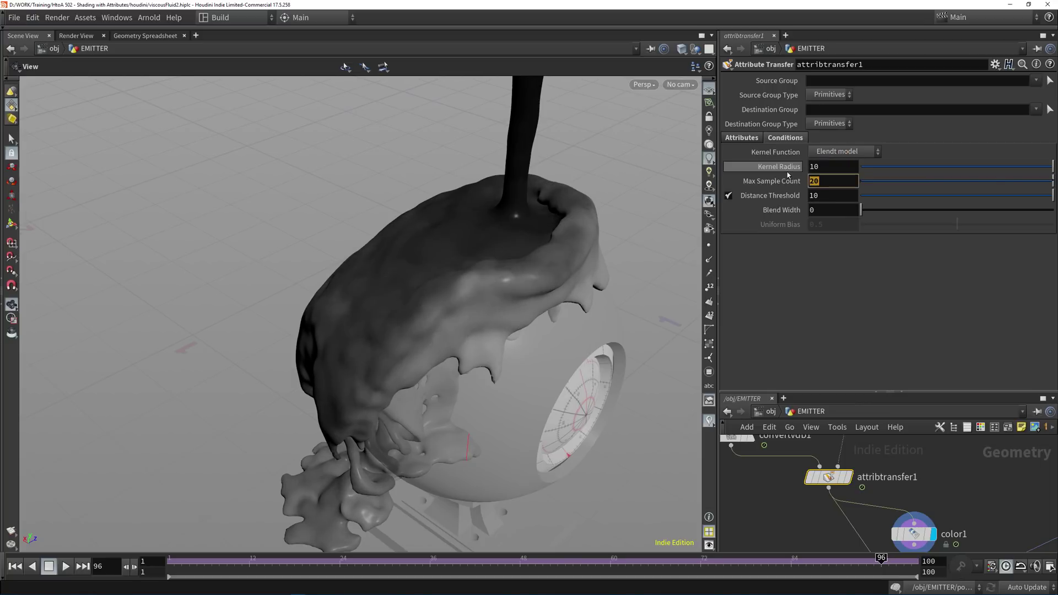
pyautogui.write('30')
pyautogui.press('Return')
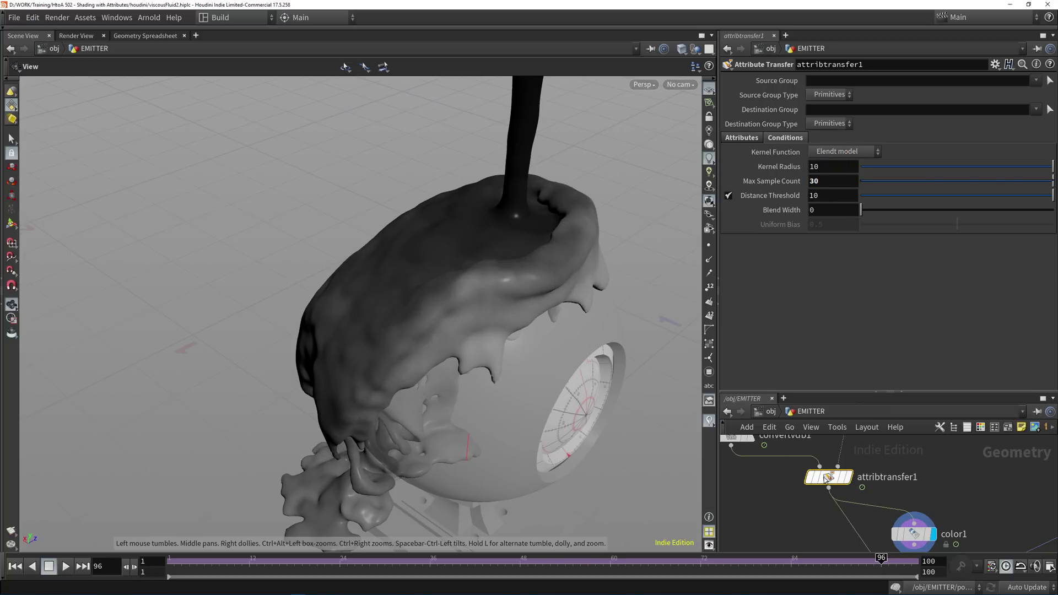
# - Insert an Attribute Blur node after attribtransfer1, feeding color1 and merge1, and set its attributes to age viscosity
pyautogui.moveTo(829, 477); pyautogui.dragTo(825, 470)
pyautogui.moveTo(781, 496); pyautogui.dragTo(777, 479, button='middle')
pyautogui.press('Tab')
pyautogui.write('attr')
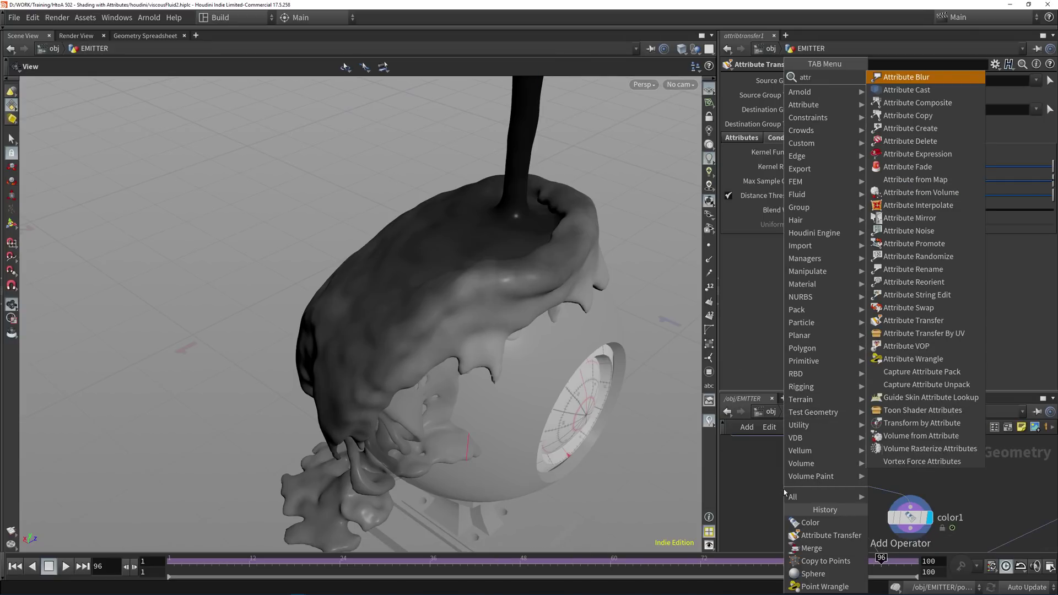
pyautogui.press('Return')
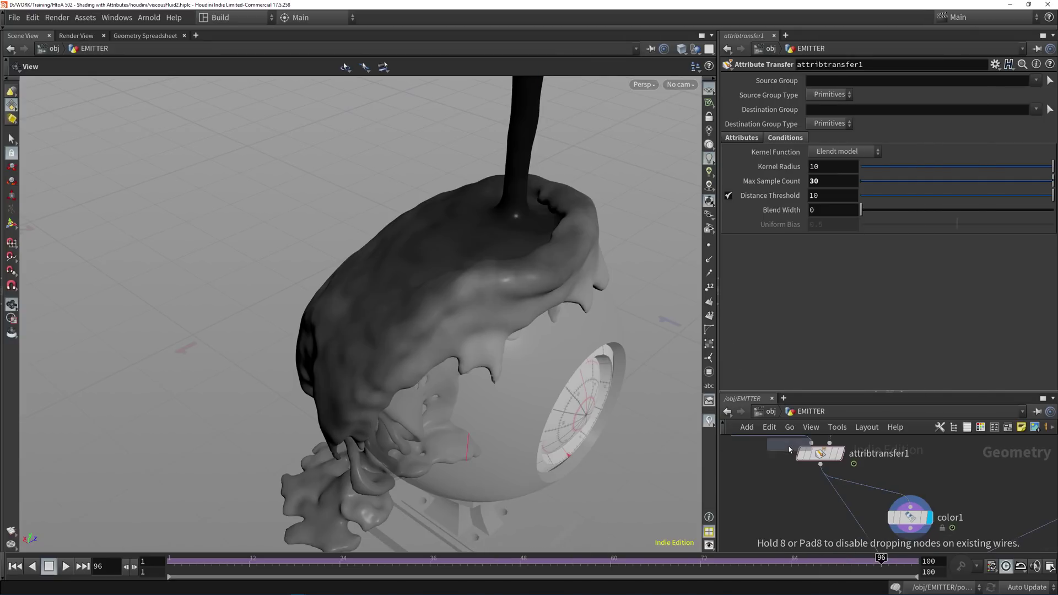
pyautogui.click(822, 498)
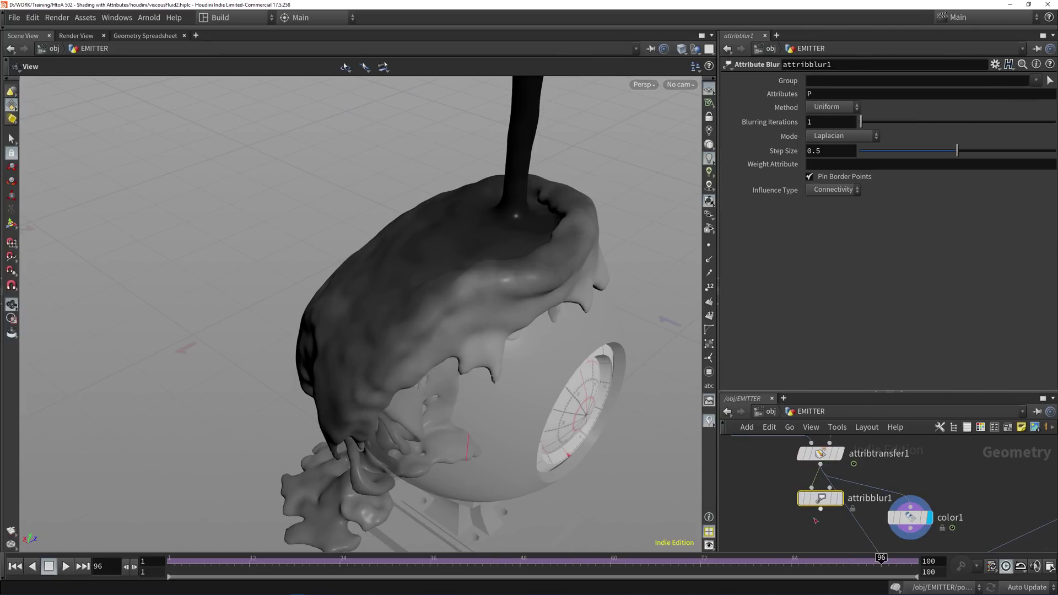
pyautogui.moveTo(854, 519); pyautogui.dragTo(821, 481)
pyautogui.click(937, 499)
pyautogui.click(821, 481)
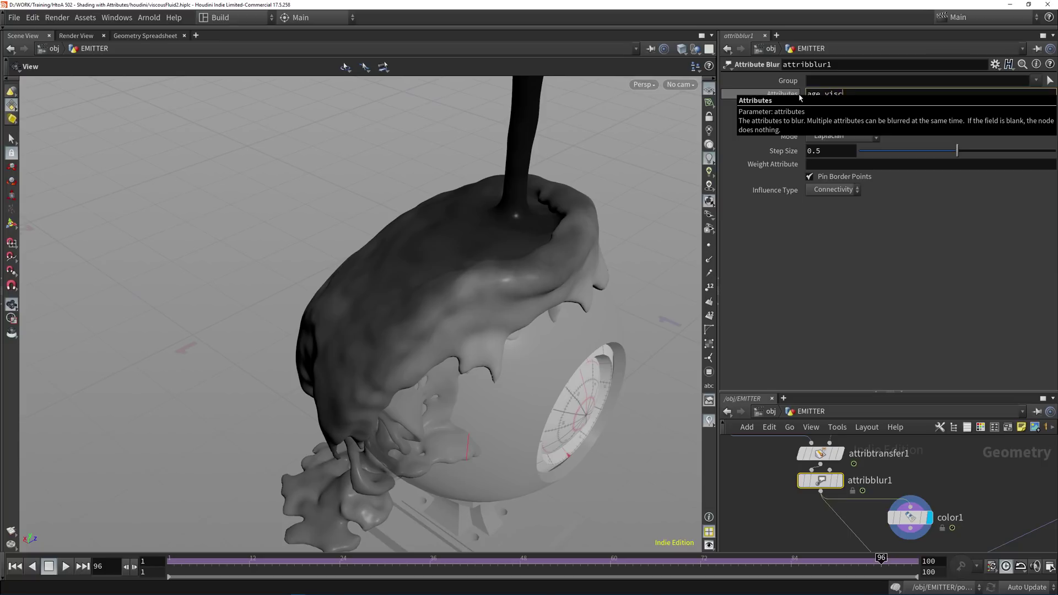
pyautogui.press('Return')
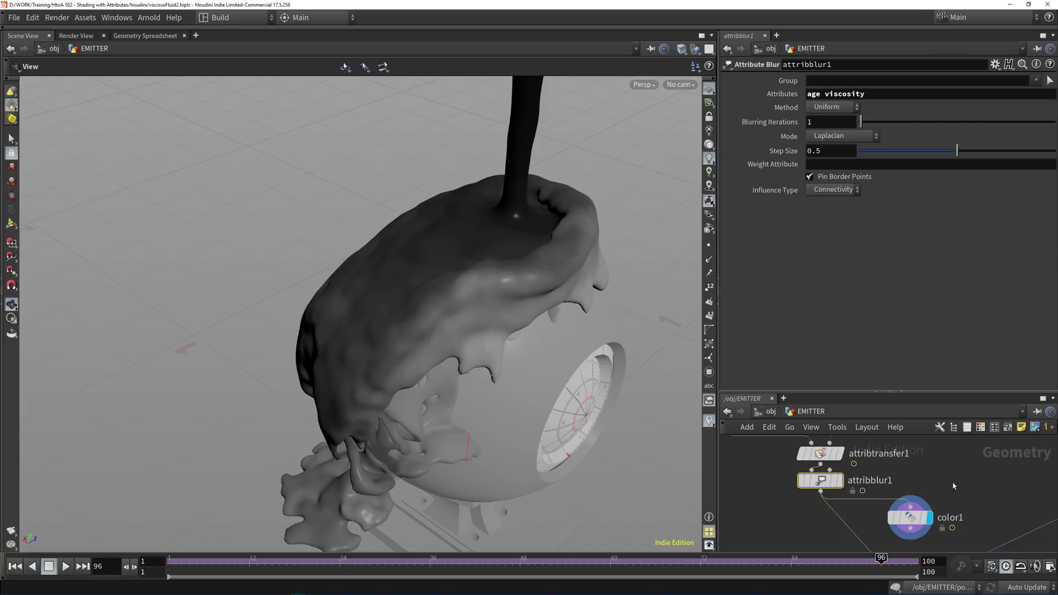
# - Try Blurring Iterations of 0 and 2 on attribblur1 and adjust the count while watching the displayed color
pyautogui.moveTo(954, 486); pyautogui.dragTo(942, 462, button='middle')
pyautogui.click(898, 494)
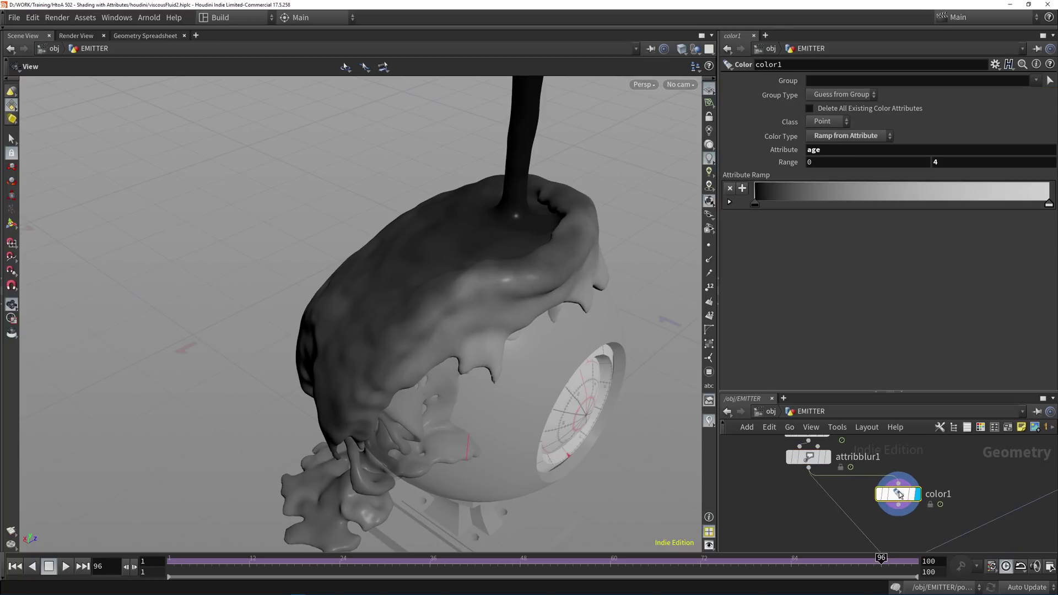
pyautogui.click(809, 460)
pyautogui.moveTo(861, 123); pyautogui.dragTo(847, 124)
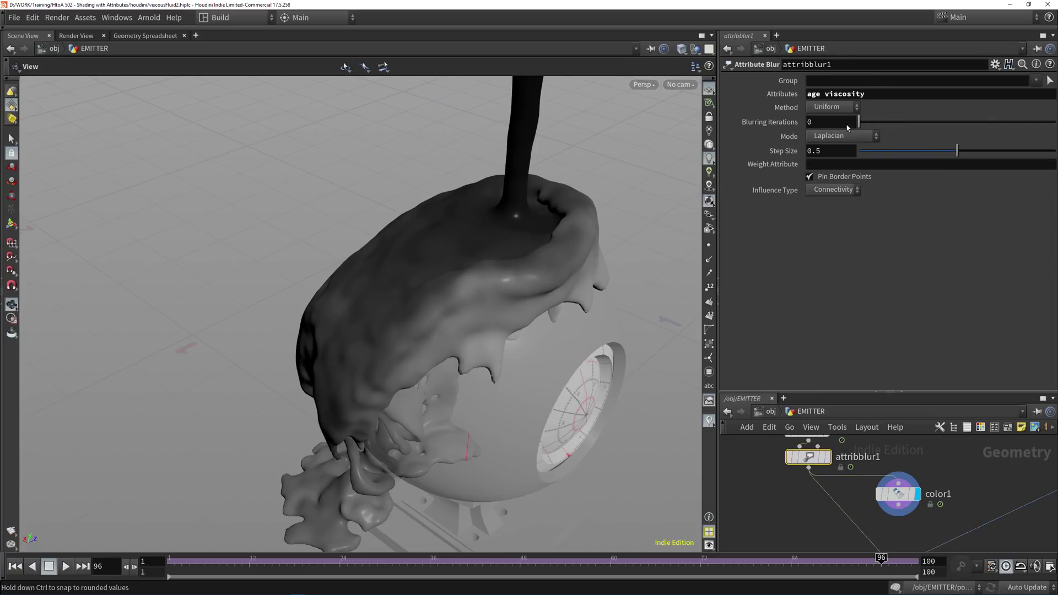
pyautogui.click(836, 126)
pyautogui.write('2')
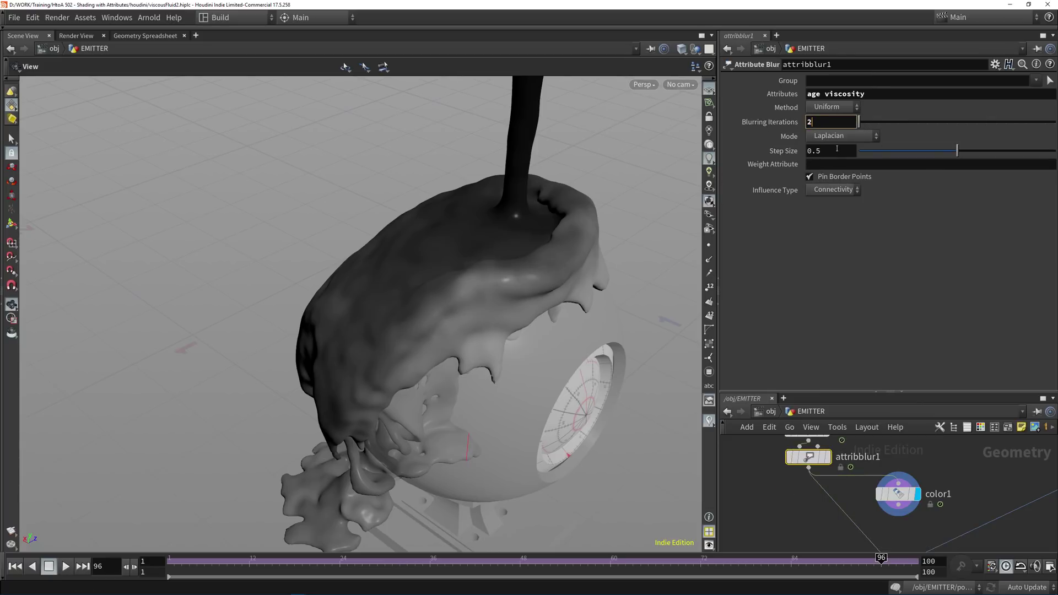
pyautogui.click(837, 149)
pyautogui.moveTo(864, 123)
pyautogui.mouseDown()
pyautogui.moveTo(891, 124)
pyautogui.moveTo(855, 124)
pyautogui.moveTo(879, 127)
pyautogui.mouseUp()
# - Switch color1's ramp attribute to viscosity
pyautogui.click(898, 494)
pyautogui.click(830, 161)
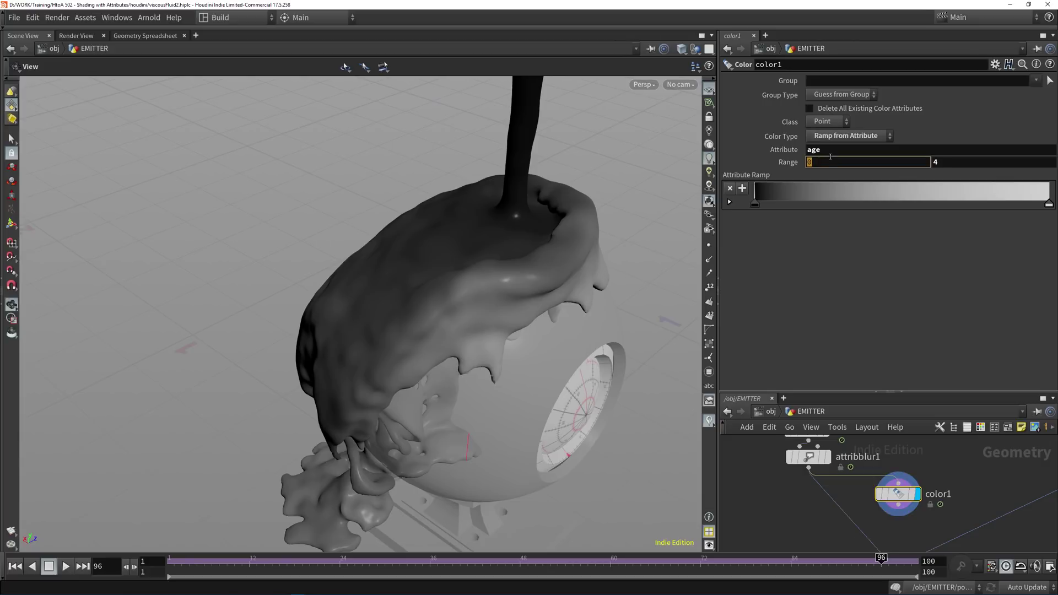
pyautogui.click(832, 151)
pyautogui.write('visc')
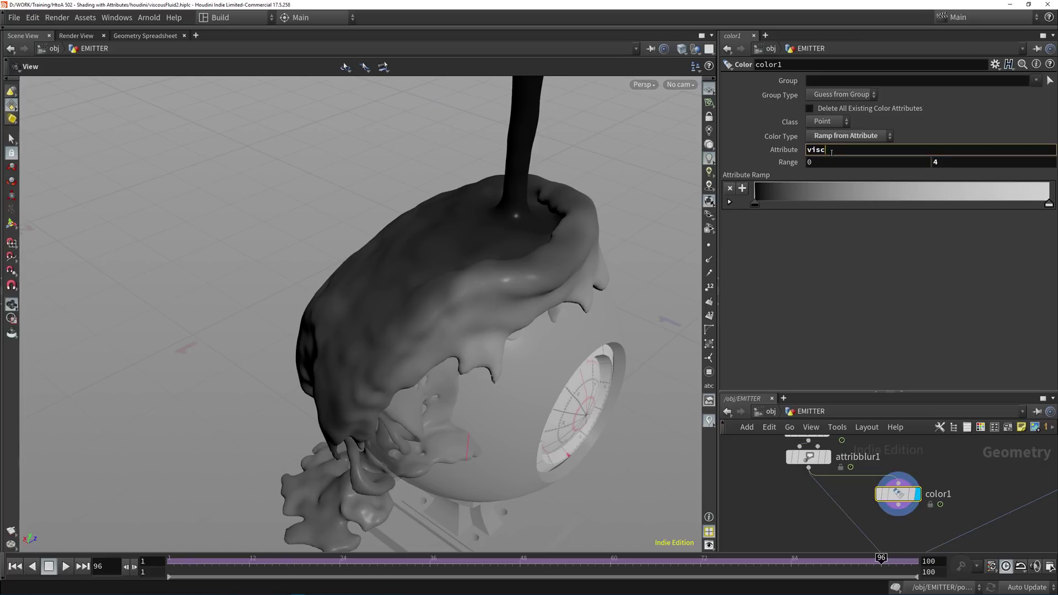
pyautogui.write('osity')
pyautogui.press('Return')
# - Set the upper range of color1's viscosity ramp to 1000
pyautogui.moveTo(406, 219); pyautogui.dragTo(507, 251)
pyautogui.doubleClick(955, 162)
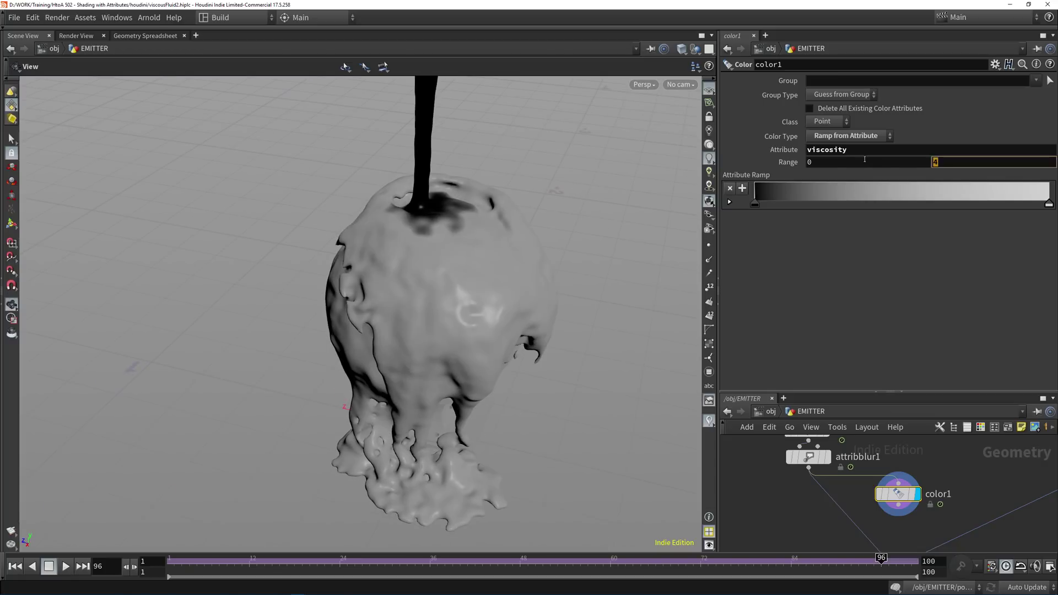
pyautogui.press('Return')
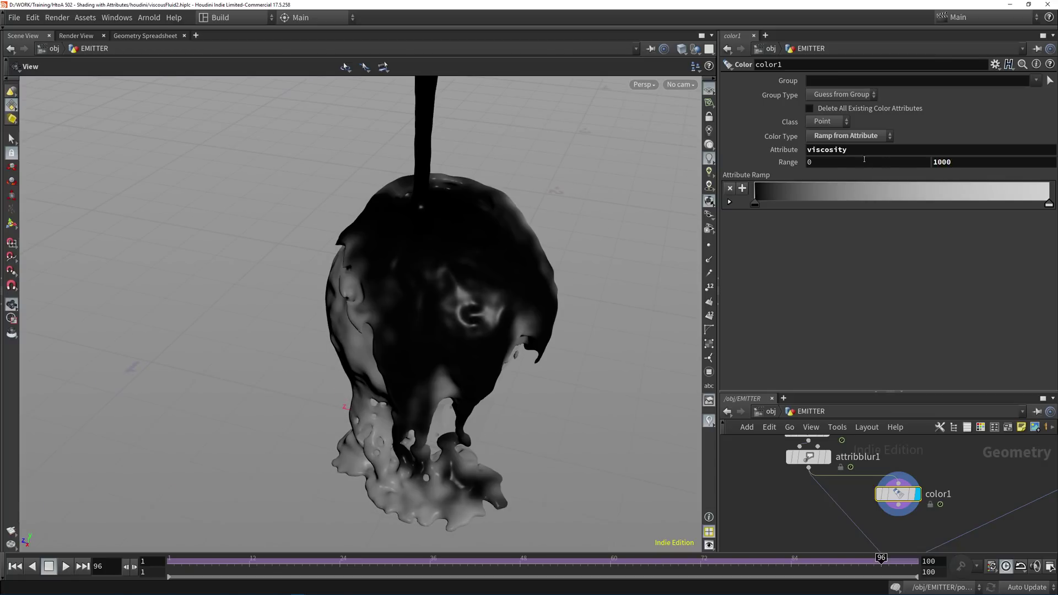
# - Inspect the viscosity-coloured fluid from several angles while scrubbing the timeline to frame 99
pyautogui.moveTo(619, 220); pyautogui.dragTo(534, 372)
pyautogui.moveTo(510, 266); pyautogui.dragTo(484, 253)
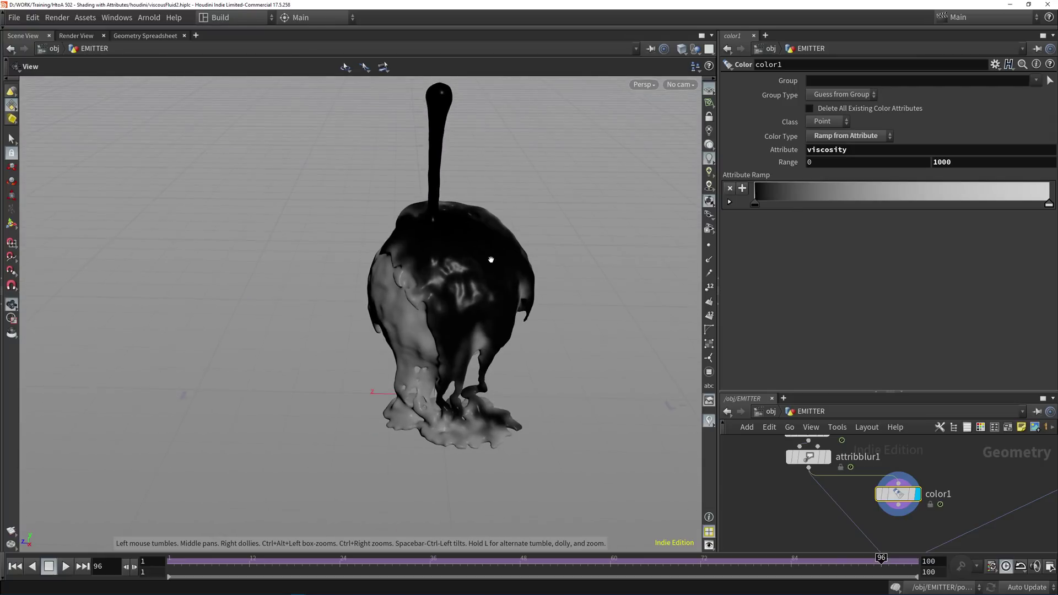
pyautogui.moveTo(430, 562); pyautogui.dragTo(897, 565)
pyautogui.moveTo(468, 387); pyautogui.dragTo(499, 383)
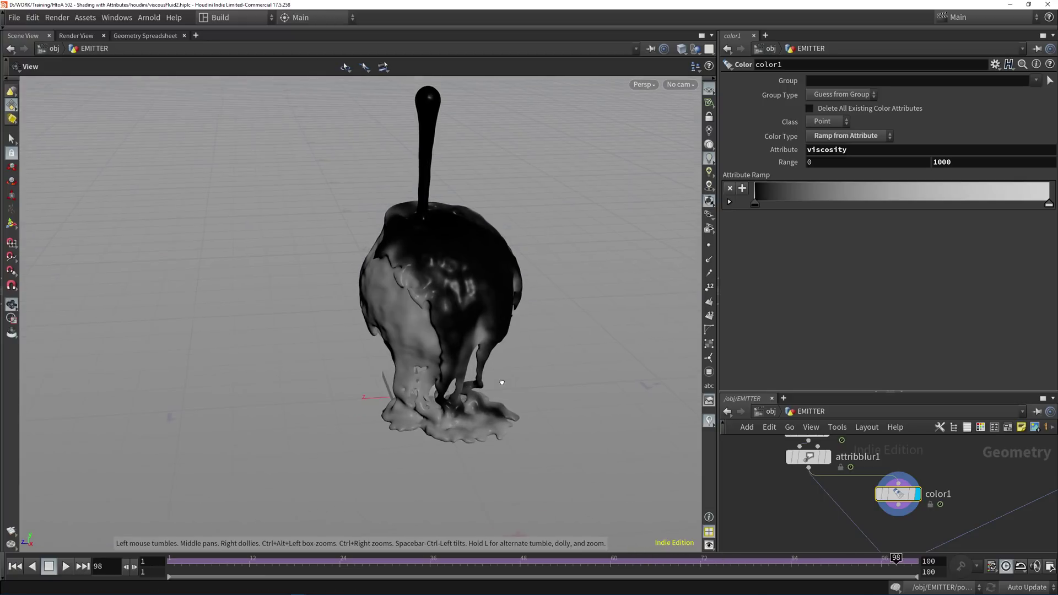
pyautogui.moveTo(884, 560)
pyautogui.mouseDown()
pyautogui.moveTo(854, 560)
pyautogui.moveTo(904, 560)
pyautogui.mouseUp()
pyautogui.moveTo(380, 253); pyautogui.dragTo(406, 239)
# - Sort the color1 points by viscosity from highest to lowest in the geometry spreadsheet, and return to the 3D scene
pyautogui.click(149, 36)
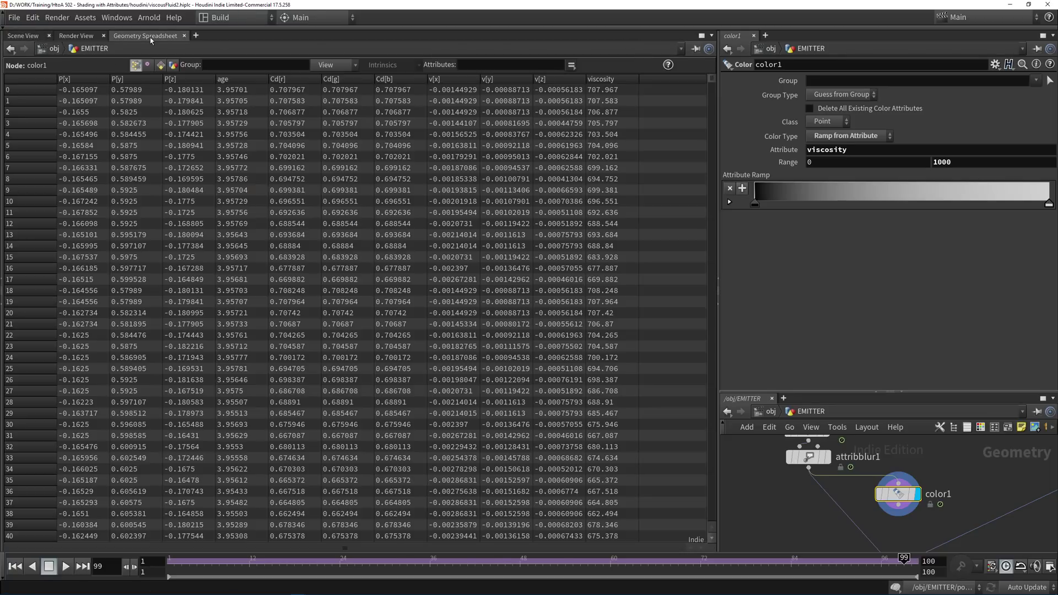
pyautogui.click(609, 80)
pyautogui.click(607, 78)
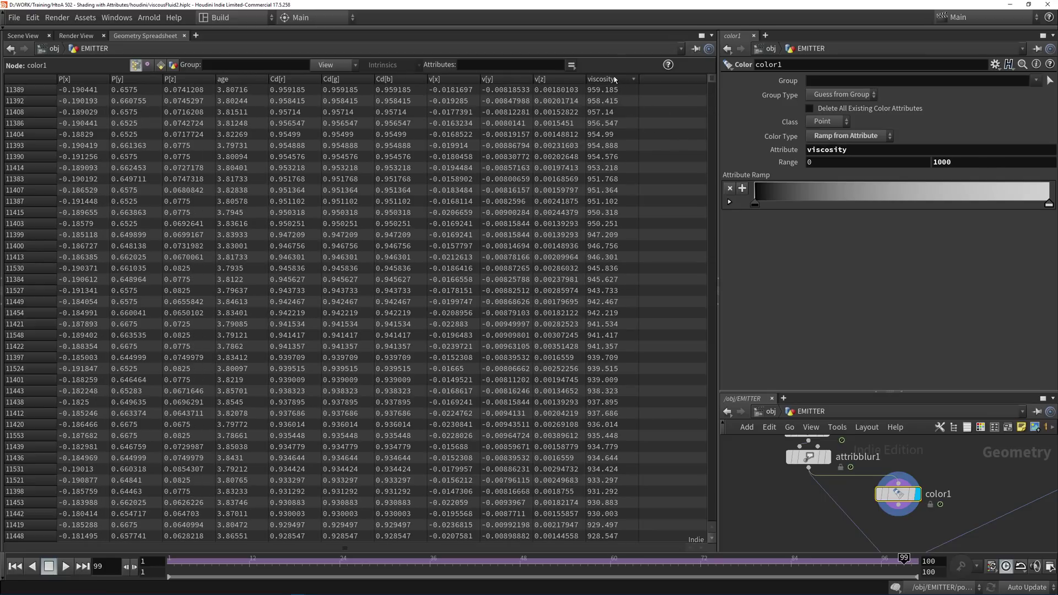
pyautogui.click(22, 36)
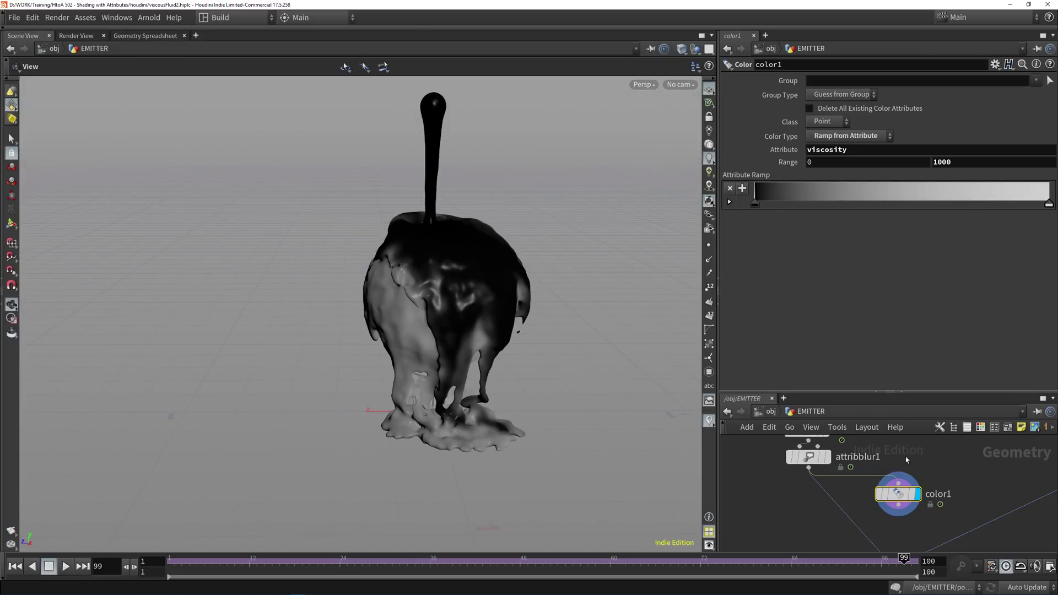
# - Look over the nodes around color1 and recheck the sorted viscosity and colour values of the points
pyautogui.scroll(-4, 915, 461)
pyautogui.moveTo(893, 443); pyautogui.dragTo(863, 479, button='middle')
pyautogui.scroll(3, 863, 479)
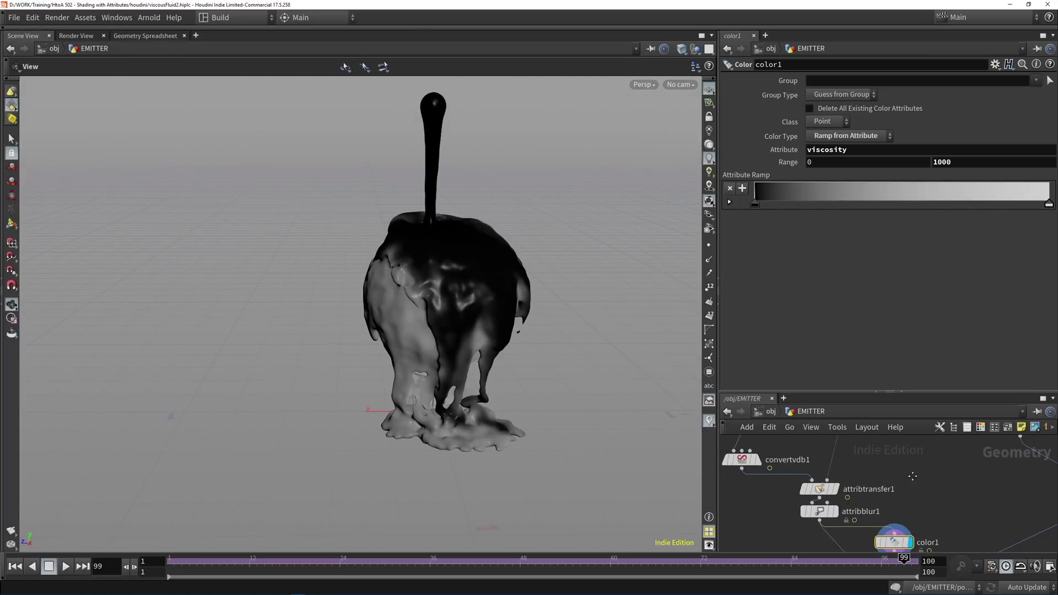
pyautogui.scroll(-2, 913, 476)
pyautogui.scroll(2, 793, 521)
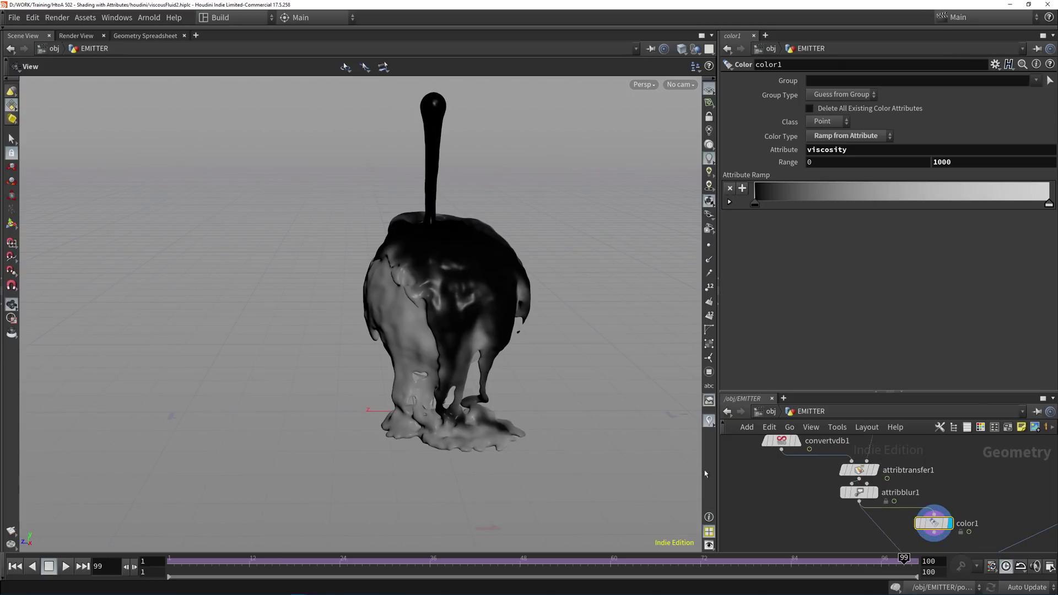
pyautogui.moveTo(988, 467); pyautogui.dragTo(892, 470, button='middle')
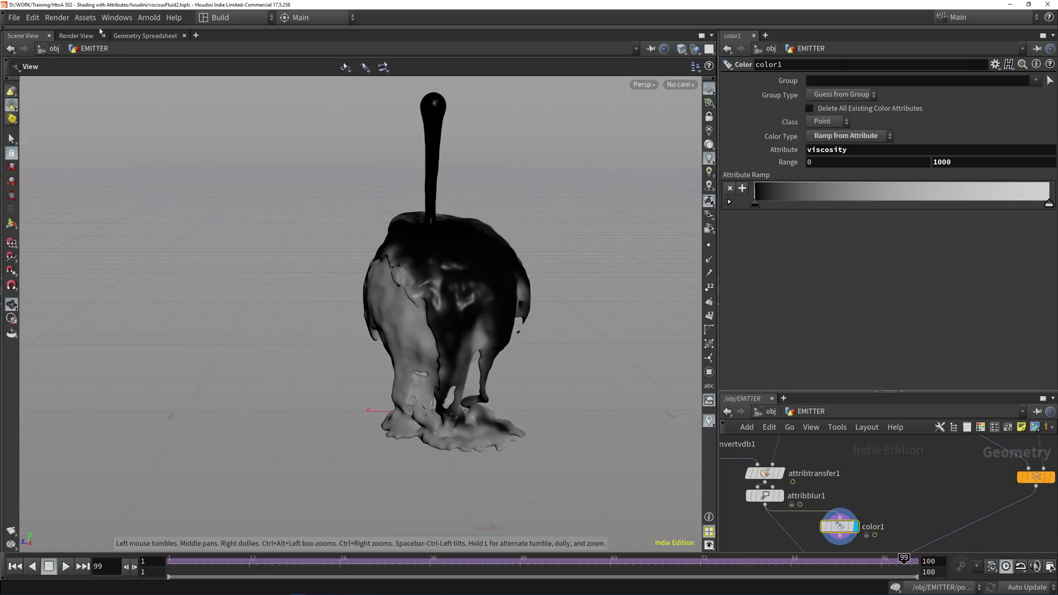
pyautogui.click(131, 36)
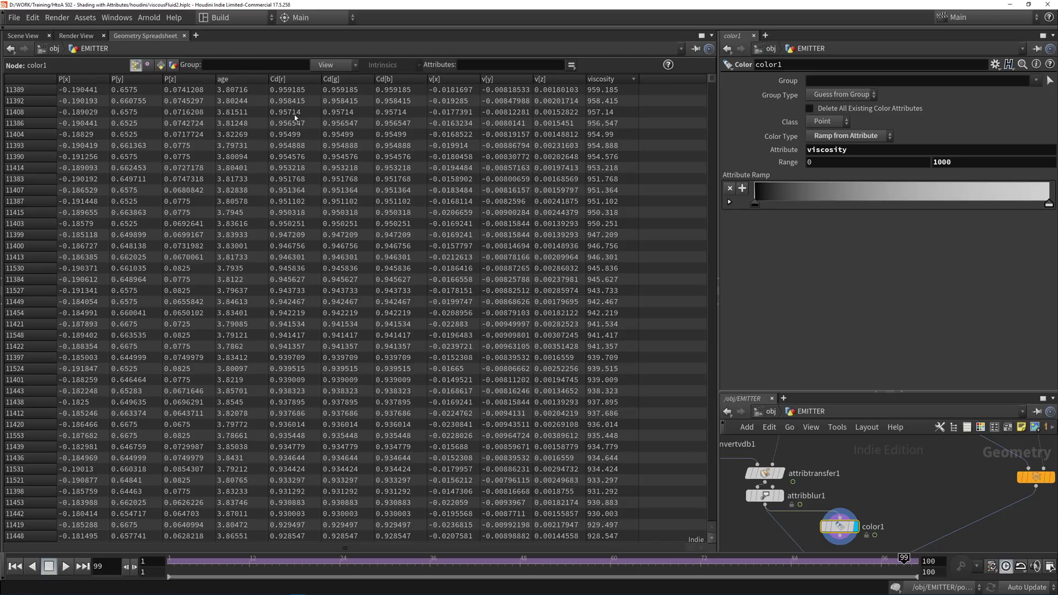
pyautogui.click(23, 35)
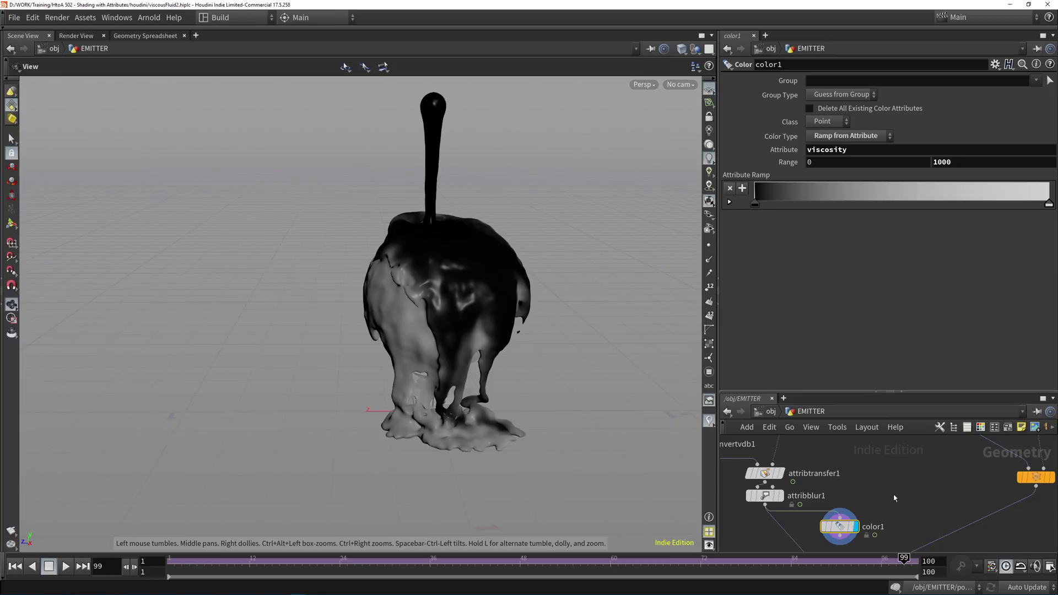
# - Delete the color1 node from the EMITTER network
pyautogui.scroll(-3, 889, 462)
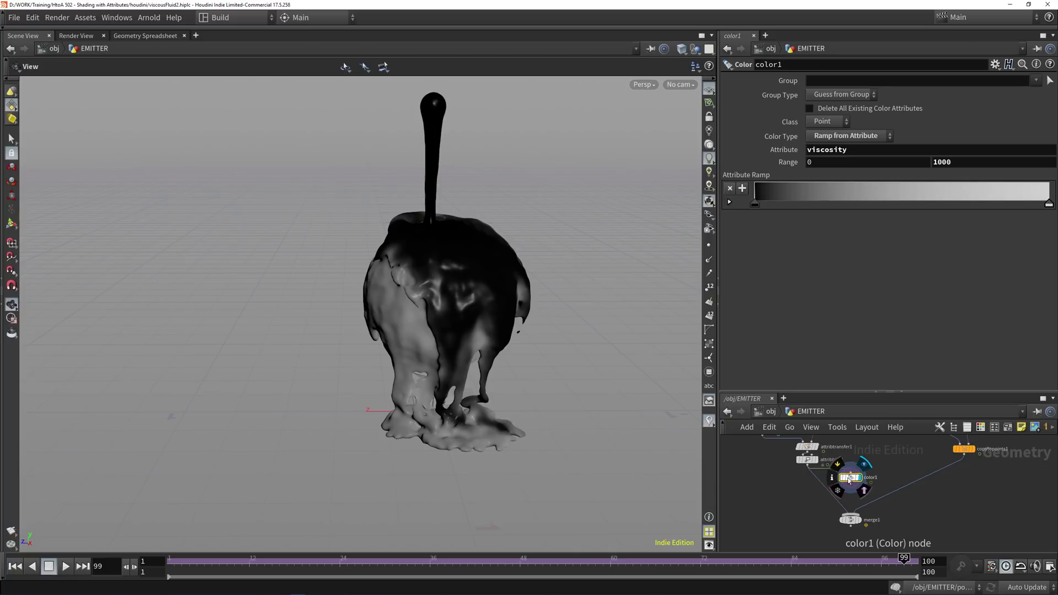
pyautogui.press('Delete')
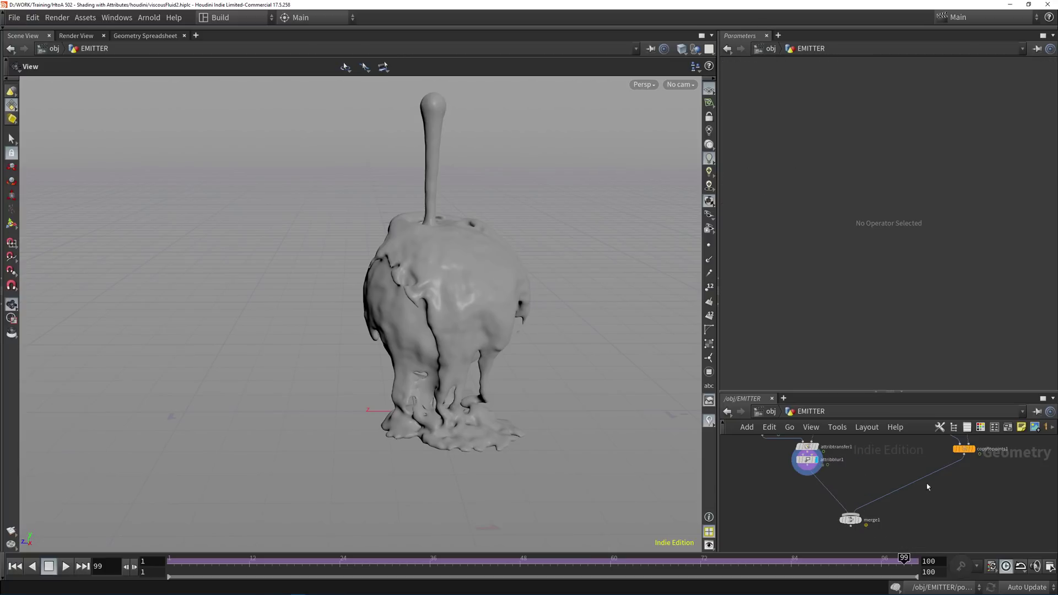
# - Examine the branch with the sphere2, pointwrangle1 and copytopoints1 nodes in the EMITTER network
pyautogui.scroll(-4, 886, 482)
pyautogui.moveTo(935, 440); pyautogui.dragTo(899, 482, button='middle')
pyautogui.scroll(5, 898, 481)
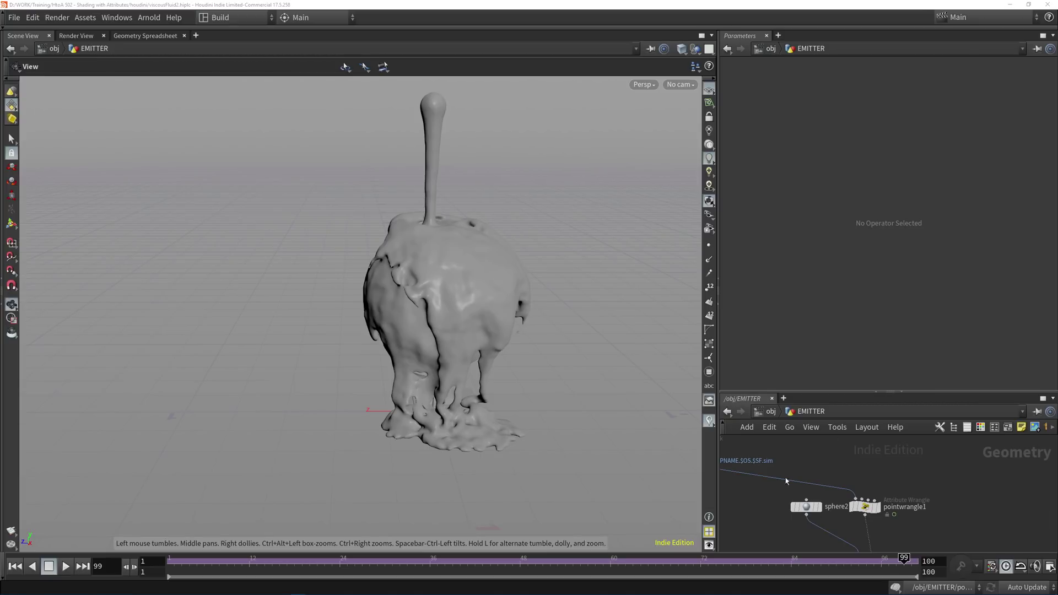
pyautogui.press('h')
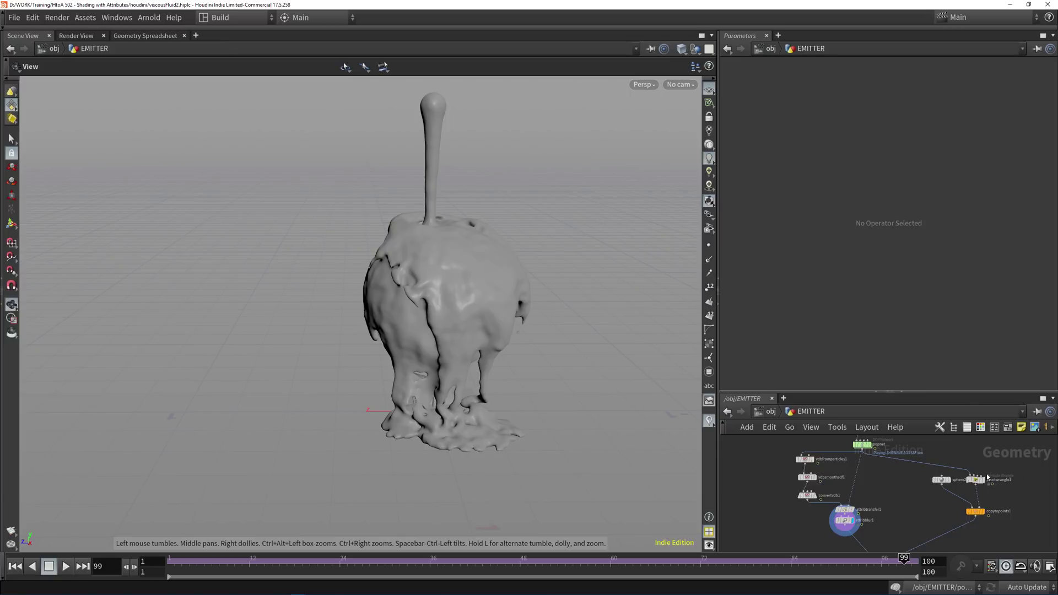
pyautogui.scroll(2, 999, 492)
pyautogui.moveTo(1003, 500); pyautogui.dragTo(910, 487, button='middle')
pyautogui.moveTo(935, 535); pyautogui.dragTo(779, 442)
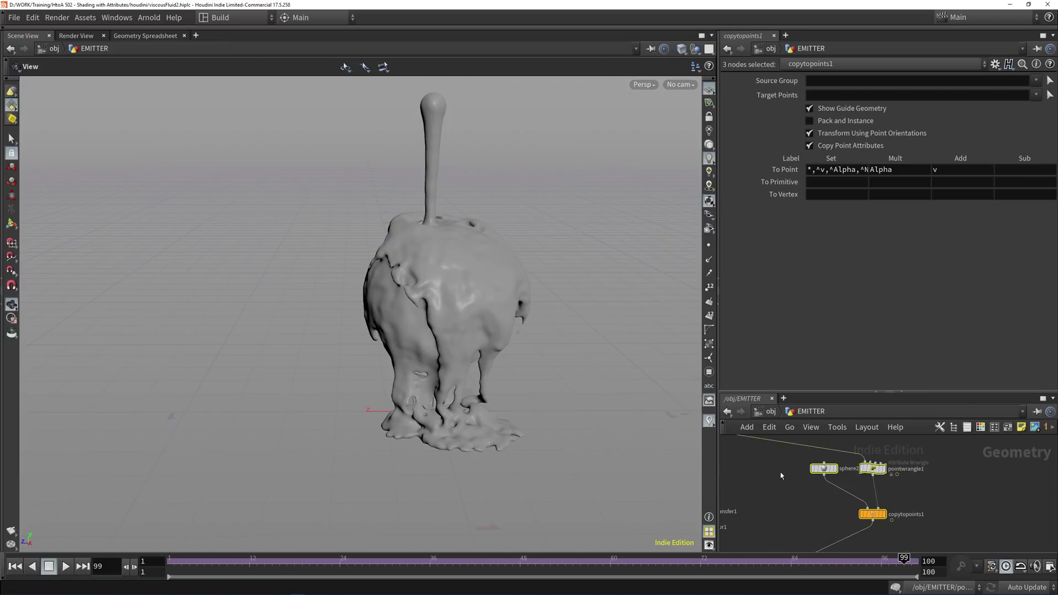
pyautogui.scroll(-3, 779, 474)
pyautogui.moveTo(779, 474); pyautogui.dragTo(881, 479, button='middle')
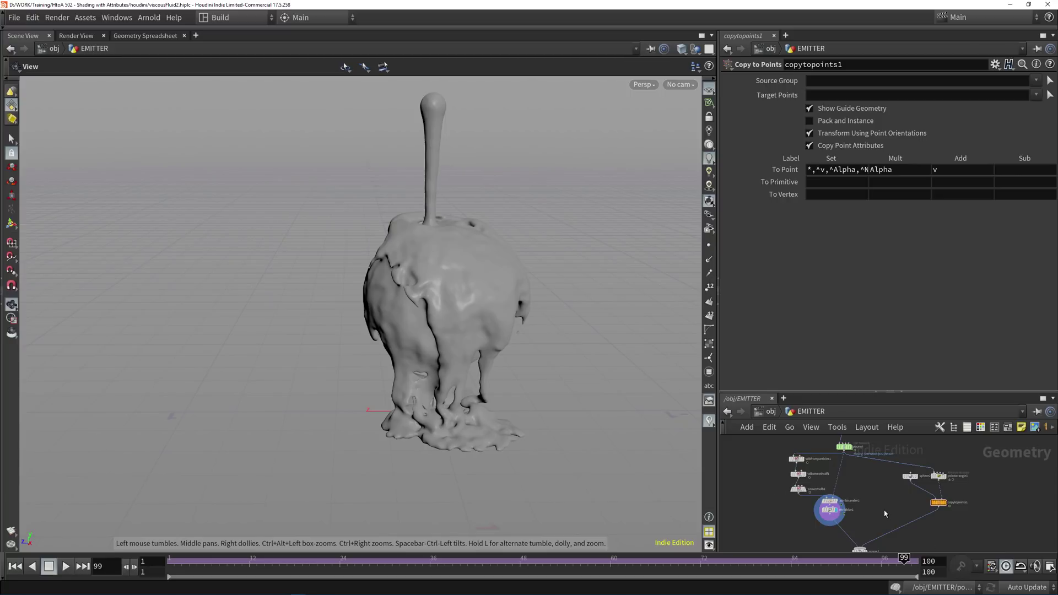
# - Display the merge1 node's result and scrub the timeline to frame 65
pyautogui.moveTo(884, 512); pyautogui.dragTo(842, 474, button='middle')
pyautogui.scroll(4, 832, 518)
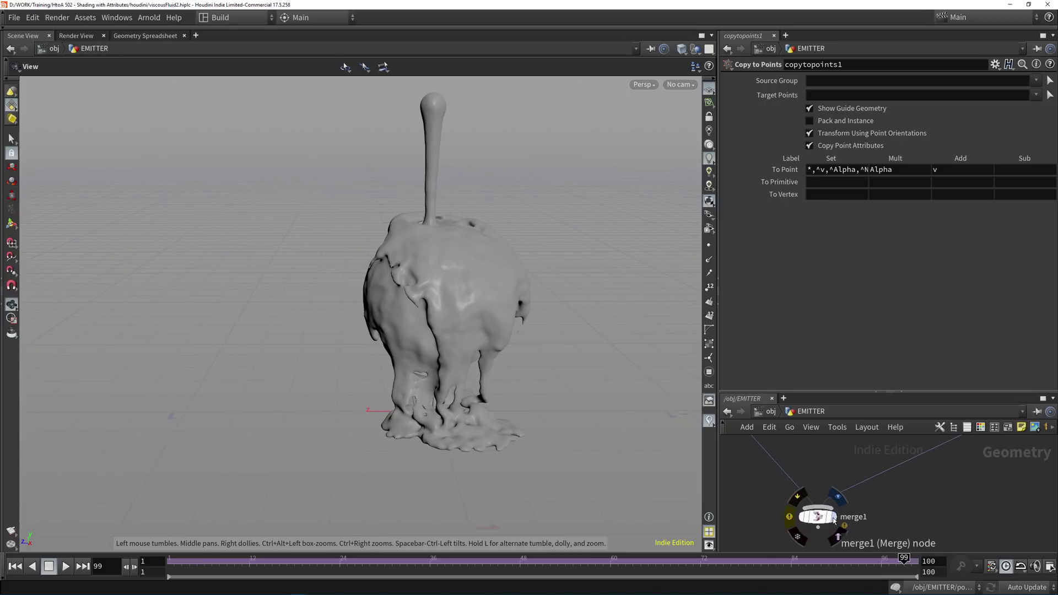
pyautogui.click(834, 518)
pyautogui.moveTo(205, 561); pyautogui.dragTo(648, 568)
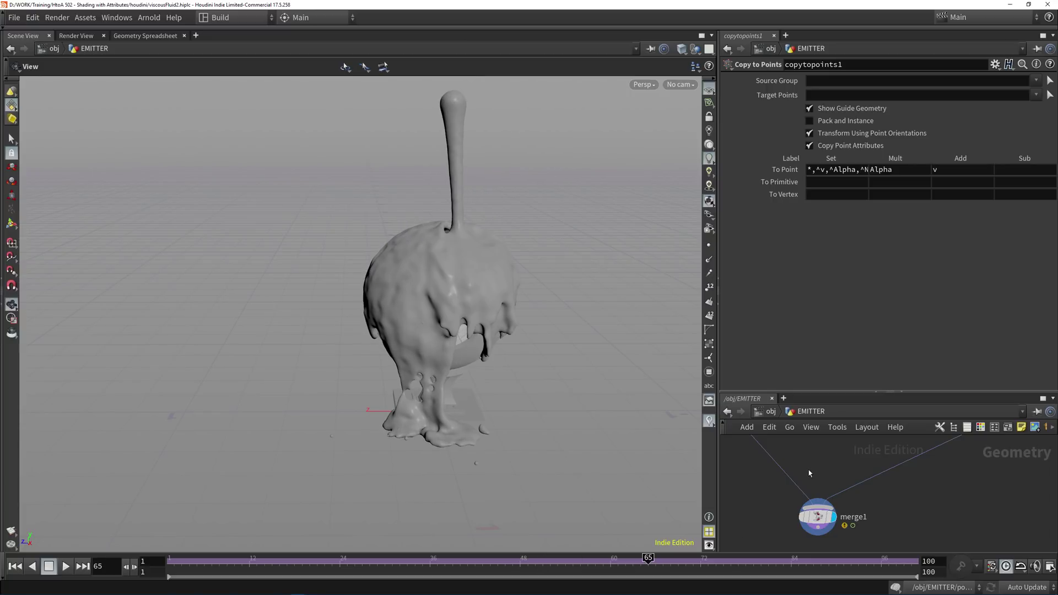
# - Enlarge the network editor upwards to fit the whole EMITTER node graph and save the scene file
pyautogui.scroll(-2, 821, 458)
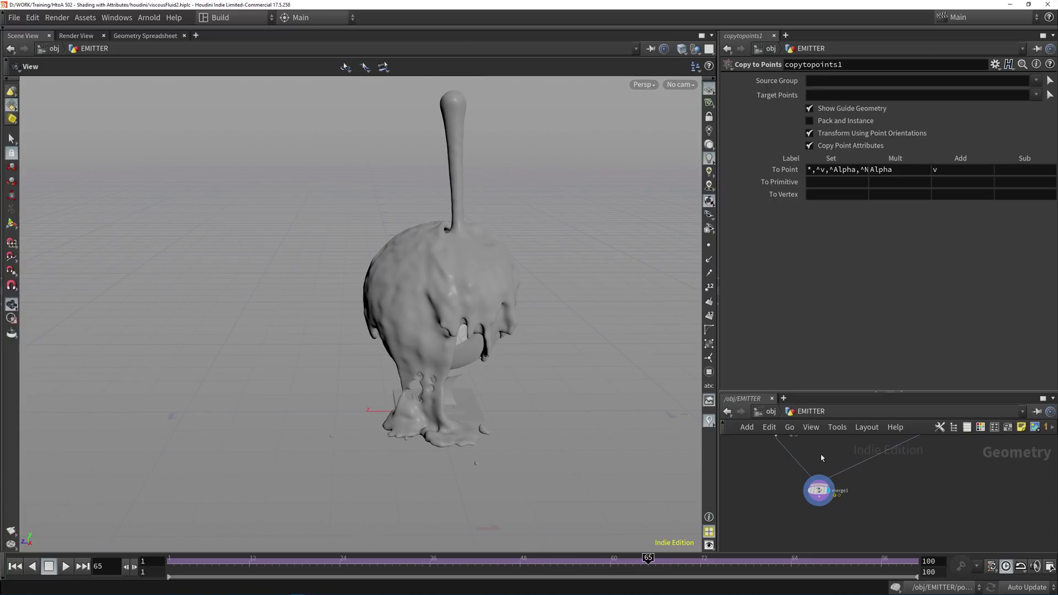
pyautogui.moveTo(823, 444); pyautogui.dragTo(840, 476, button='middle')
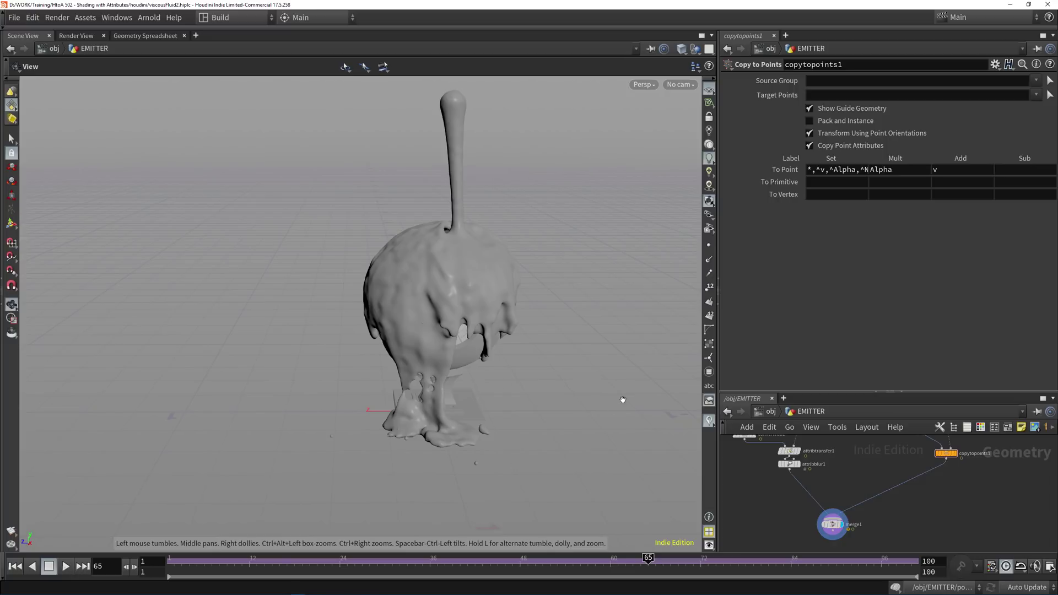
pyautogui.moveTo(892, 522)
pyautogui.mouseDown(button='middle')
pyautogui.moveTo(917, 499)
pyautogui.moveTo(909, 528)
pyautogui.mouseUp(button='middle')
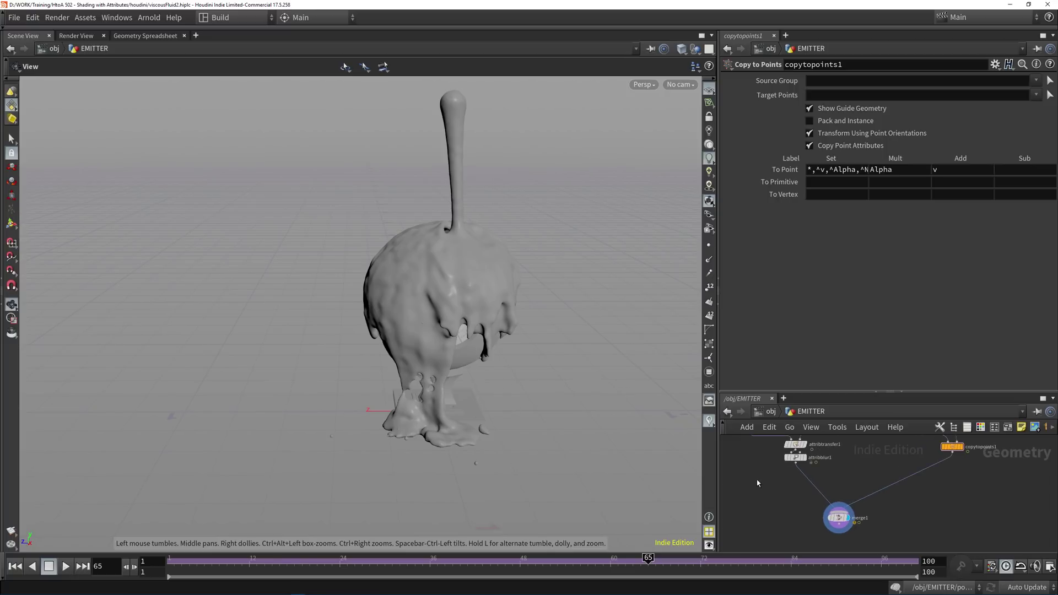
pyautogui.moveTo(810, 391); pyautogui.dragTo(812, 247)
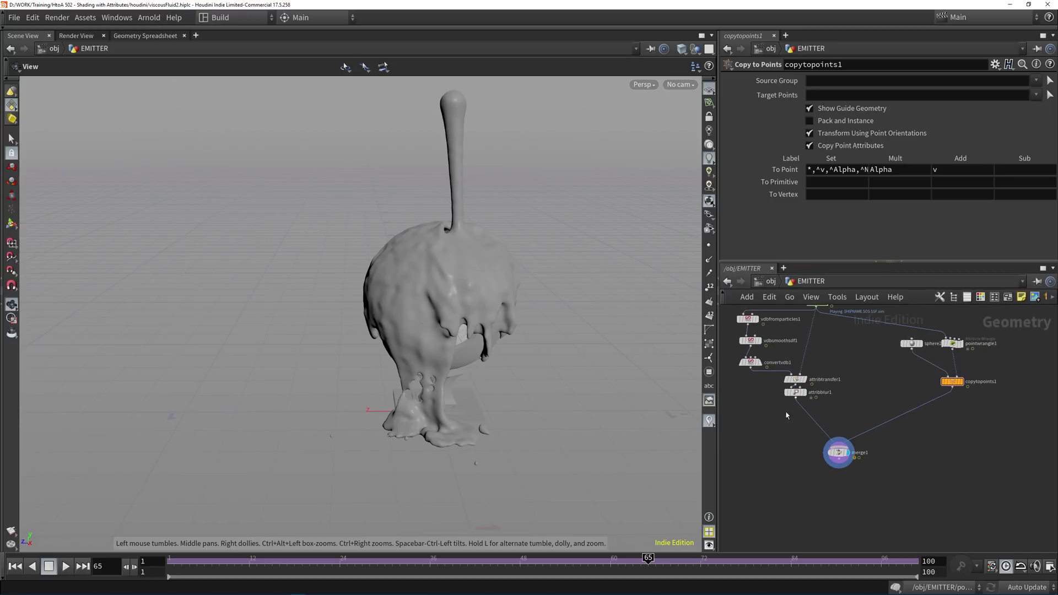
pyautogui.hotkey('ctrl', 's')
# - Show the tree viewer beside the network, collapse the obj branch and open the shop context
pyautogui.hotkey('shift', 'w')
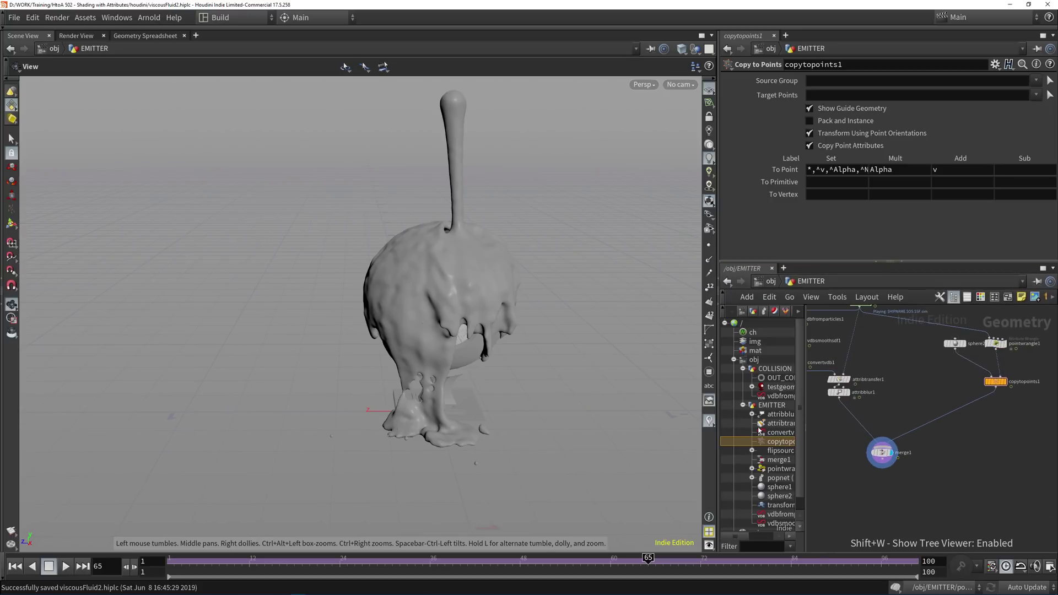
pyautogui.click(734, 359)
pyautogui.click(757, 378)
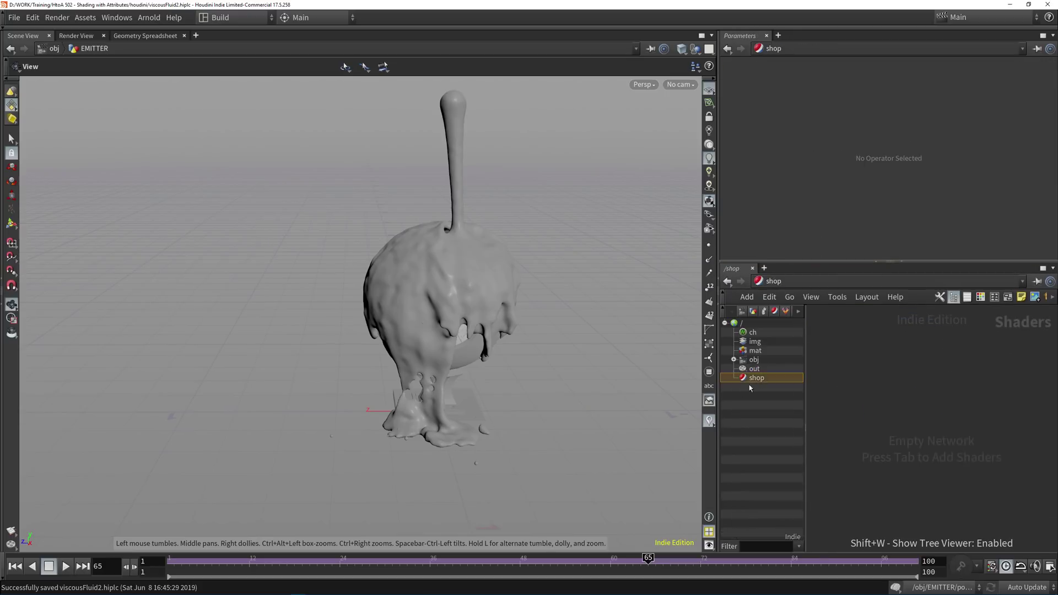
# - Add an Arnold Shader Network node in the shop context and name it liquid
pyautogui.press('Tab')
pyautogui.write('arn')
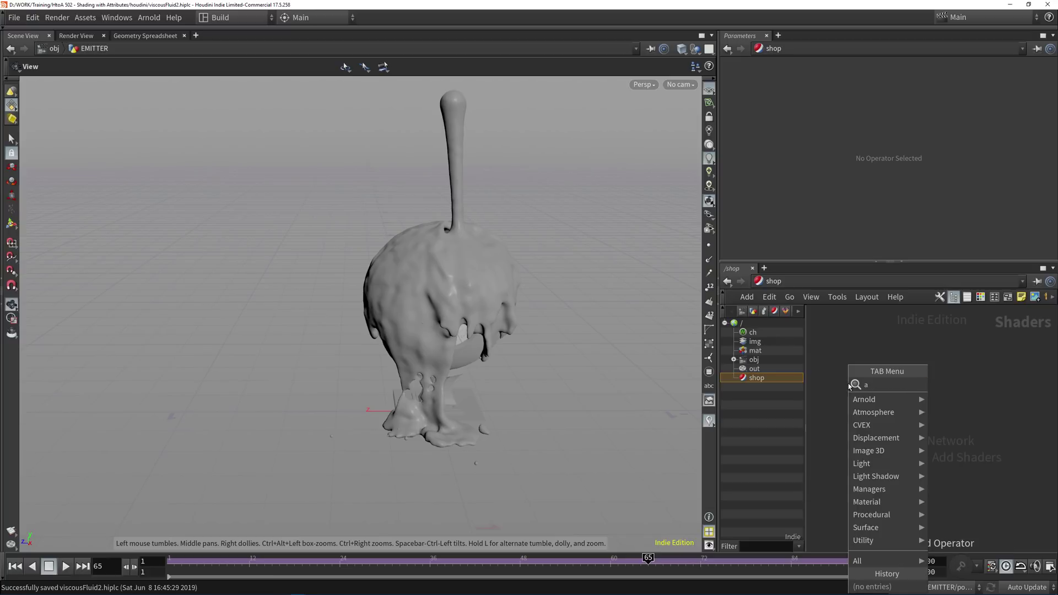
pyautogui.press('Return')
pyautogui.click(848, 383)
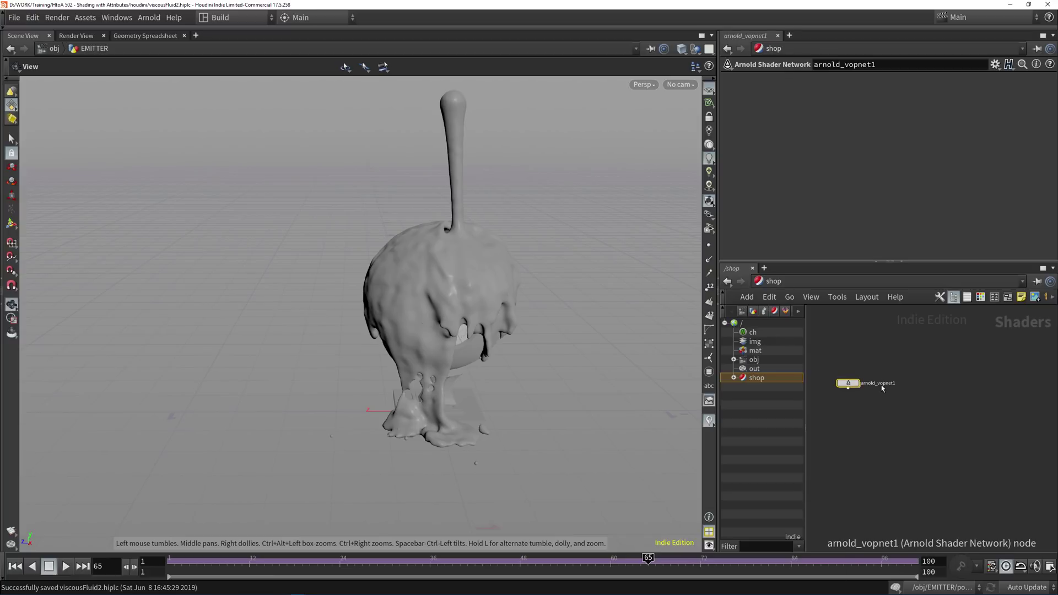
pyautogui.doubleClick(881, 384)
pyautogui.write('liq')
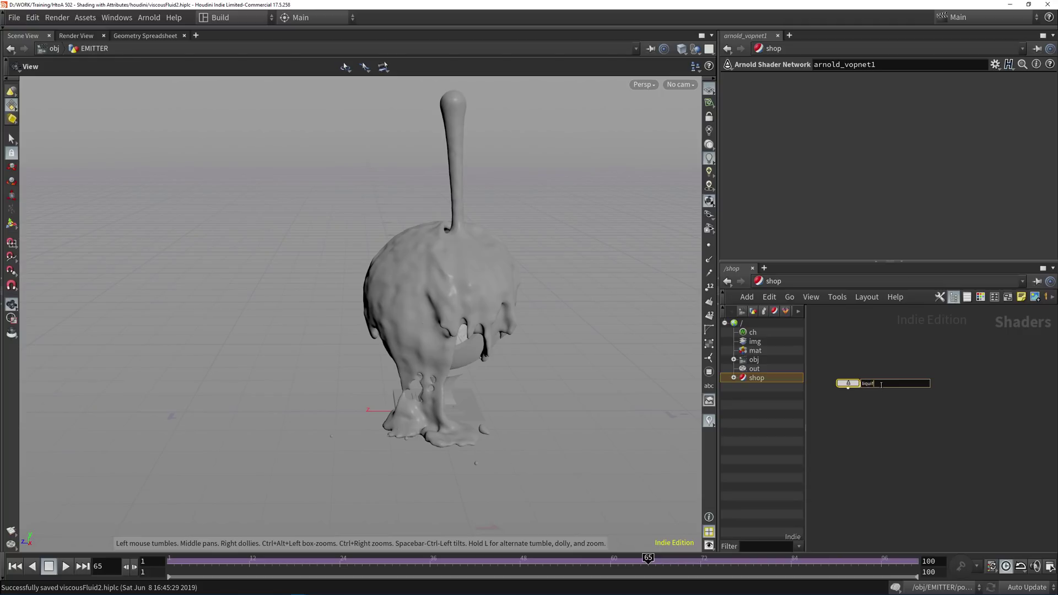
pyautogui.write('uid')
pyautogui.press('Return')
pyautogui.click(864, 420)
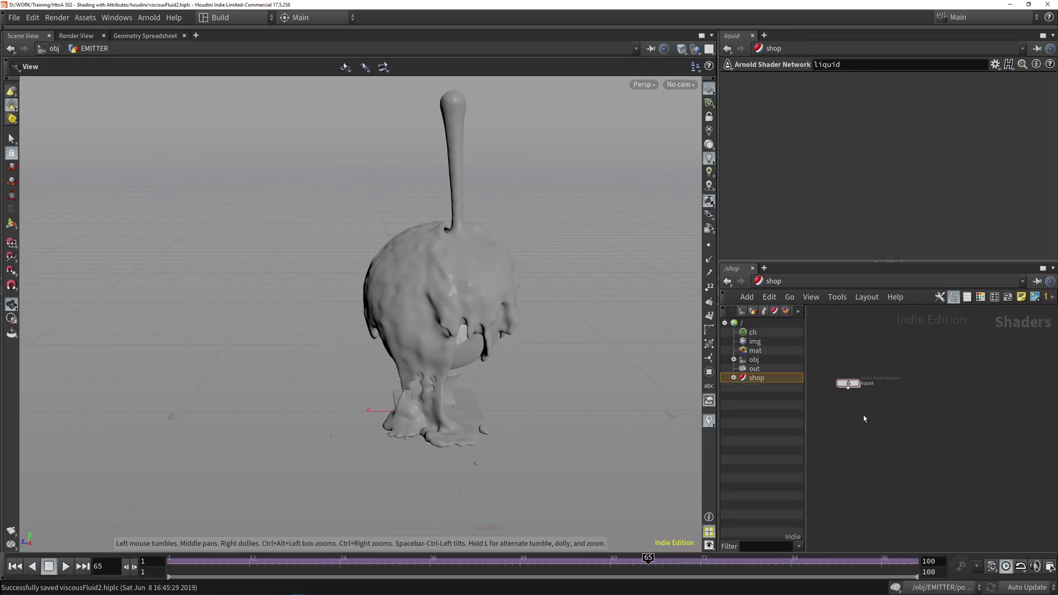
# - Duplicate the liquid shader network just below it and name the copy bubble
pyautogui.keyDown('alt'); pyautogui.moveTo(843, 385); pyautogui.dragTo(864, 420); pyautogui.keyUp('alt')
pyautogui.doubleClick(865, 410)
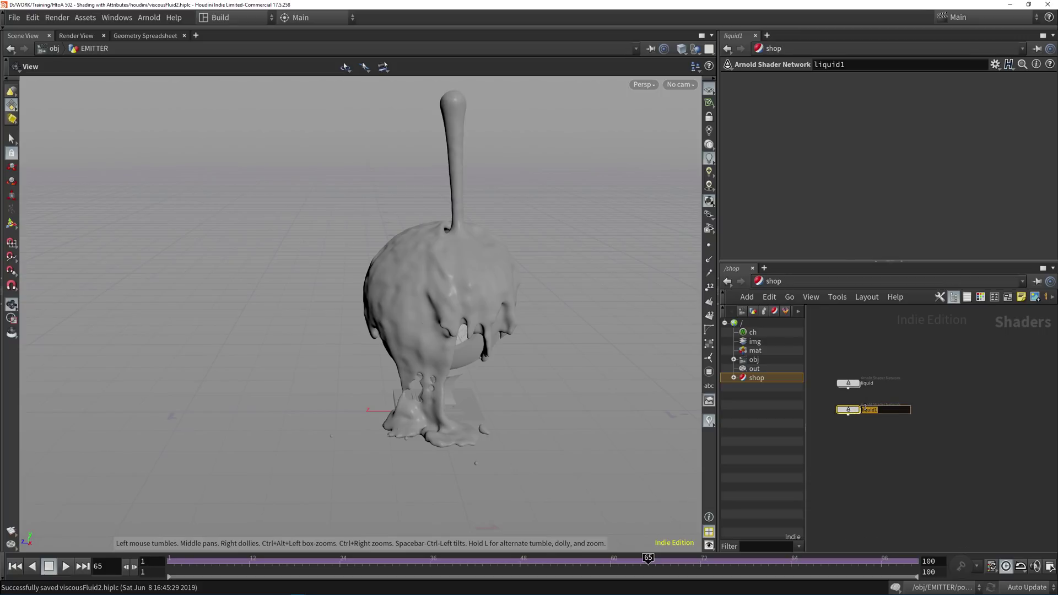
pyautogui.write('bubble')
pyautogui.press('Return')
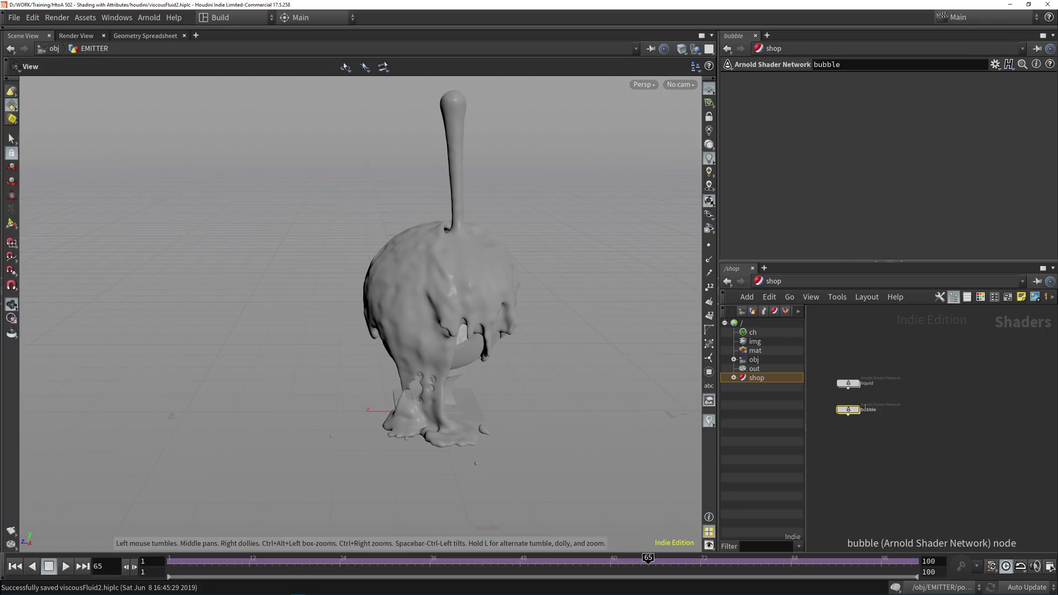
# - Duplicate the bubble shader network just below it and name the copy ballInternal
pyautogui.keyDown('alt'); pyautogui.moveTo(849, 410); pyautogui.dragTo(853, 435); pyautogui.keyUp('alt')
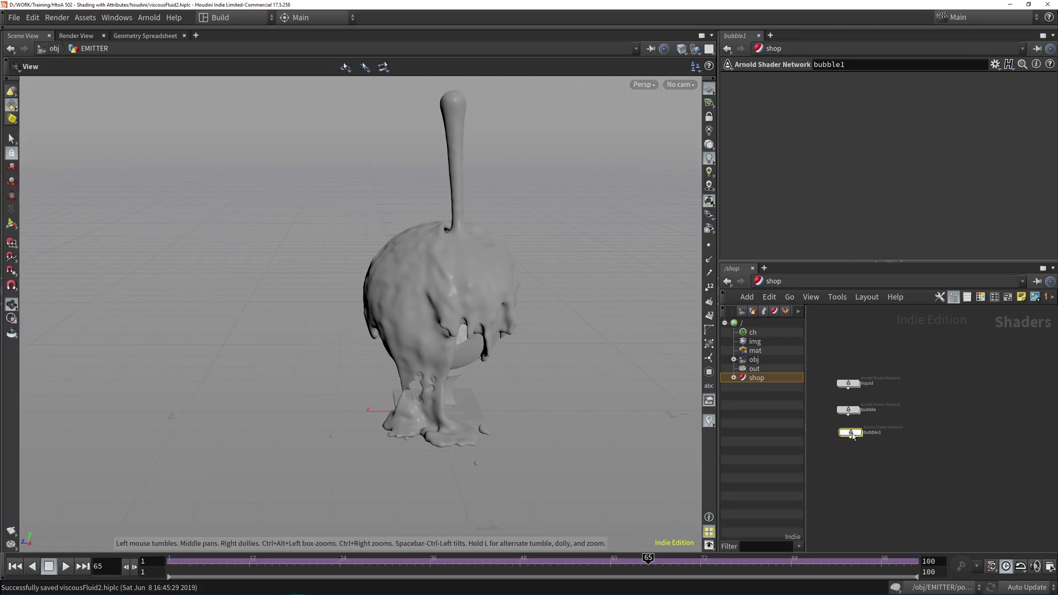
pyautogui.doubleClick(870, 432)
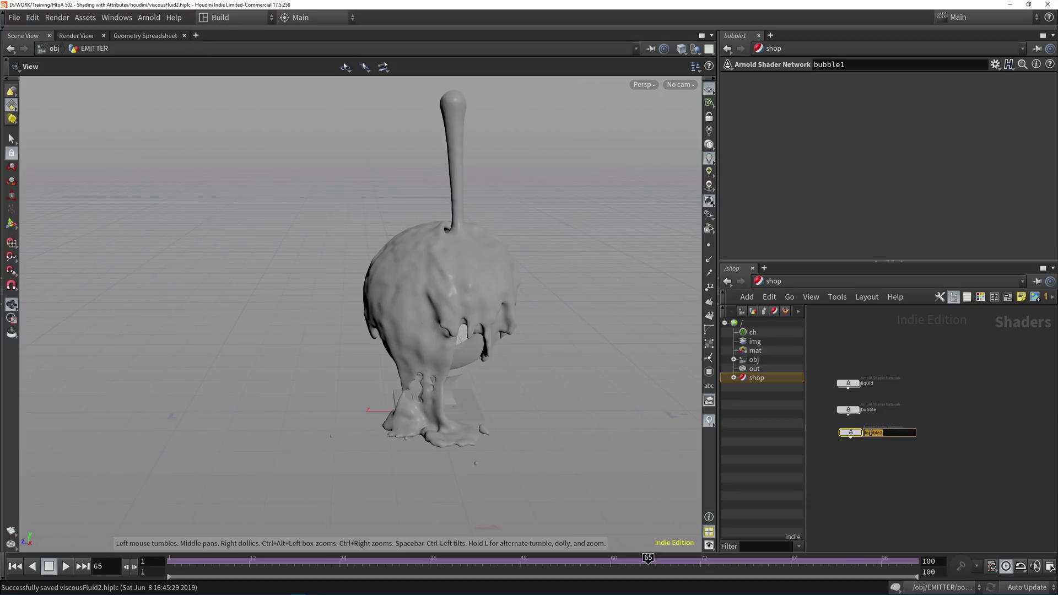
pyautogui.write('ballInternal')
pyautogui.press('Return')
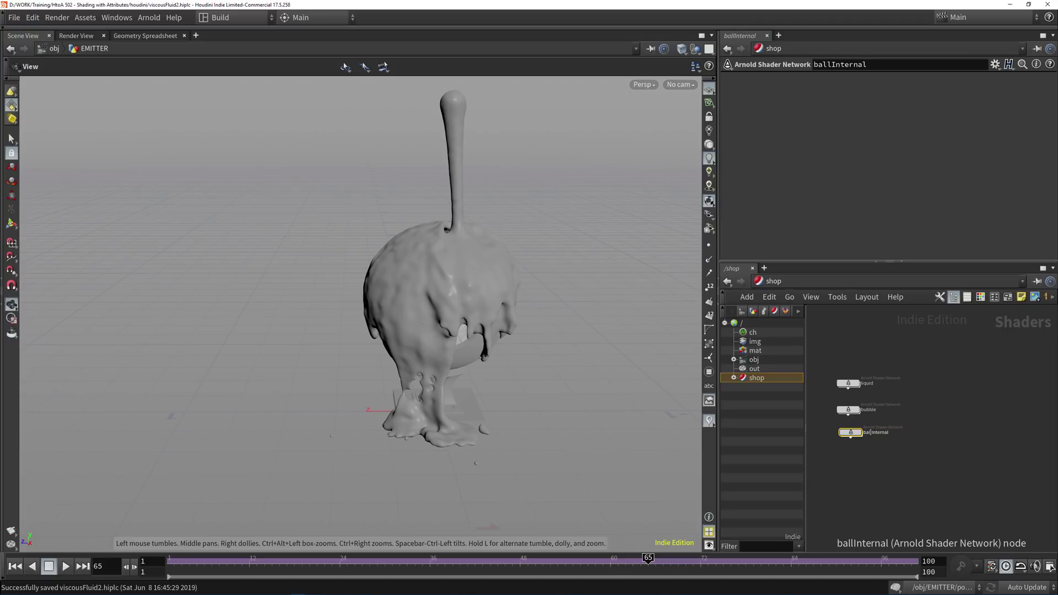
# - Duplicate the ballInternal shader network just below it and name the copy ballExterior
pyautogui.keyDown('alt'); pyautogui.moveTo(851, 433); pyautogui.dragTo(851, 454); pyautogui.keyUp('alt')
pyautogui.doubleClick(881, 455)
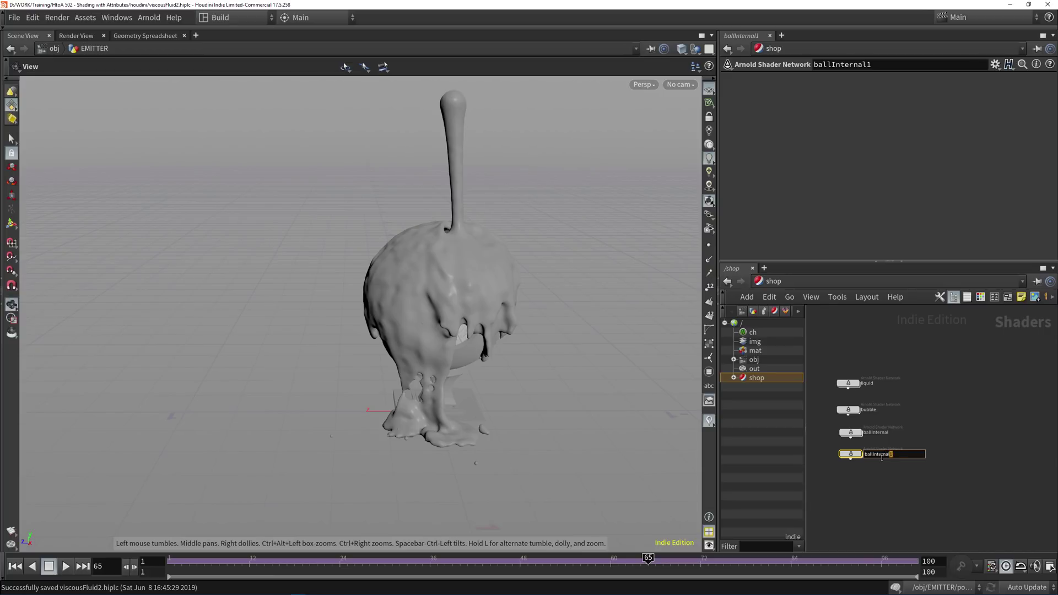
pyautogui.press('BackSpace')
pyautogui.press('BackSpace')
pyautogui.press('BackSpace')
pyautogui.press('BackSpace')
pyautogui.press('BackSpace')
pyautogui.press('BackSpace')
pyautogui.press('BackSpace')
pyautogui.press('BackSpace')
pyautogui.press('BackSpace')
pyautogui.press('BackSpace')
pyautogui.press('BackSpace')
pyautogui.press('BackSpace')
pyautogui.write('ballExterior')
pyautogui.press('Return')
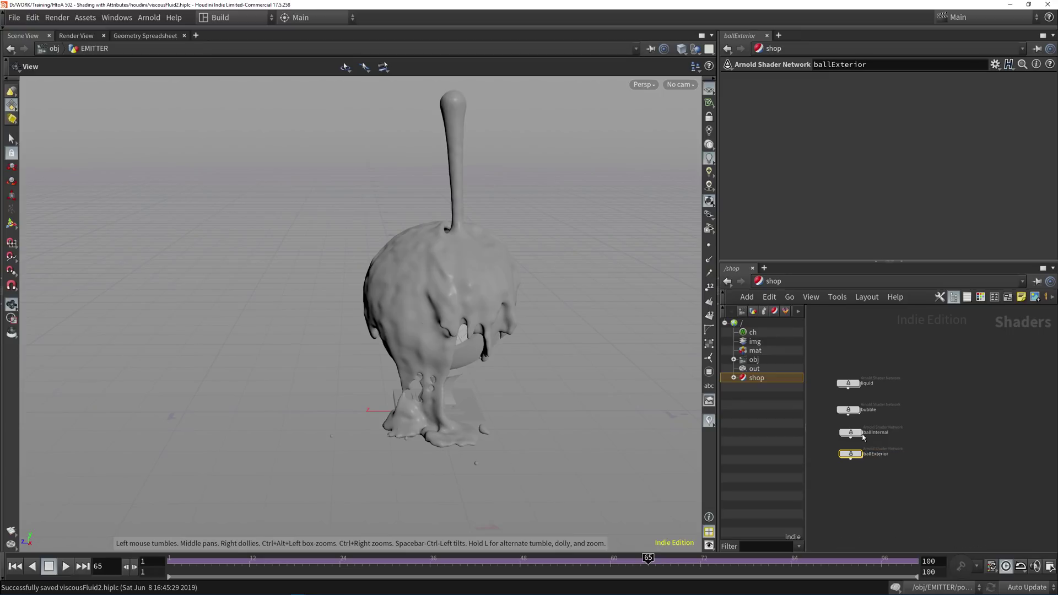
# - Reposition the liquid shader network node slightly so it sits neatly above the bubble node
pyautogui.scroll(3, 927, 443)
pyautogui.moveTo(973, 406); pyautogui.dragTo(994, 421, button='middle')
pyautogui.moveTo(861, 363); pyautogui.dragTo(861, 368)
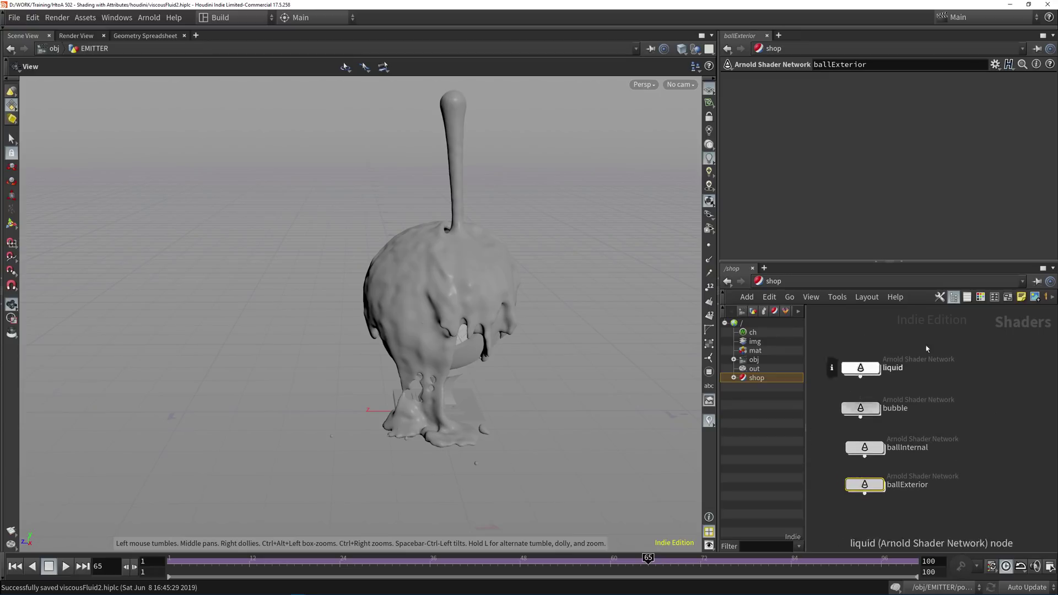
pyautogui.click(926, 348)
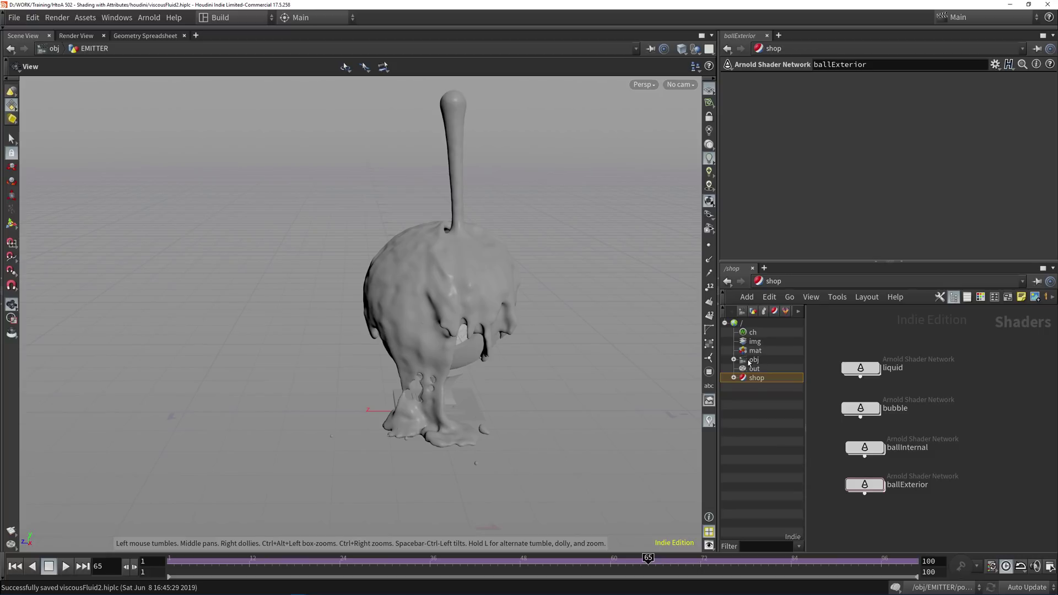
# - Inside the COLLISION object, enable Add Screws and Split by Seam on the shader ball test geometry
pyautogui.click(752, 359)
pyautogui.moveTo(844, 393); pyautogui.dragTo(956, 396, button='middle')
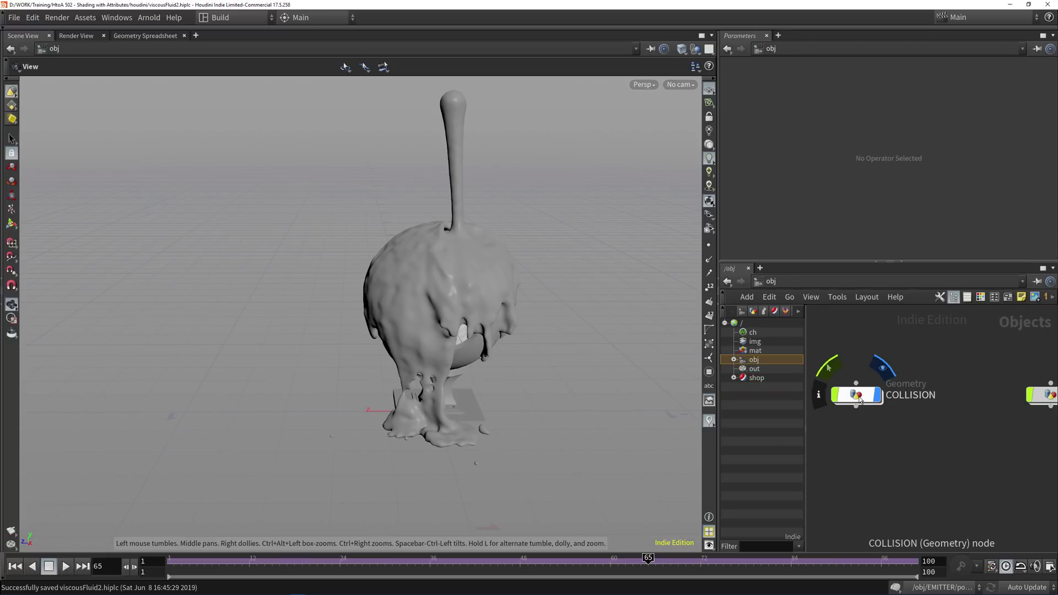
pyautogui.doubleClick(860, 399)
pyautogui.click(867, 368)
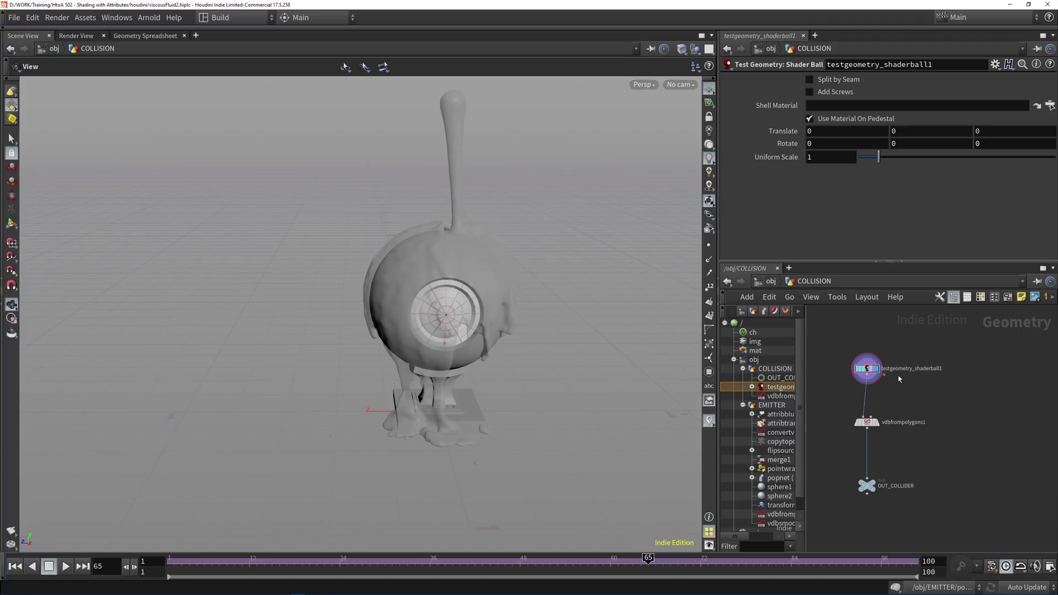
pyautogui.scroll(1, 916, 392)
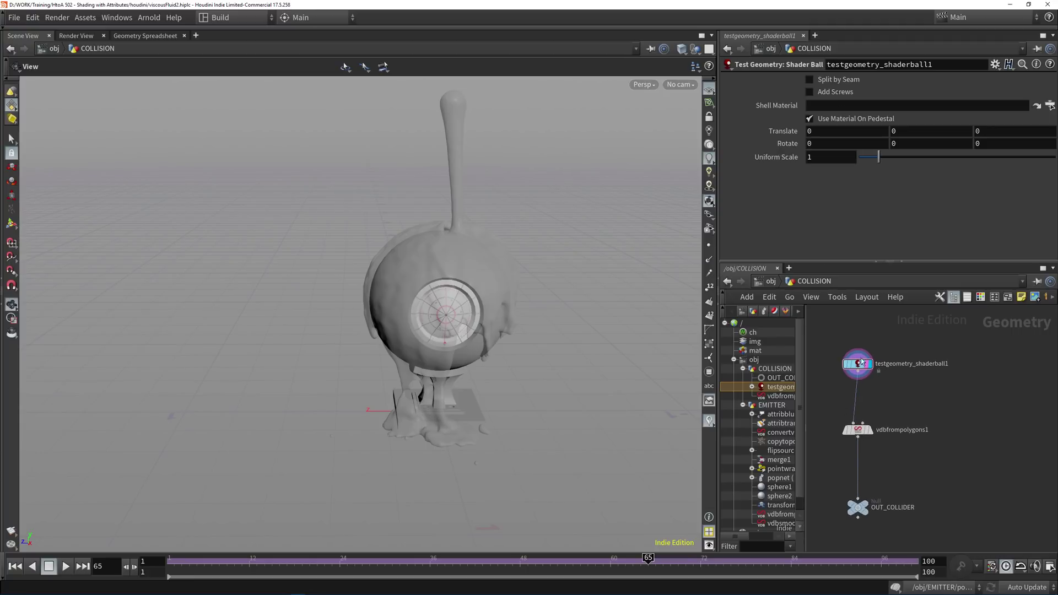
pyautogui.click(829, 93)
pyautogui.click(831, 81)
# - Set the shader ball's Shell Material to /shop/ballExterior and leave Use Material On Pedestal enabled
pyautogui.click(1050, 105)
pyautogui.click(907, 167)
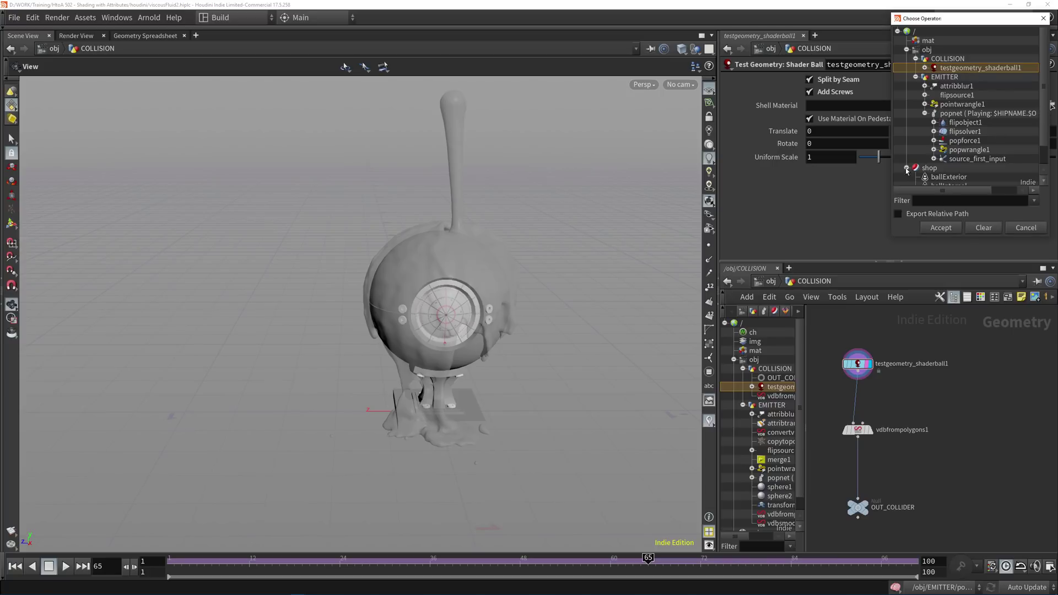
pyautogui.scroll(-1, 913, 175)
pyautogui.doubleClick(949, 153)
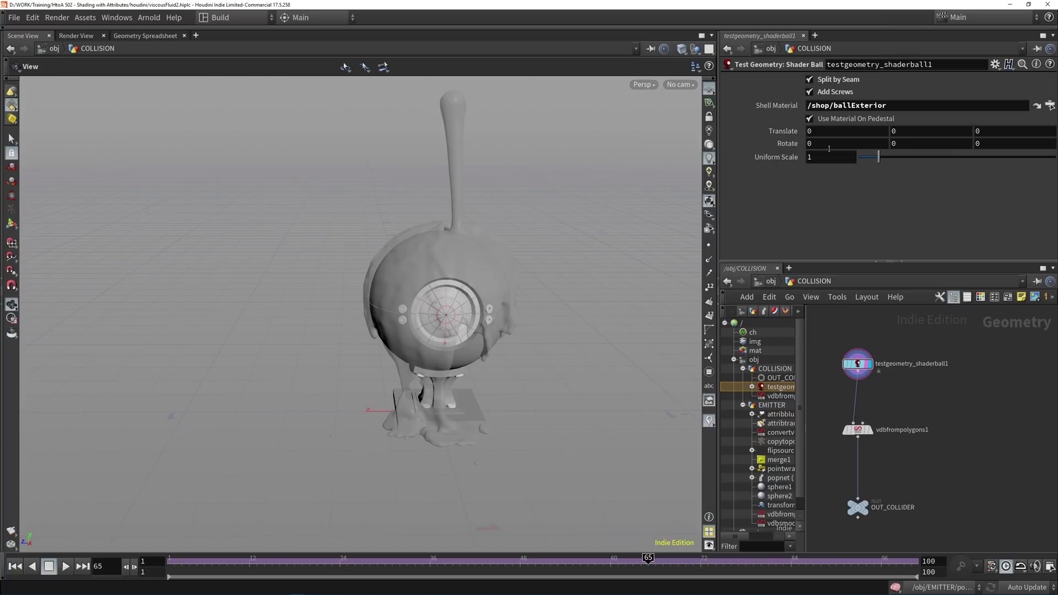
pyautogui.click(830, 120)
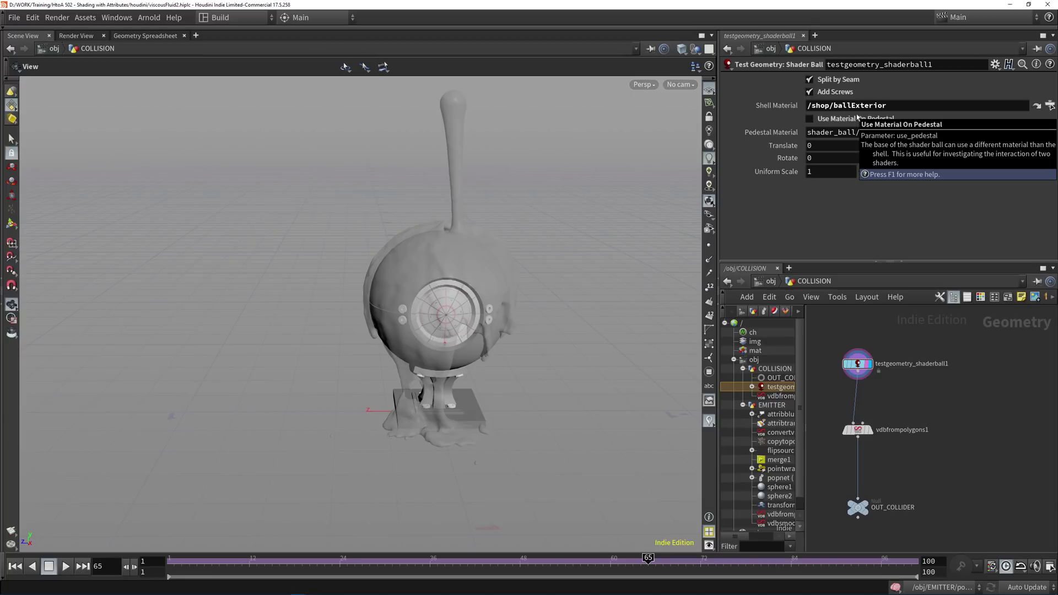
pyautogui.click(855, 119)
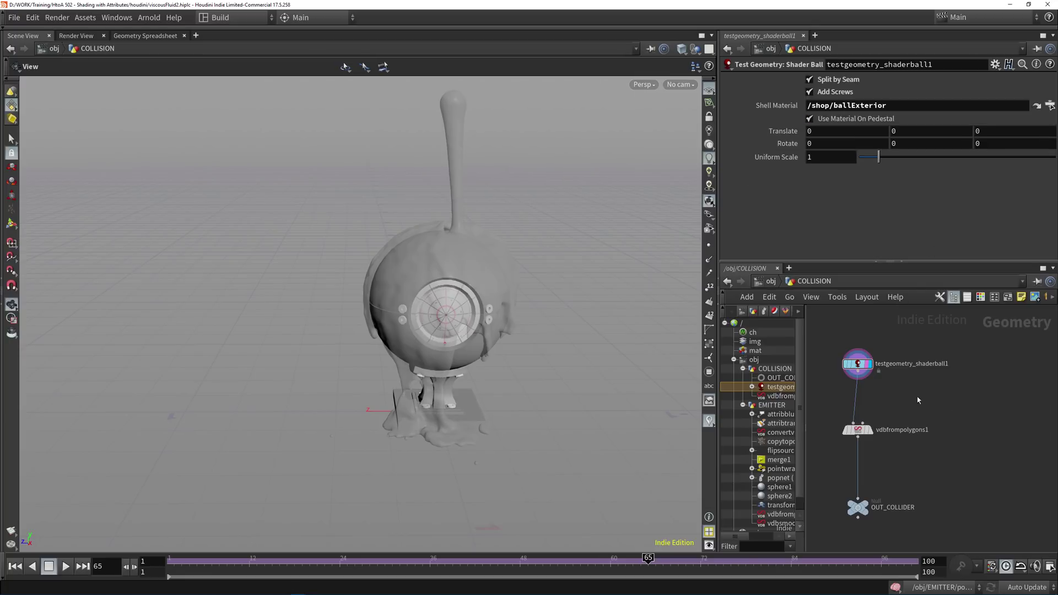
# - Add a Material node on the wire between testgeometry_shaderball1 and vdbfrompolygons1
pyautogui.scroll(2, 918, 400)
pyautogui.press('Tab')
pyautogui.write('ma')
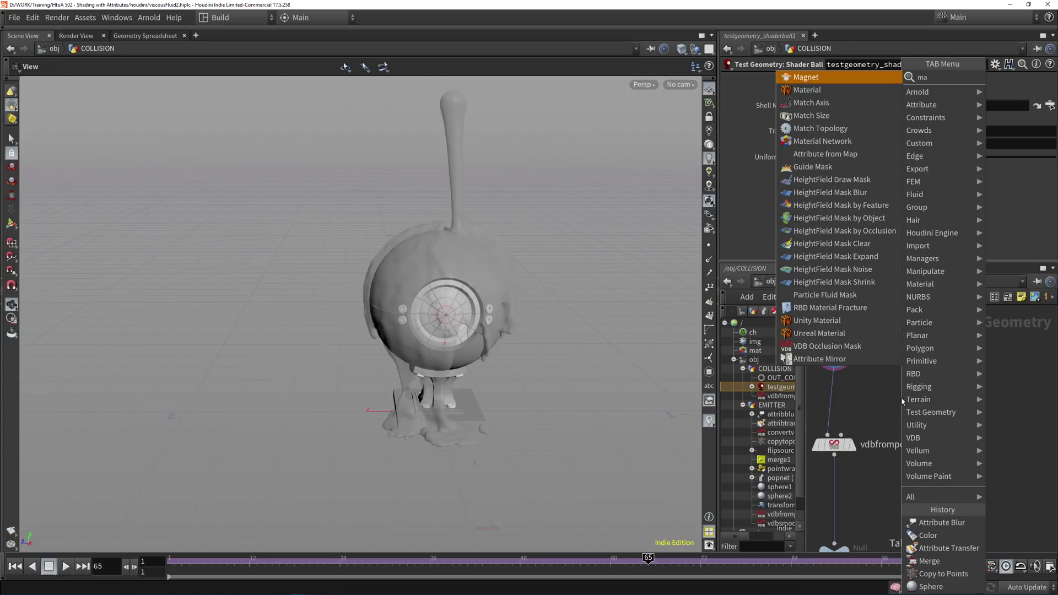
pyautogui.write('ter')
pyautogui.press('Return')
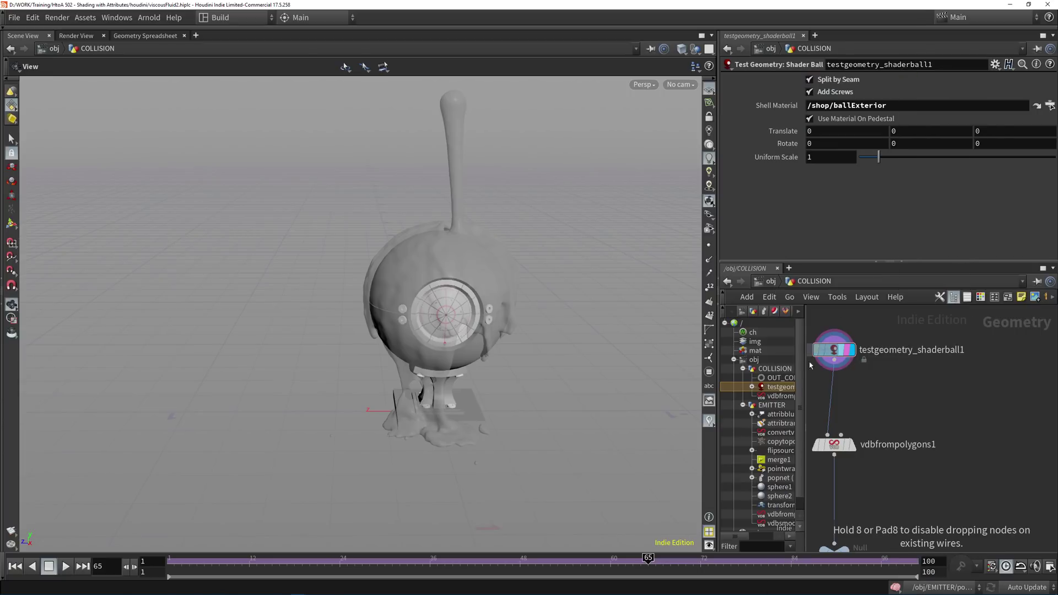
pyautogui.click(834, 392)
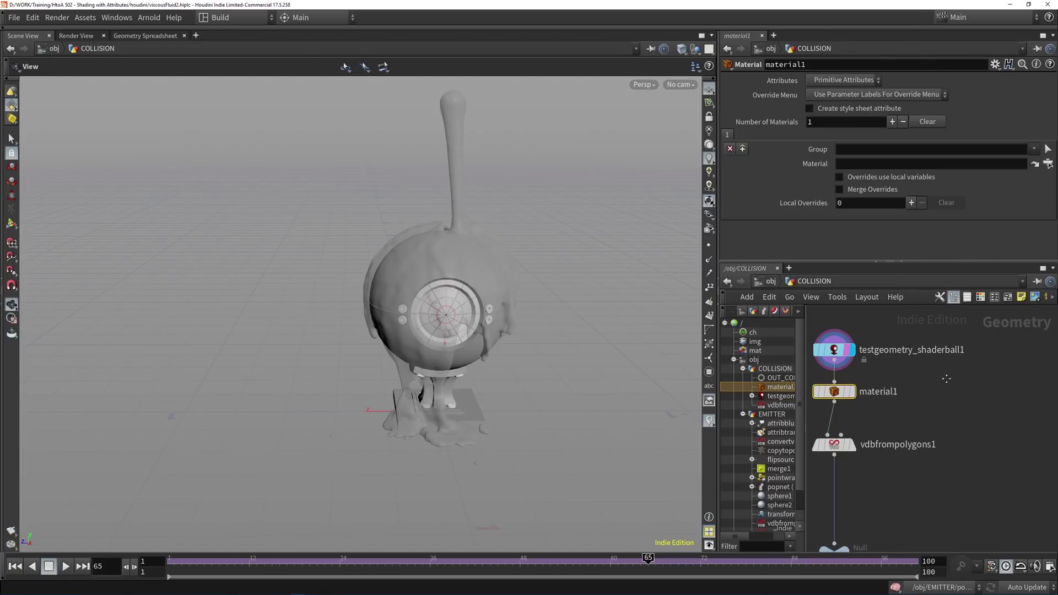
# - Assign /shop/ballInternal as the material of the new Material node in the COLLISION network
pyautogui.moveTo(947, 379); pyautogui.dragTo(1004, 377, button='middle')
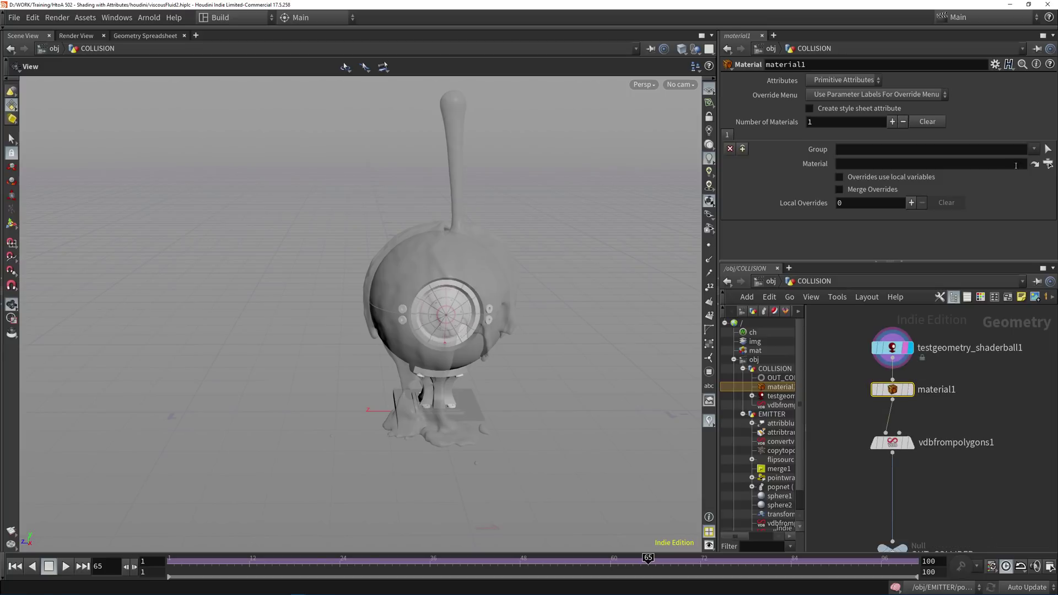
pyautogui.click(1049, 164)
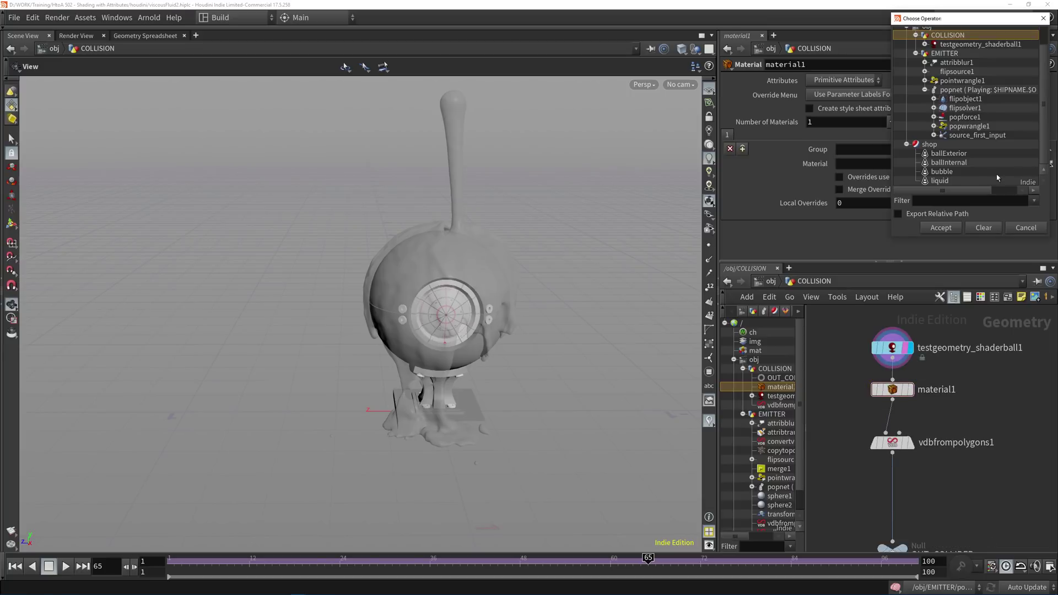
pyautogui.doubleClick(949, 162)
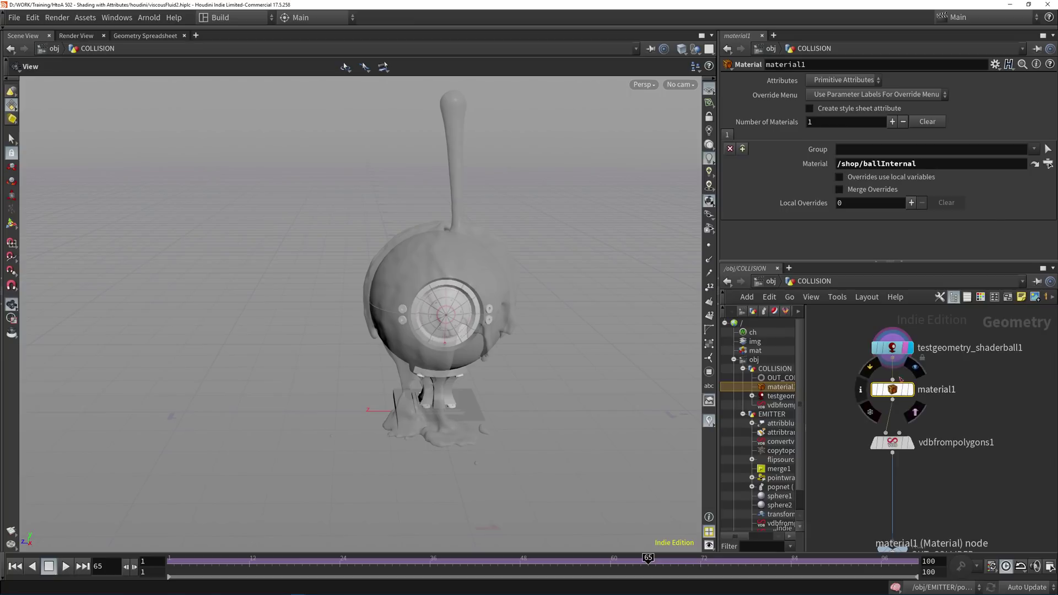
# - Limit the ballInternal material to the groups coregrp, screwsgrp and shellbasegrp
pyautogui.click(1048, 149)
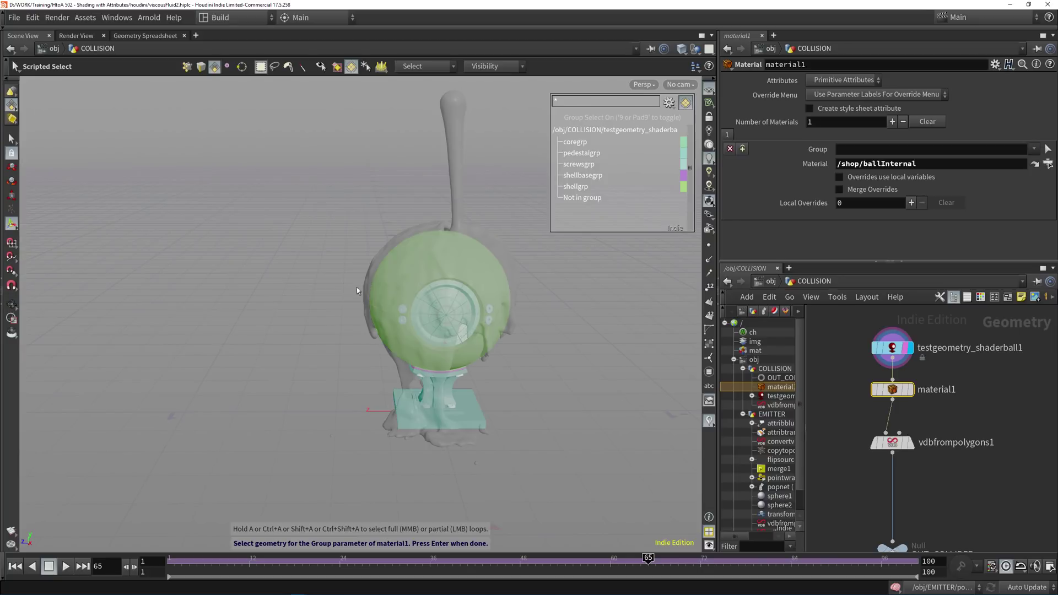
pyautogui.click(945, 380)
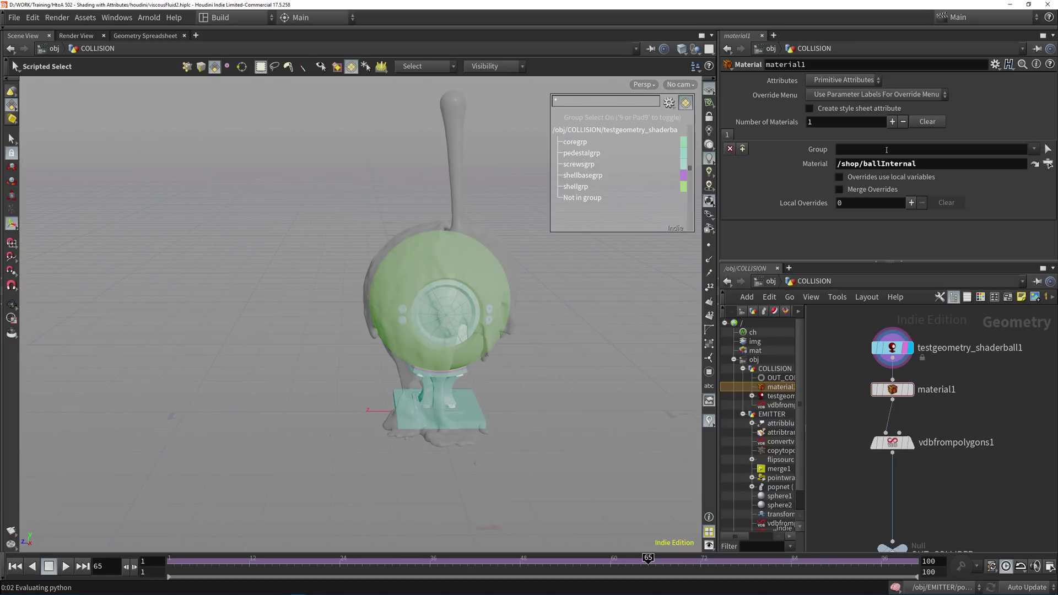
pyautogui.click(885, 151)
pyautogui.write('coregrp screwsgrp shellbasegrp')
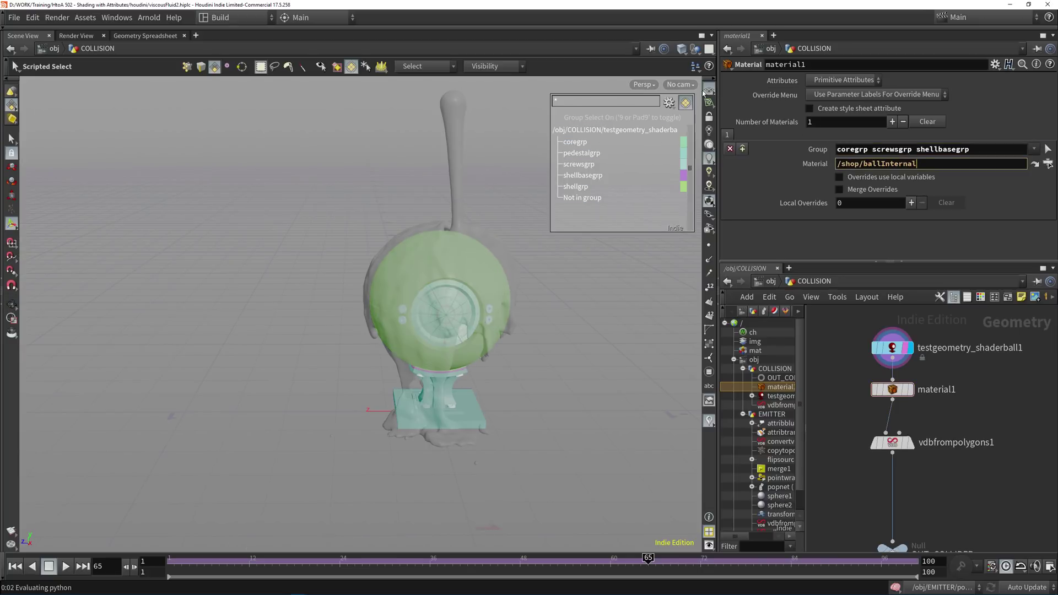
# - Check the groups assigned to the ballInternal material in the viewport, then leave group selection mode
pyautogui.click(686, 102)
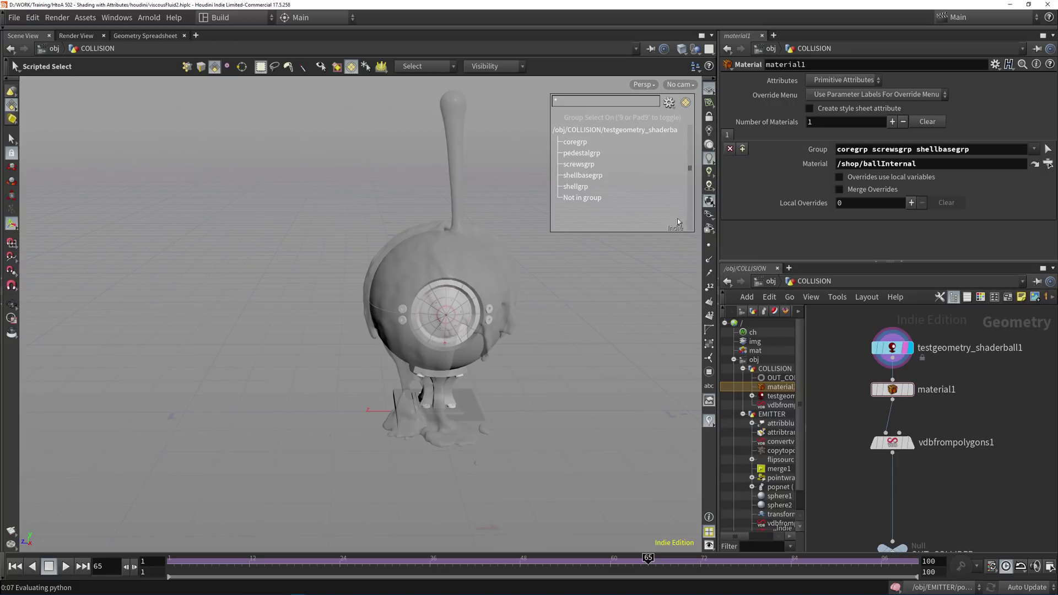
pyautogui.click(1034, 149)
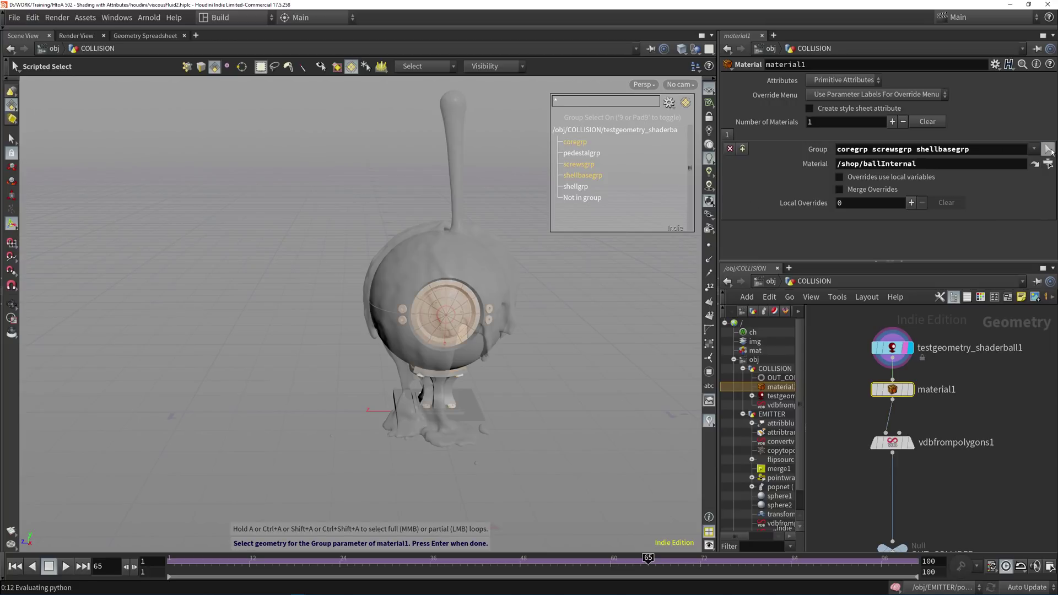
pyautogui.click(669, 102)
pyautogui.click(669, 103)
pyautogui.press('Escape')
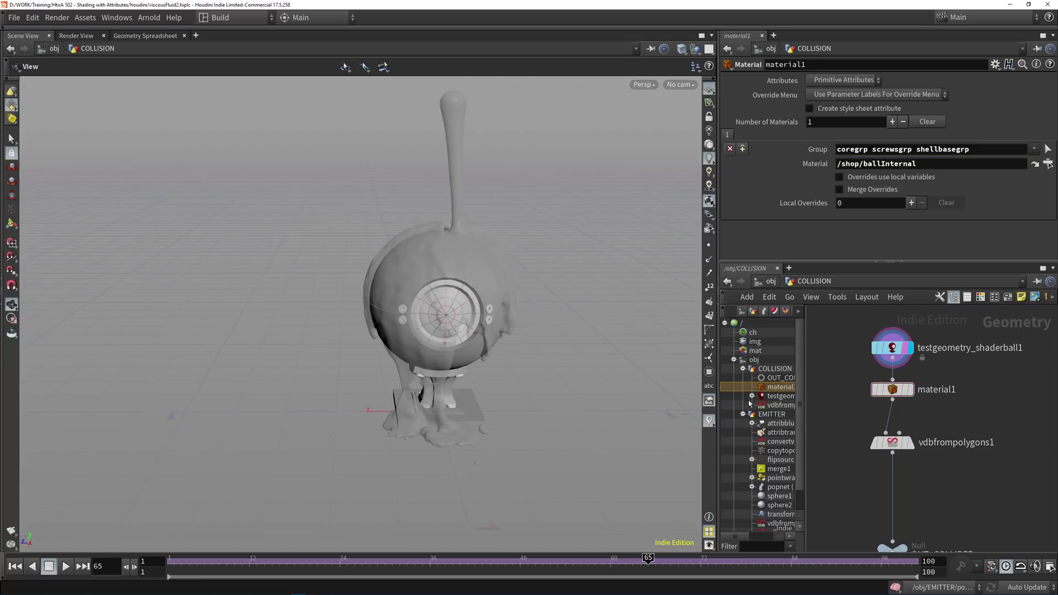
# - Collapse obj and expand shop in the network tree, and go inside the EMITTER object
pyautogui.click(733, 360)
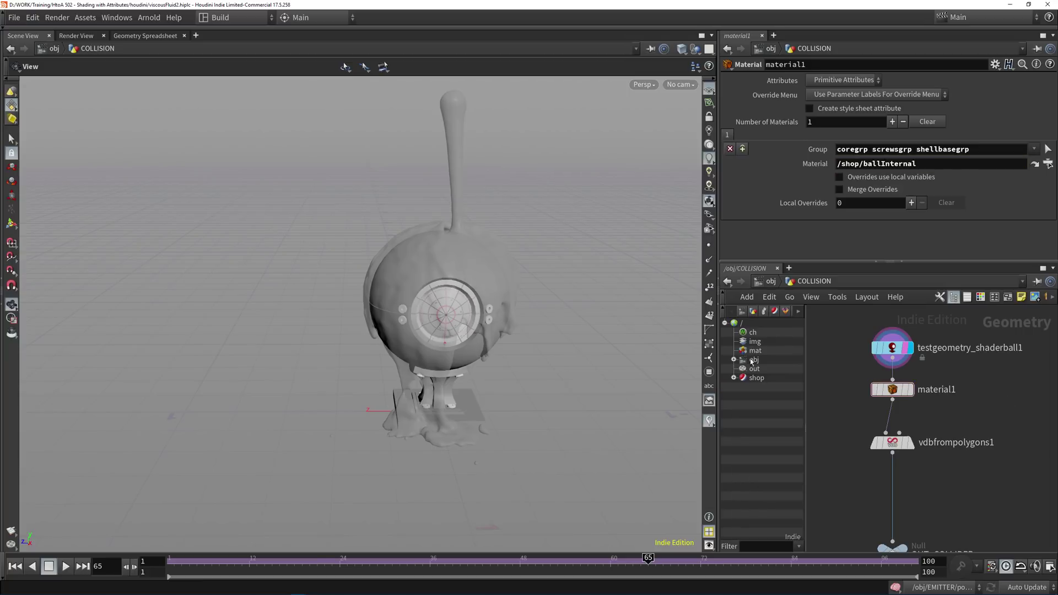
pyautogui.click(732, 379)
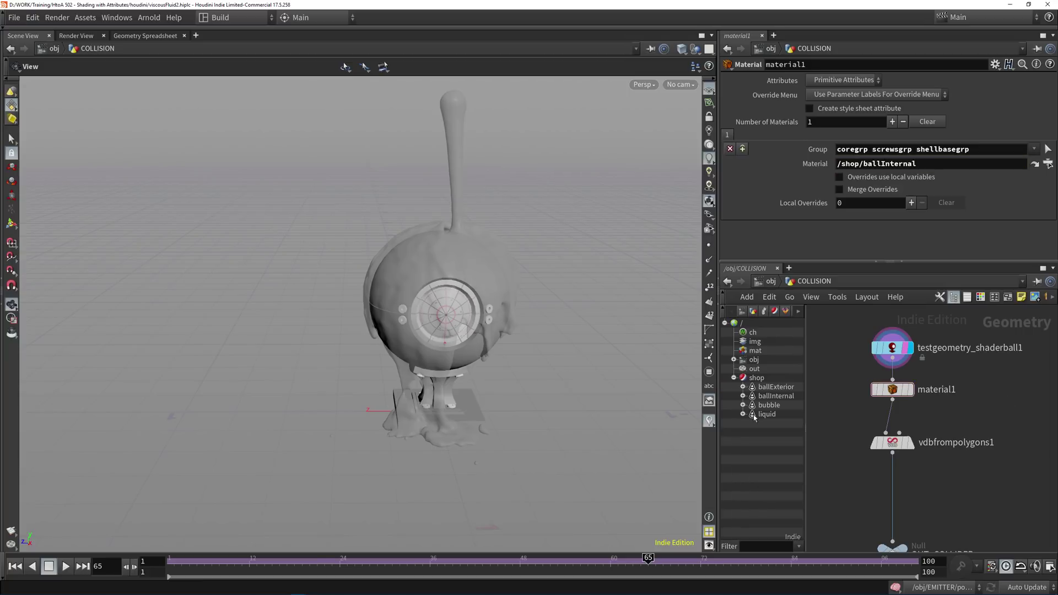
pyautogui.click(755, 359)
pyautogui.click(989, 401)
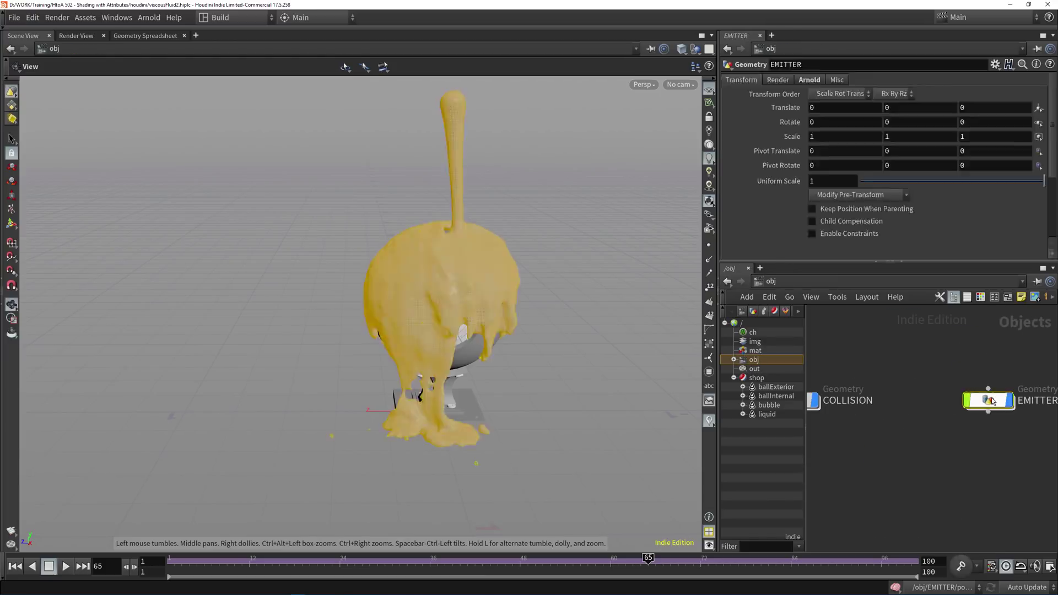
pyautogui.doubleClick(991, 401)
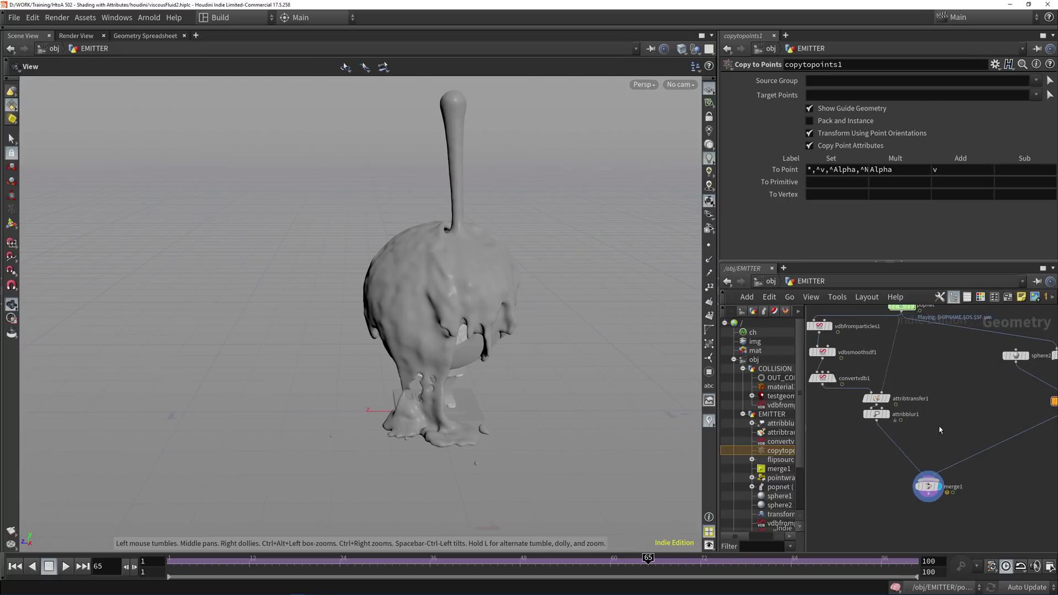
# - Add a Material node on the wire between attribblur1 and merge1
pyautogui.press('Tab')
pyautogui.write('te')
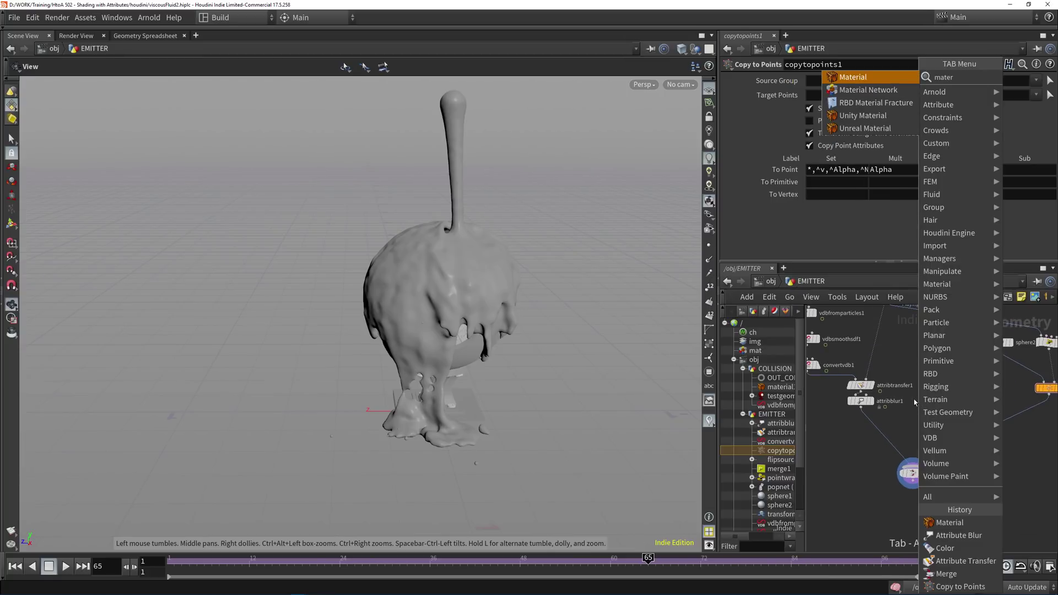
pyautogui.click(826, 77)
pyautogui.click(873, 439)
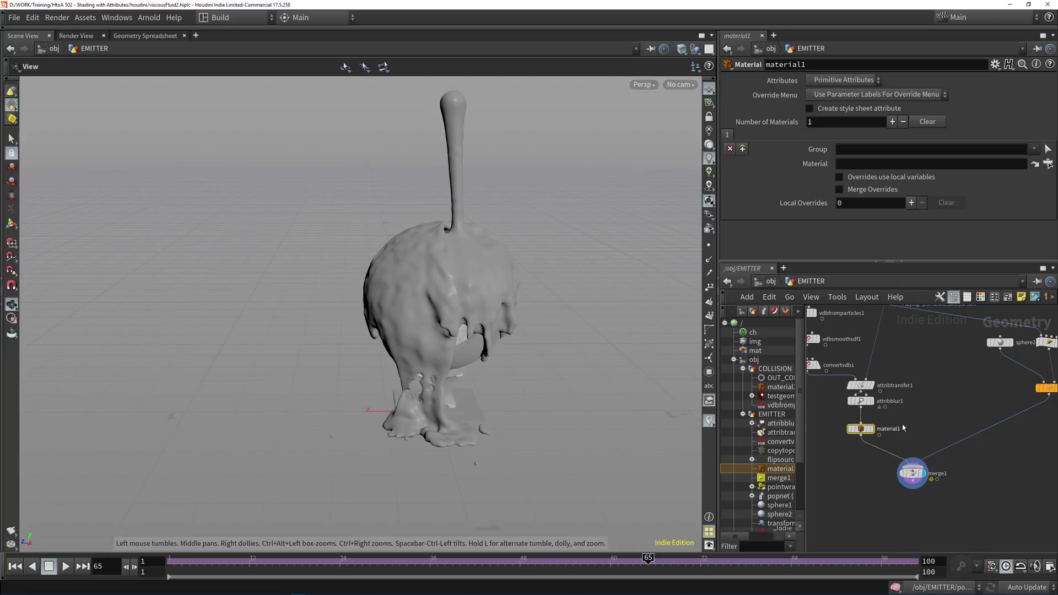
# - Duplicate the Material node and insert the copy on the wire between copytopoints1 and merge1
pyautogui.keyDown('alt'); pyautogui.moveTo(861, 429); pyautogui.dragTo(970, 413); pyautogui.keyUp('alt')
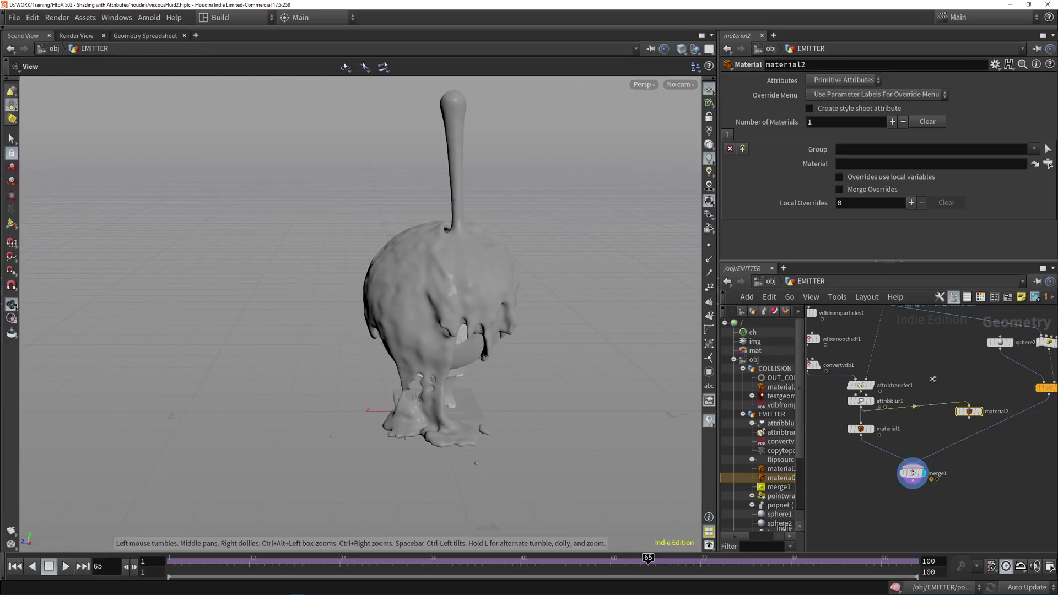
pyautogui.moveTo(933, 379); pyautogui.dragTo(982, 431)
pyautogui.moveTo(997, 448); pyautogui.dragTo(961, 449, button='middle')
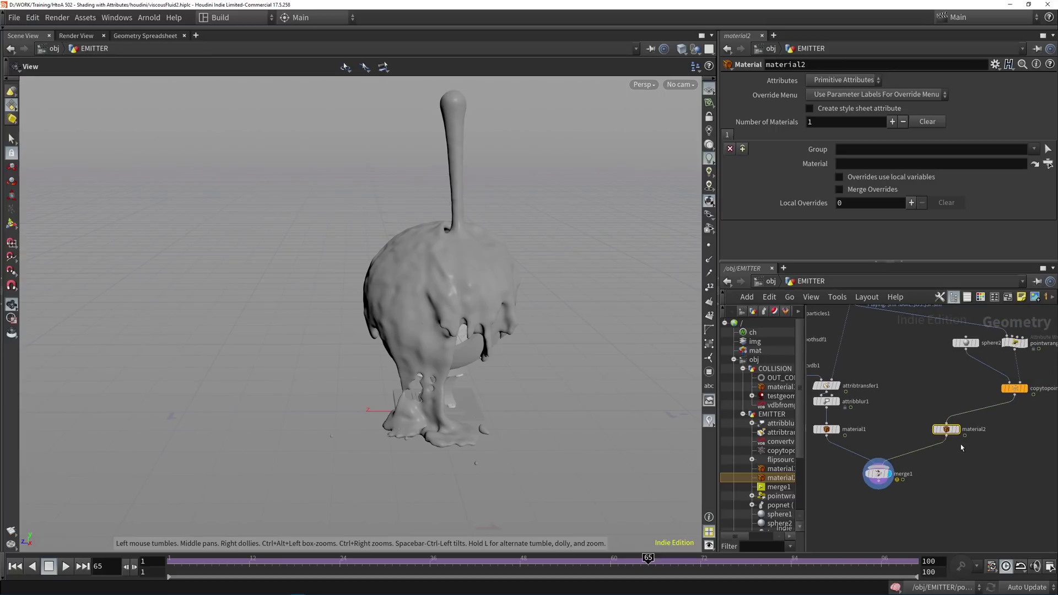
# - Display the material2 node on the bubble branch and assign /shop/bubble as its material
pyautogui.click(959, 430)
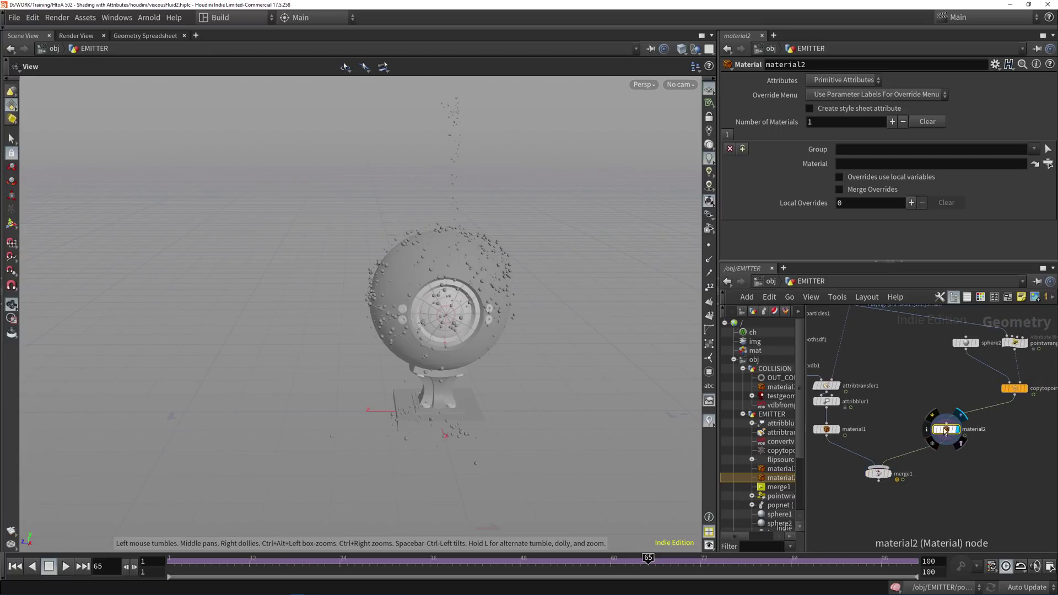
pyautogui.moveTo(946, 430); pyautogui.dragTo(982, 431)
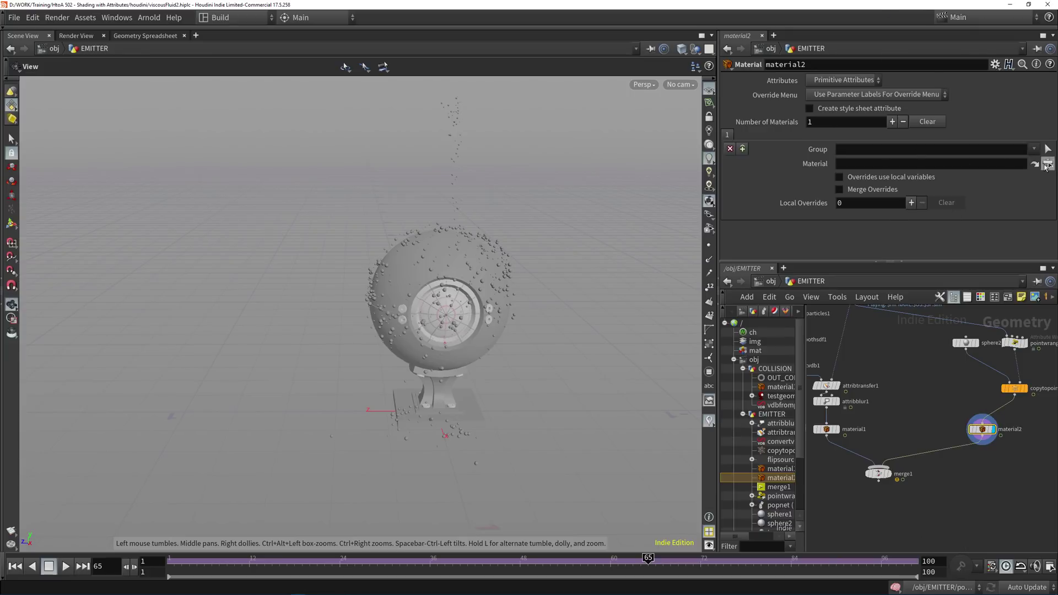
pyautogui.click(1046, 164)
pyautogui.doubleClick(944, 173)
# - Assign /shop/liquid to the material1 node on the fluid branch and save the scene
pyautogui.click(828, 430)
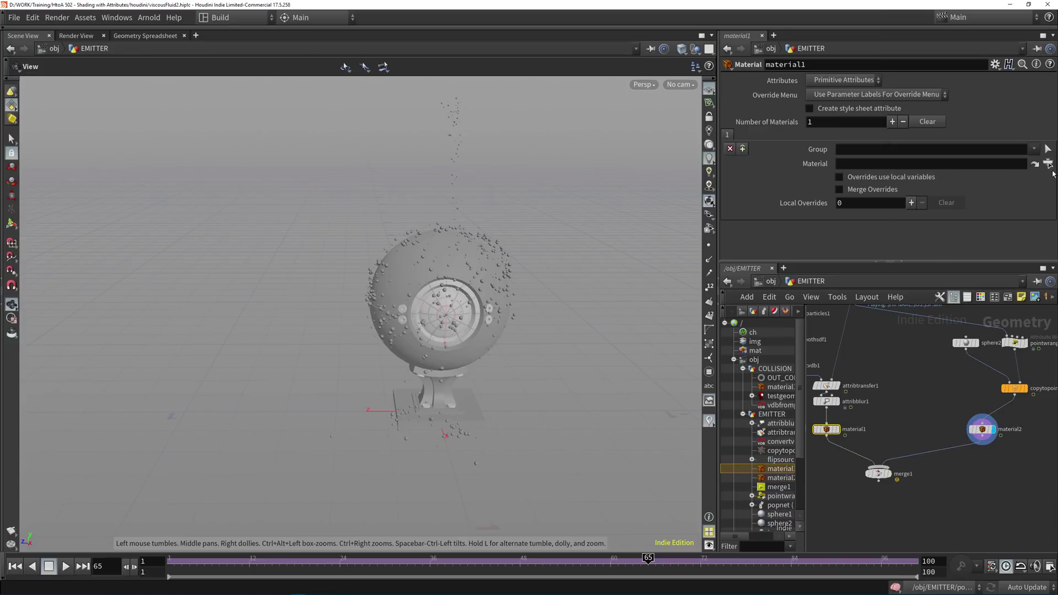
pyautogui.click(1047, 165)
pyautogui.doubleClick(944, 181)
pyautogui.hotkey('ctrl', 's')
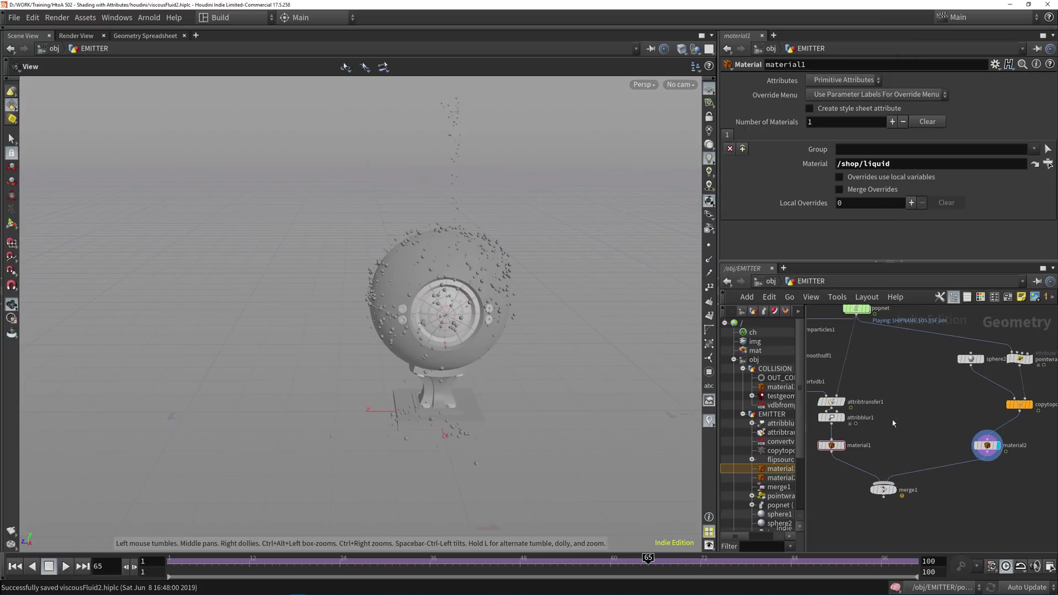
# - Collapse the obj tree and select the liquid shader network in the shop context
pyautogui.scroll(-2, 767, 489)
pyautogui.scroll(2, 767, 489)
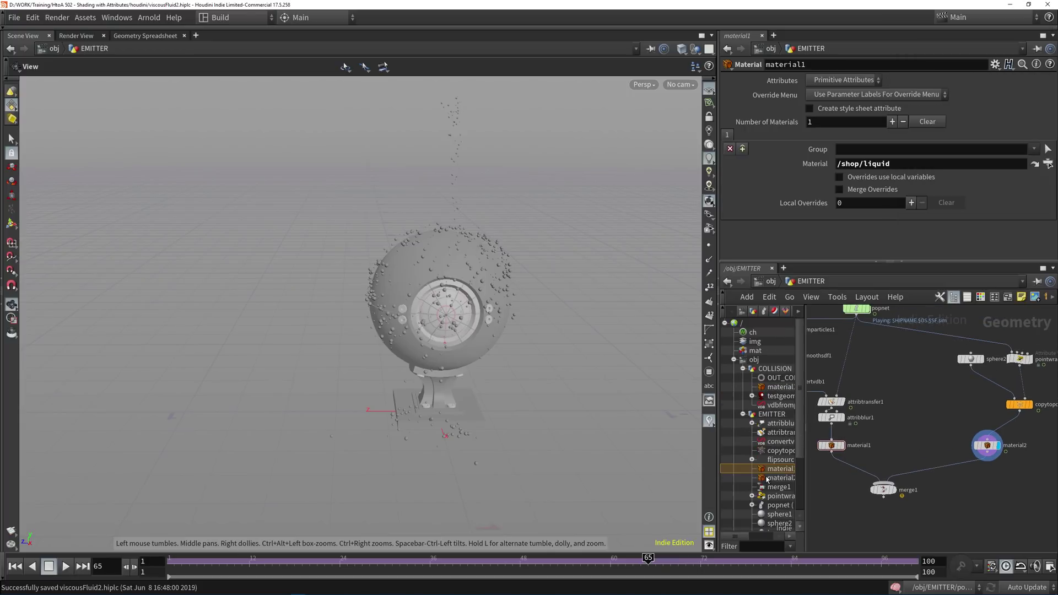
pyautogui.click(733, 359)
pyautogui.click(767, 414)
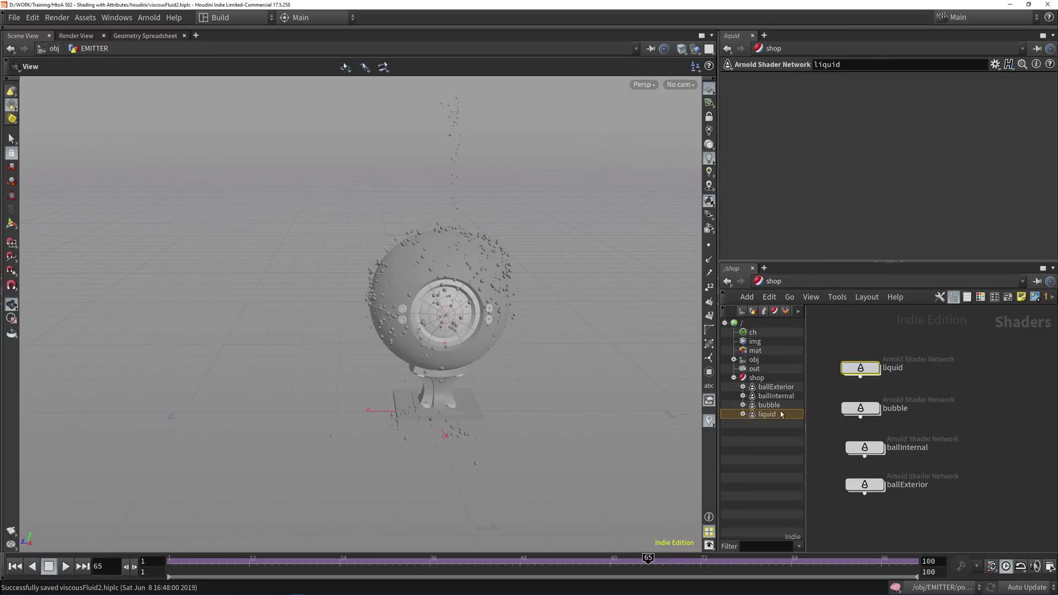
# - Open the liquid shader network and add a Standard Surface node beside OUT_material
pyautogui.doubleClick(871, 369)
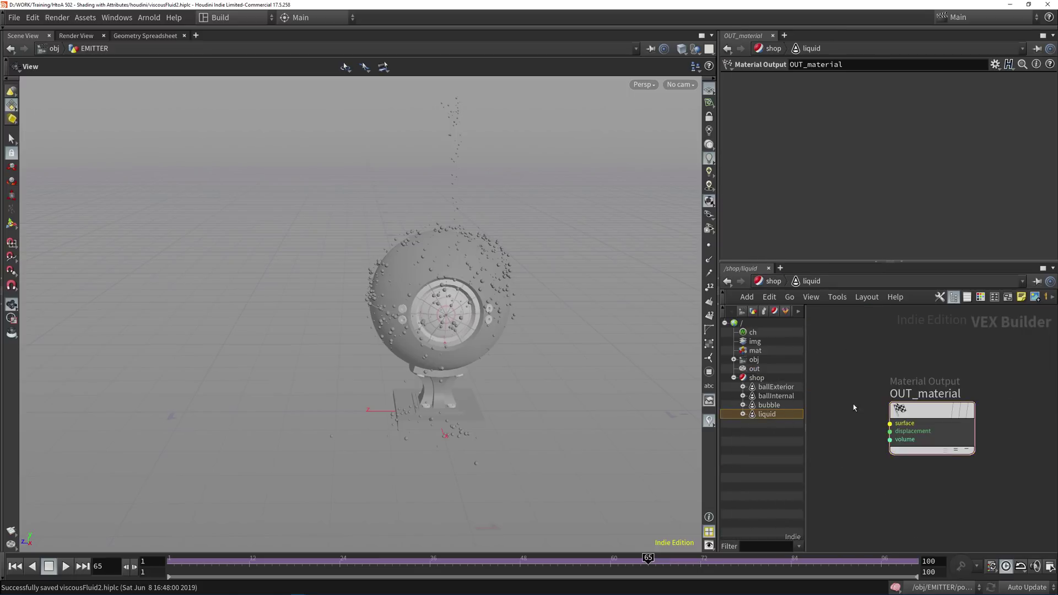
pyautogui.moveTo(853, 405); pyautogui.dragTo(925, 400, button='middle')
pyautogui.press('u')
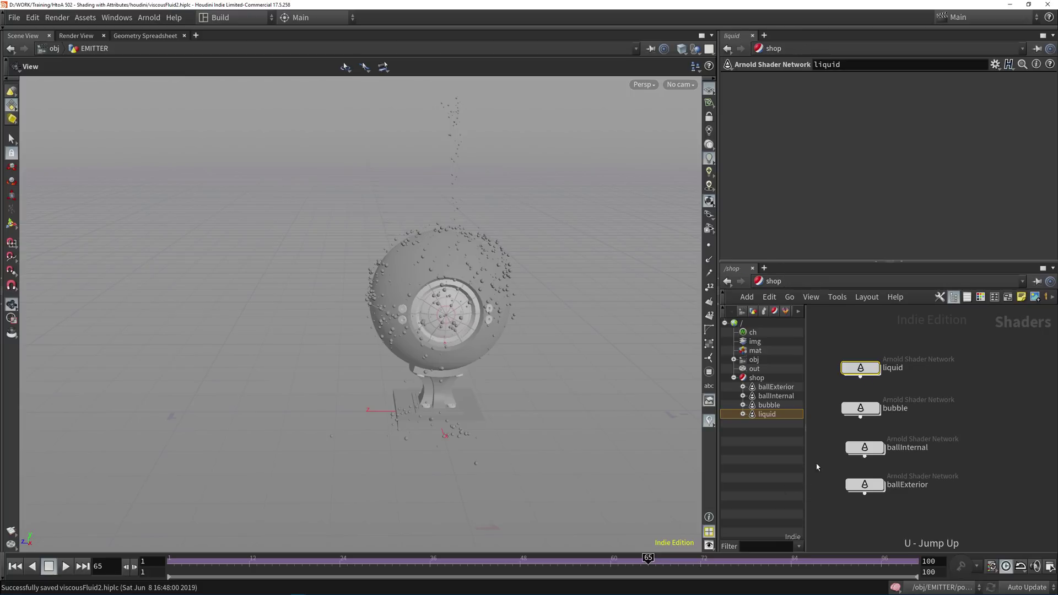
pyautogui.doubleClick(863, 368)
pyautogui.moveTo(839, 424); pyautogui.dragTo(897, 420, button='middle')
pyautogui.scroll(-3, 892, 415)
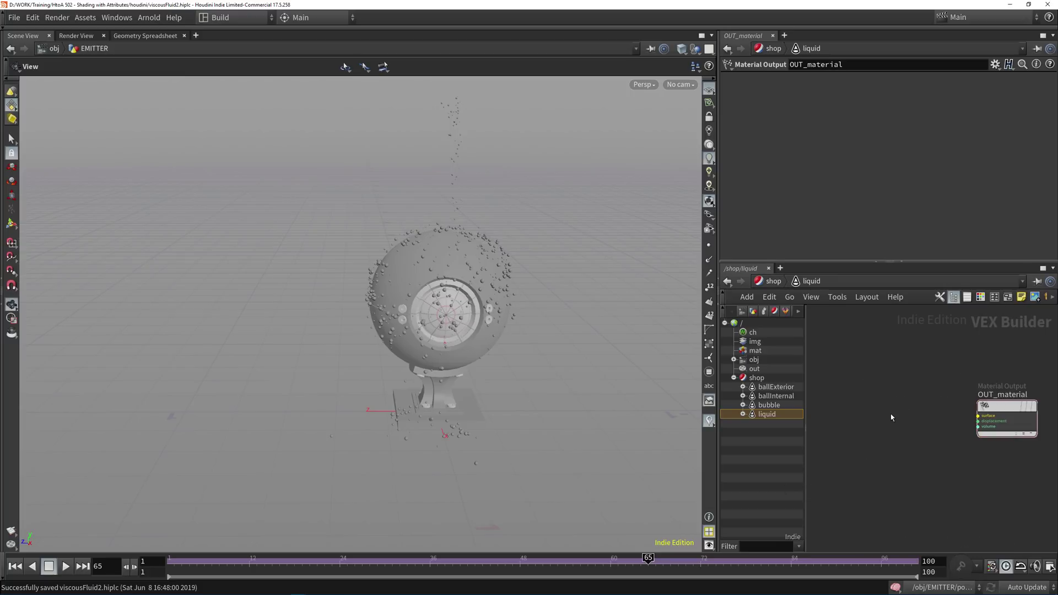
pyautogui.press('Tab')
pyautogui.write('s')
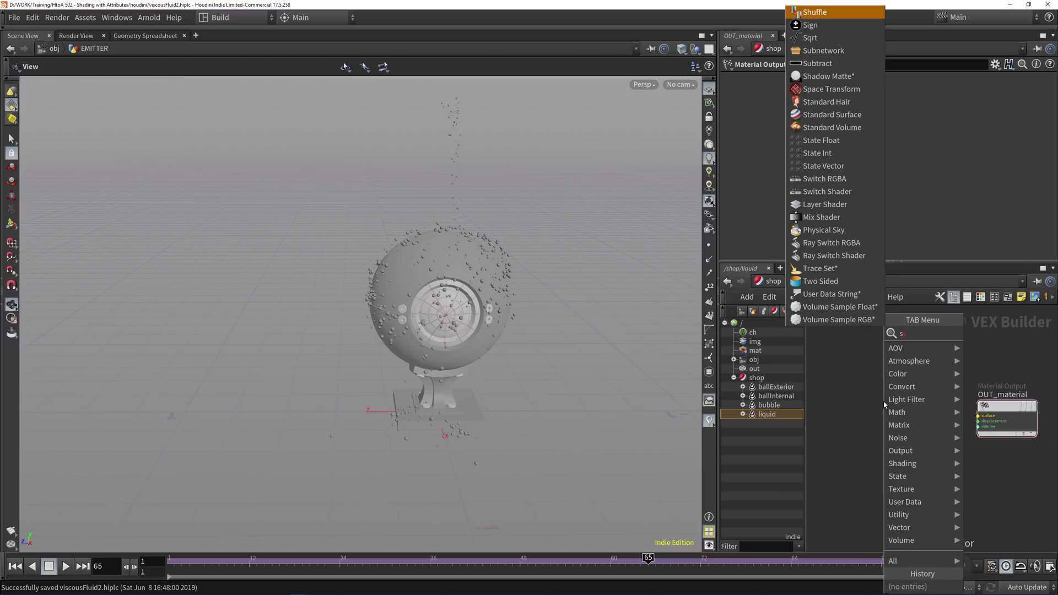
pyautogui.write('ur')
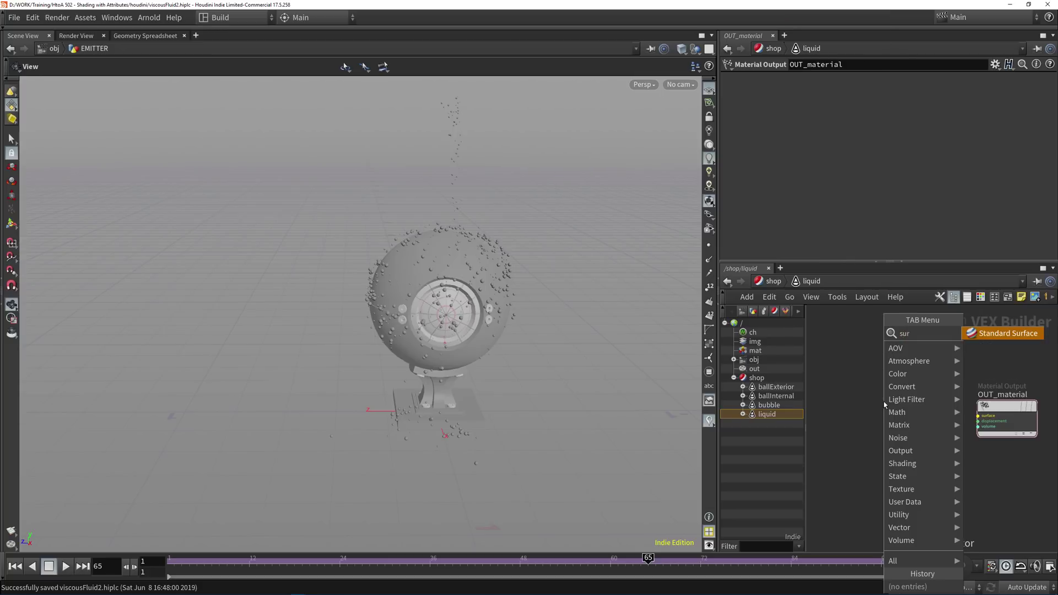
pyautogui.click(1019, 339)
pyautogui.click(893, 408)
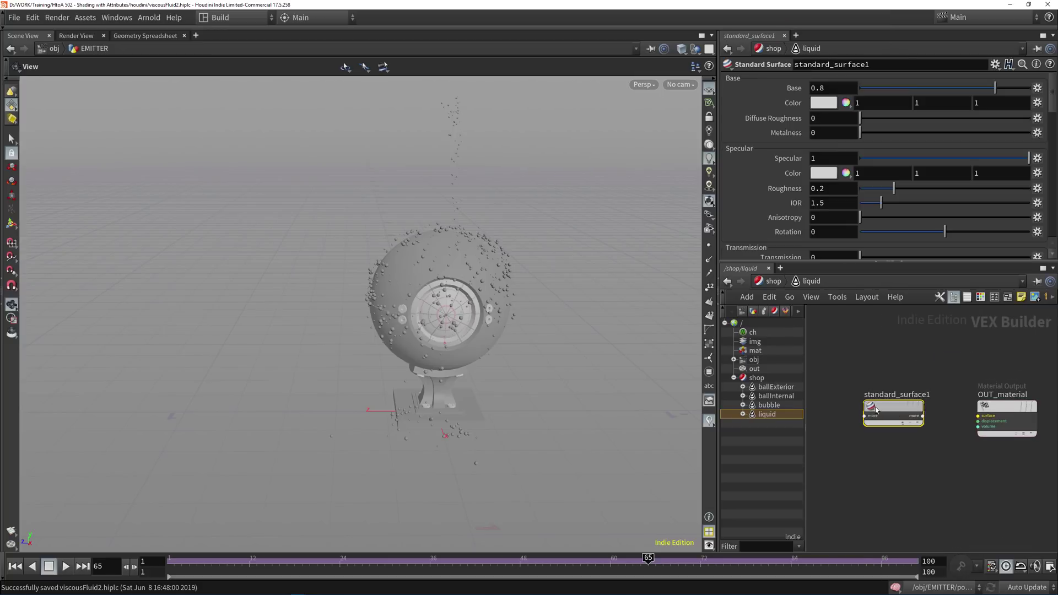
# - Expand the Standard Surface node's connectors and wire its shader output into the surface input of OUT_material
pyautogui.click(886, 431)
pyautogui.click(908, 421)
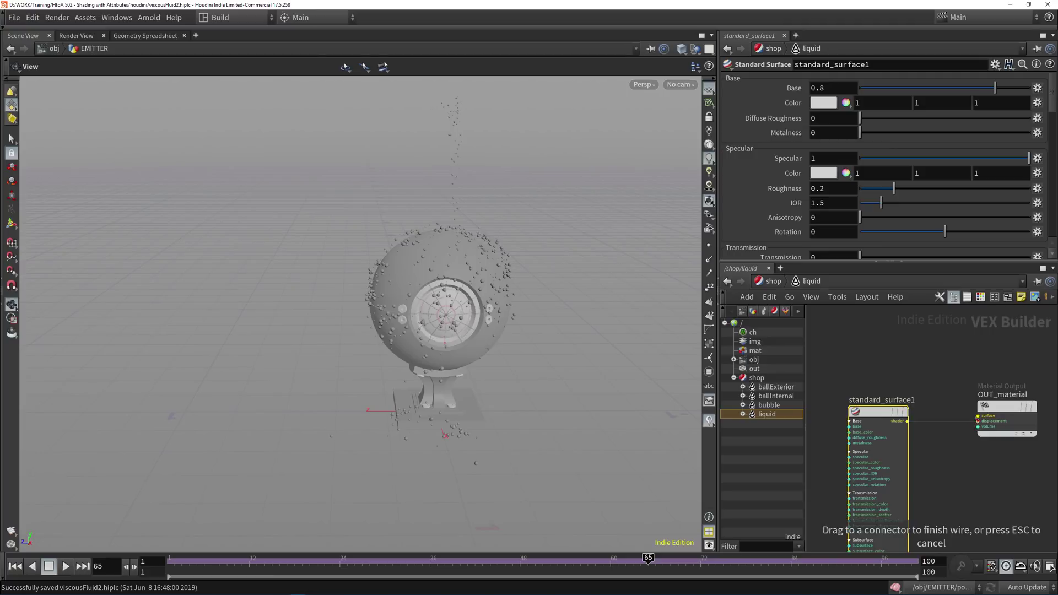
pyautogui.click(979, 415)
# - Copy the Standard Surface node from the liquid network into the bubble network
pyautogui.hotkey('ctrl', 'c')
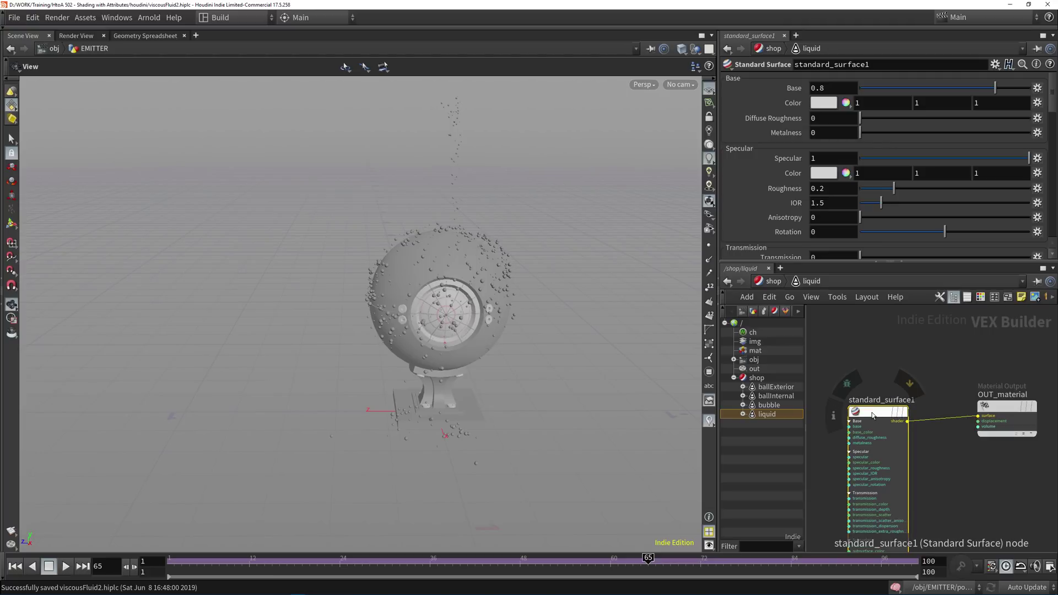
pyautogui.click(770, 408)
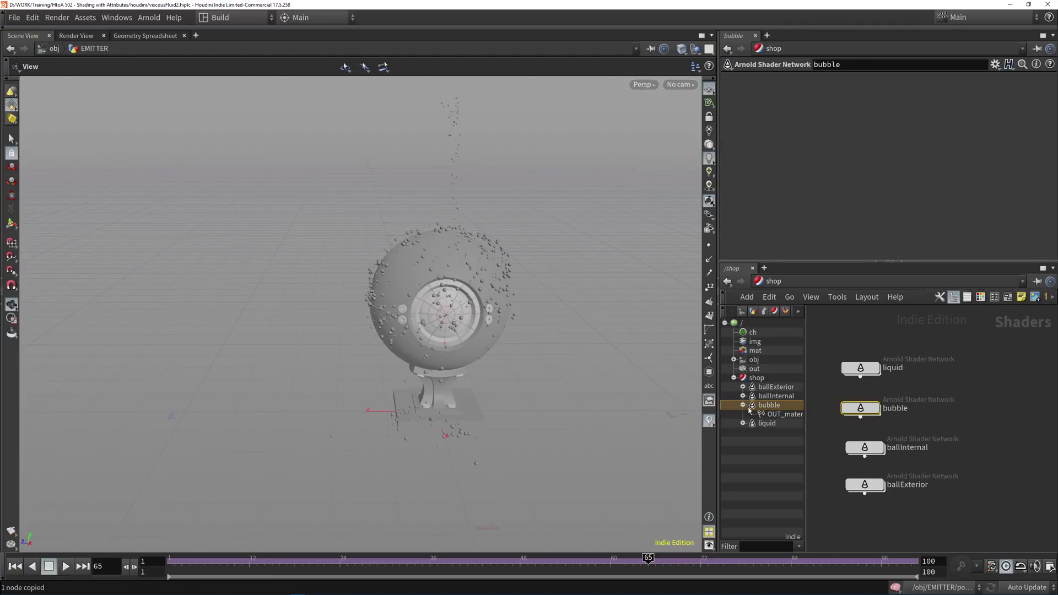
pyautogui.click(783, 414)
pyautogui.hotkey('ctrl', 'v')
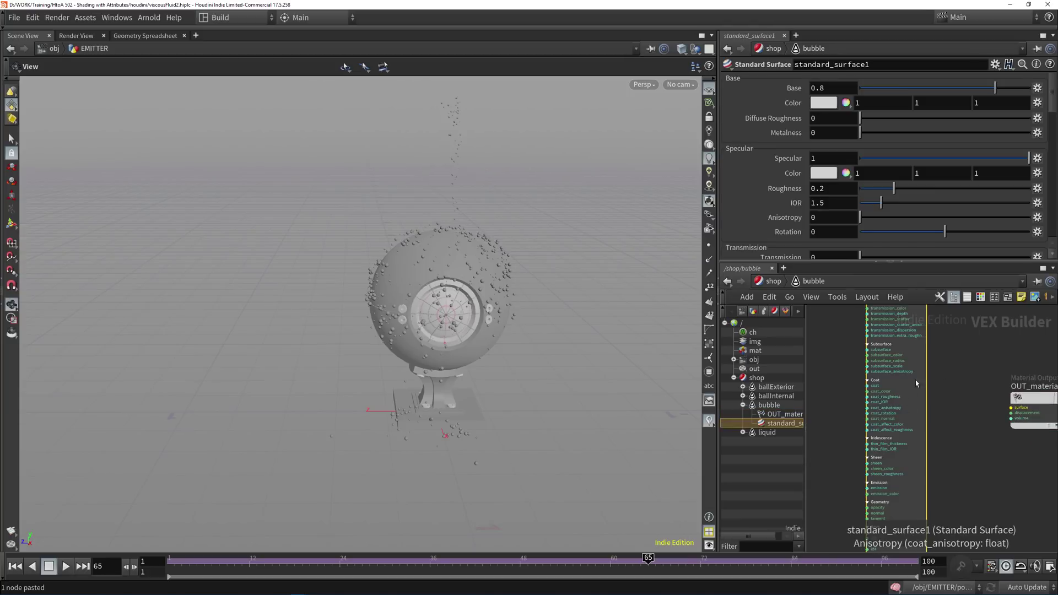
# - Wire the pasted Standard Surface's shader output into OUT_material's surface input in the bubble network
pyautogui.press('h')
pyautogui.moveTo(872, 329); pyautogui.dragTo(906, 408)
pyautogui.press('y')
pyautogui.moveTo(905, 367); pyautogui.dragTo(889, 394)
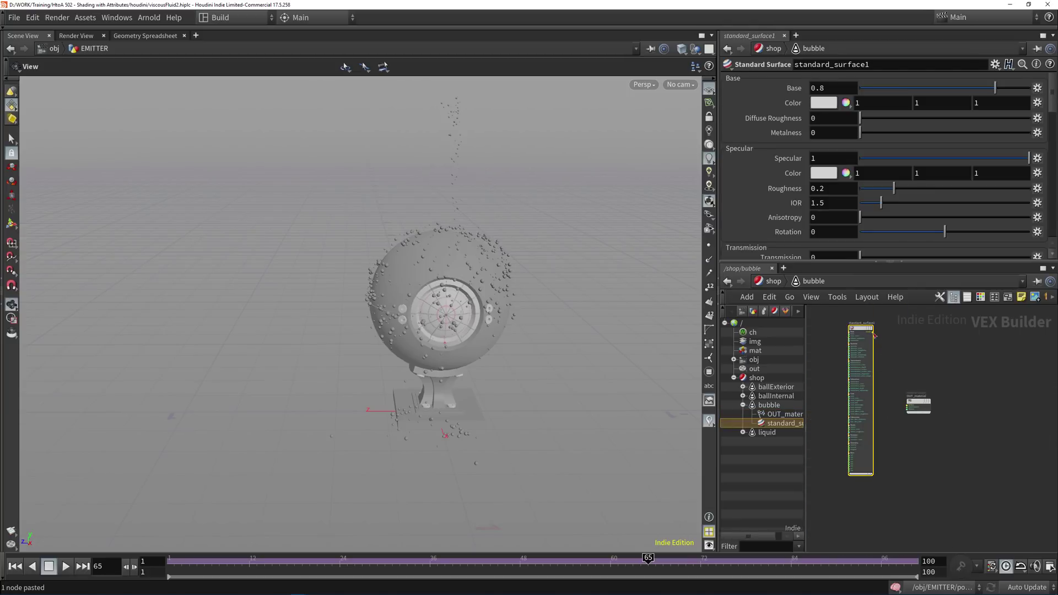
pyautogui.moveTo(864, 329)
pyautogui.mouseDown()
pyautogui.moveTo(884, 356)
pyautogui.moveTo(869, 403)
pyautogui.moveTo(948, 405)
pyautogui.moveTo(938, 404)
pyautogui.mouseUp()
pyautogui.scroll(3, 899, 406)
pyautogui.scroll(3, 899, 407)
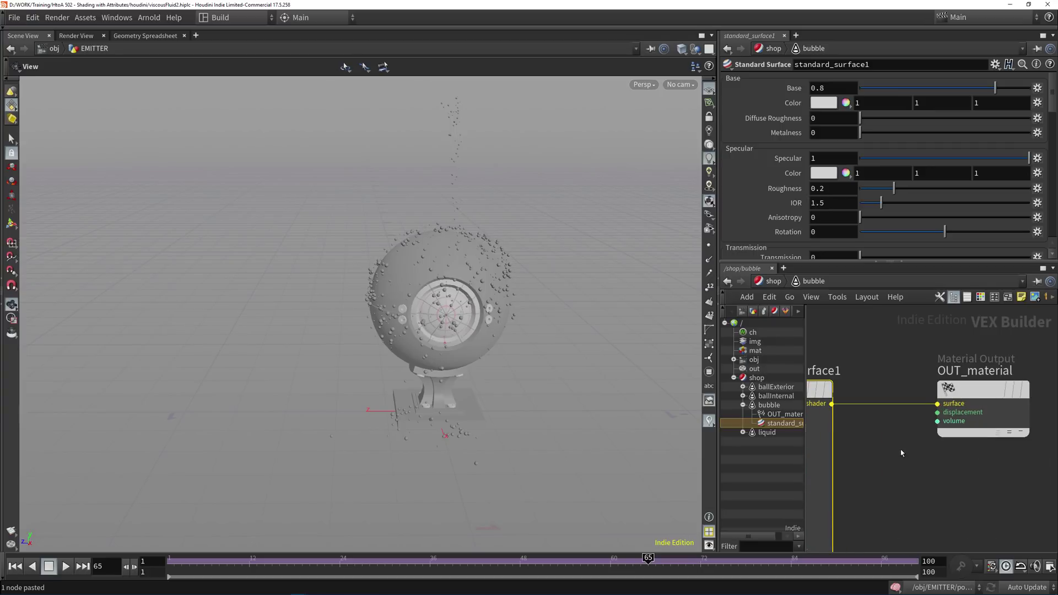
# - Open the ballInternal shader network and add a Standard Surface node to it
pyautogui.click(742, 405)
pyautogui.click(743, 396)
pyautogui.click(771, 405)
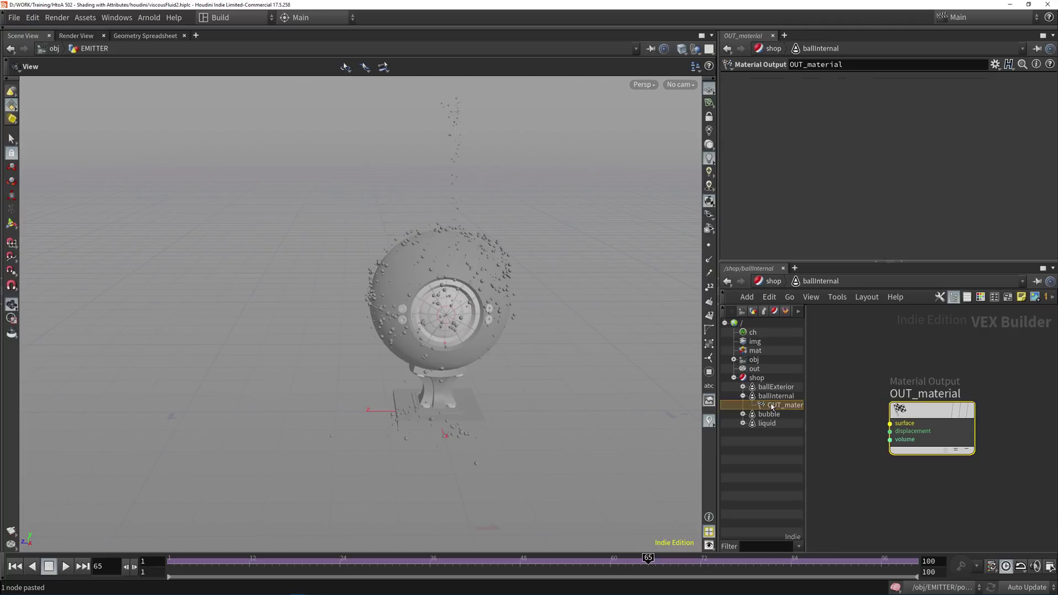
pyautogui.moveTo(844, 407); pyautogui.dragTo(920, 397, button='middle')
pyautogui.scroll(-3, 921, 397)
pyautogui.scroll(3, 882, 414)
pyautogui.press('Tab')
pyautogui.write('st')
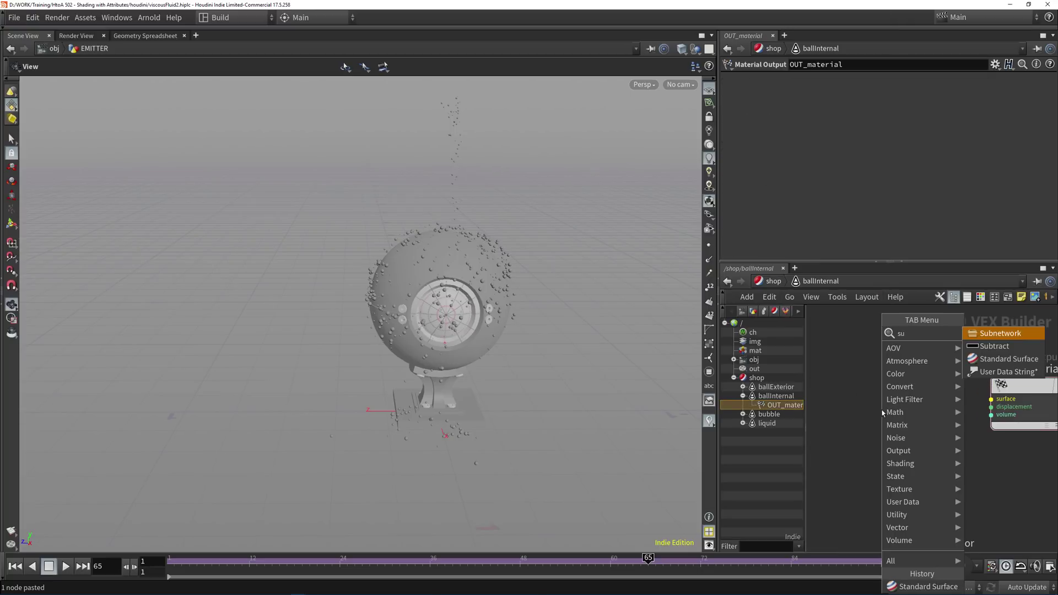
pyautogui.click(976, 363)
pyautogui.click(894, 393)
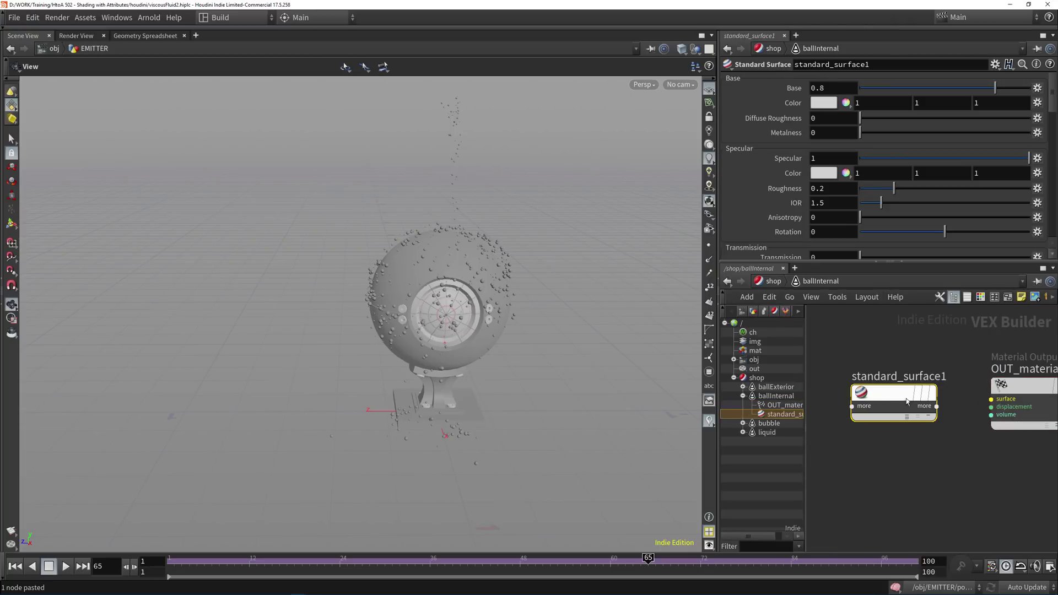
# - Connect the Standard Surface's shader output to OUT_material's surface input in ballInternal and collapse that network in the tree
pyautogui.click(937, 406)
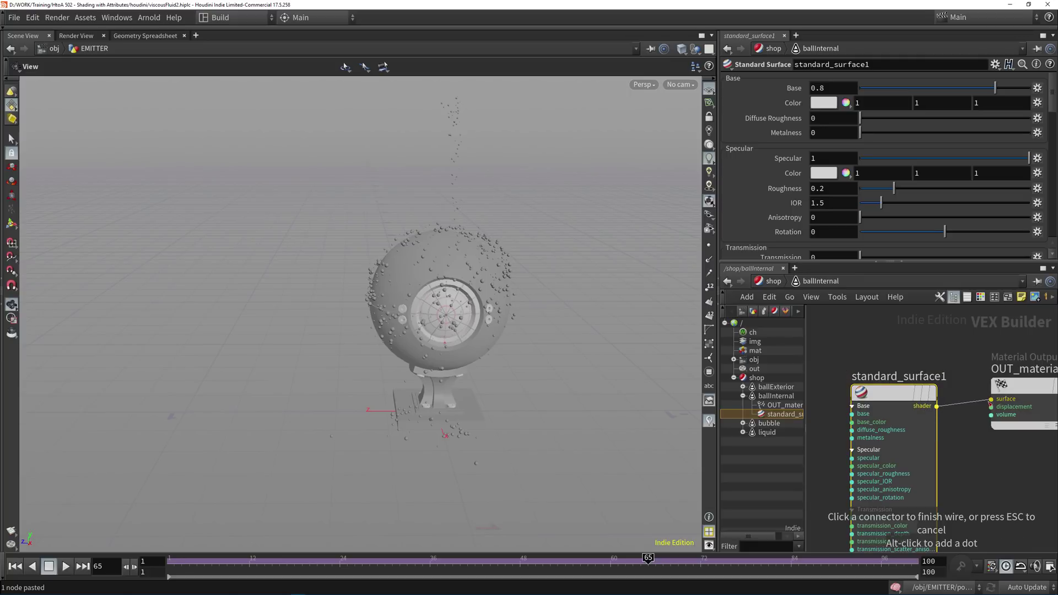
pyautogui.click(990, 399)
pyautogui.click(743, 396)
# - Open the ballExterior shader network and add a Car Paint node to it
pyautogui.click(744, 387)
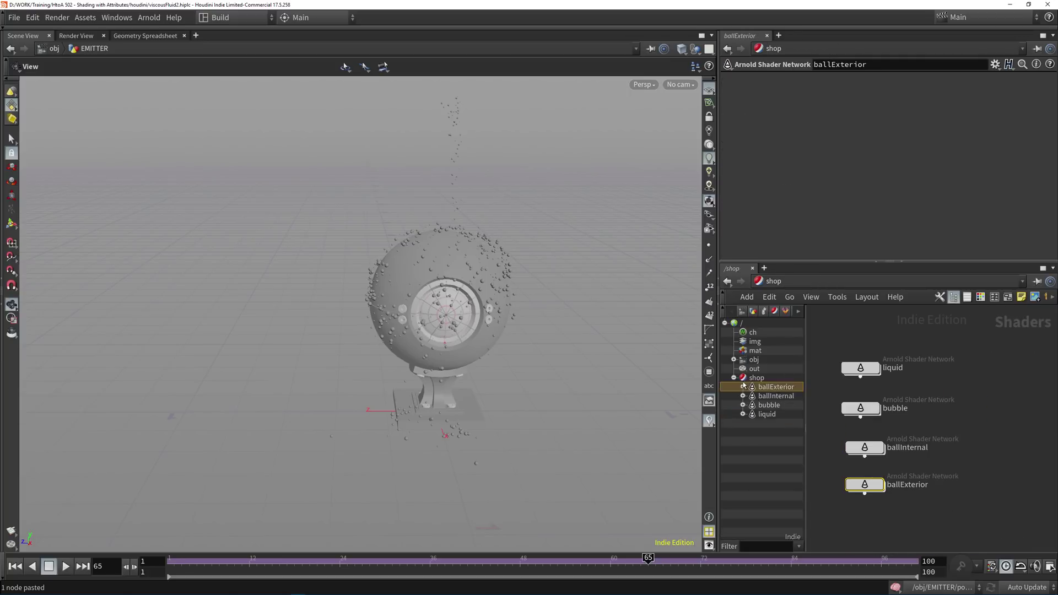
pyautogui.click(743, 386)
pyautogui.click(774, 396)
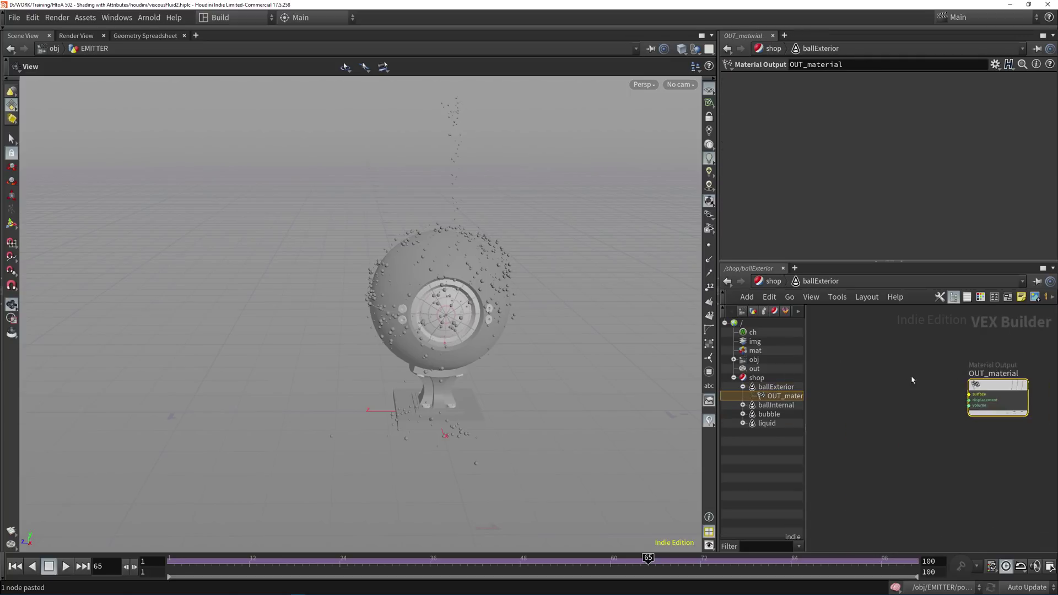
pyautogui.press('Tab')
pyautogui.write('car')
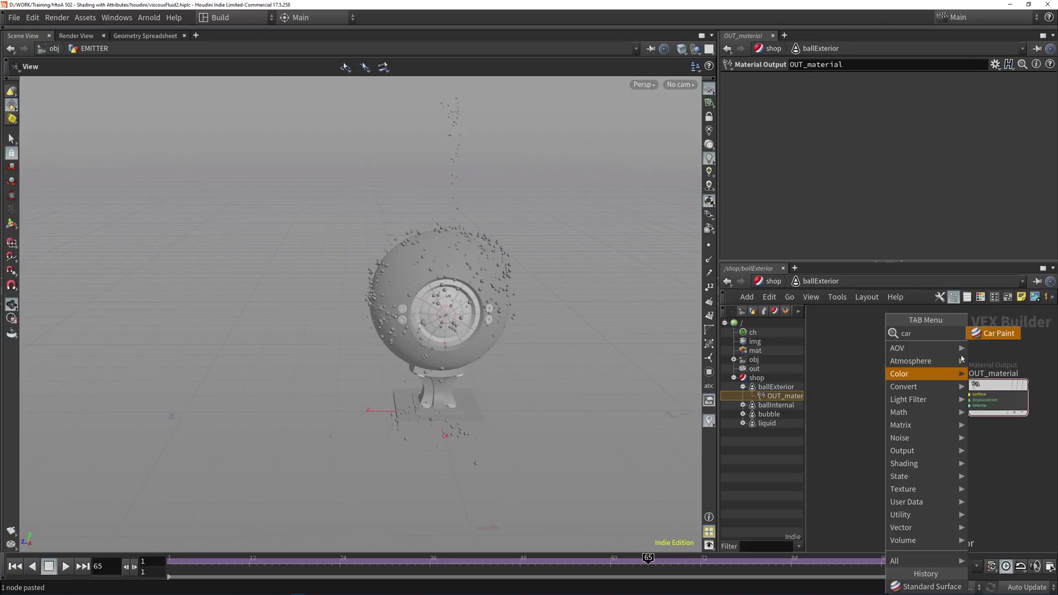
pyautogui.press('Return')
pyautogui.click(856, 405)
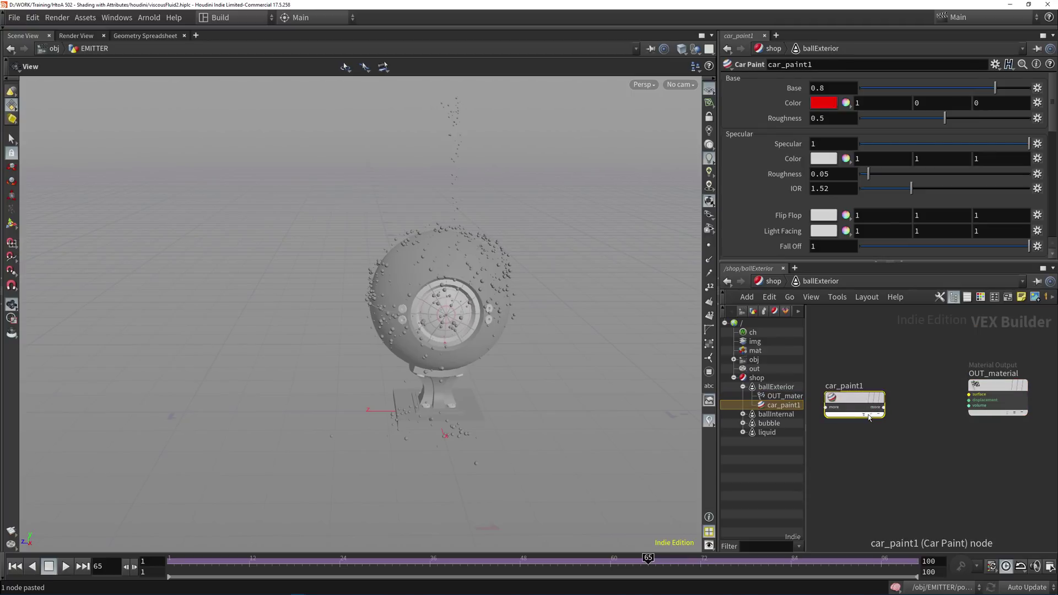
# - Connect the Car Paint's shader output to OUT_material's surface input and collapse ballExterior in the tree
pyautogui.click(884, 406)
pyautogui.click(968, 395)
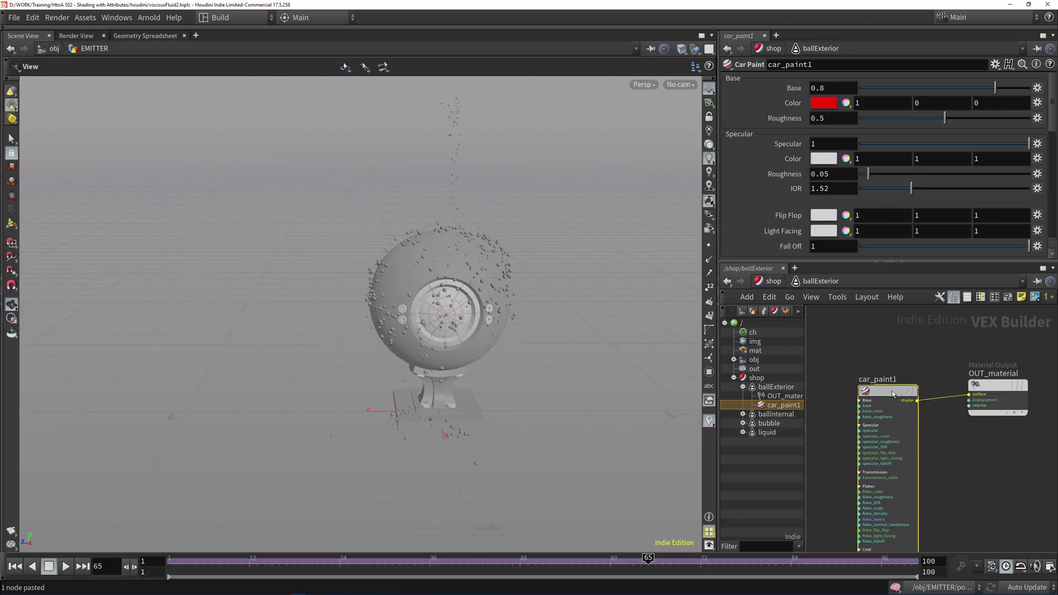
pyautogui.click(743, 387)
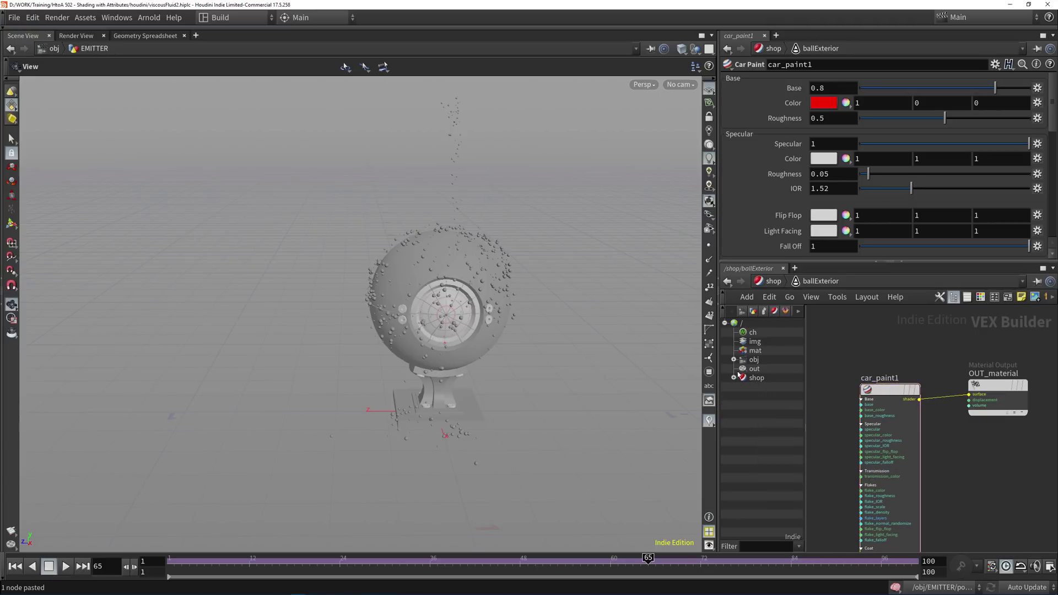
# - Collapse the shop tree, return to the obj level and save the scene
pyautogui.click(733, 378)
pyautogui.click(743, 360)
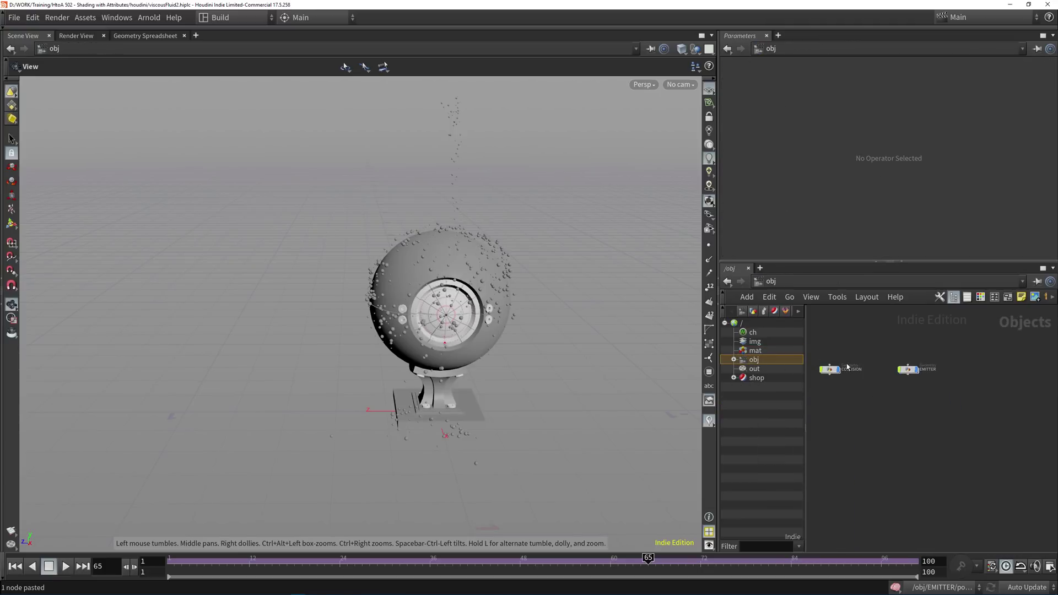
pyautogui.hotkey('ctrl', 's')
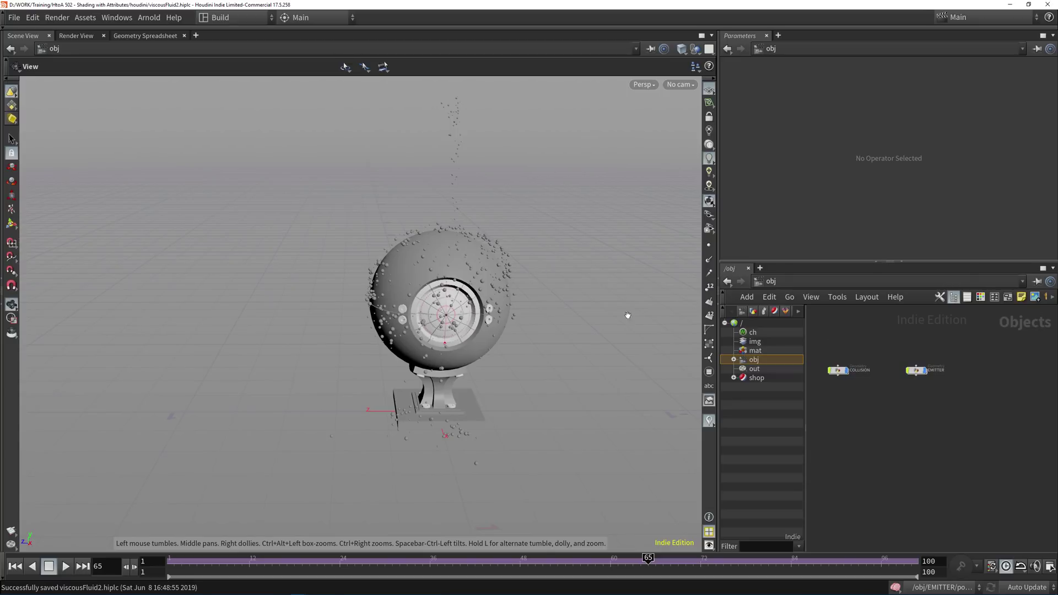
# - Frame the ball larger in the perspective viewport and create a new camera from that view
pyautogui.moveTo(491, 288); pyautogui.dragTo(489, 286)
pyautogui.moveTo(491, 284); pyautogui.dragTo(443, 273, button='middle')
pyautogui.moveTo(443, 273); pyautogui.dragTo(546, 293, button='right')
pyautogui.click(689, 83)
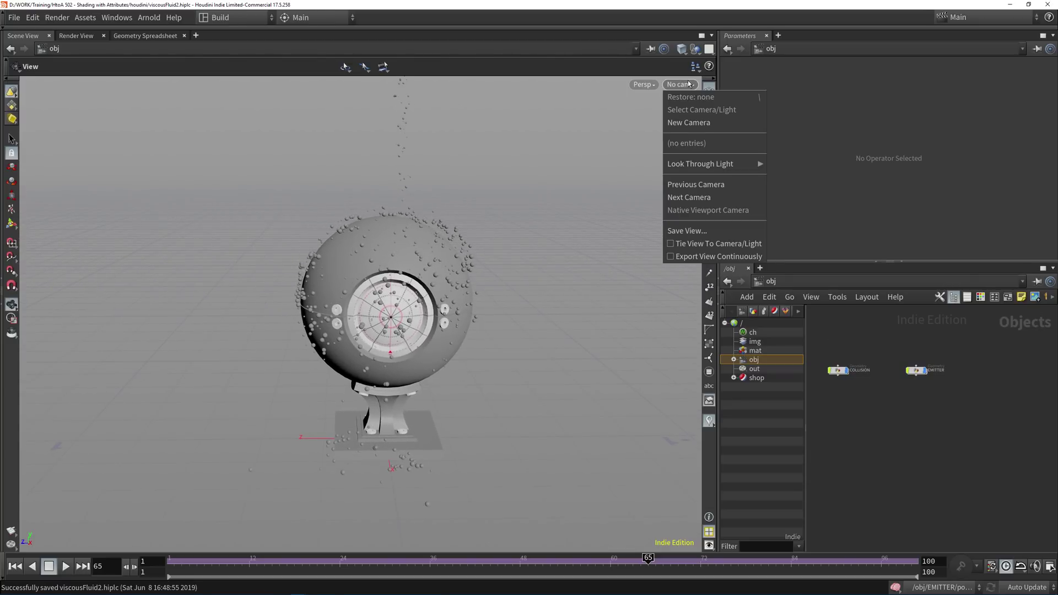
pyautogui.click(672, 128)
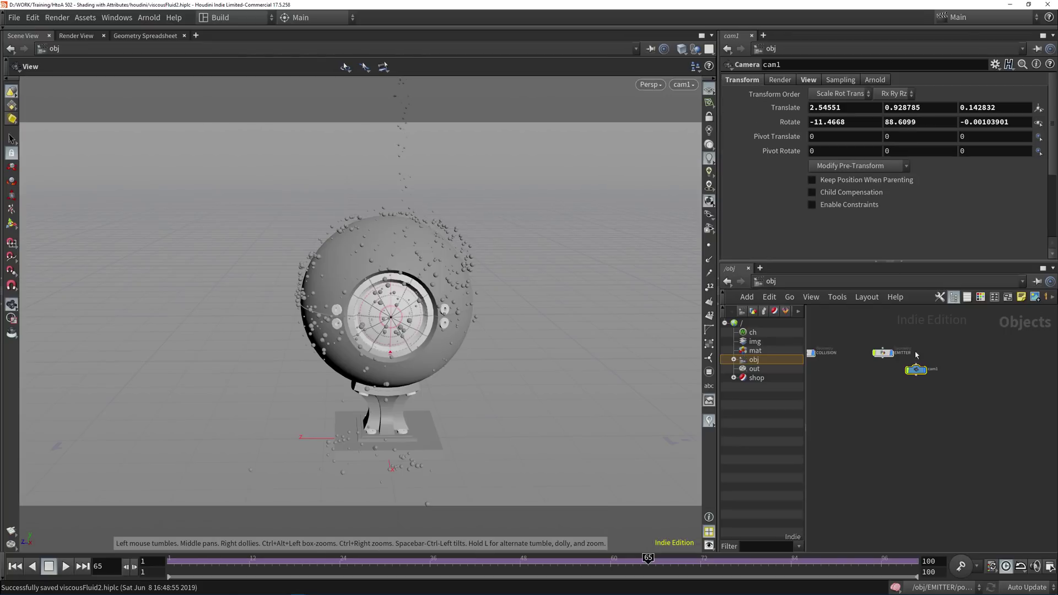
# - Tie the view to the new camera, adjust its framing and place its node beside EMITTER
pyautogui.click(683, 85)
pyautogui.click(744, 244)
pyautogui.moveTo(550, 253); pyautogui.dragTo(531, 231, button='middle')
pyautogui.moveTo(530, 232); pyautogui.dragTo(569, 279)
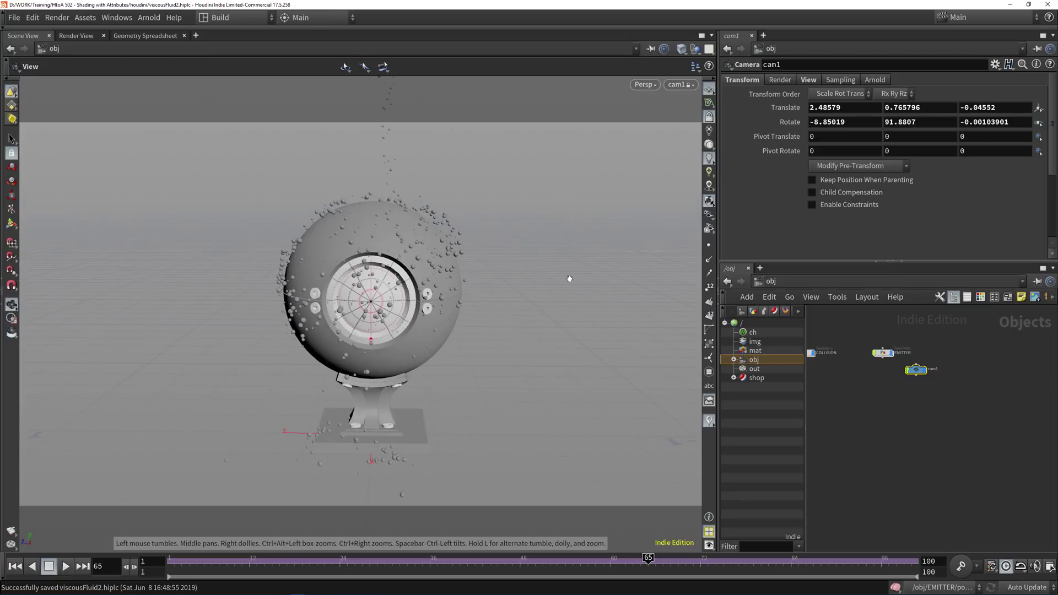
pyautogui.moveTo(917, 377); pyautogui.dragTo(945, 362)
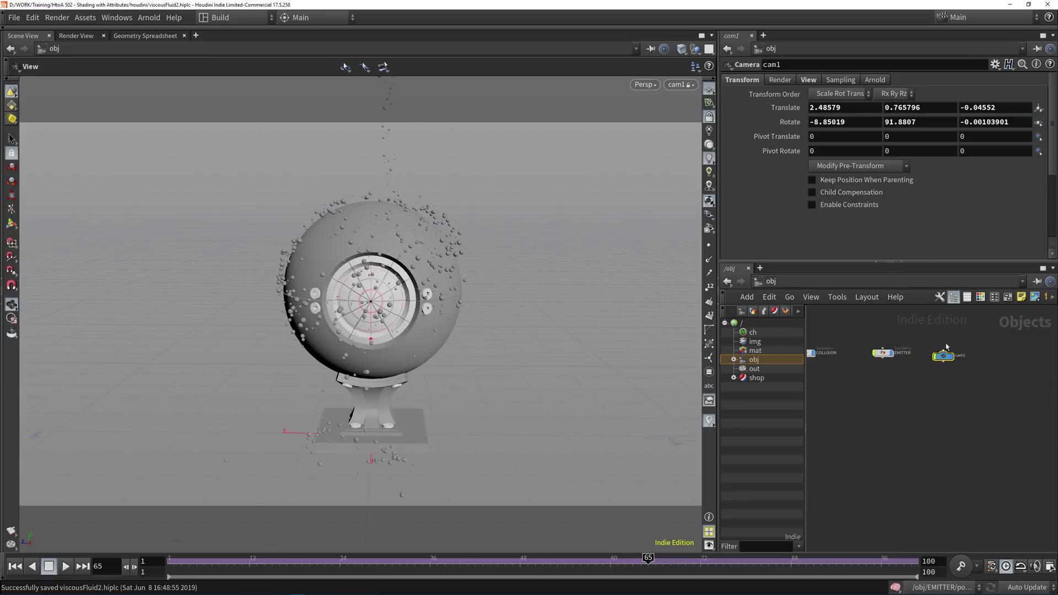
# - Set the camera's focal length to 105 millimeters in its view parameters
pyautogui.click(808, 81)
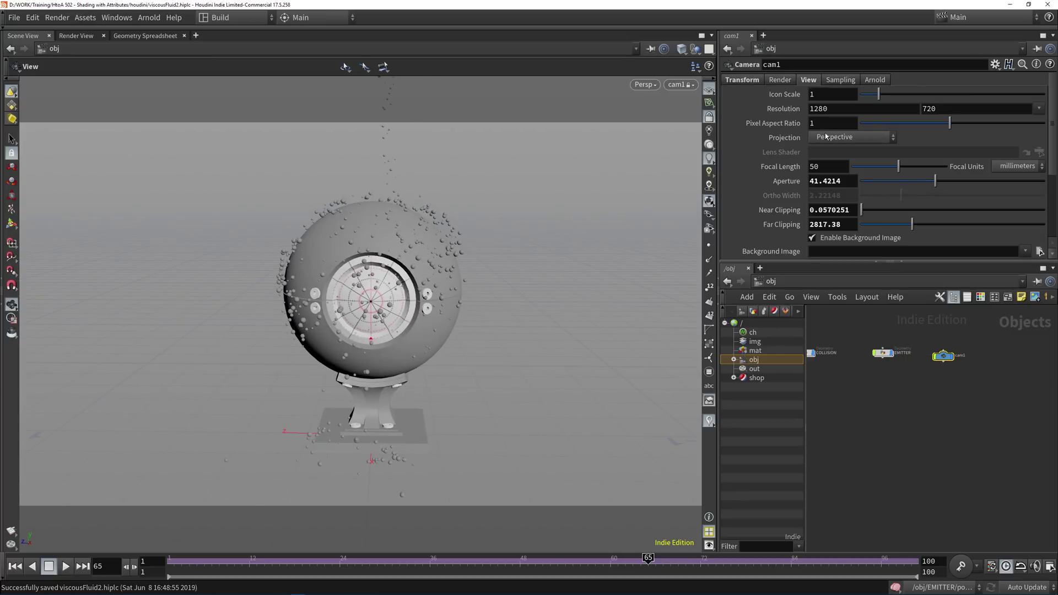
pyautogui.click(835, 169)
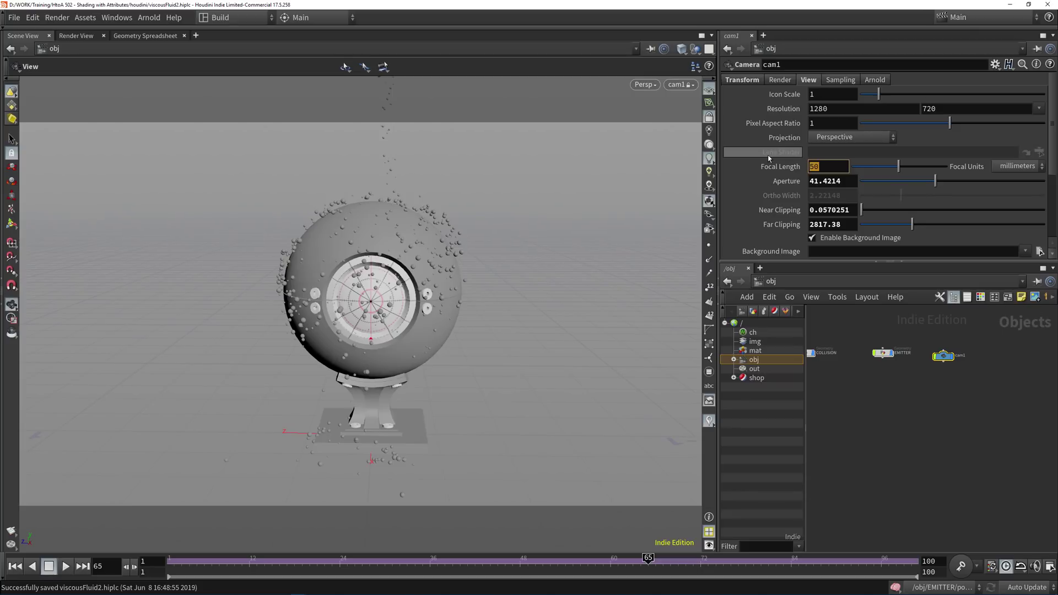
pyautogui.write('105')
pyautogui.press('Return')
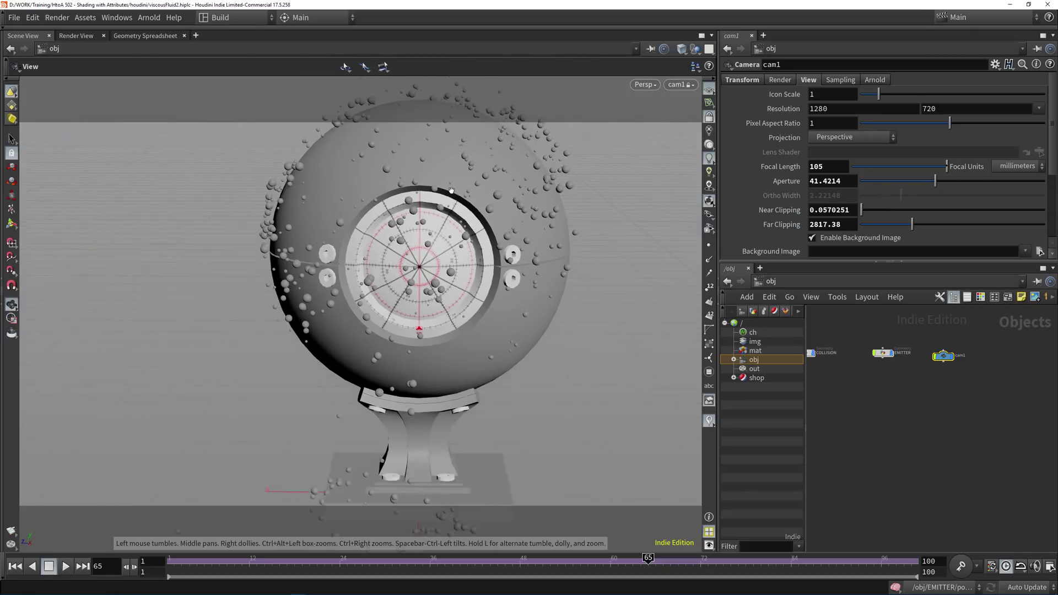
# - Set the camera's resolution to 600 by 700
pyautogui.moveTo(856, 104); pyautogui.dragTo(777, 103)
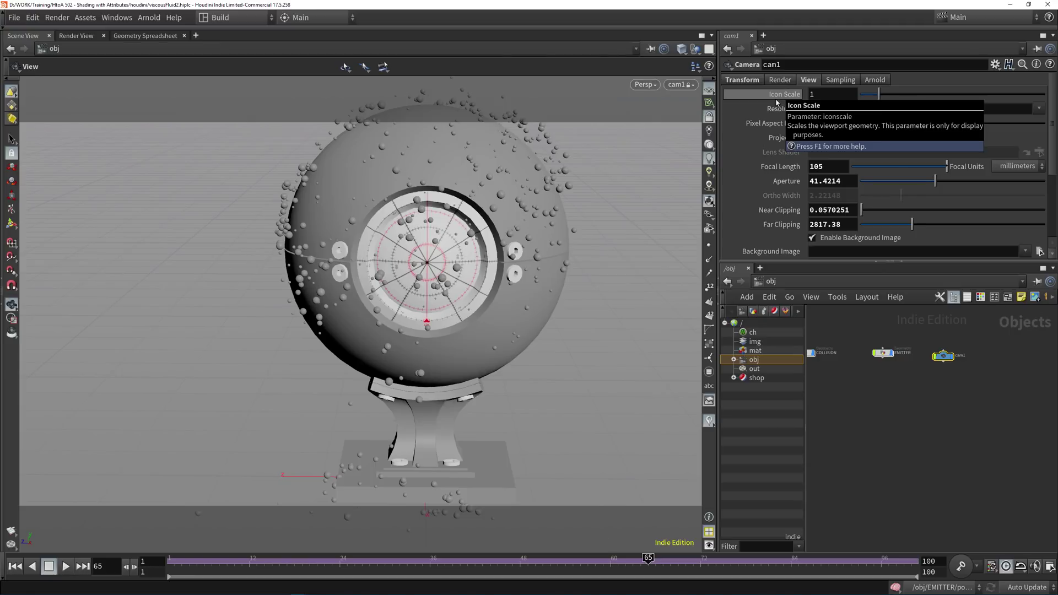
pyautogui.write('600')
pyautogui.press('Tab')
pyautogui.write('800')
pyautogui.press('Return')
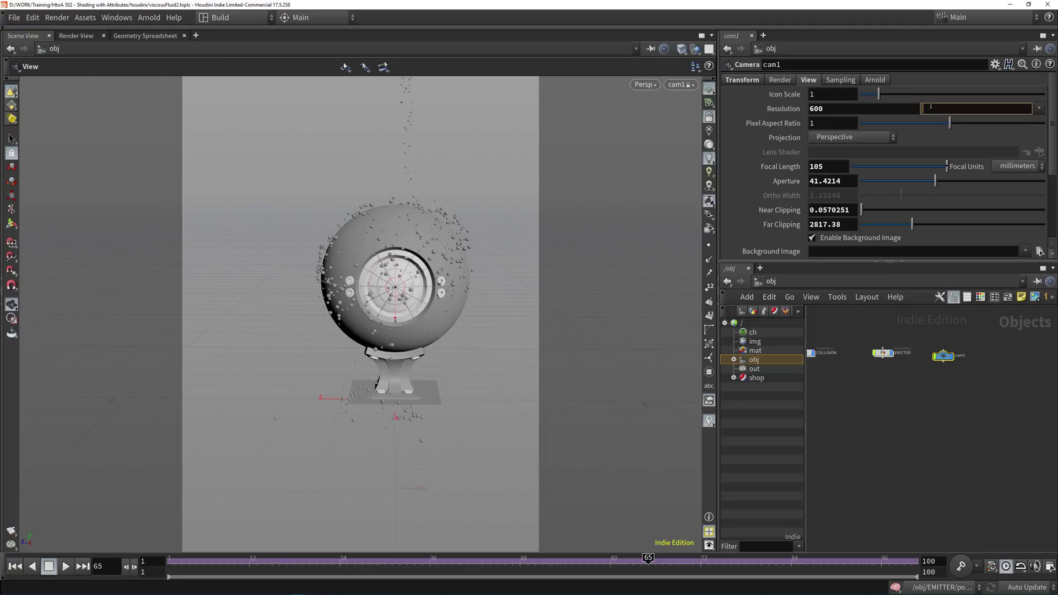
pyautogui.press('Return')
# - Reframe the camera on the whole ball and stand at an angle and scrub the timeline to frame 46
pyautogui.moveTo(518, 238); pyautogui.dragTo(462, 291, button='middle')
pyautogui.moveTo(462, 291); pyautogui.dragTo(524, 280, button='right')
pyautogui.moveTo(524, 280); pyautogui.dragTo(452, 250)
pyautogui.moveTo(416, 403); pyautogui.dragTo(427, 408, button='middle')
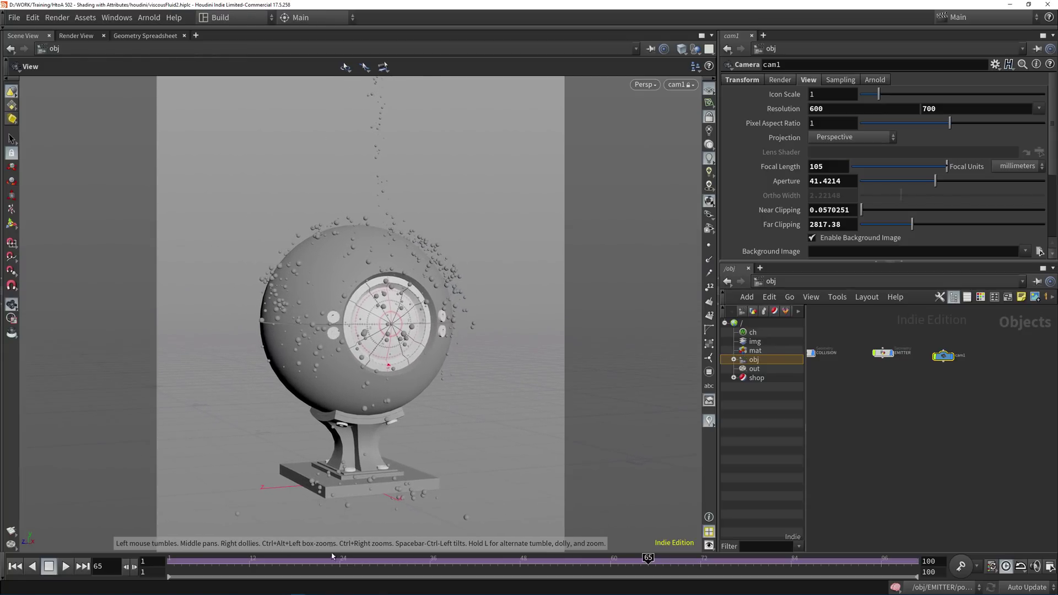
pyautogui.moveTo(332, 556); pyautogui.dragTo(206, 542)
pyautogui.moveTo(373, 556); pyautogui.dragTo(507, 504)
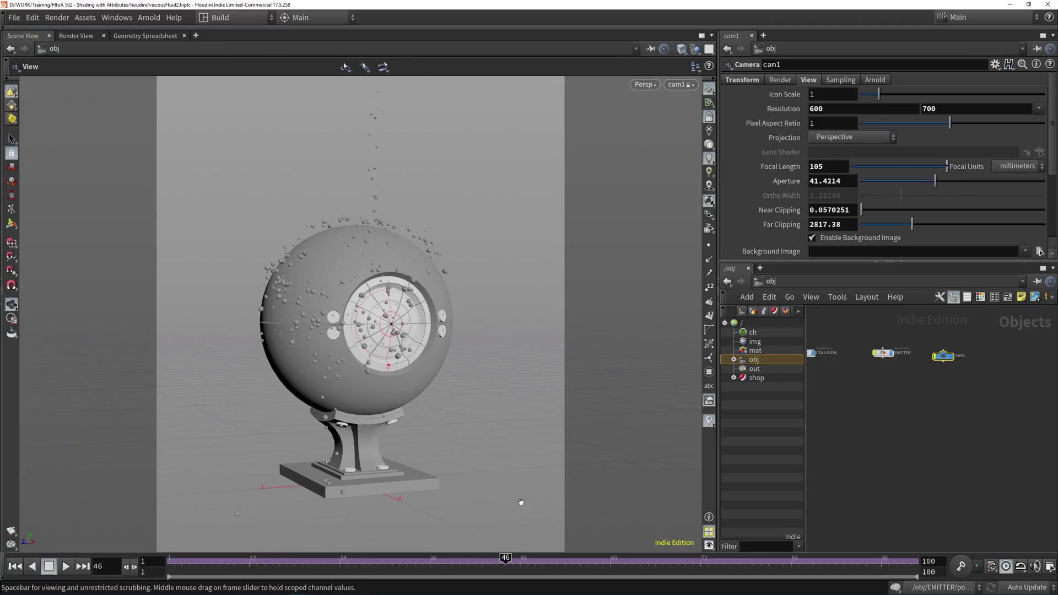
# - Untie the view from cam1, pull back to an overview of the ball and camera, and save the scene
pyautogui.click(892, 409)
pyautogui.click(683, 84)
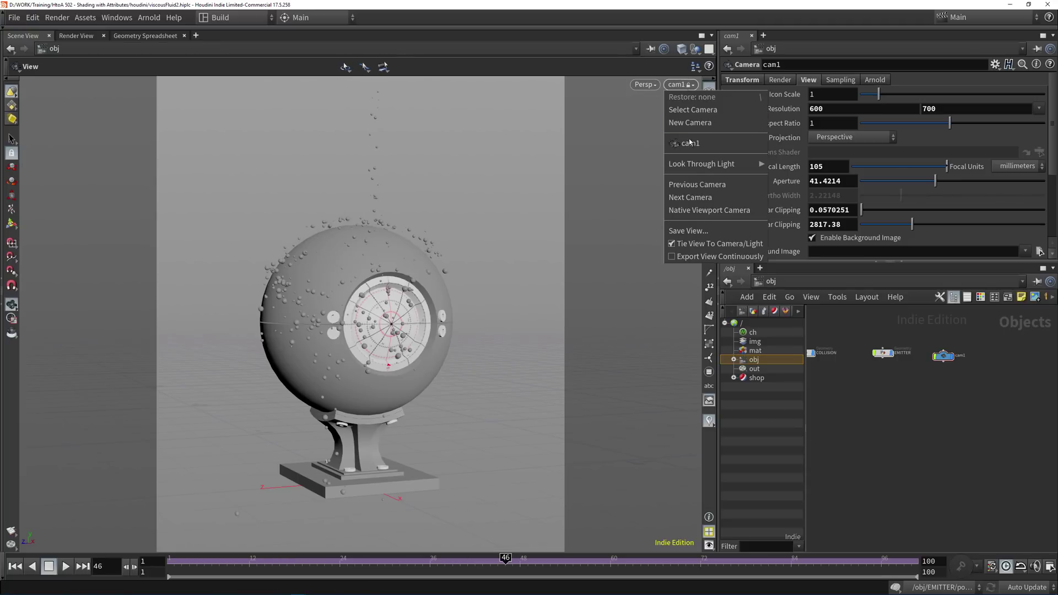
pyautogui.moveTo(694, 175)
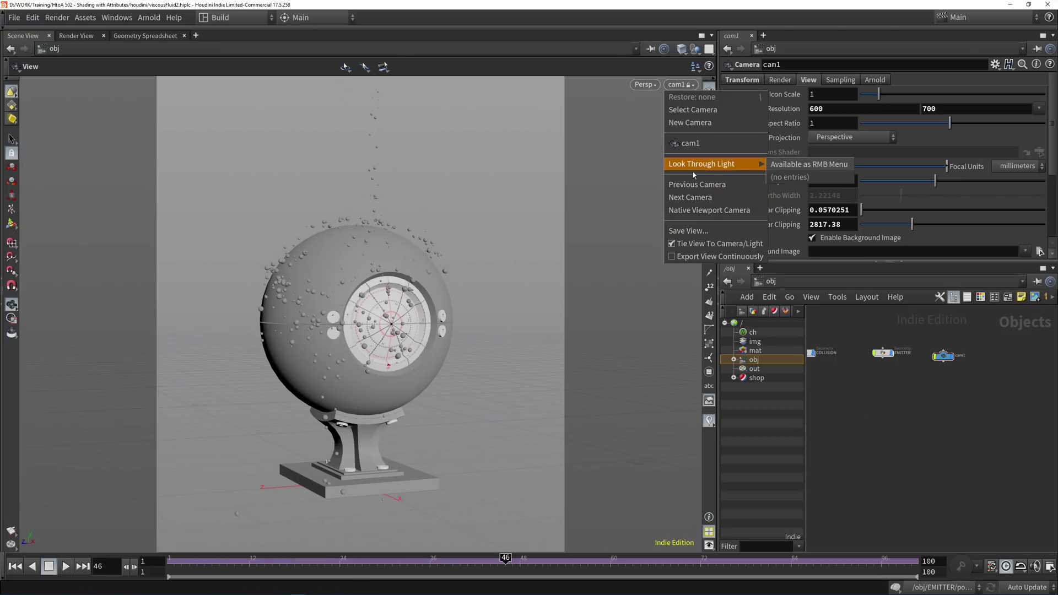
pyautogui.click(697, 244)
pyautogui.moveTo(471, 267); pyautogui.dragTo(371, 251, button='right')
pyautogui.moveTo(371, 250); pyautogui.dragTo(435, 283)
pyautogui.moveTo(595, 323); pyautogui.dragTo(490, 309)
pyautogui.hotkey('ctrl', 's')
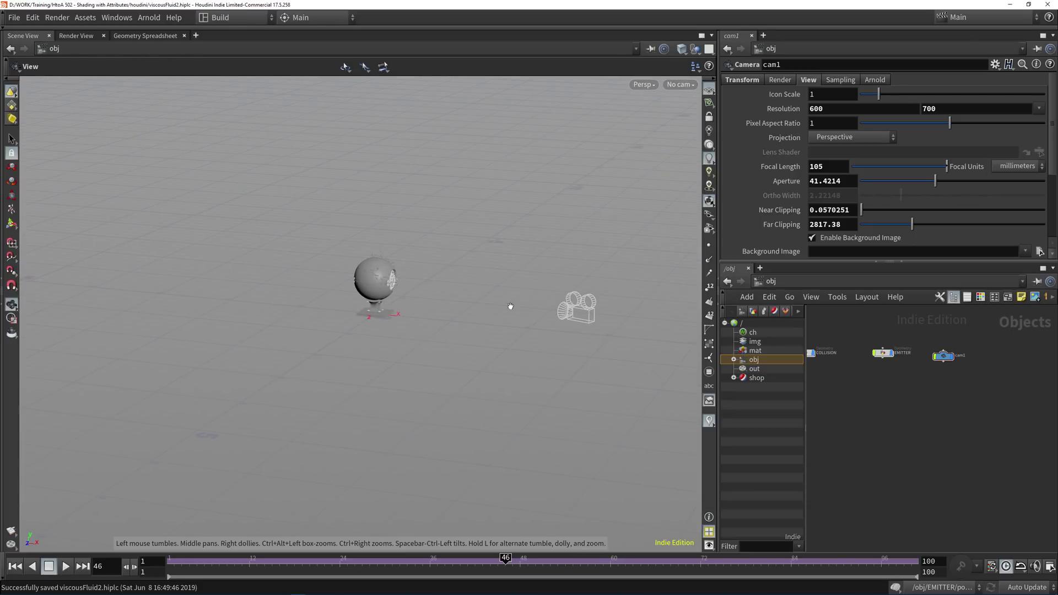
# - Add an Arnold Light node in clear space of the object network, to the side of cam1
pyautogui.moveTo(944, 356); pyautogui.dragTo(955, 355)
pyautogui.moveTo(955, 354); pyautogui.dragTo(798, 371, button='middle')
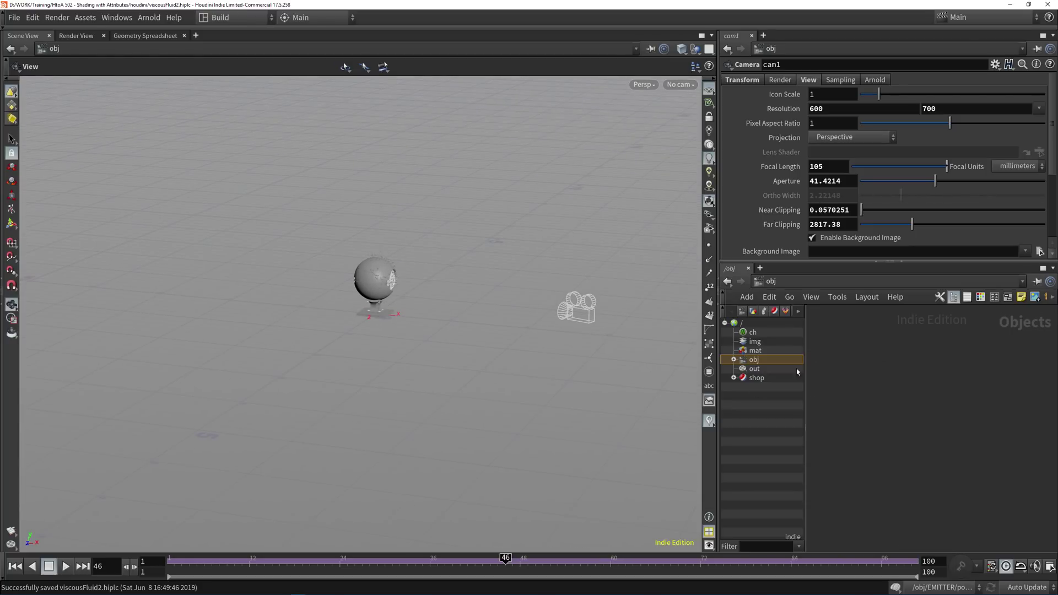
pyautogui.scroll(4, 868, 372)
pyautogui.moveTo(869, 372); pyautogui.dragTo(987, 366, button='middle')
pyautogui.scroll(-2, 977, 375)
pyautogui.press('Tab')
pyautogui.write('arn')
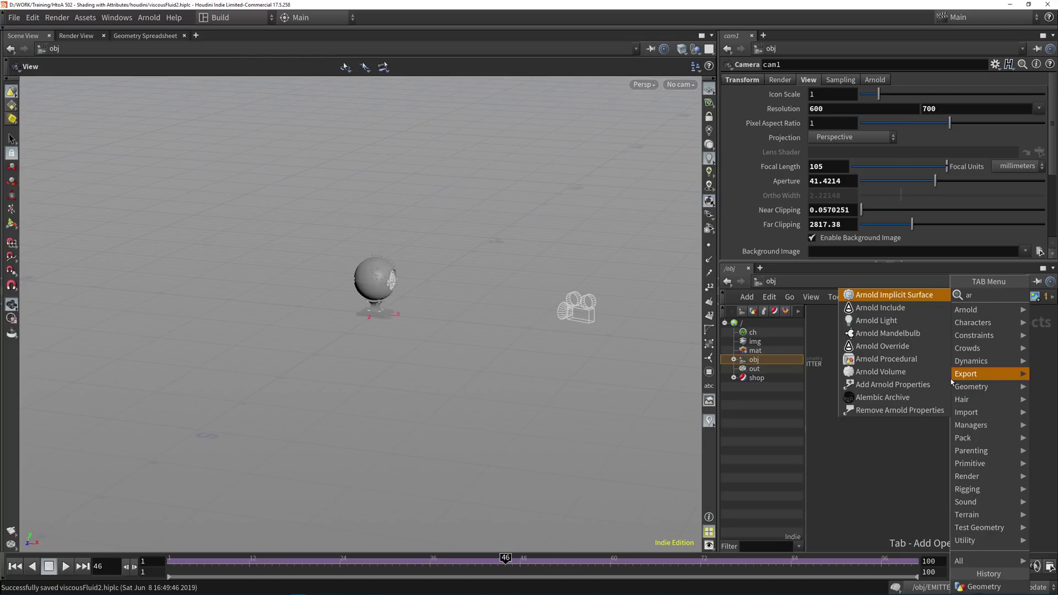
pyautogui.click(908, 324)
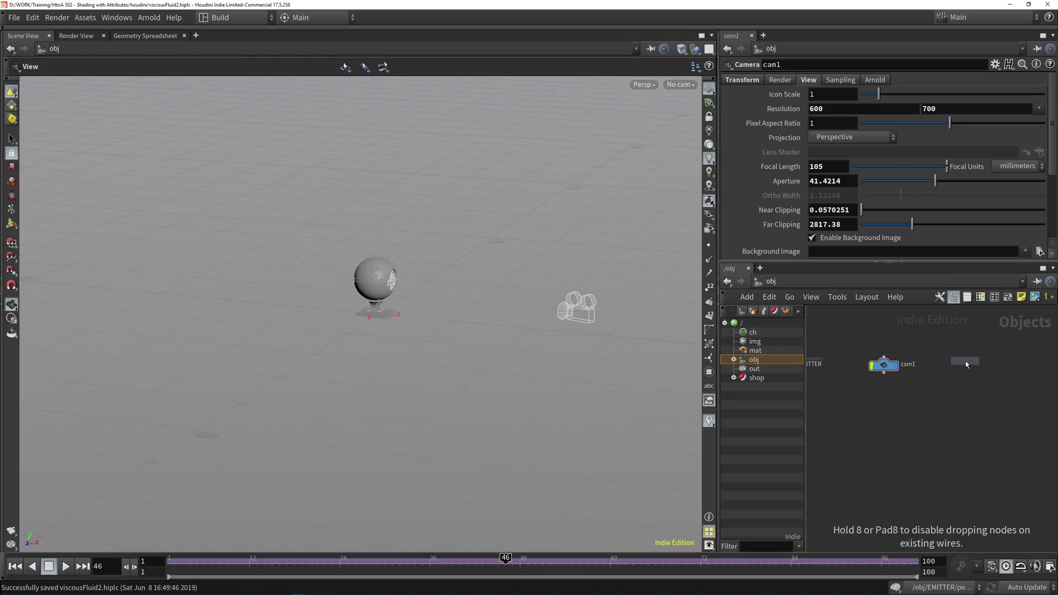
pyautogui.click(849, 364)
pyautogui.moveTo(849, 364); pyautogui.dragTo(871, 345)
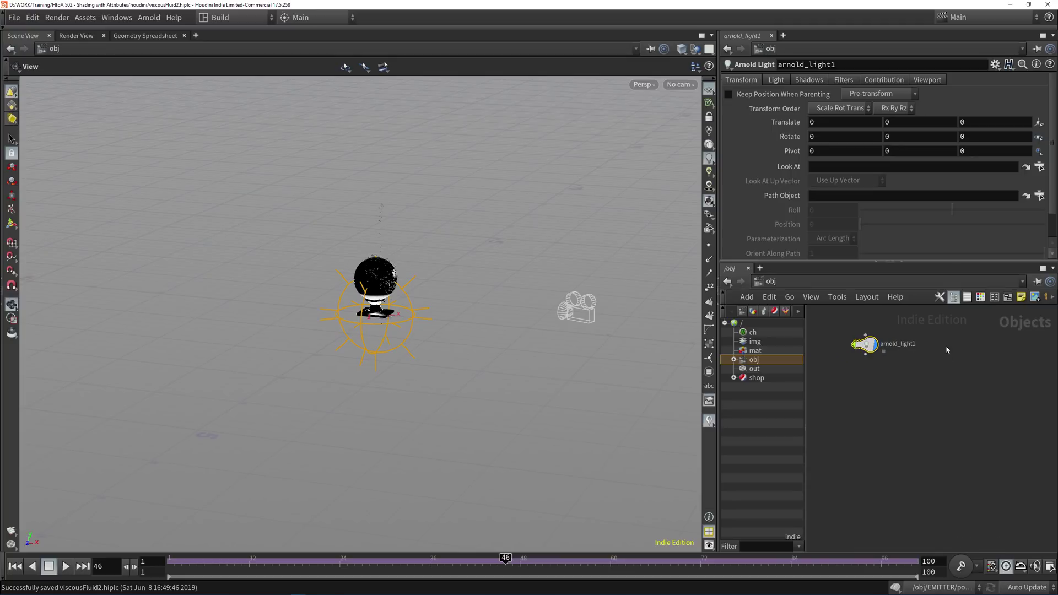
# - Apply the saved skydome preset with the HDRI texture to the new light and set its viewport icon scale to 0
pyautogui.click(995, 64)
pyautogui.click(877, 323)
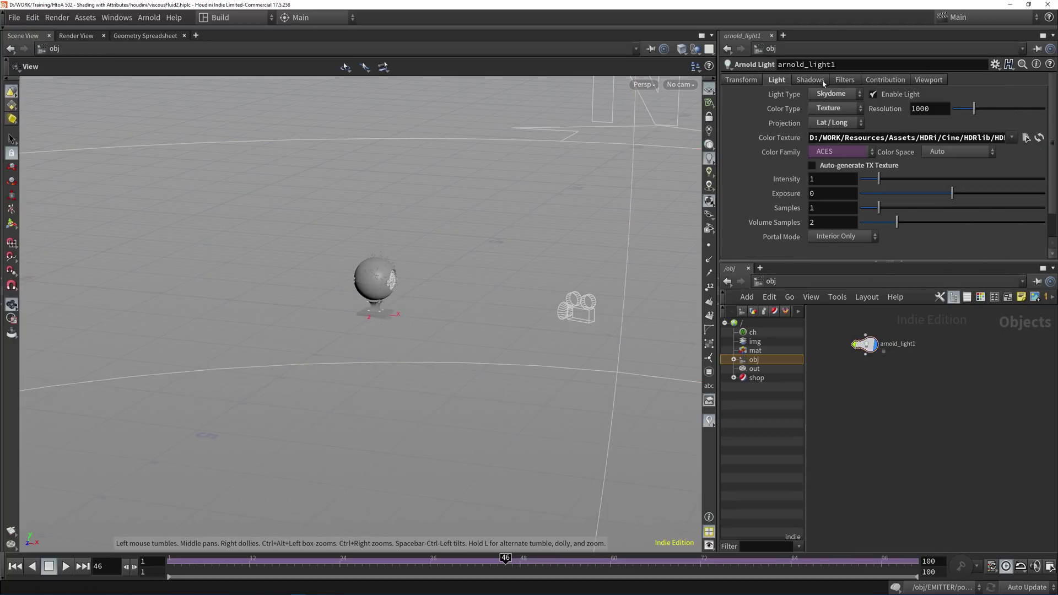
pyautogui.click(919, 81)
pyautogui.moveTo(879, 95); pyautogui.dragTo(846, 100)
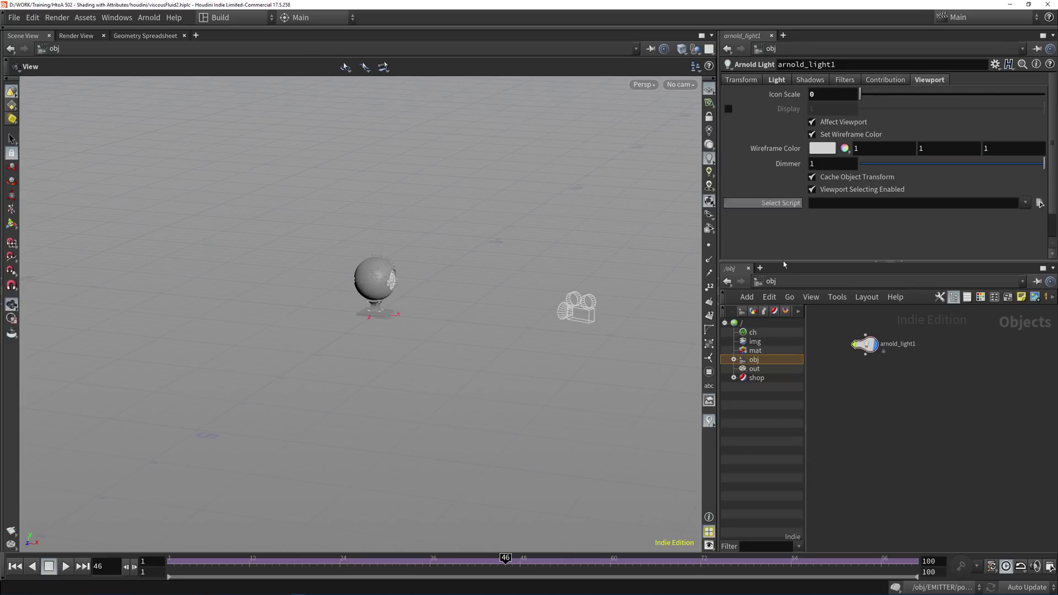
pyautogui.moveTo(446, 289); pyautogui.dragTo(320, 237)
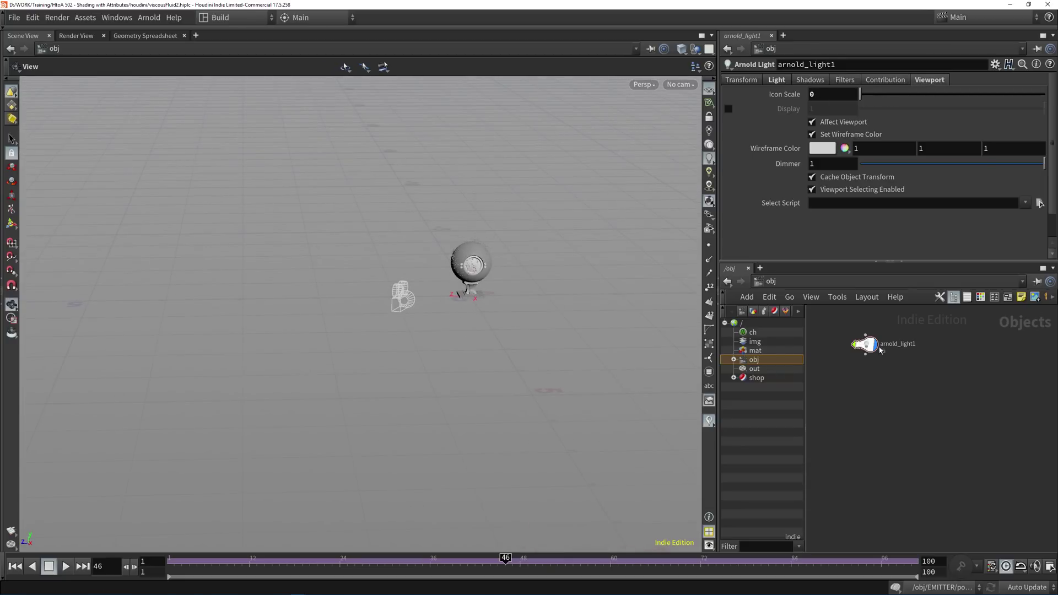
# - Add a second Arnold Light below the first and set its light type to Quad
pyautogui.moveTo(880, 411); pyautogui.dragTo(867, 411, button='middle')
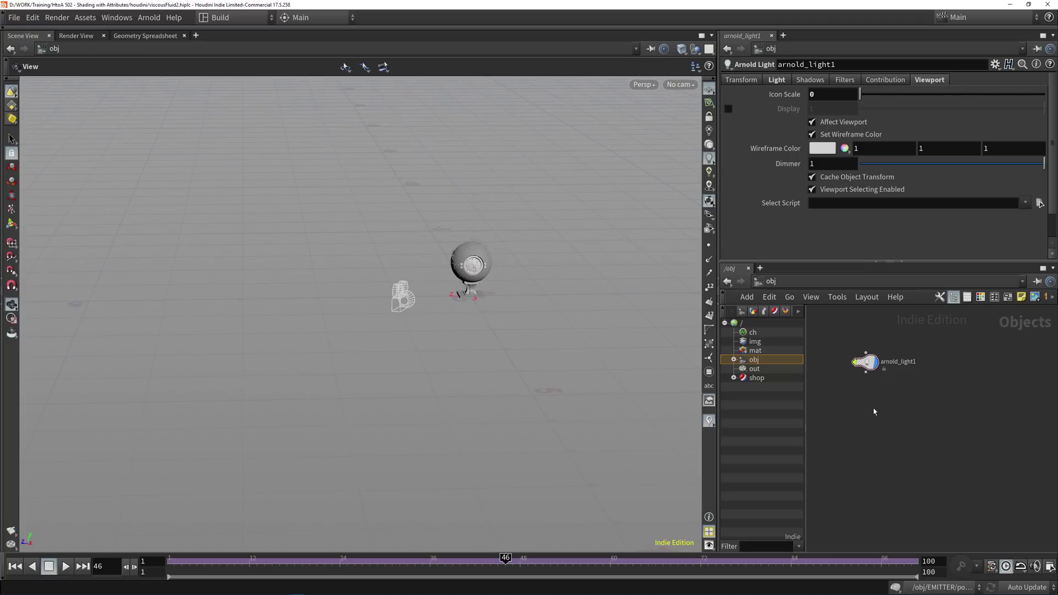
pyautogui.press('Tab')
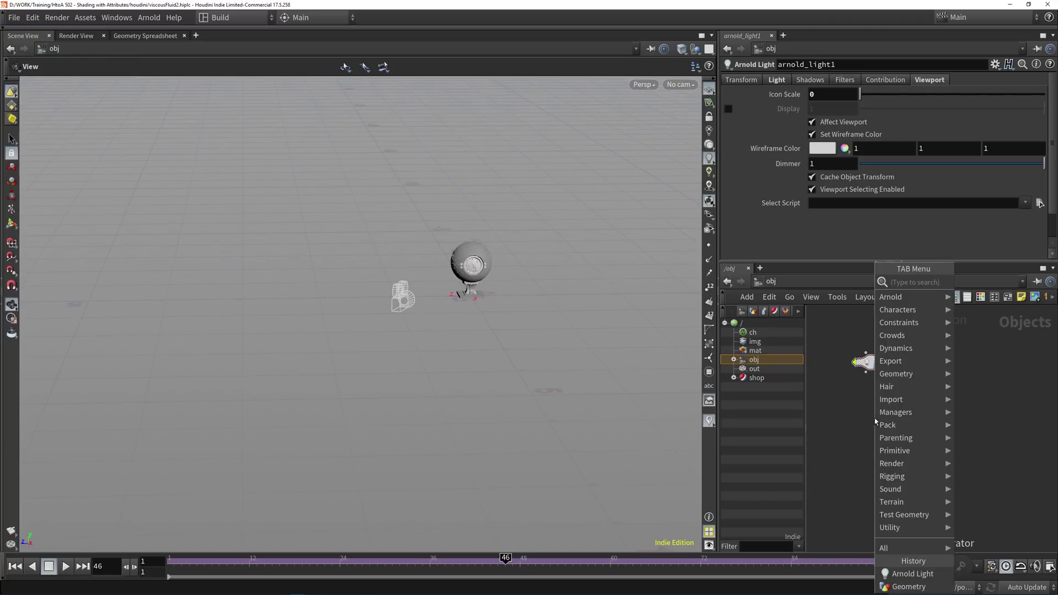
pyautogui.write('arn')
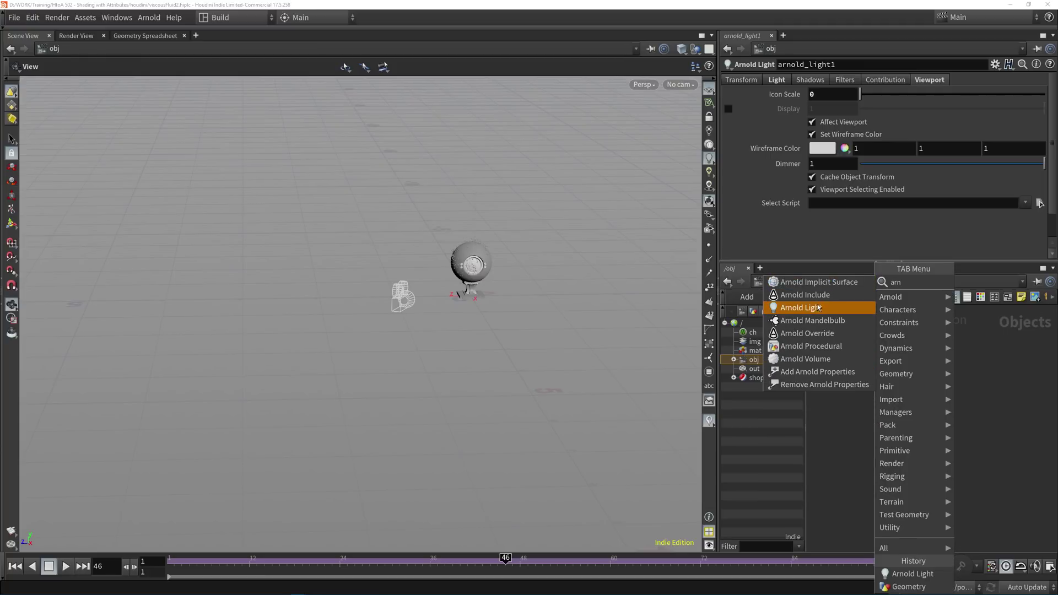
pyautogui.click(819, 307)
pyautogui.click(864, 409)
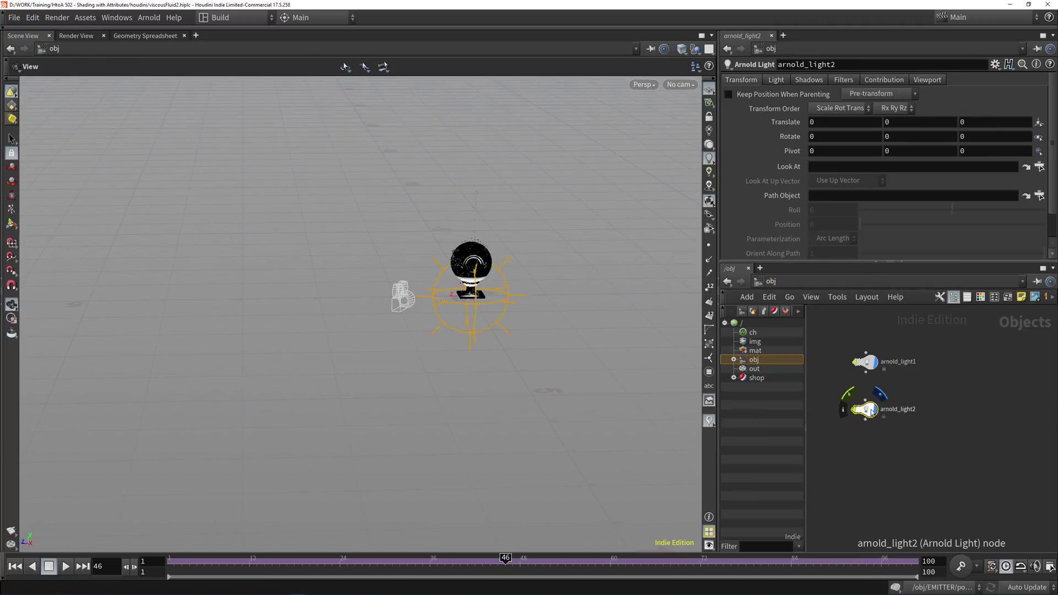
pyautogui.click(778, 81)
pyautogui.click(830, 96)
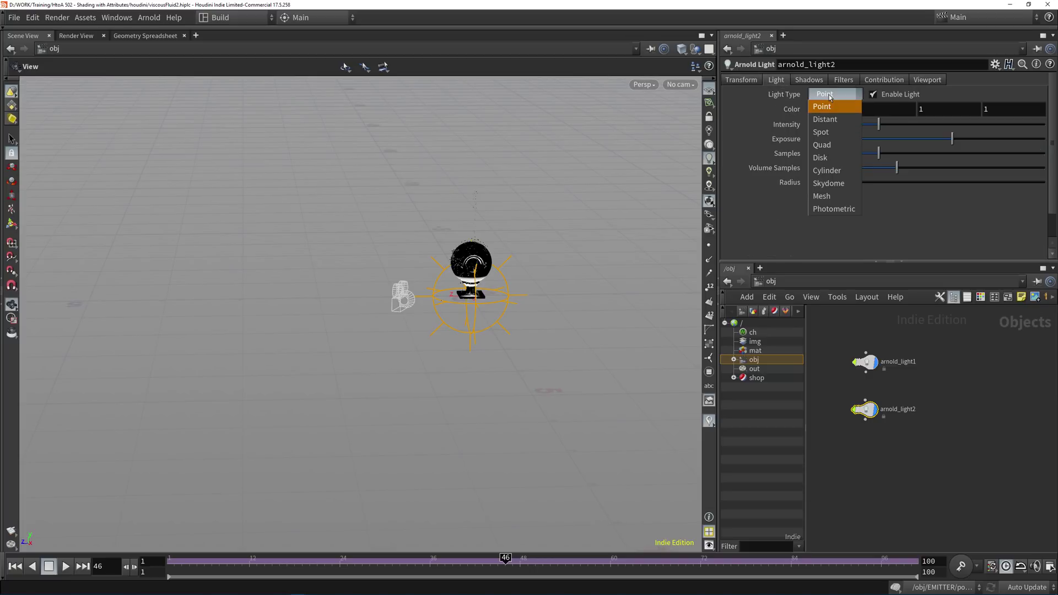
pyautogui.click(821, 144)
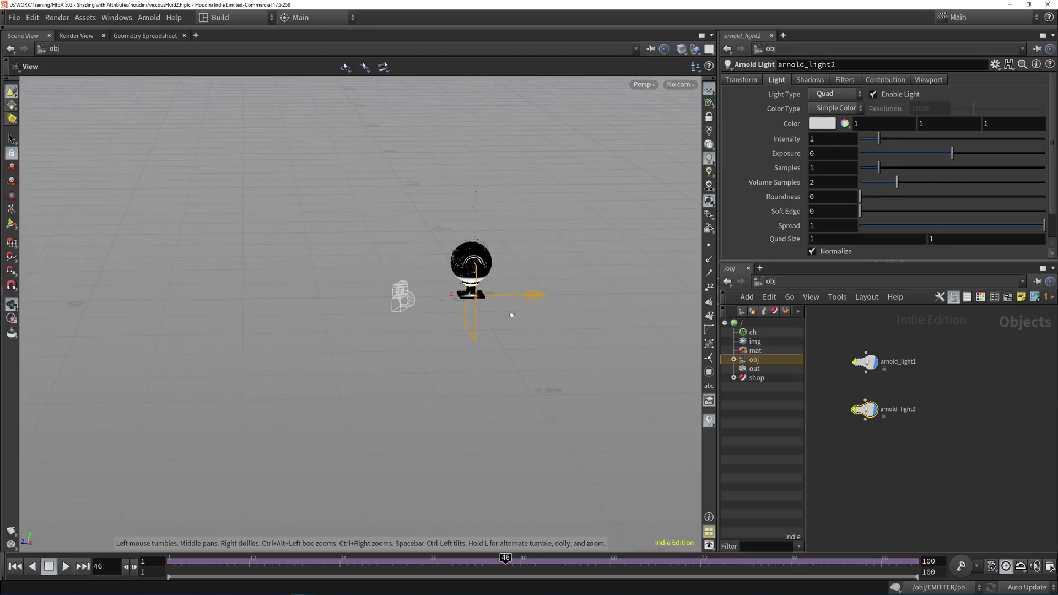
# - Show the scene in wireframe, move the quad light away from the ball, raise it and tilt it down toward the ball
pyautogui.moveTo(496, 297); pyautogui.dragTo(519, 295)
pyautogui.press('w')
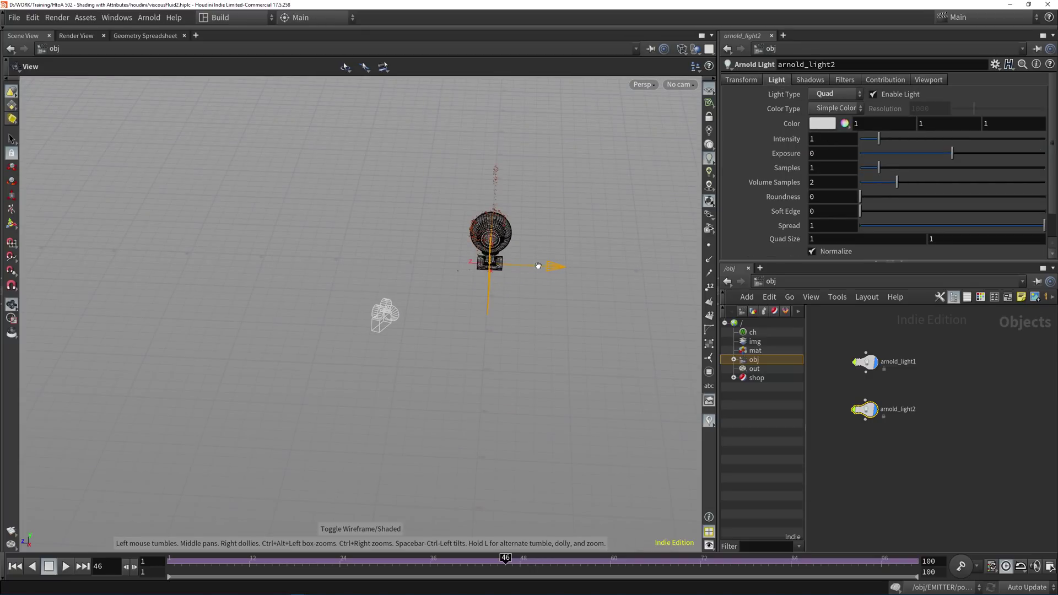
pyautogui.press('Return')
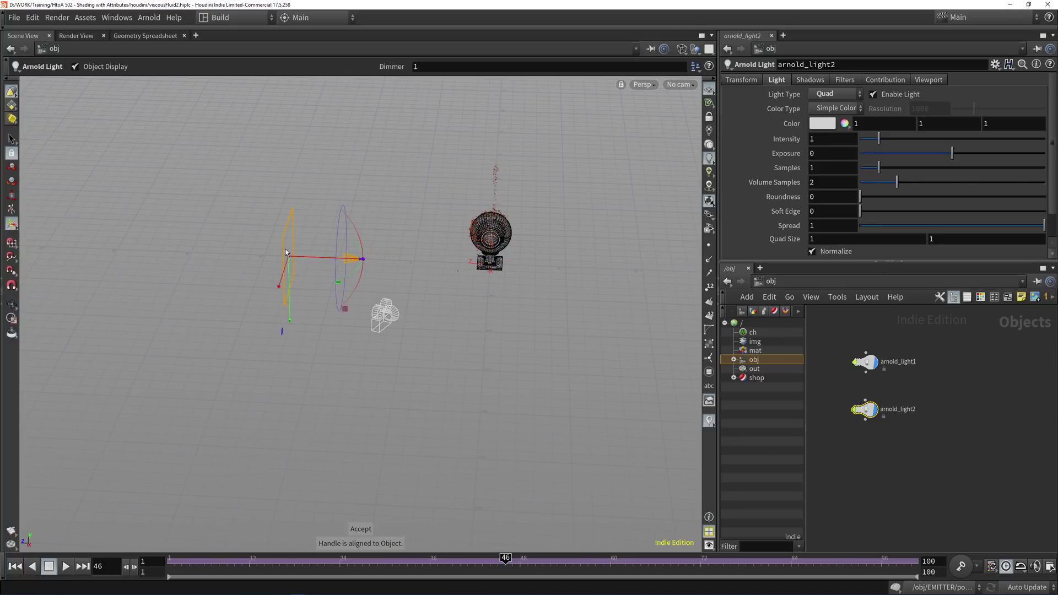
pyautogui.moveTo(290, 323); pyautogui.dragTo(288, 233)
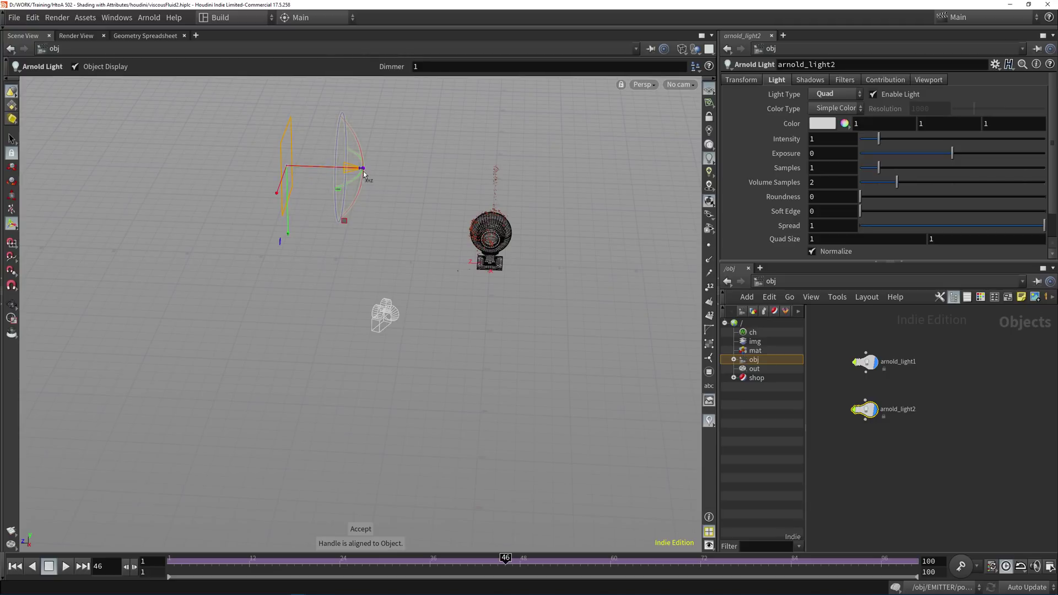
pyautogui.moveTo(364, 168); pyautogui.dragTo(455, 218)
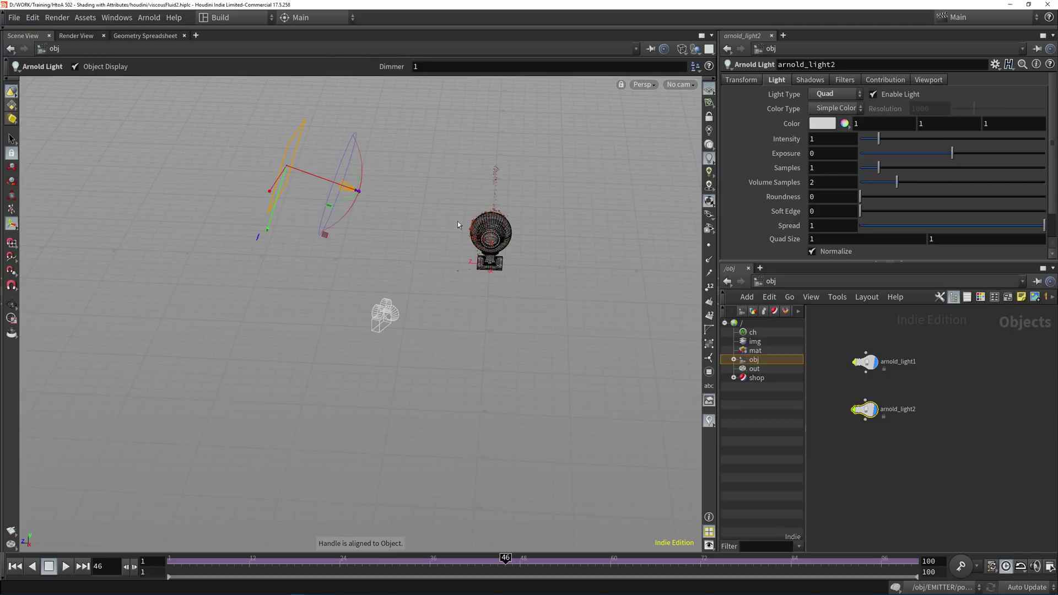
pyautogui.keyDown('alt'); pyautogui.moveTo(534, 181); pyautogui.dragTo(576, 144); pyautogui.keyUp('alt')
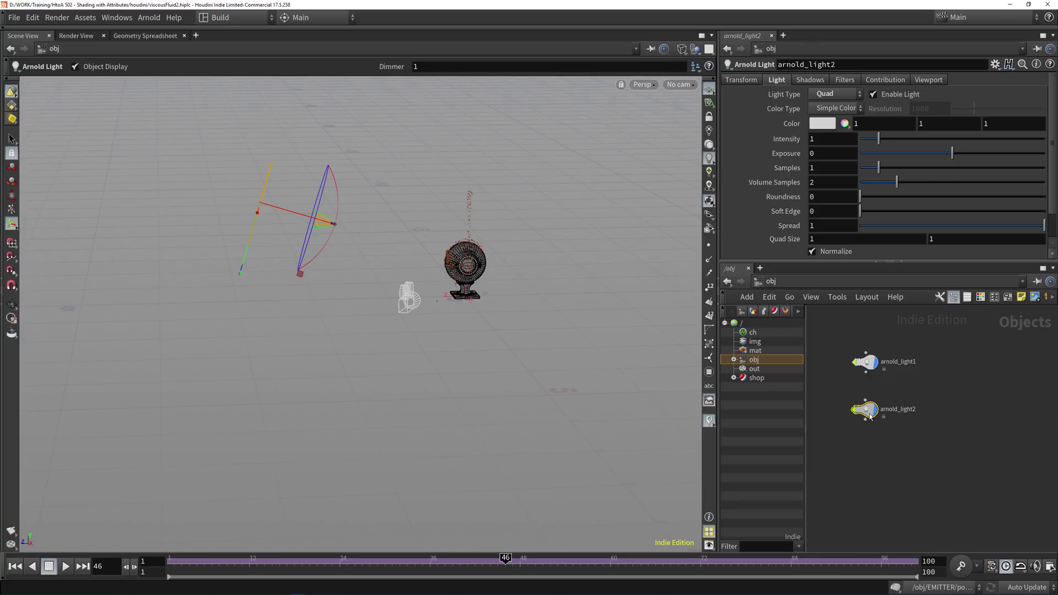
# - Look through arnold_light2 with the view tied to it and reframe until the light aims at the ball and stand
pyautogui.click(679, 85)
pyautogui.moveTo(711, 164)
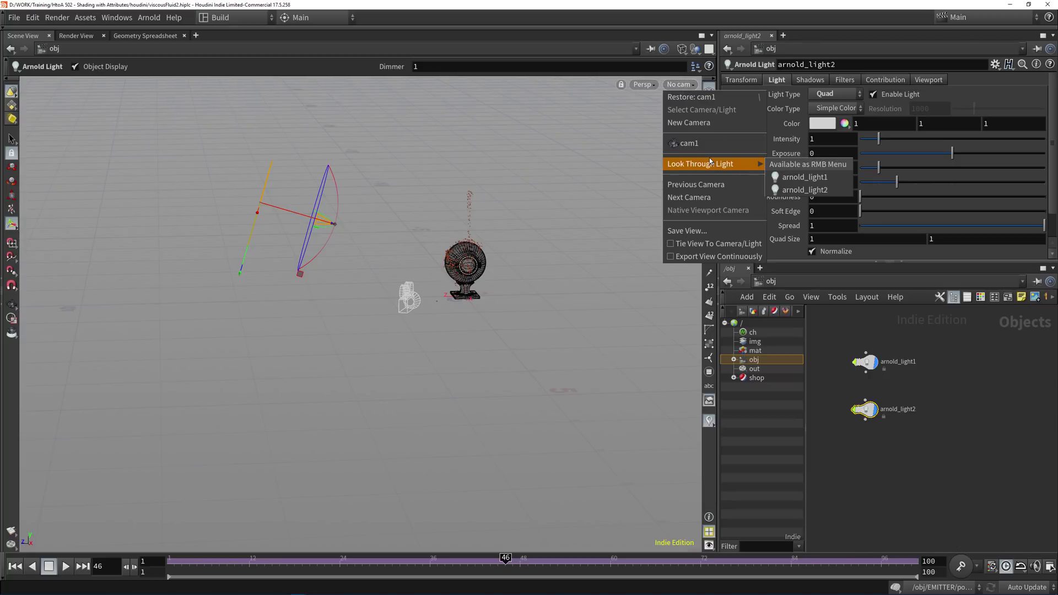
pyautogui.click(805, 177)
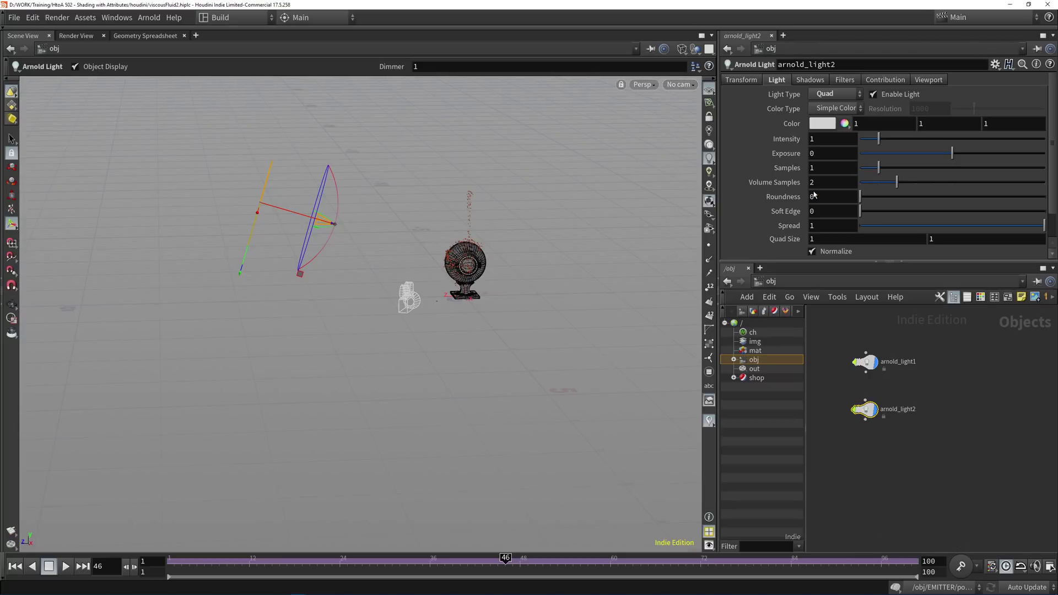
pyautogui.click(685, 85)
pyautogui.click(679, 244)
pyautogui.keyDown('alt'); pyautogui.moveTo(479, 212); pyautogui.dragTo(539, 206, button='middle'); pyautogui.keyUp('alt')
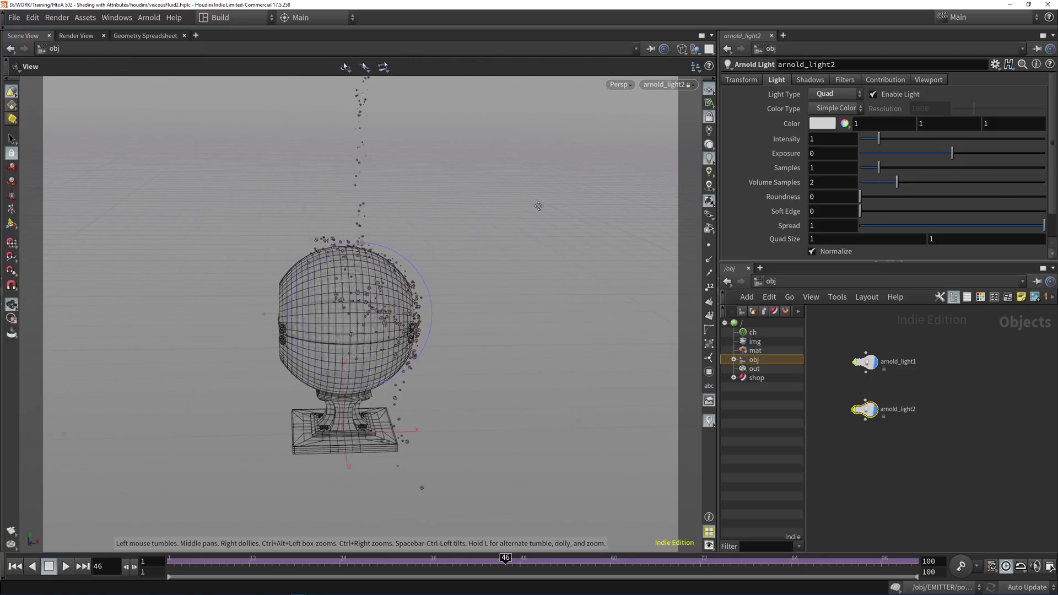
pyautogui.moveTo(539, 206); pyautogui.dragTo(475, 221)
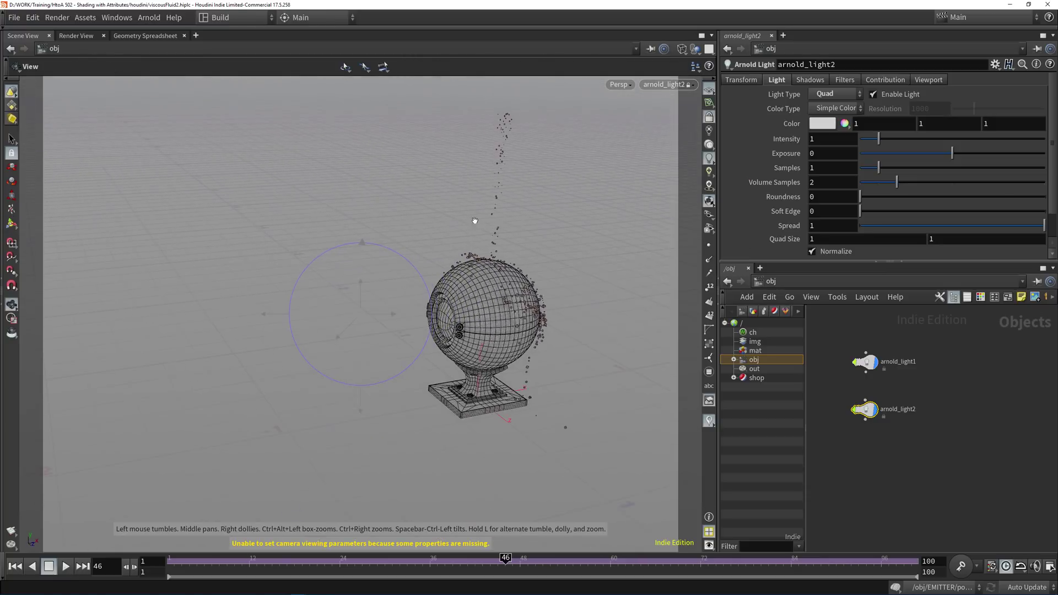
pyautogui.moveTo(511, 226); pyautogui.dragTo(387, 217, button='middle')
pyautogui.moveTo(387, 217); pyautogui.dragTo(473, 246)
pyautogui.moveTo(472, 245); pyautogui.dragTo(406, 204, button='middle')
pyautogui.press('Return')
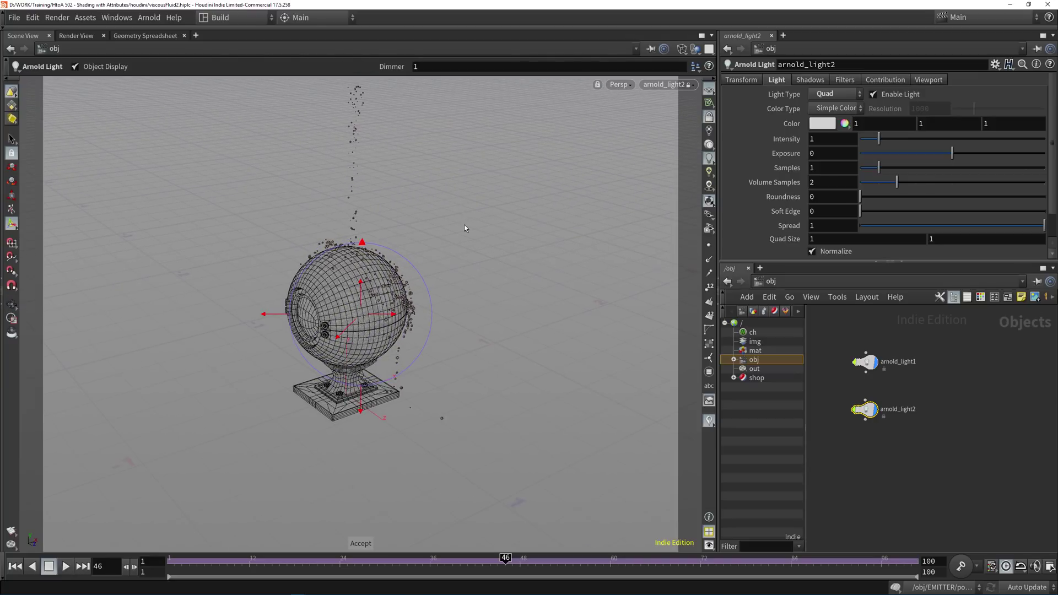
# - Untie the view from the quad light, orbit out to an overview of the light, ball and camera, and save the scene
pyautogui.click(668, 84)
pyautogui.click(683, 248)
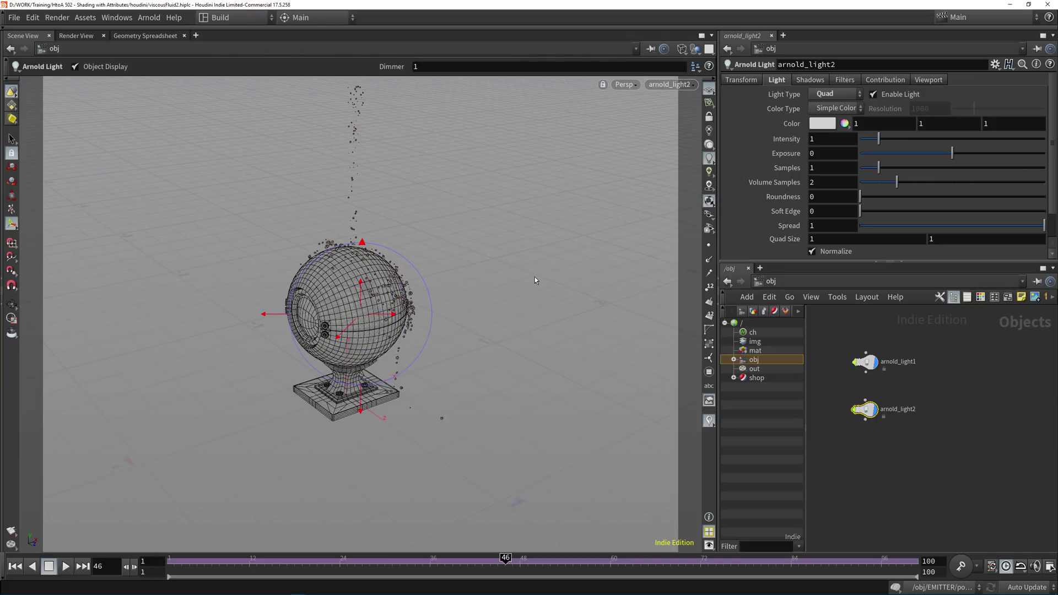
pyautogui.keyDown('alt'); pyautogui.moveTo(589, 288); pyautogui.dragTo(383, 276); pyautogui.keyUp('alt')
pyautogui.keyDown('alt'); pyautogui.moveTo(383, 275); pyautogui.dragTo(388, 337, button='middle'); pyautogui.keyUp('alt')
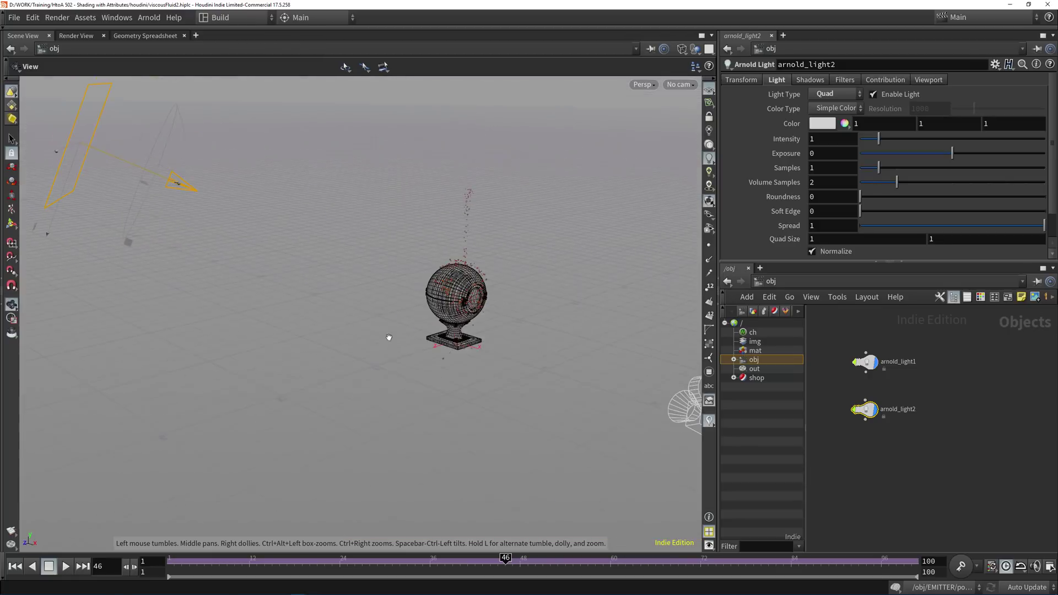
pyautogui.keyDown('alt'); pyautogui.moveTo(387, 338); pyautogui.dragTo(398, 271, button='right'); pyautogui.keyUp('alt')
pyautogui.moveTo(398, 271); pyautogui.dragTo(354, 288)
pyautogui.press('Return')
pyautogui.hotkey('ctrl', 's')
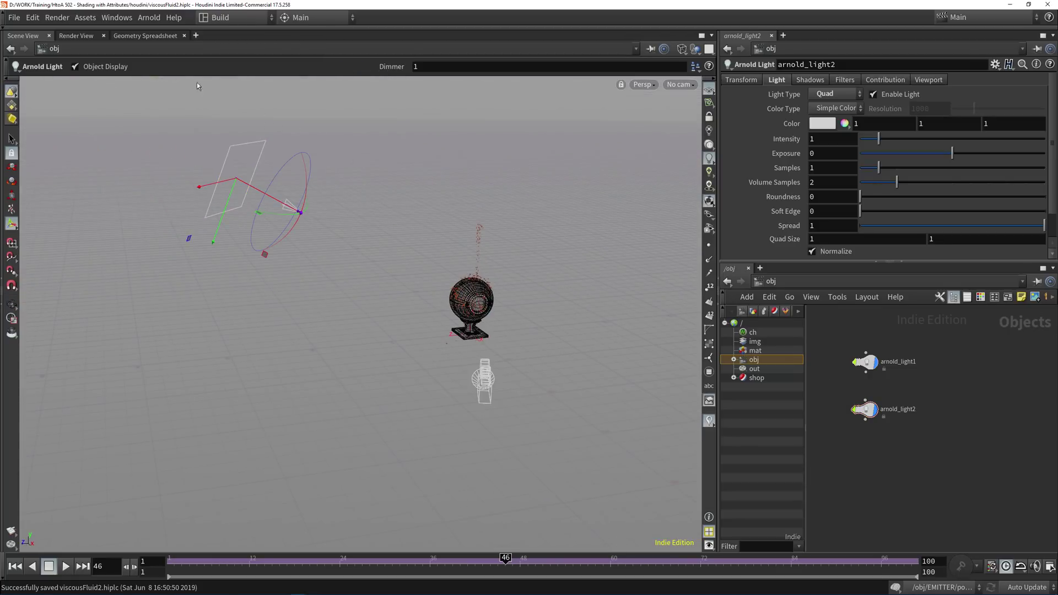
# - Start a test render of the scene in the Render View and stop it
pyautogui.click(77, 37)
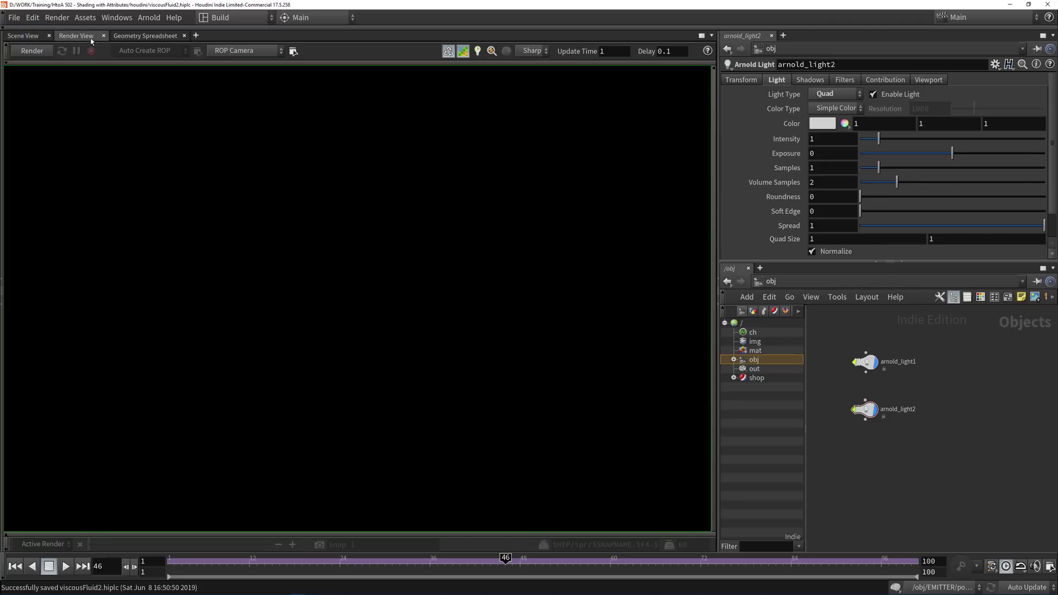
pyautogui.click(31, 50)
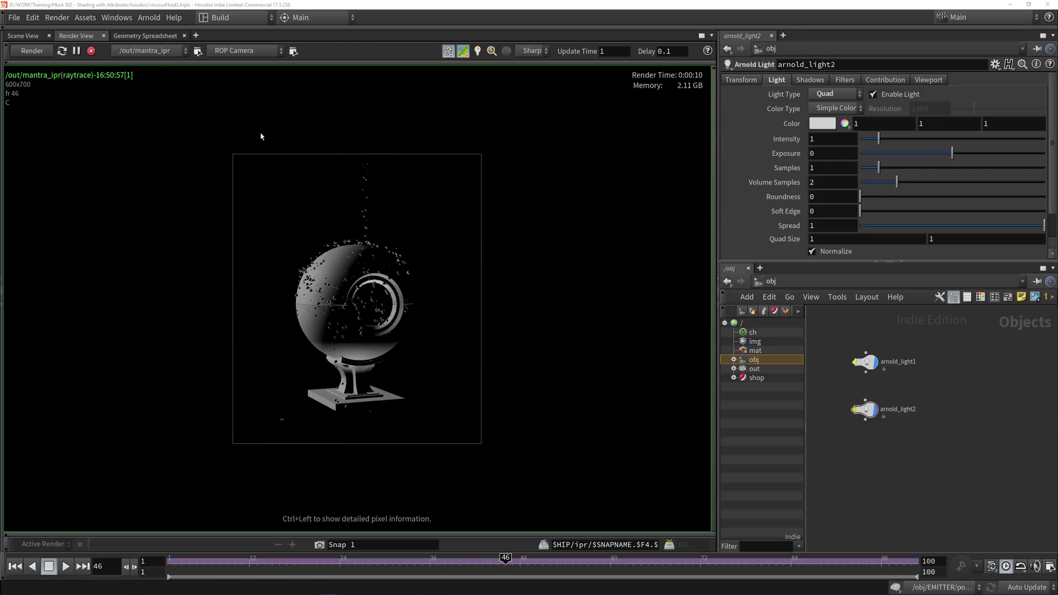
pyautogui.click(91, 50)
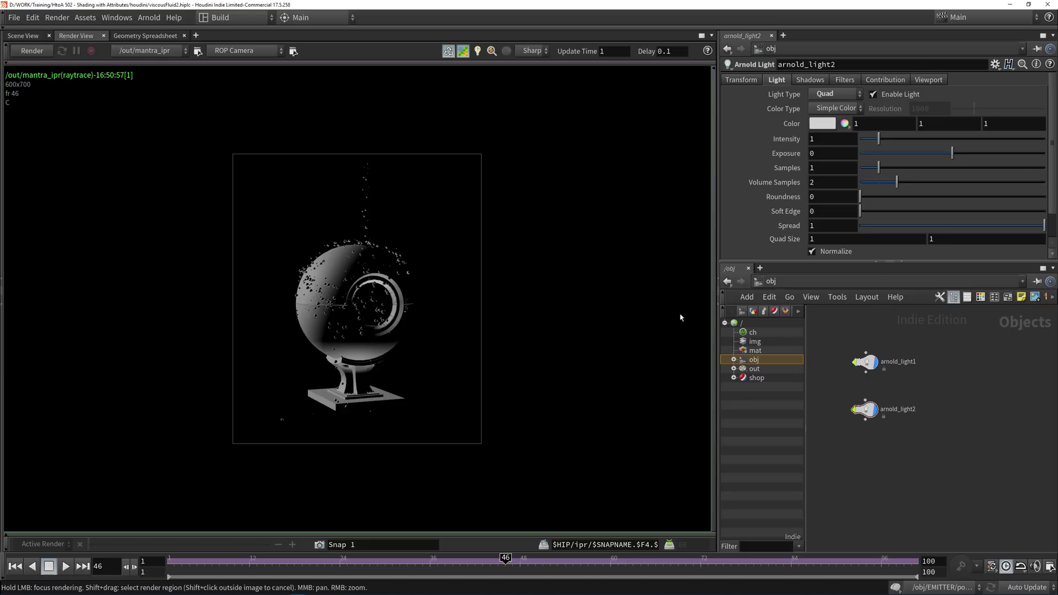
# - Delete the mantra_ipr node from the out network
pyautogui.click(754, 369)
pyautogui.click(754, 360)
pyautogui.click(755, 368)
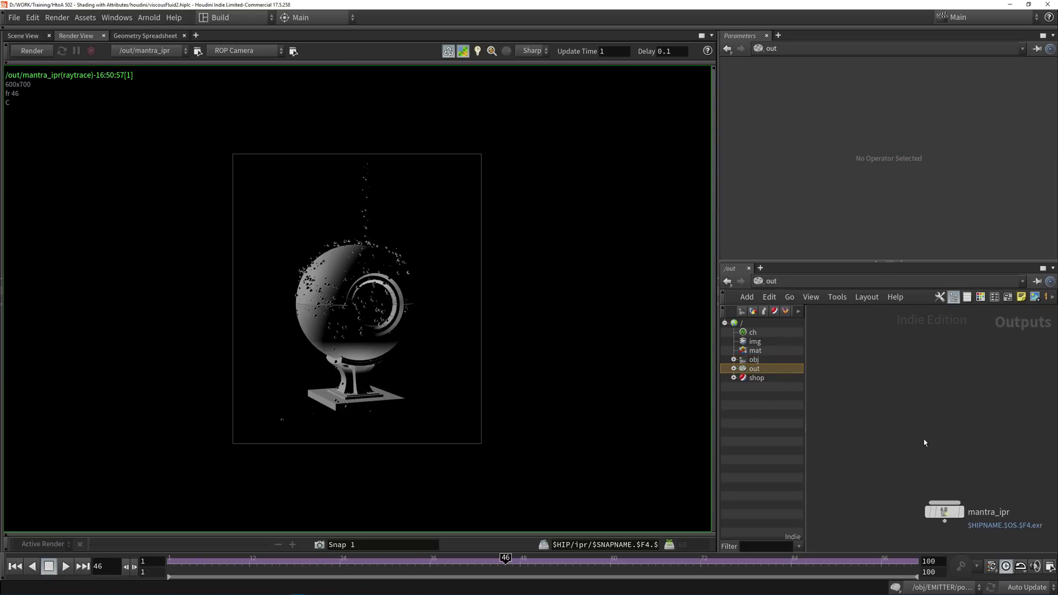
pyautogui.moveTo(925, 444); pyautogui.dragTo(864, 411, button='middle')
pyautogui.click(863, 412)
pyautogui.press('Delete')
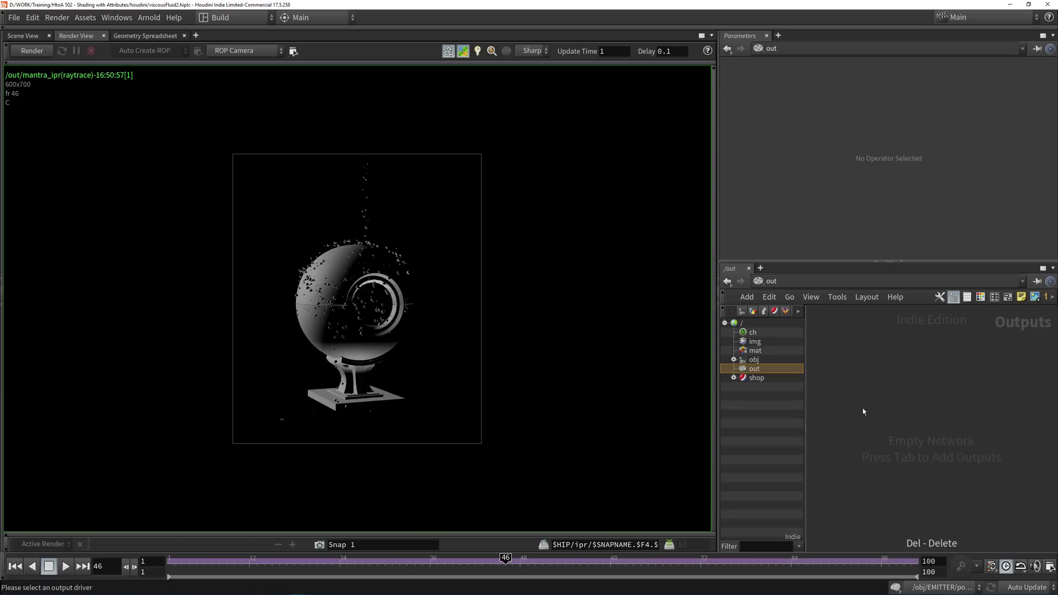
# - Add an Arnold render output node to the out network
pyautogui.press('Tab')
pyautogui.write('arn')
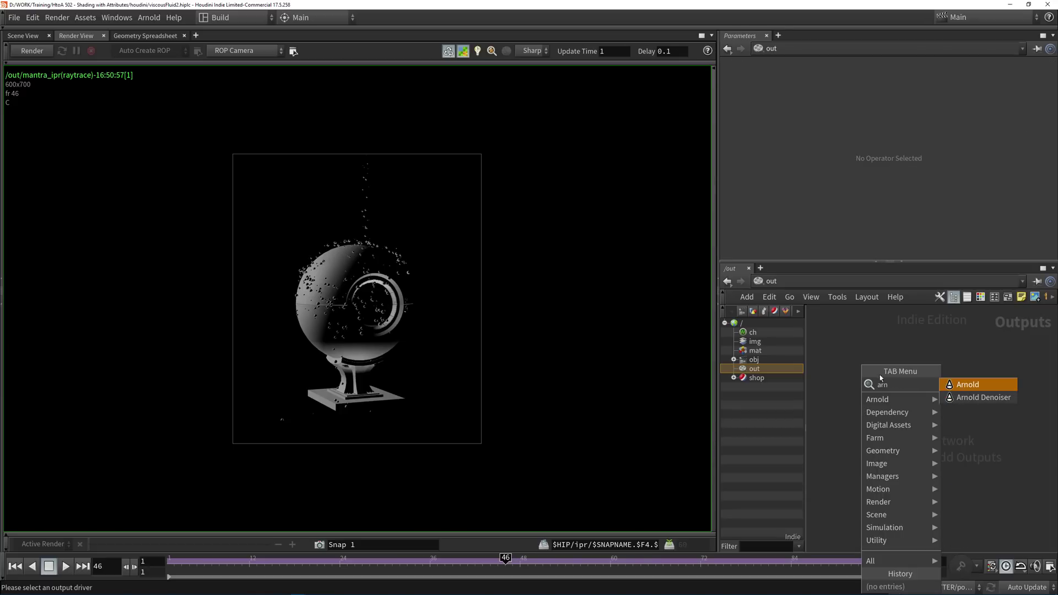
pyautogui.click(962, 385)
pyautogui.click(892, 400)
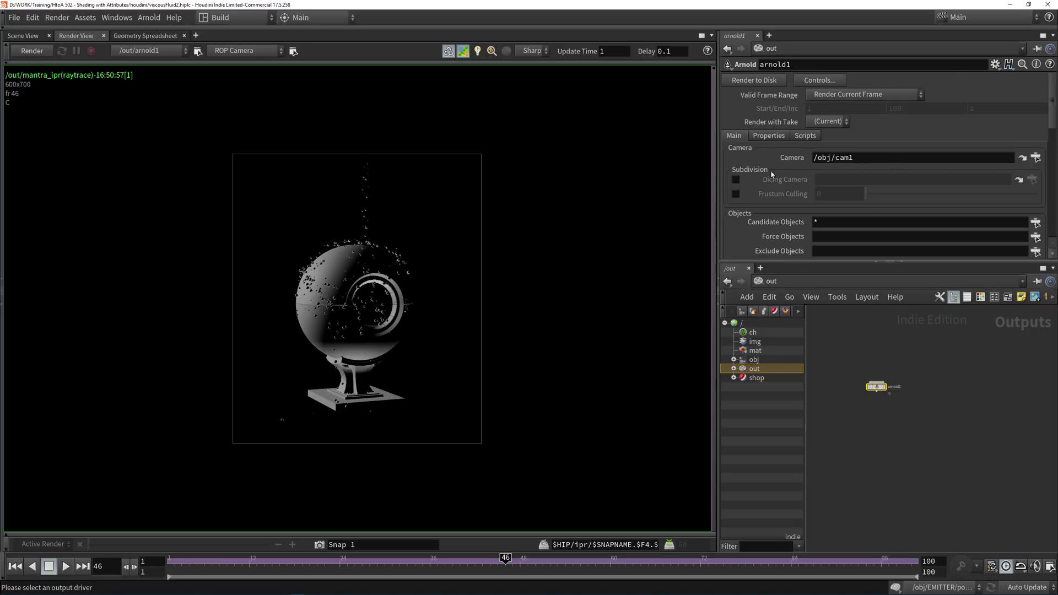
# - Apply the Default preset to the Arnold output node and review its sampling settings
pyautogui.scroll(-1, 781, 122)
pyautogui.click(769, 120)
pyautogui.scroll(1, 781, 122)
pyautogui.click(995, 64)
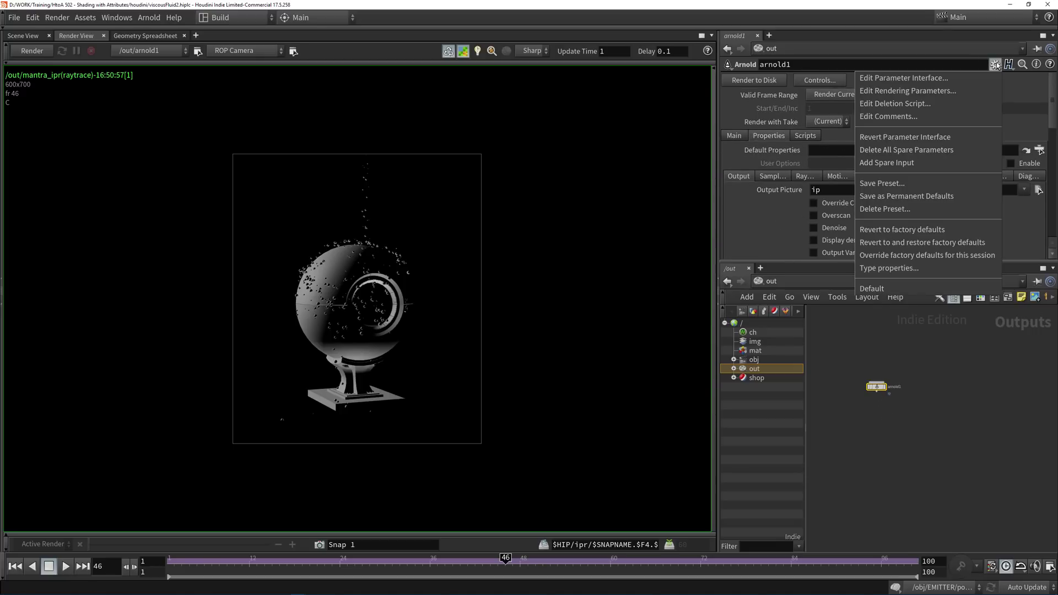
pyautogui.click(876, 288)
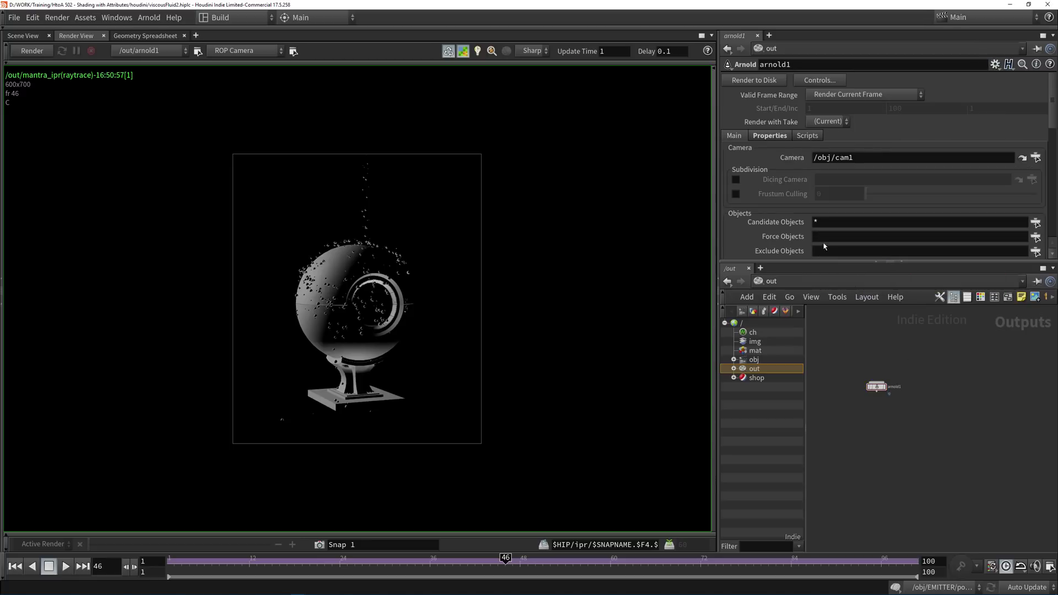
pyautogui.click(772, 135)
pyautogui.scroll(-1, 772, 138)
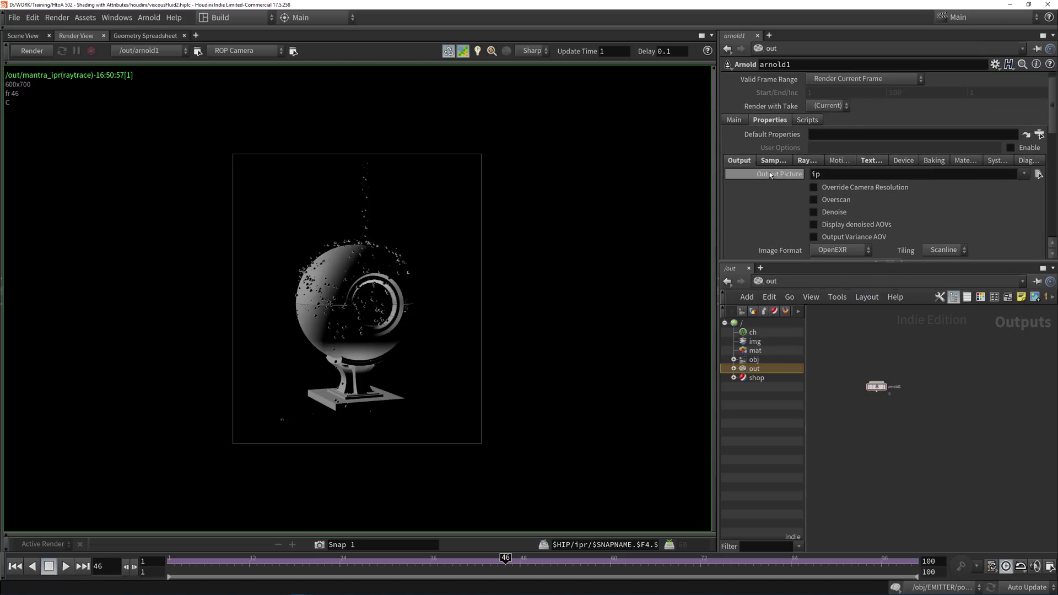
pyautogui.click(773, 164)
pyautogui.scroll(-2, 777, 182)
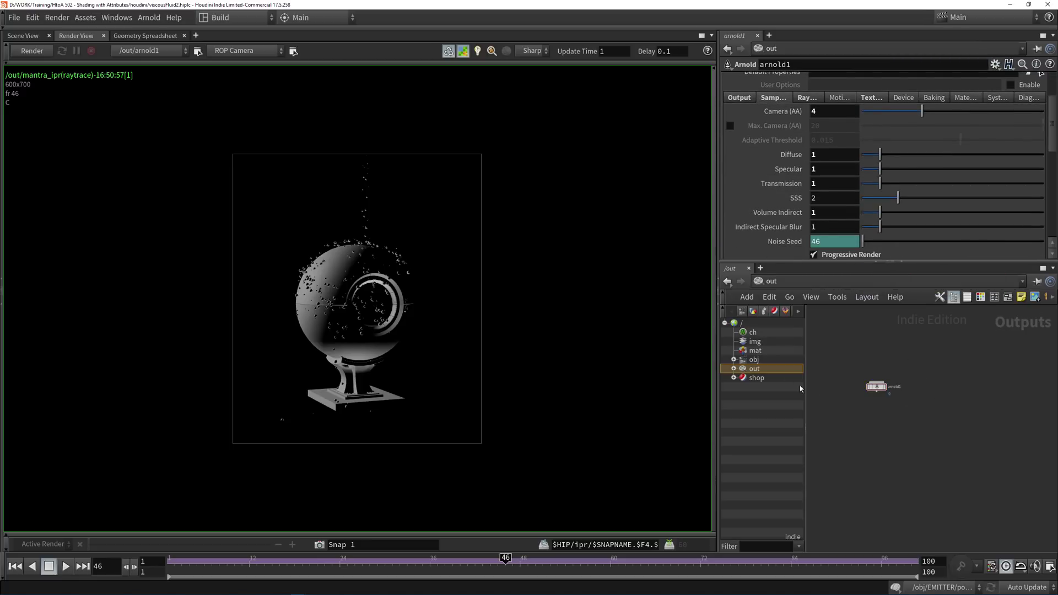
# - Return to the object network, save the scene and start rendering /out/arnold1 in the Render View
pyautogui.click(755, 360)
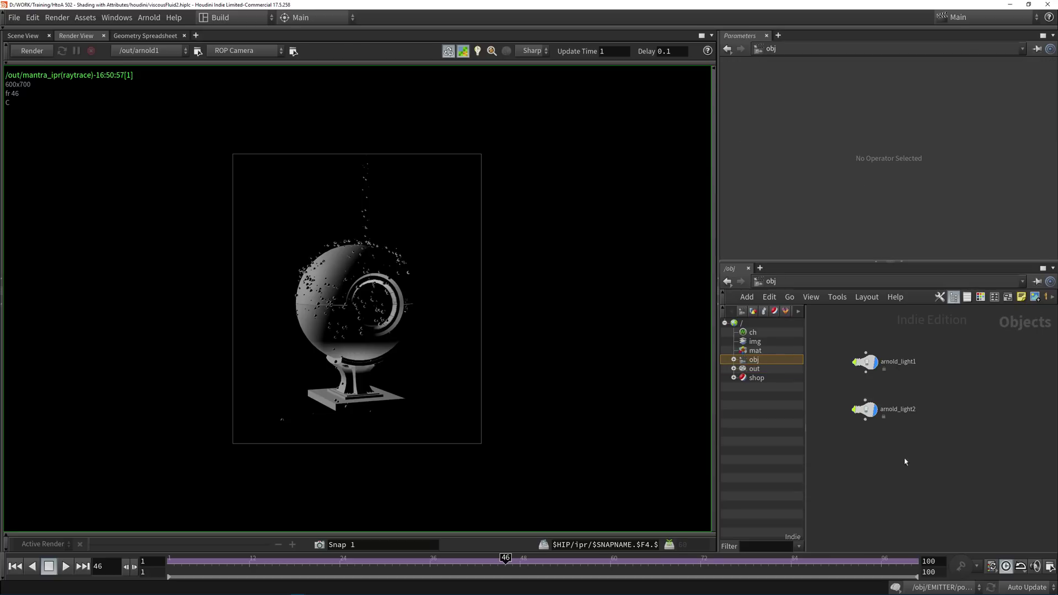
pyautogui.hotkey('ctrl', 's')
pyautogui.click(32, 50)
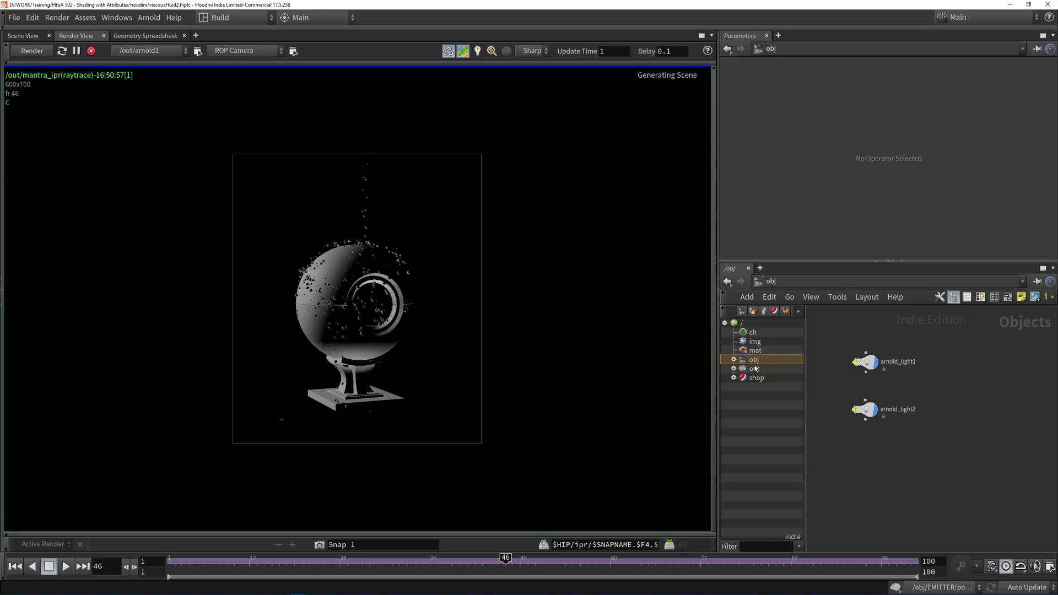
# - Open the COLLISION geometry network at its material1 node and restart the Arnold render to check the ball's shading
pyautogui.click(734, 359)
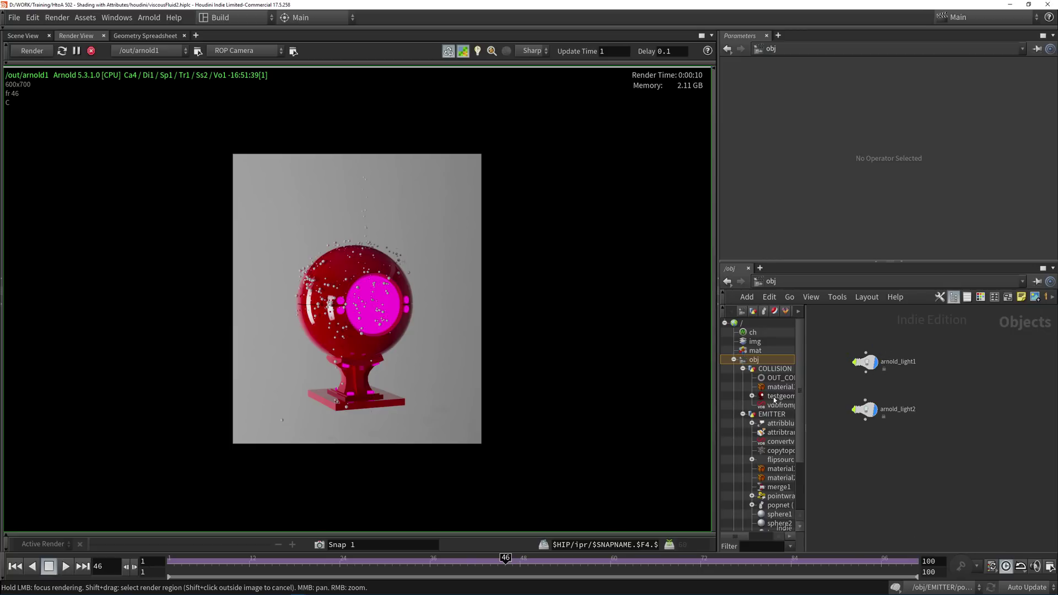
pyautogui.click(733, 359)
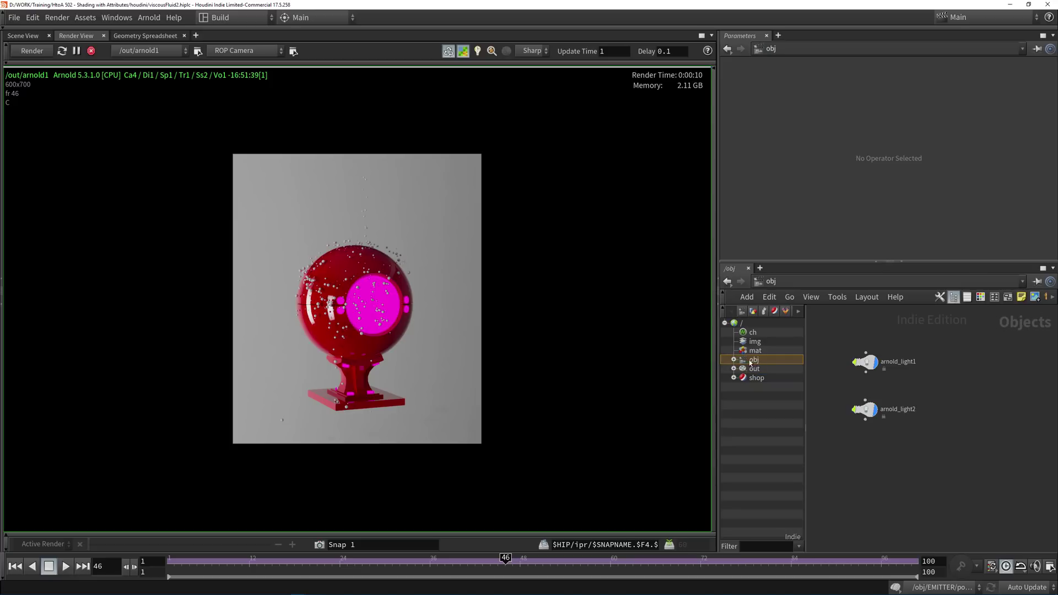
pyautogui.scroll(-3, 877, 374)
pyautogui.moveTo(821, 408); pyautogui.dragTo(933, 411, button='middle')
pyautogui.scroll(3, 876, 382)
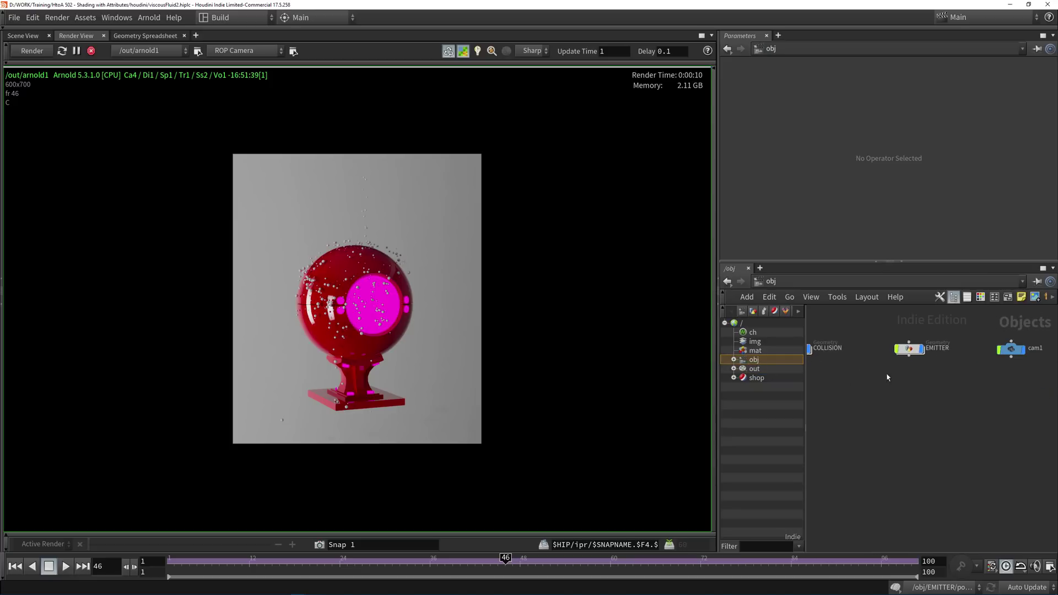
pyautogui.moveTo(886, 374); pyautogui.dragTo(949, 393, button='middle')
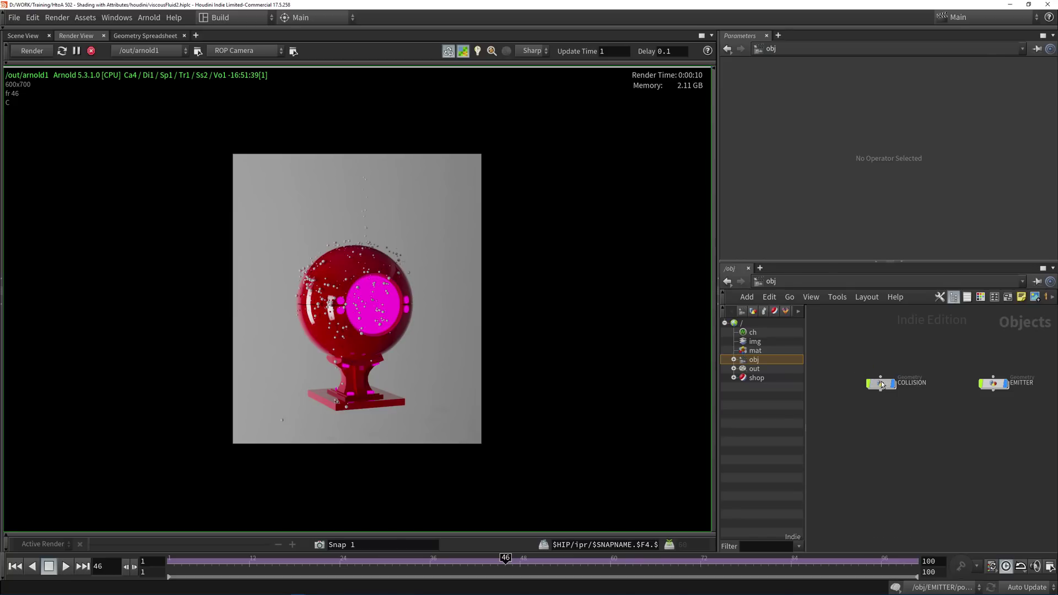
pyautogui.doubleClick(881, 382)
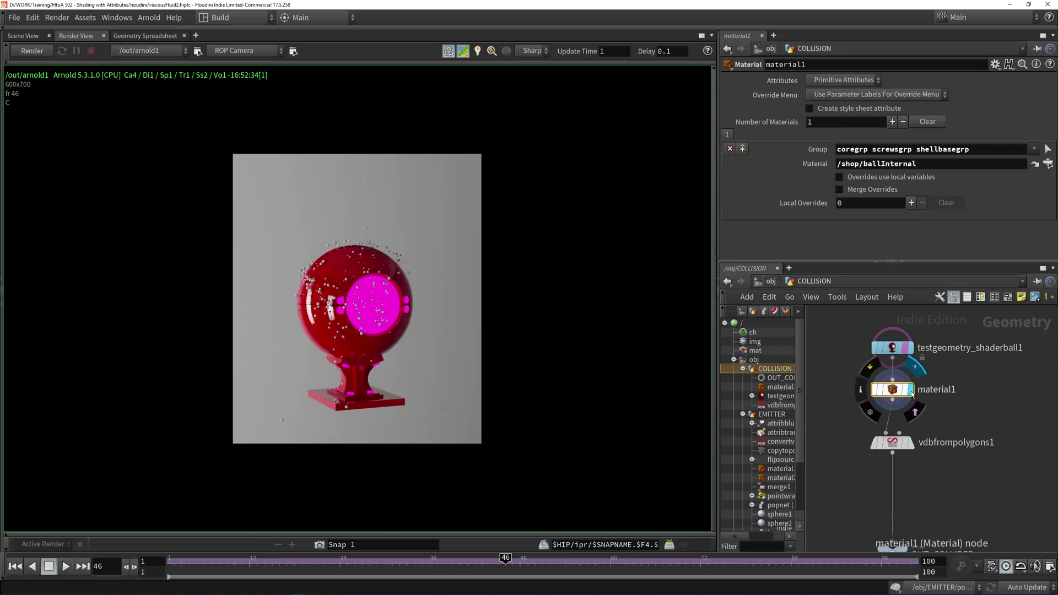
pyautogui.click(30, 51)
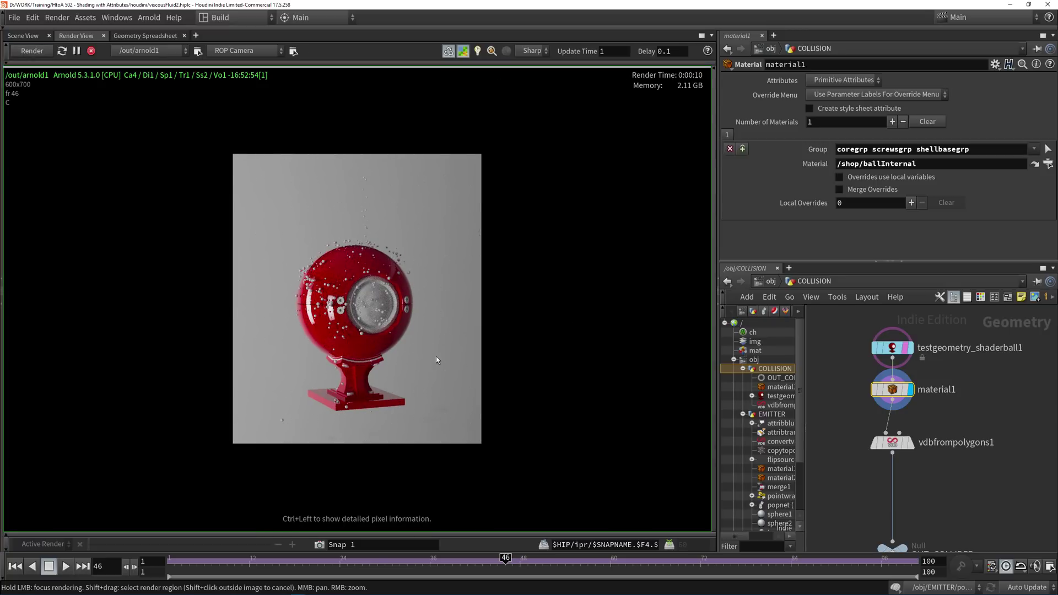
pyautogui.press('d')
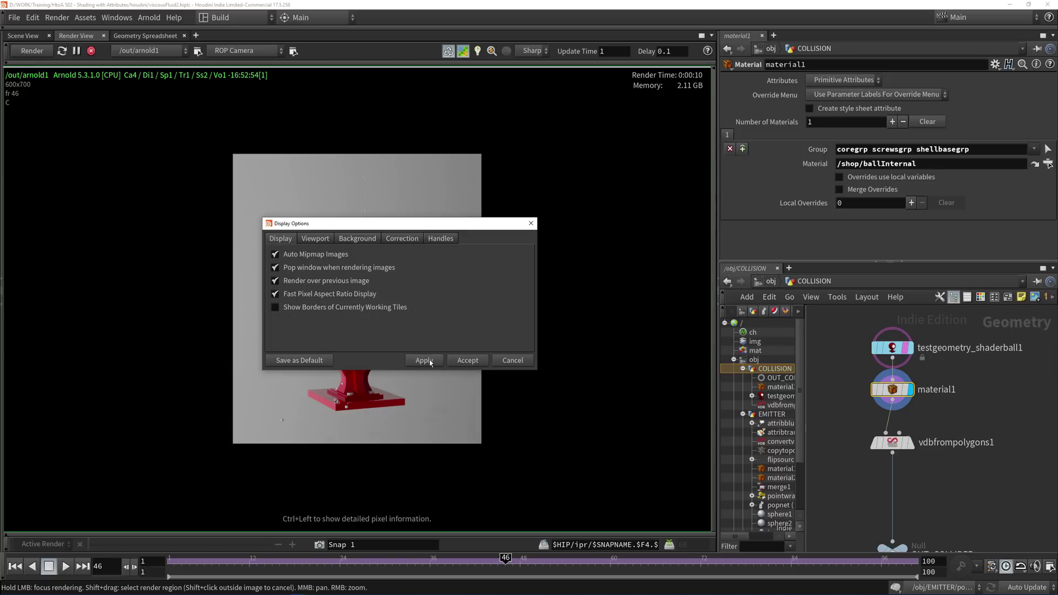
pyautogui.click(468, 361)
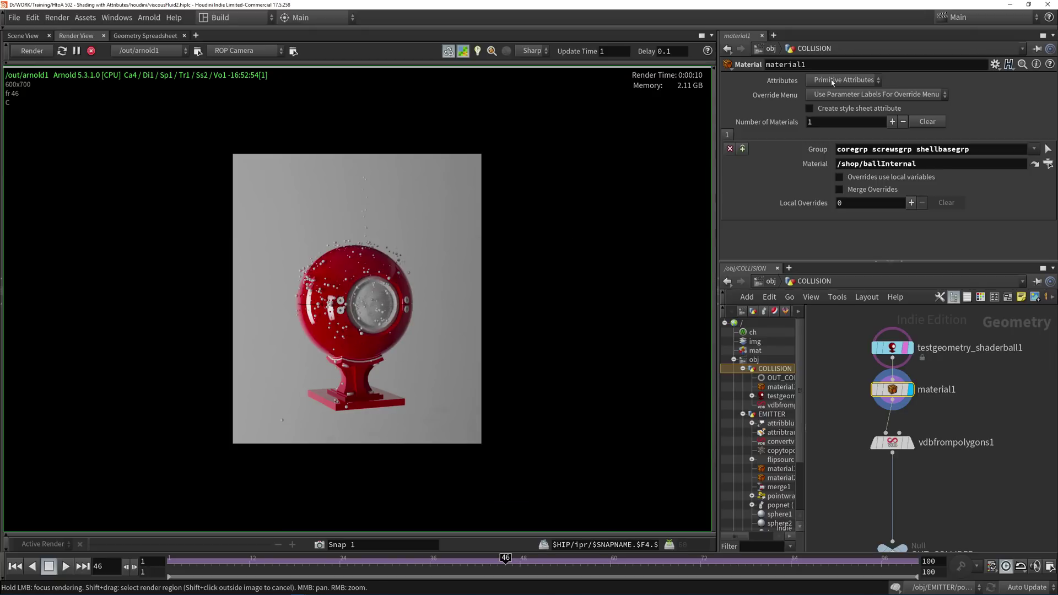
# - Set the exposure of the quad light arnold_light2 to 6.64 while checking the live render
pyautogui.click(743, 369)
pyautogui.click(743, 378)
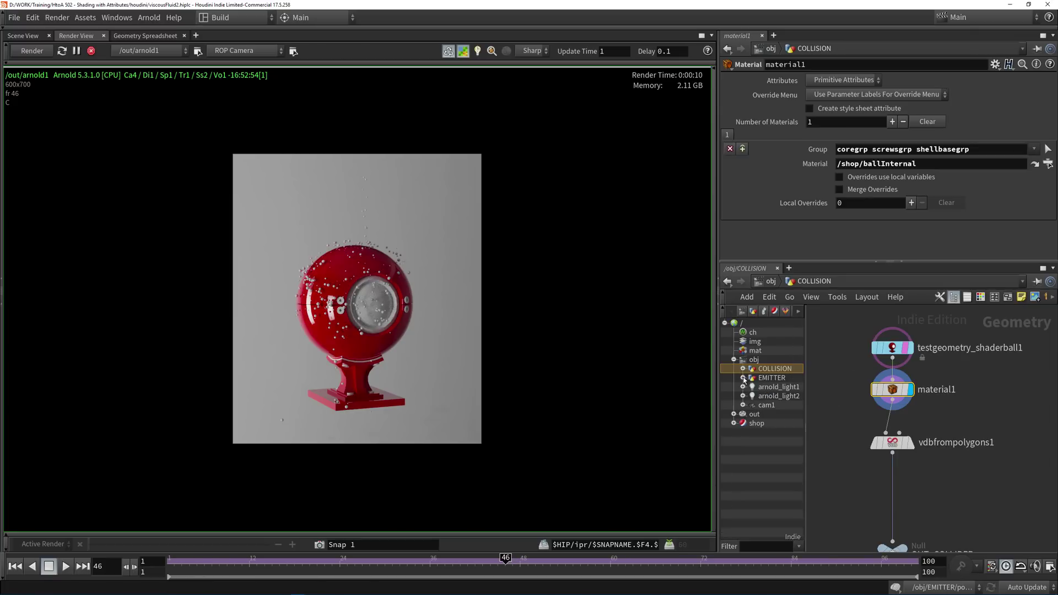
pyautogui.click(783, 397)
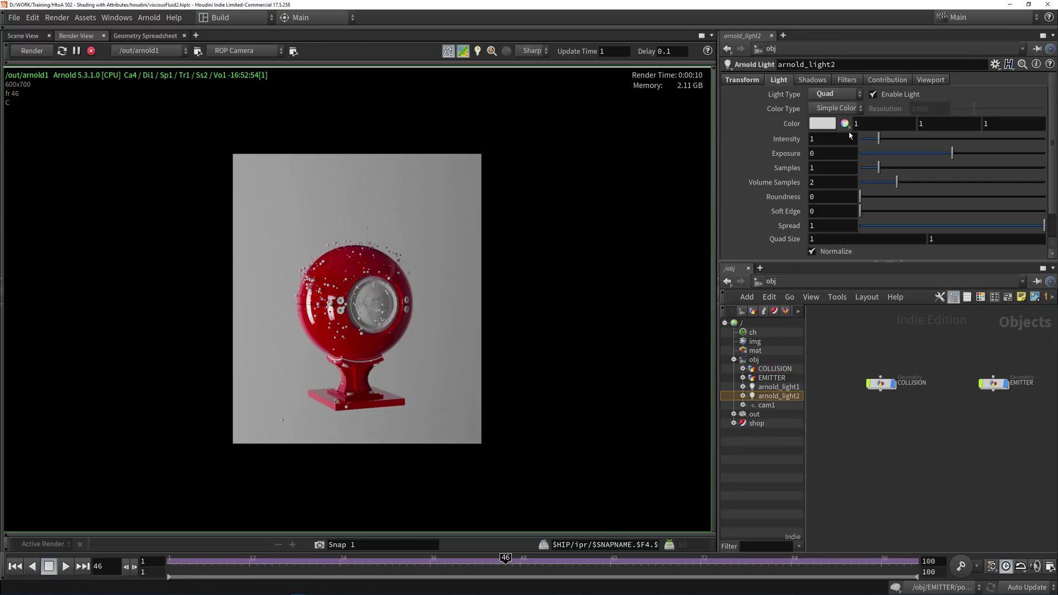
pyautogui.moveTo(1009, 154); pyautogui.dragTo(1041, 160)
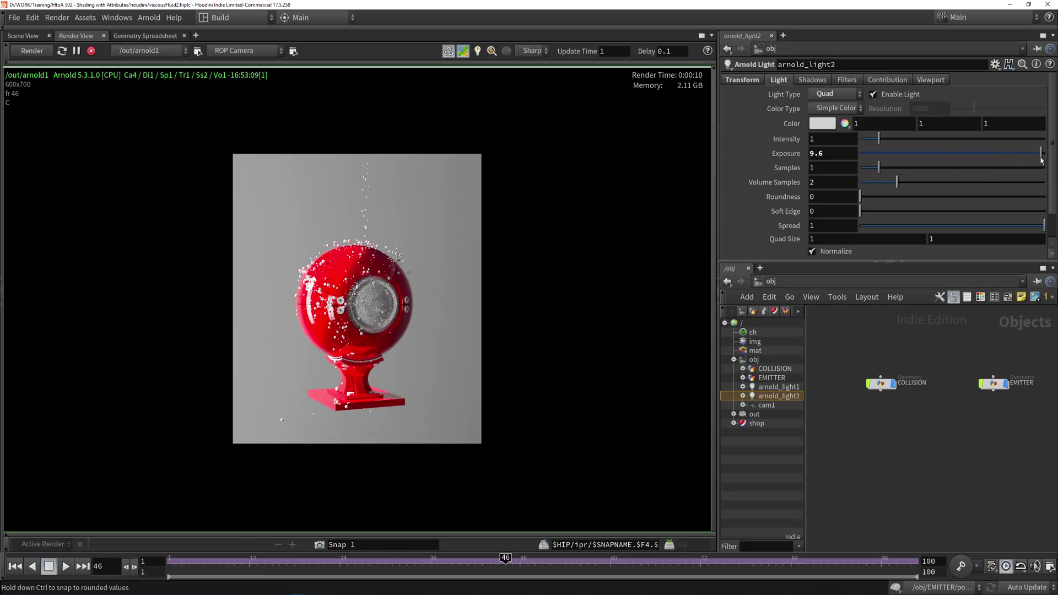
pyautogui.moveTo(1033, 160)
pyautogui.mouseDown()
pyautogui.moveTo(1008, 161)
pyautogui.moveTo(1017, 160)
pyautogui.mouseUp()
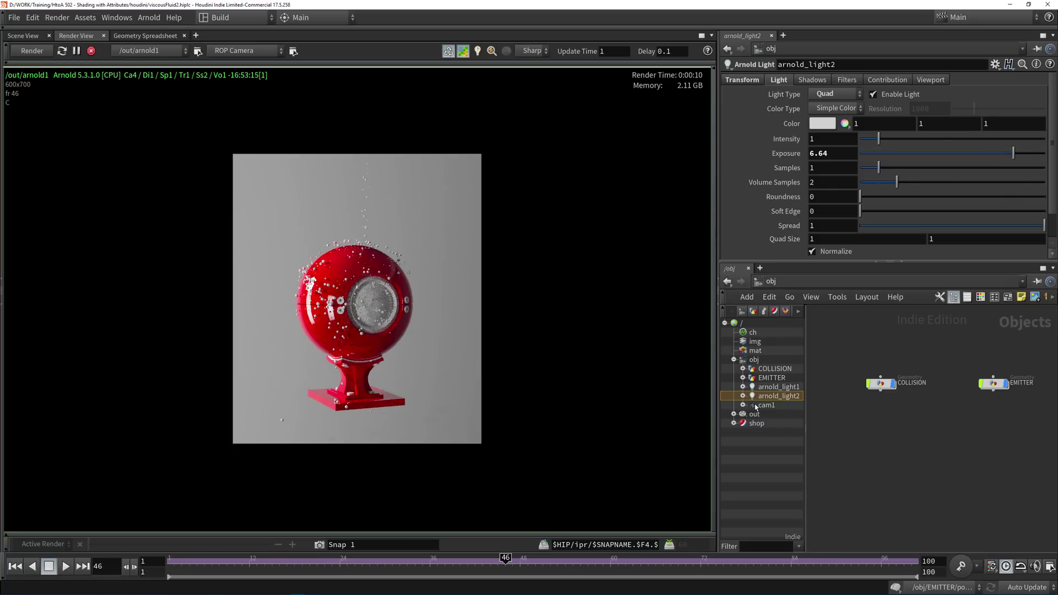
# - Rotate the skydome arnold_light1 to -20 degrees about the Y axis
pyautogui.click(777, 387)
pyautogui.click(748, 82)
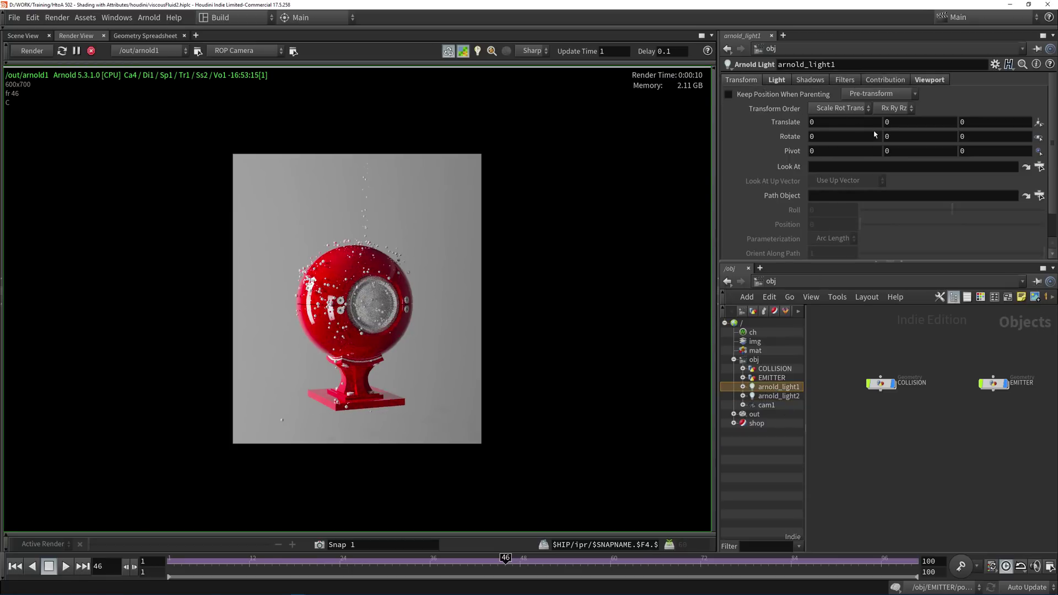
pyautogui.moveTo(897, 137); pyautogui.dragTo(910, 83, button='middle')
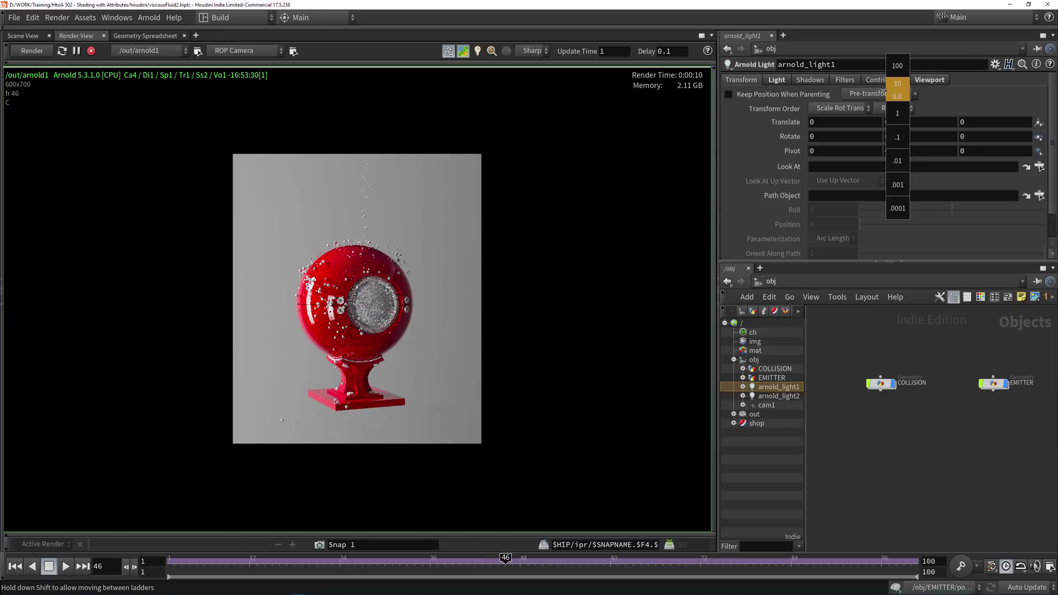
pyautogui.moveTo(878, 92); pyautogui.dragTo(878, 94, button='middle')
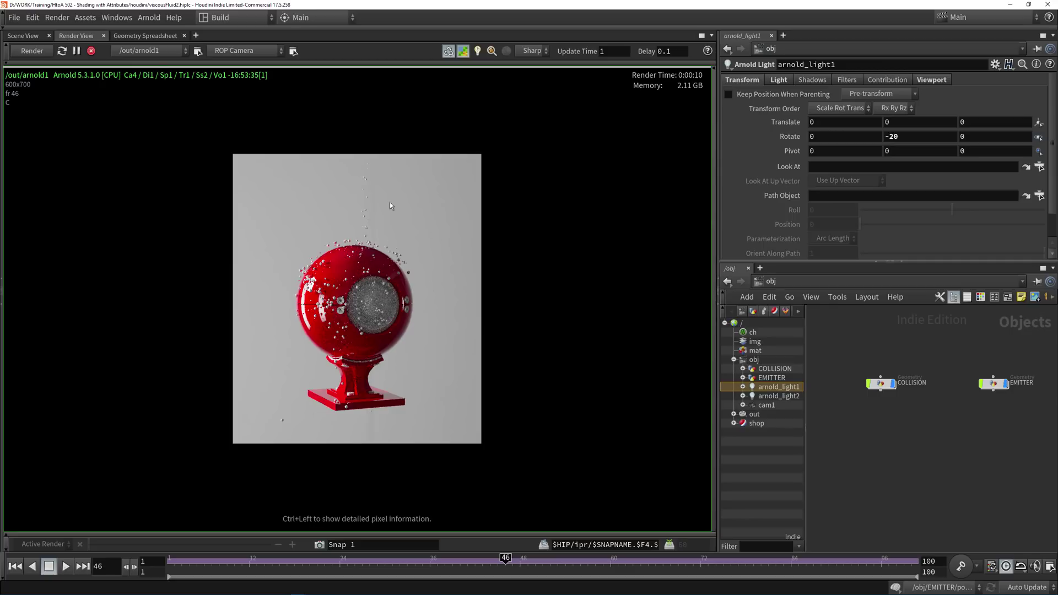
# - Look through arnold_light2 with the view tied to it and orbit the light behind the ball, facing the camera
pyautogui.click(23, 36)
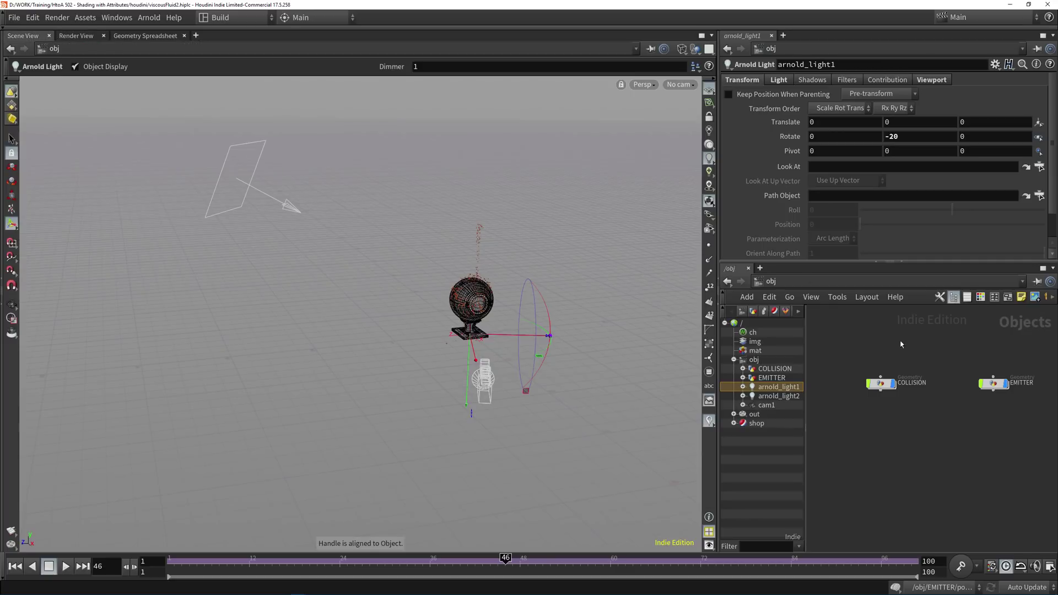
pyautogui.click(778, 396)
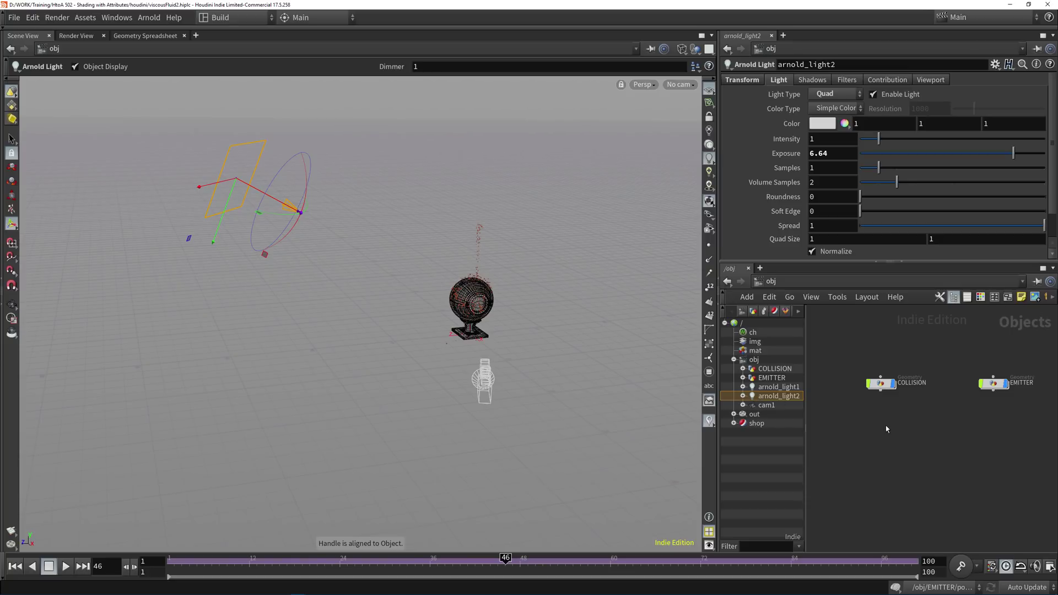
pyautogui.press('f')
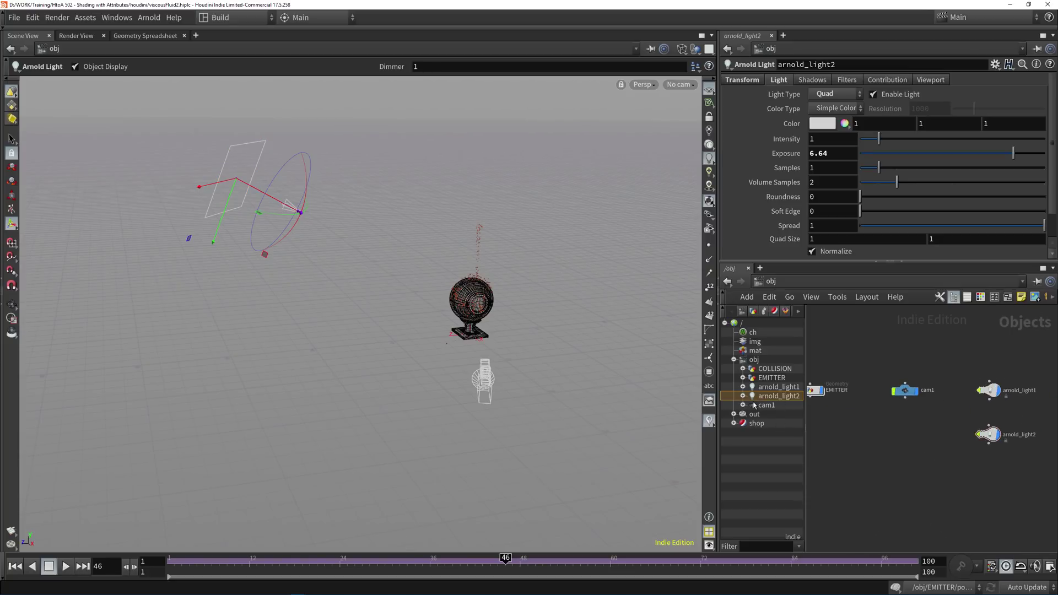
pyautogui.click(678, 86)
pyautogui.moveTo(725, 167)
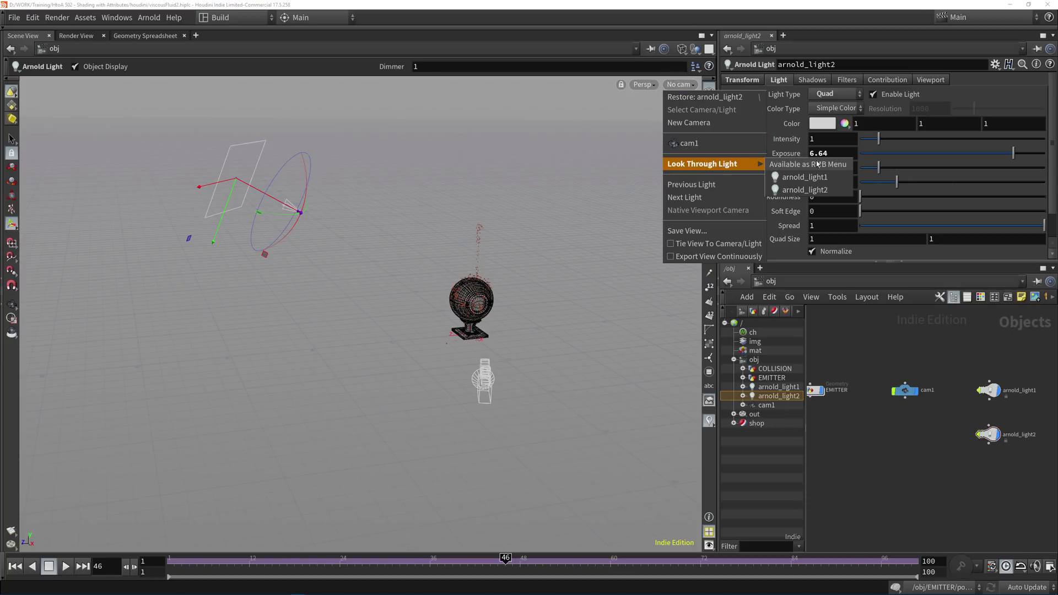
pyautogui.click(808, 193)
pyautogui.click(669, 84)
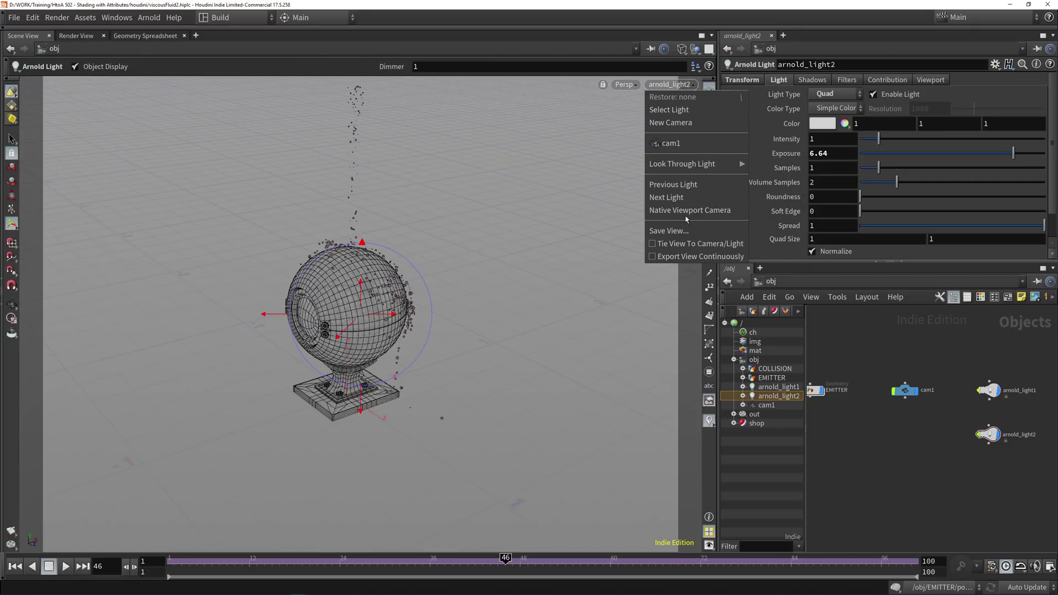
pyautogui.click(677, 245)
pyautogui.moveTo(376, 268)
pyautogui.keyDown('alt'); pyautogui.mouseDown()
pyautogui.moveTo(505, 290)
pyautogui.moveTo(368, 262)
pyautogui.moveTo(395, 269)
pyautogui.mouseUp(); pyautogui.keyUp('alt')
pyautogui.keyDown('alt'); pyautogui.moveTo(394, 269); pyautogui.dragTo(362, 269, button='middle'); pyautogui.keyUp('alt')
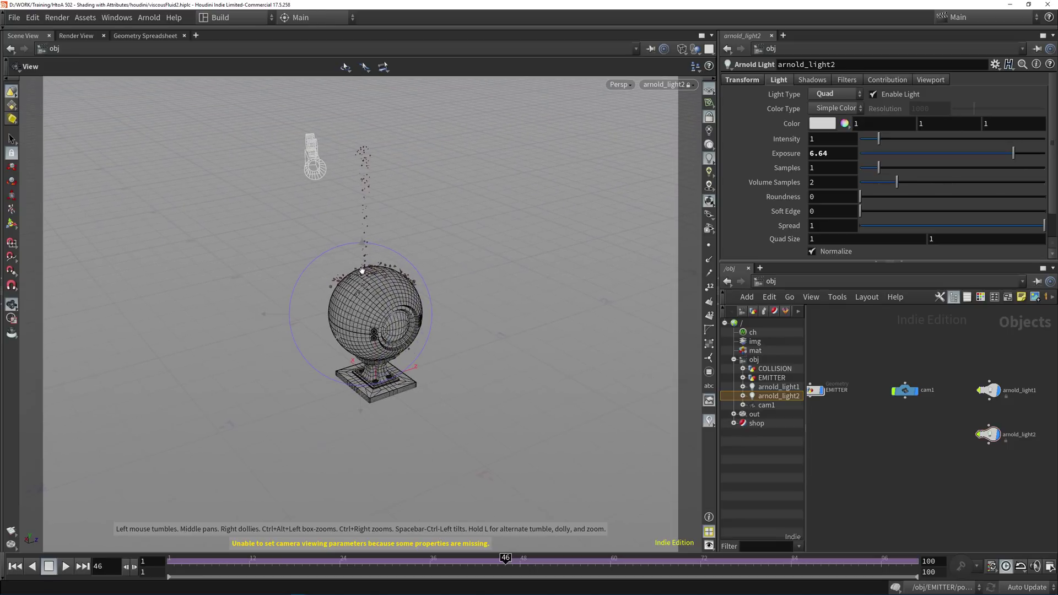
# - Check the quad light in the render and tumble it slightly around the ball to move it out of the frame
pyautogui.click(78, 35)
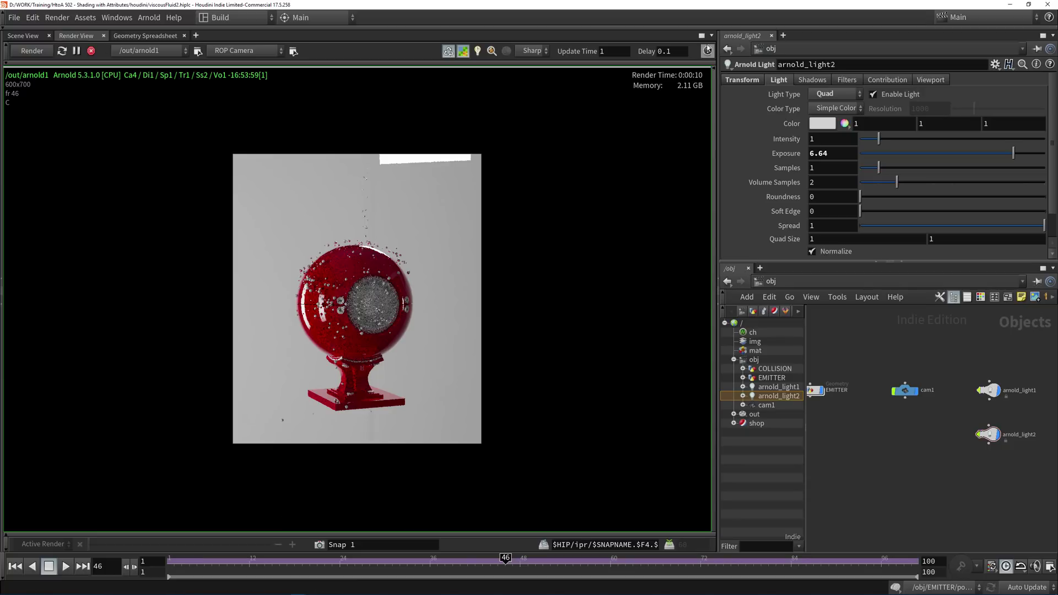
pyautogui.click(29, 40)
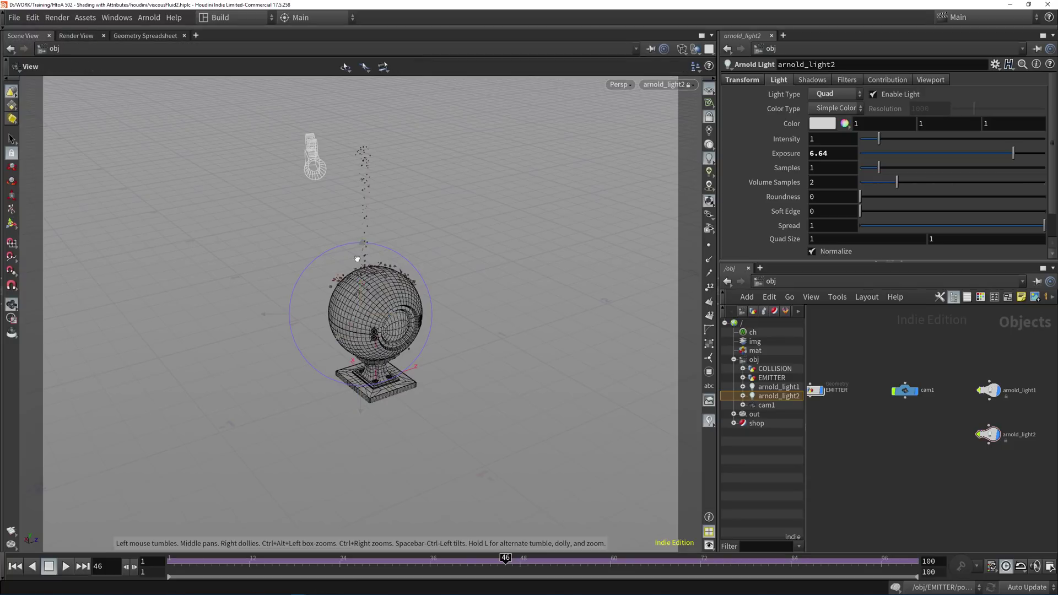
pyautogui.moveTo(359, 260); pyautogui.dragTo(347, 193)
pyautogui.press('Return')
pyautogui.click(68, 35)
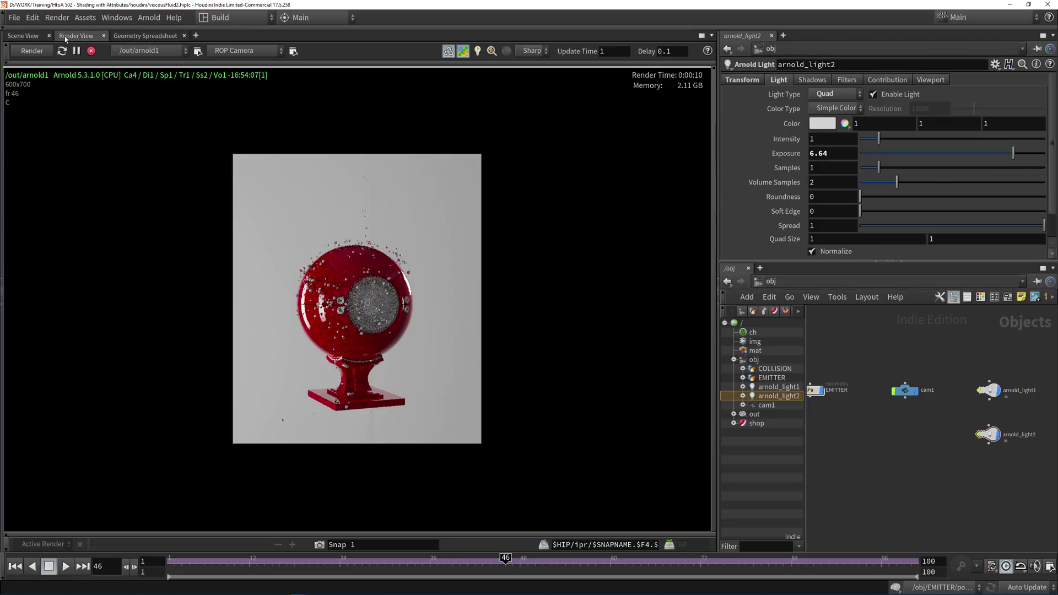
# - Orbit arnold_light2 further around the side of the ball and check the highlights in the render
pyautogui.click(26, 36)
pyautogui.keyDown('alt'); pyautogui.moveTo(351, 227); pyautogui.dragTo(385, 246); pyautogui.keyUp('alt')
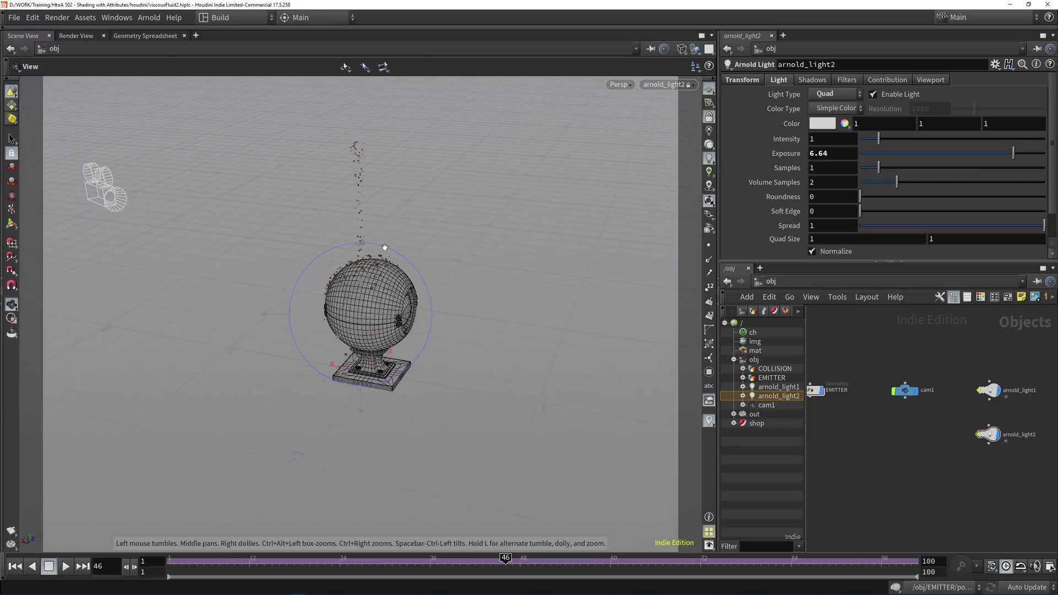
pyautogui.click(76, 35)
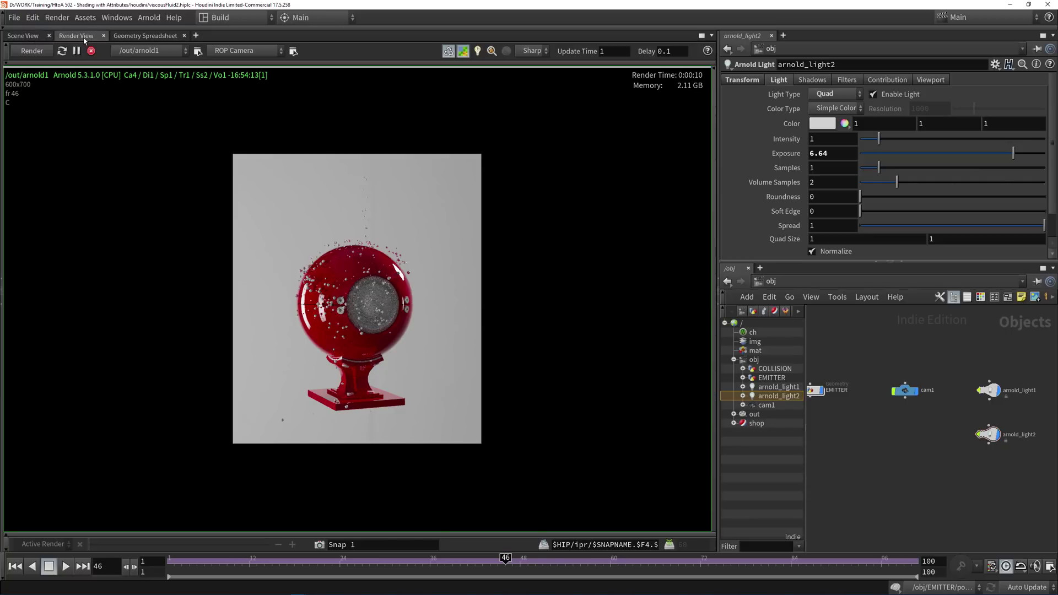
pyautogui.click(38, 39)
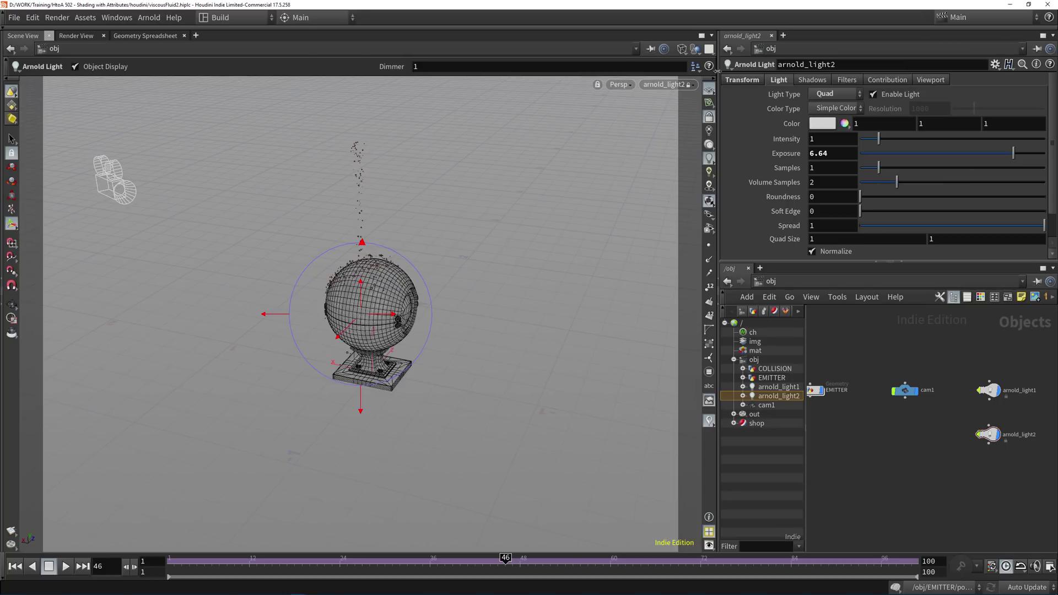
# - Release the viewport from arnold_light2 and return to a free perspective view showing the light, ball and camera
pyautogui.click(666, 84)
pyautogui.click(665, 245)
pyautogui.press('Escape')
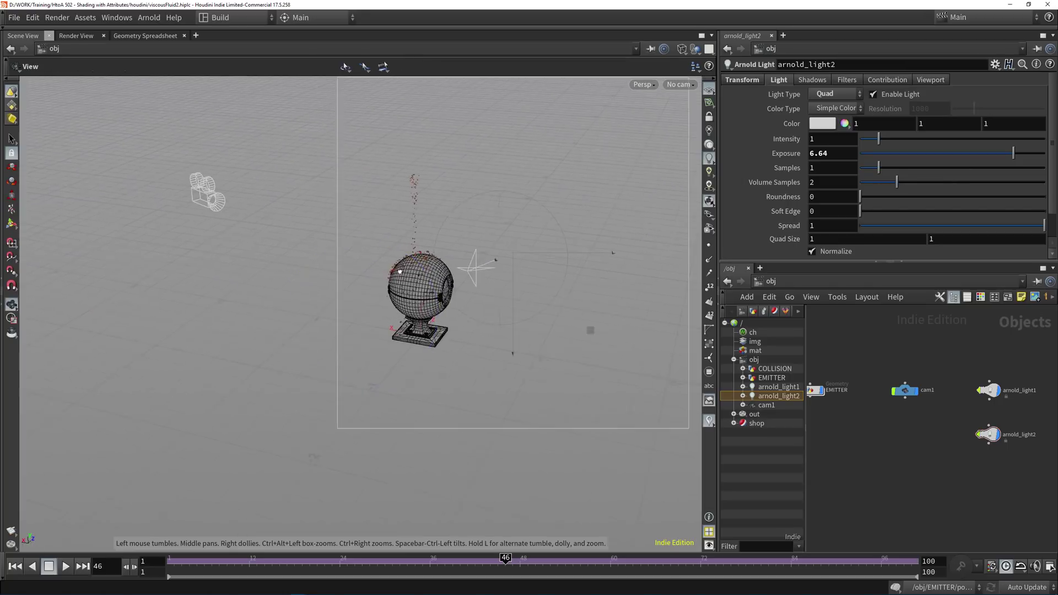
pyautogui.keyDown('alt'); pyautogui.moveTo(400, 272); pyautogui.dragTo(541, 241); pyautogui.keyUp('alt')
pyautogui.keyDown('alt'); pyautogui.moveTo(541, 241); pyautogui.dragTo(671, 179, button='right'); pyautogui.keyUp('alt')
pyautogui.keyDown('alt'); pyautogui.moveTo(670, 180); pyautogui.dragTo(575, 232, button='middle'); pyautogui.keyUp('alt')
pyautogui.moveTo(574, 232)
pyautogui.keyDown('alt'); pyautogui.mouseDown()
pyautogui.moveTo(540, 246)
pyautogui.moveTo(562, 242)
pyautogui.mouseUp(); pyautogui.keyUp('alt')
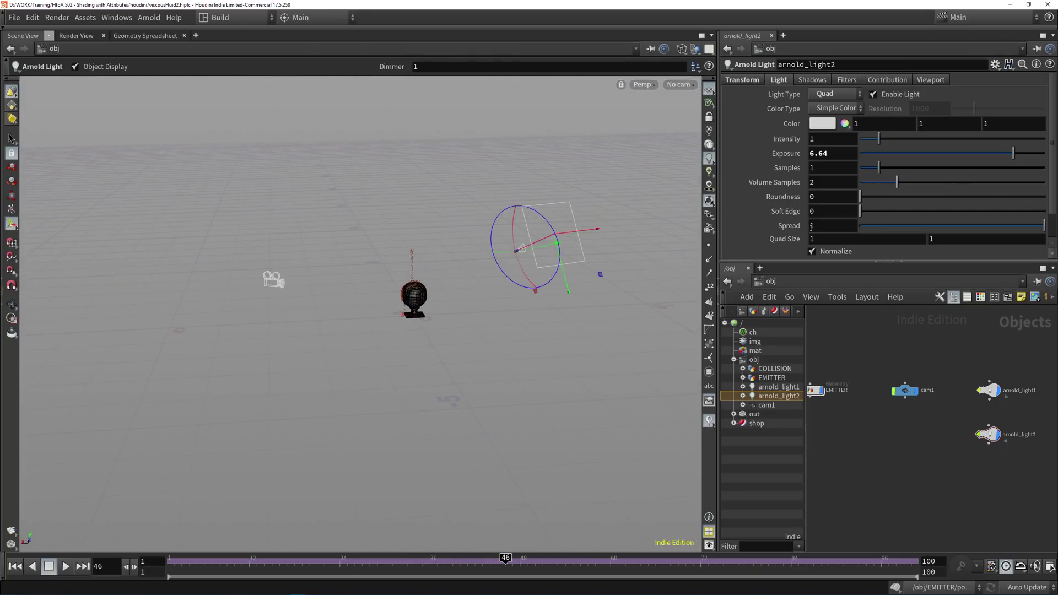
# - Set the quad light's second Quad Size value to 2, check the render, and raise the value to 3
pyautogui.click(828, 237)
pyautogui.click(930, 239)
pyautogui.write('2')
pyautogui.press('Return')
pyautogui.click(76, 35)
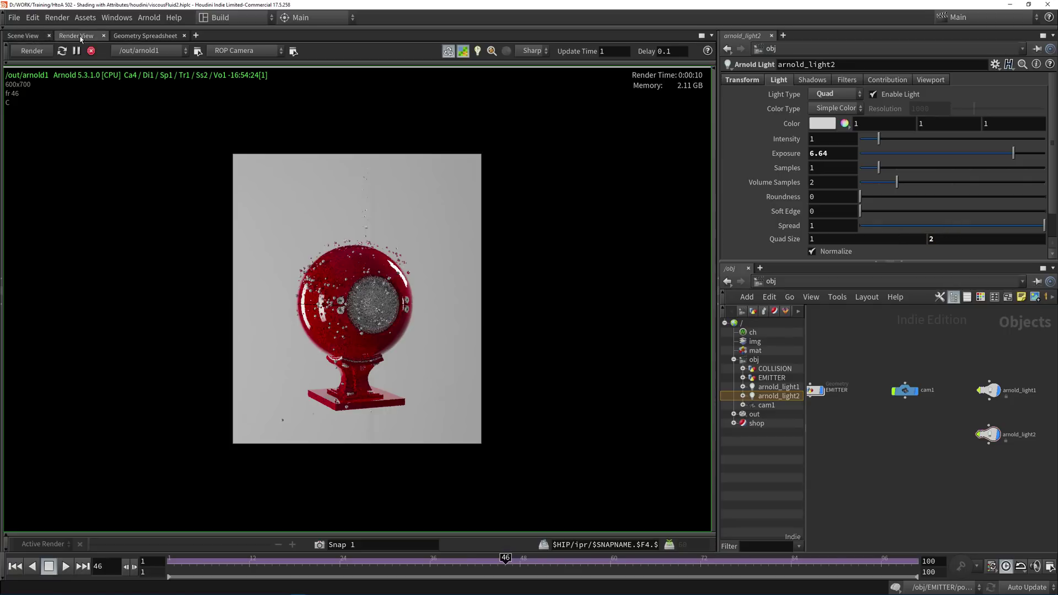
pyautogui.click(1011, 239)
pyautogui.write('3')
pyautogui.press('Return')
# - Set arnold_light2's Samples to 2, Roundness to 0.552, Soft Edge to 0.612 and Exposure to 3.99
pyautogui.moveTo(830, 171); pyautogui.dragTo(799, 171)
pyautogui.write('2')
pyautogui.press('Return')
pyautogui.moveTo(898, 200); pyautogui.dragTo(973, 212)
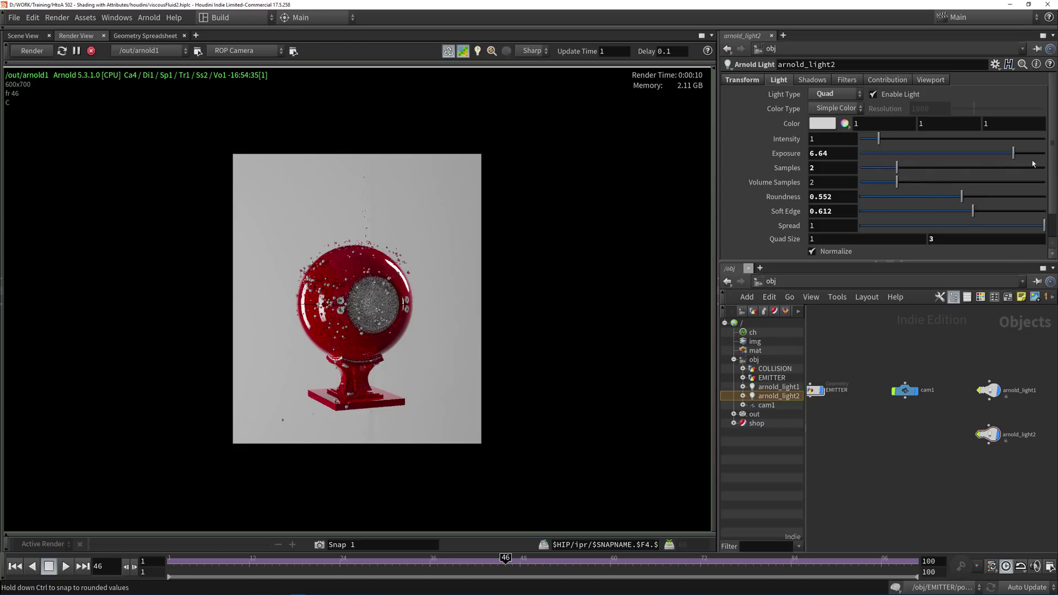
pyautogui.moveTo(1003, 156); pyautogui.dragTo(989, 154)
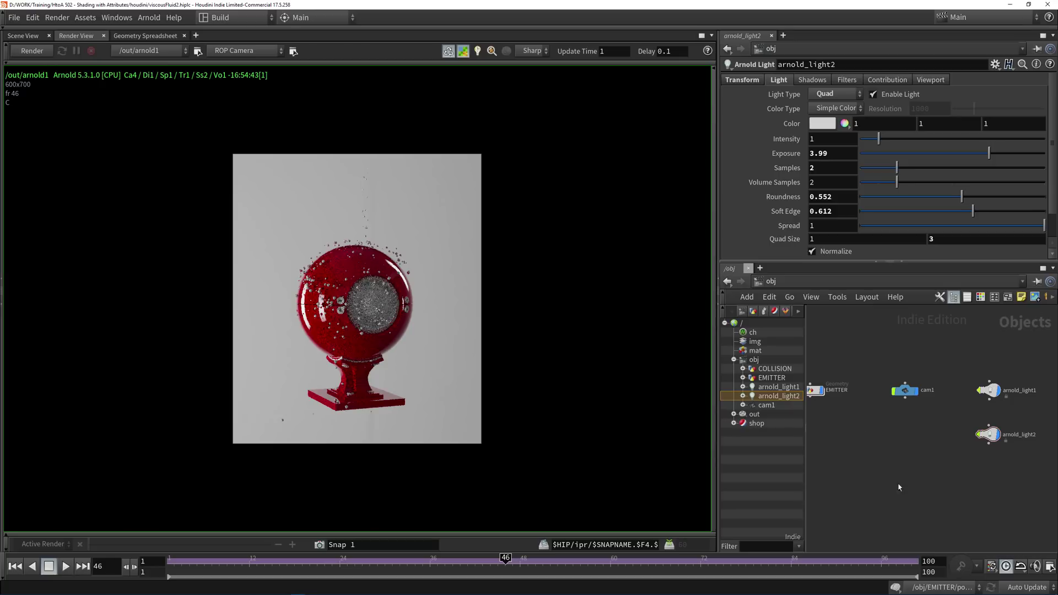
# - Add a Box geometry object to the object network
pyautogui.moveTo(934, 471); pyautogui.dragTo(848, 461, button='middle')
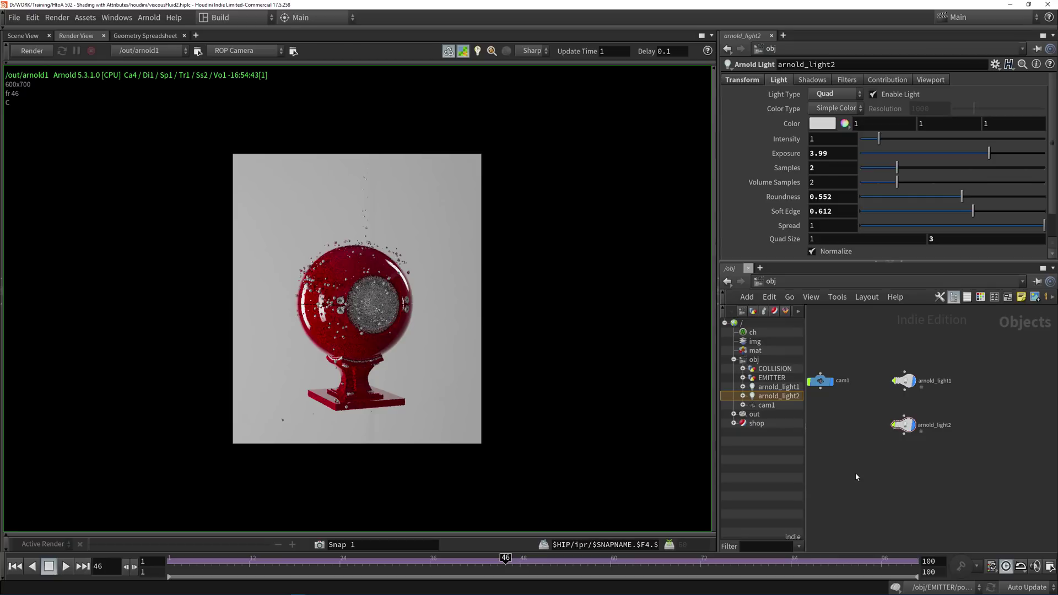
pyautogui.scroll(-3, 891, 470)
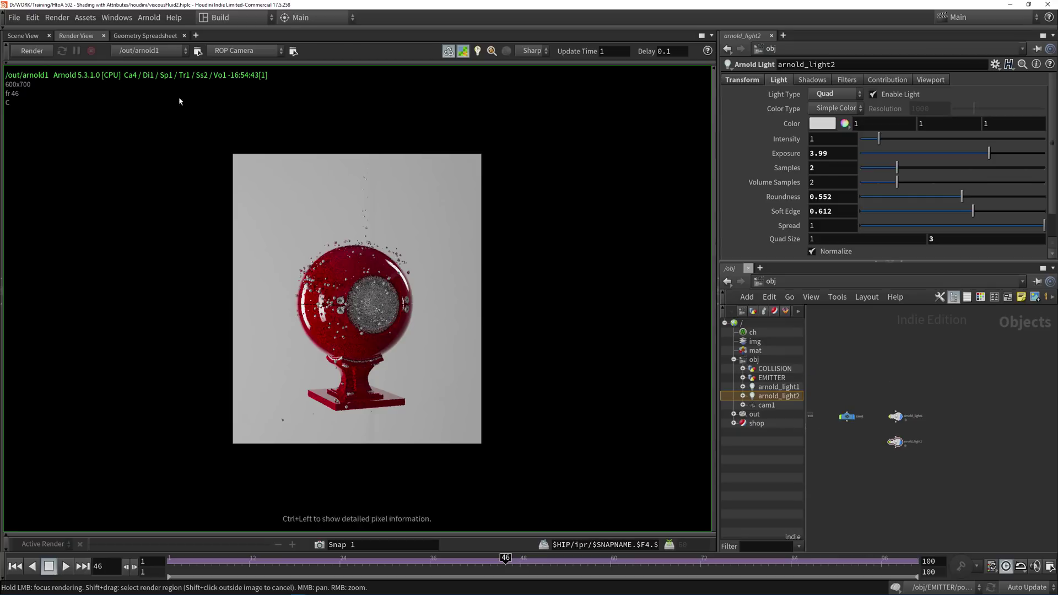
pyautogui.press('Tab')
pyautogui.write('box')
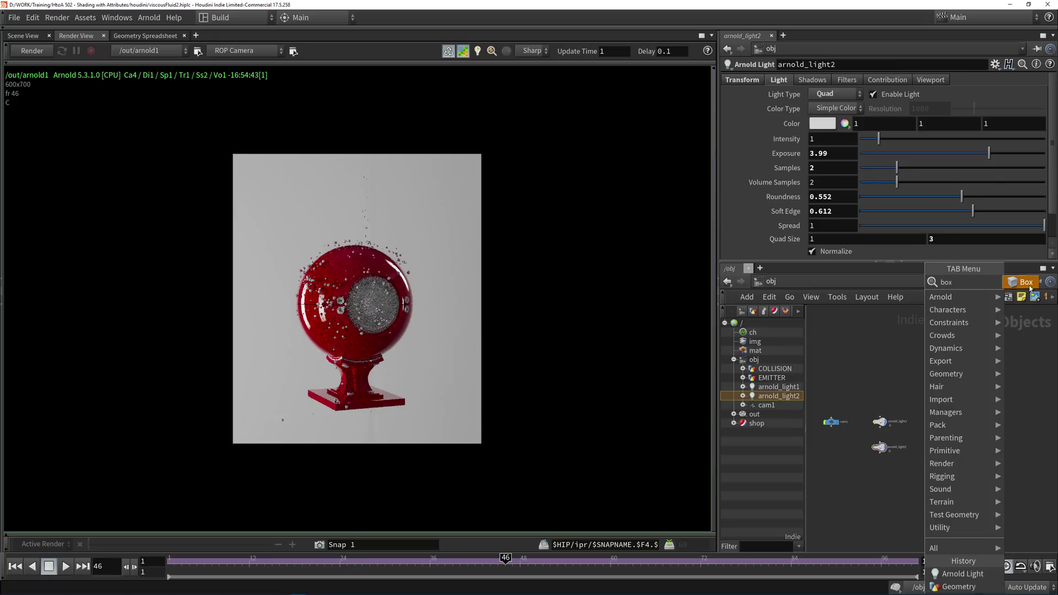
pyautogui.click(1026, 283)
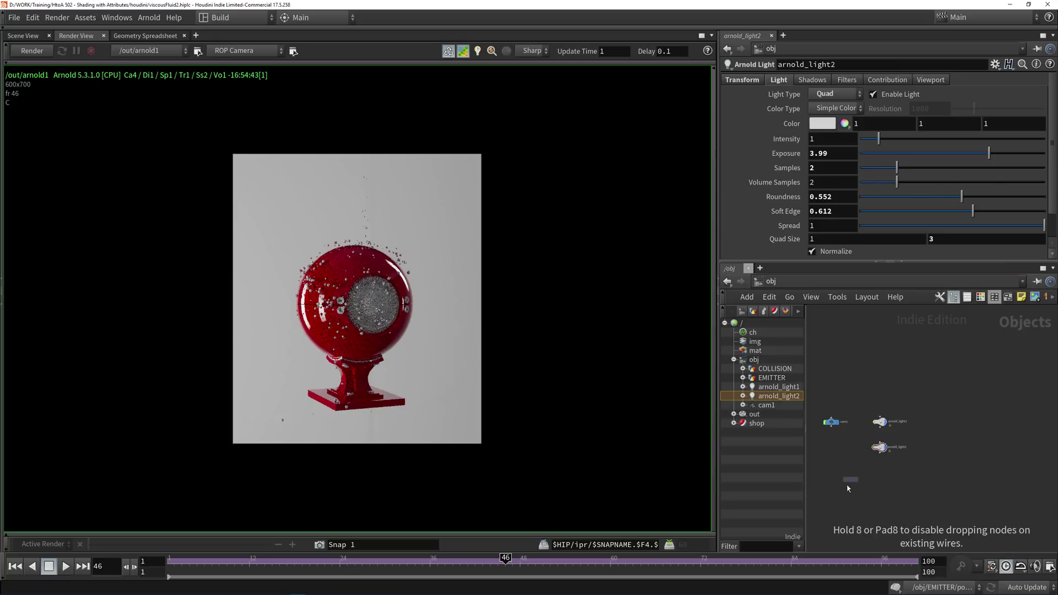
pyautogui.click(914, 449)
pyautogui.scroll(2, 929, 466)
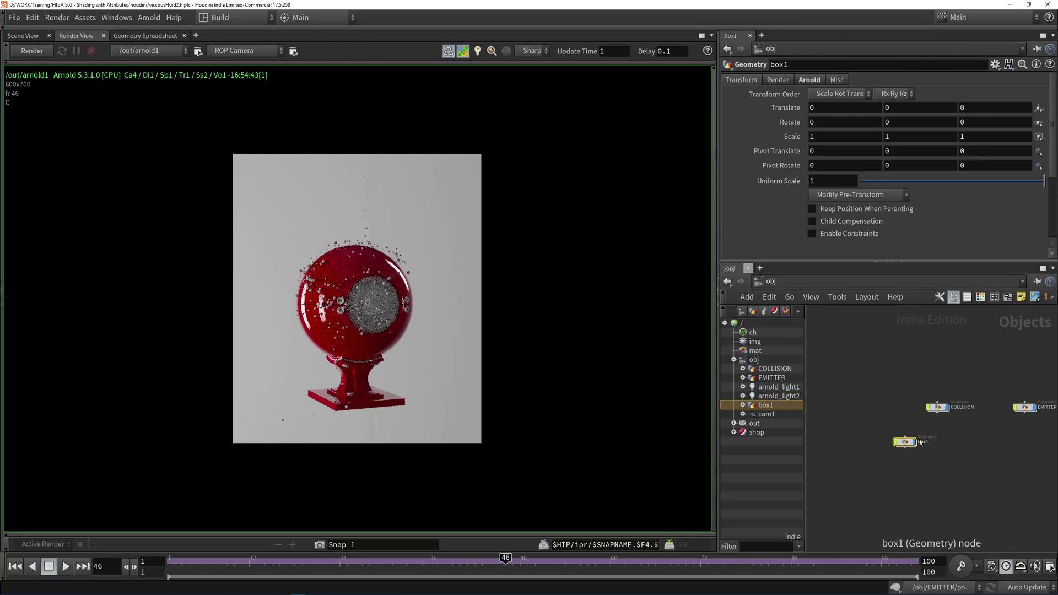
# - Place the box node beside COLLISION and rename it GROUND
pyautogui.moveTo(904, 442); pyautogui.dragTo(874, 408)
pyautogui.click(894, 407)
pyautogui.doubleClick(894, 407)
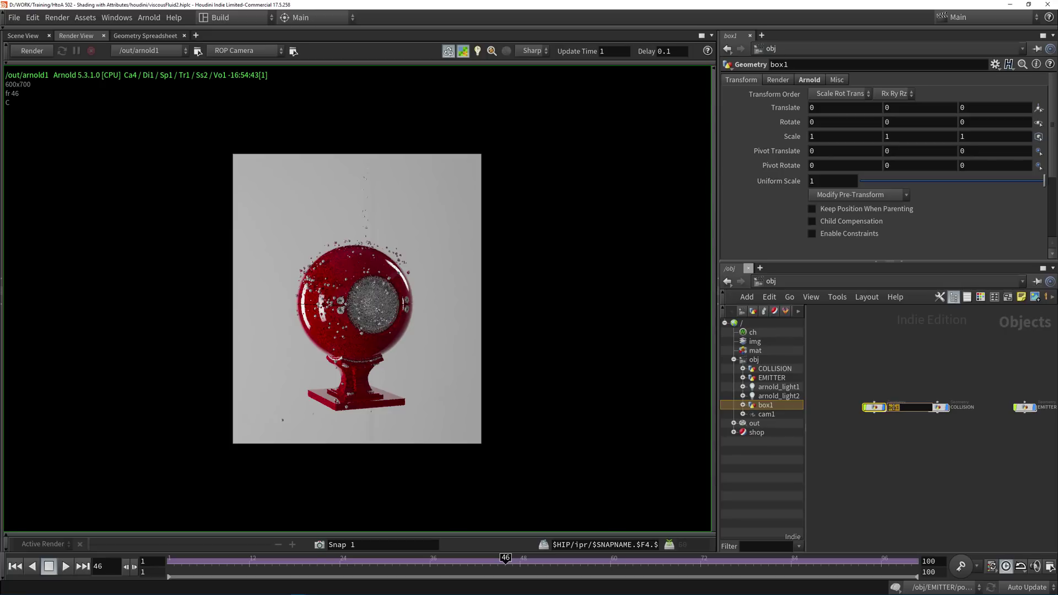
pyautogui.write('GROUND')
pyautogui.press('Return')
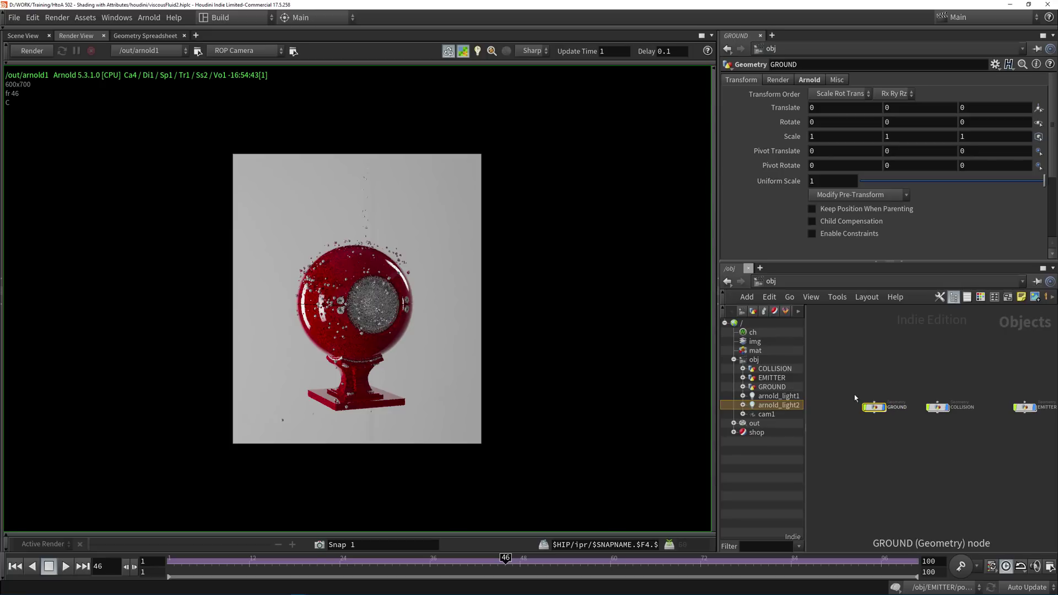
# - Go inside the GROUND object and flatten its box by trying a Y size of 0.1 and settling on 0.05
pyautogui.click(24, 35)
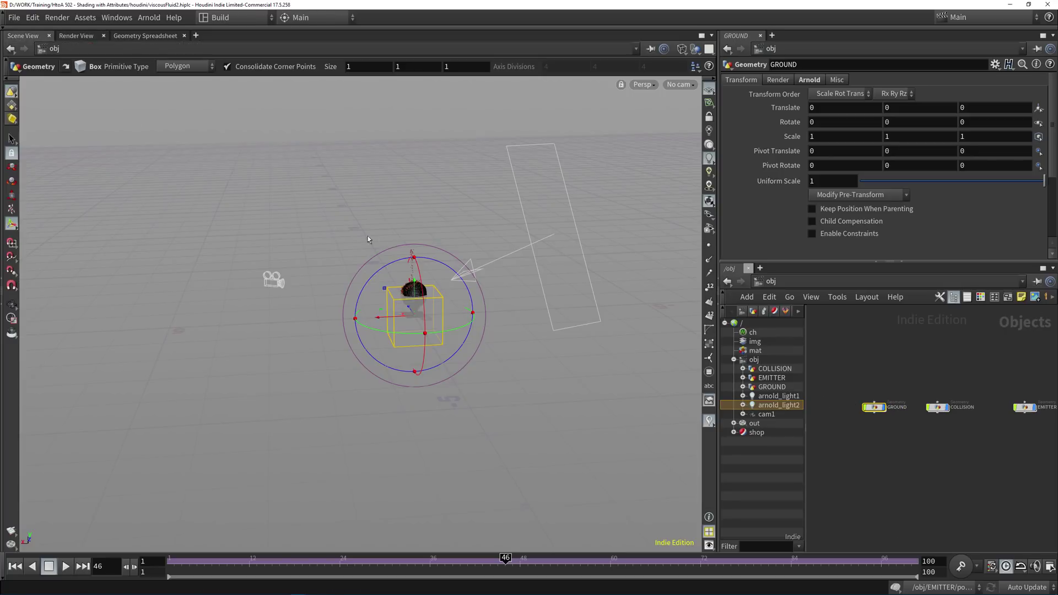
pyautogui.keyDown('alt'); pyautogui.moveTo(491, 327); pyautogui.dragTo(399, 277); pyautogui.keyUp('alt')
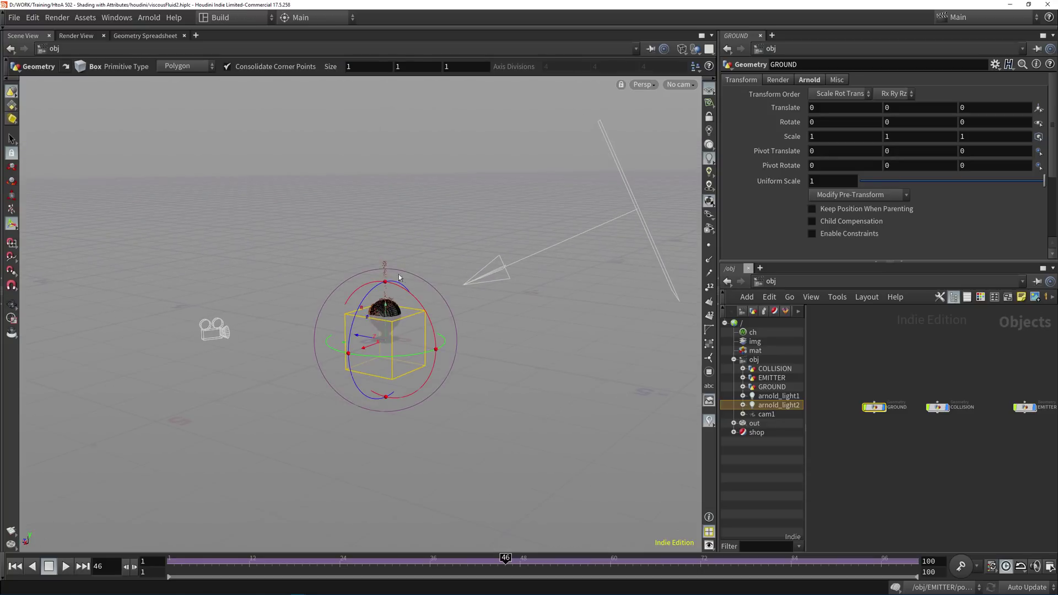
pyautogui.doubleClick(896, 409)
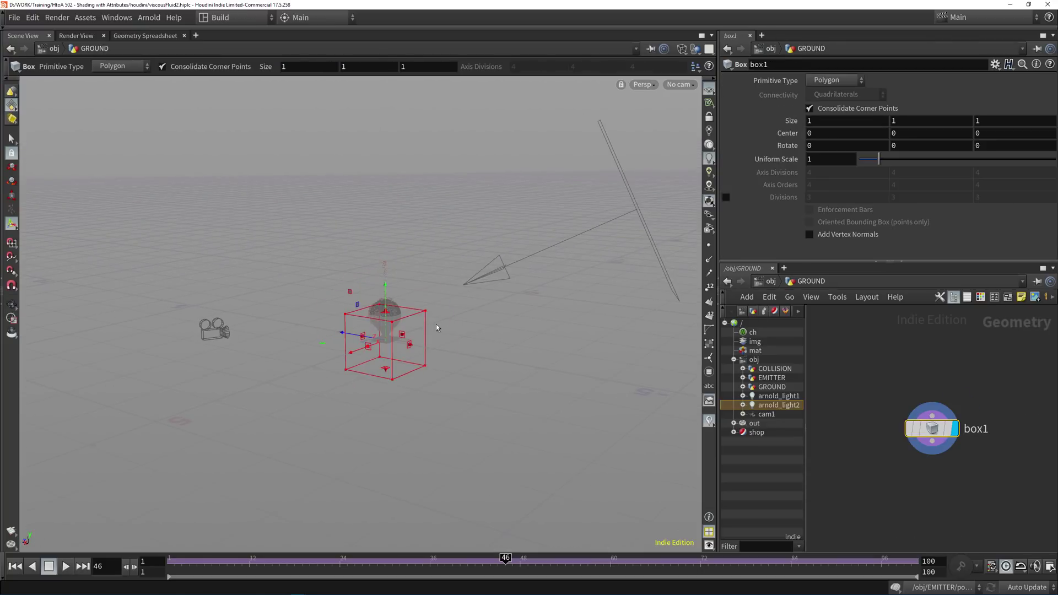
pyautogui.keyDown('alt'); pyautogui.moveTo(403, 288); pyautogui.dragTo(396, 301); pyautogui.keyUp('alt')
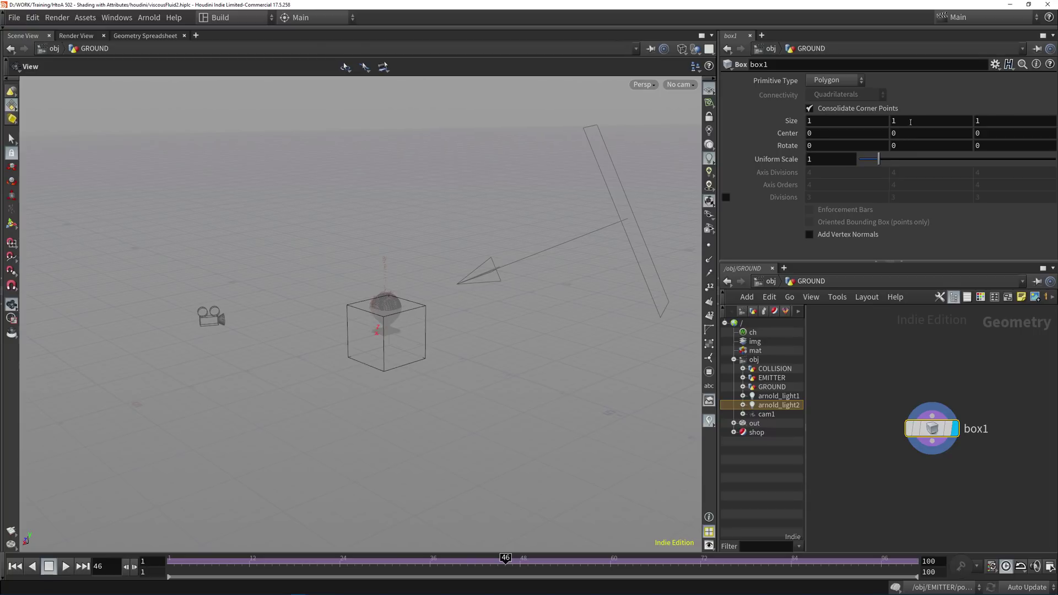
pyautogui.moveTo(910, 121); pyautogui.dragTo(885, 120)
pyautogui.write('.1')
pyautogui.press('Return')
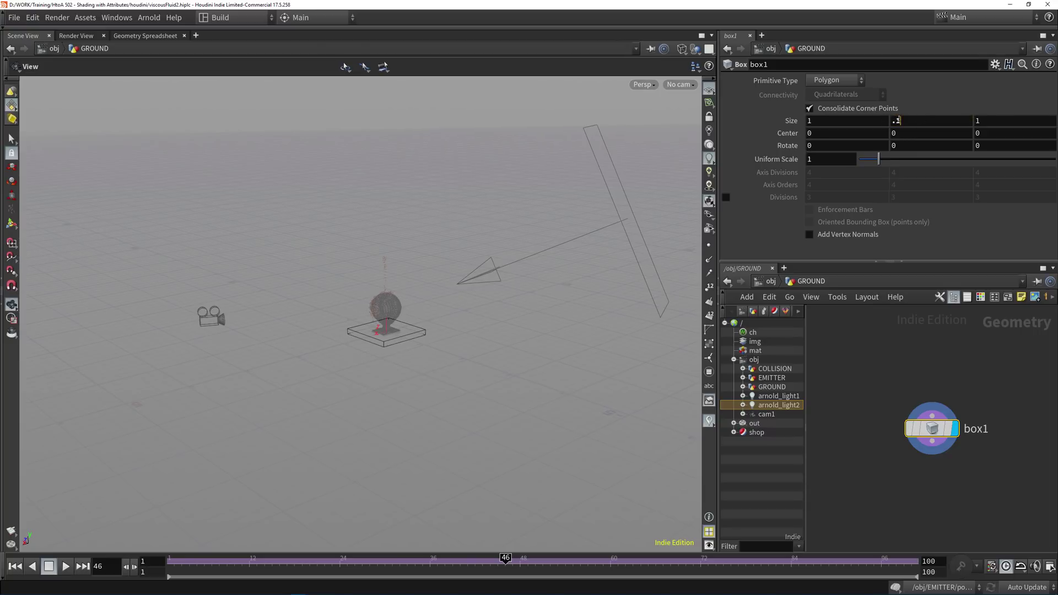
pyautogui.click(898, 120)
pyautogui.write('.05')
pyautogui.press('Return')
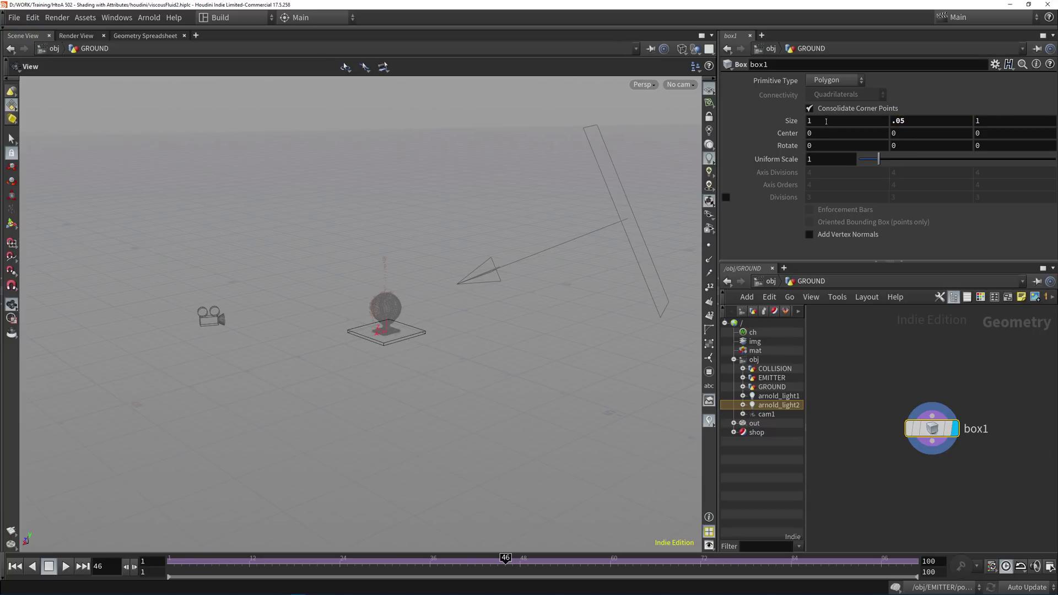
# - Set the ground box's X and Z sizes to 3
pyautogui.click(826, 121)
pyautogui.write('3')
pyautogui.press('Return')
pyautogui.write('3')
pyautogui.press('Return')
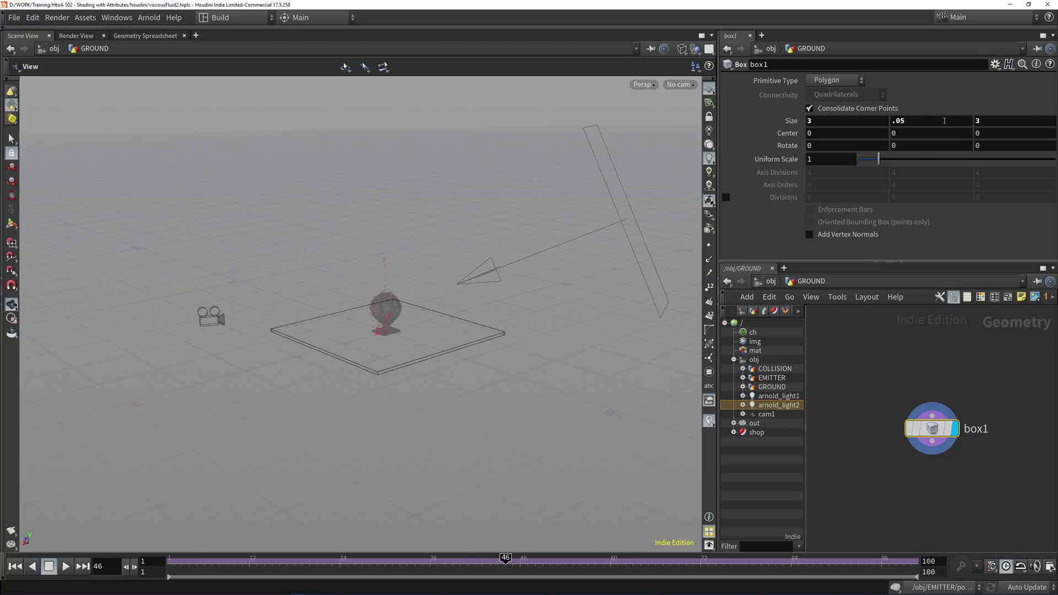
# - In the right view, lower the ground box to about -0.025 in Y so its top meets the stand's base, and return to the object level
pyautogui.moveTo(438, 329); pyautogui.dragTo(407, 318)
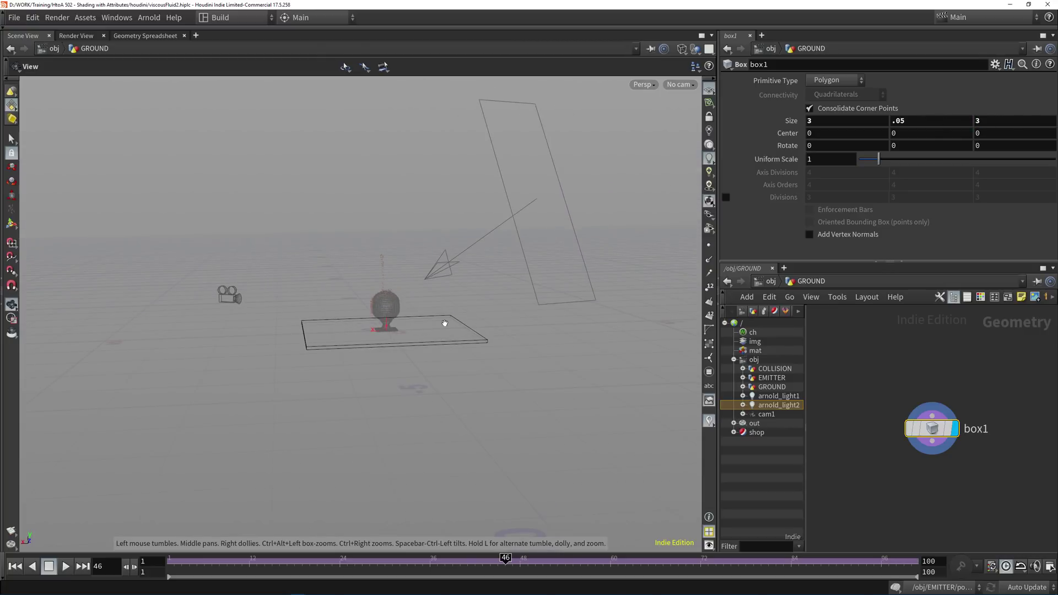
pyautogui.hotkey('space', '4')
pyautogui.moveTo(145, 472); pyautogui.dragTo(371, 248, button='middle')
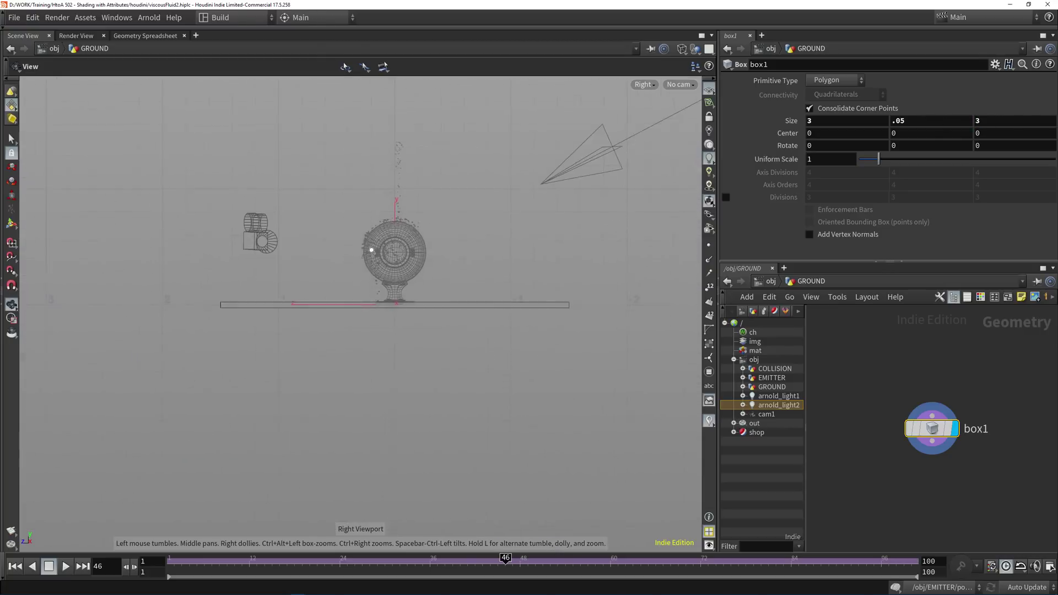
pyautogui.moveTo(371, 248); pyautogui.dragTo(583, 331, button='right')
pyautogui.press('Return')
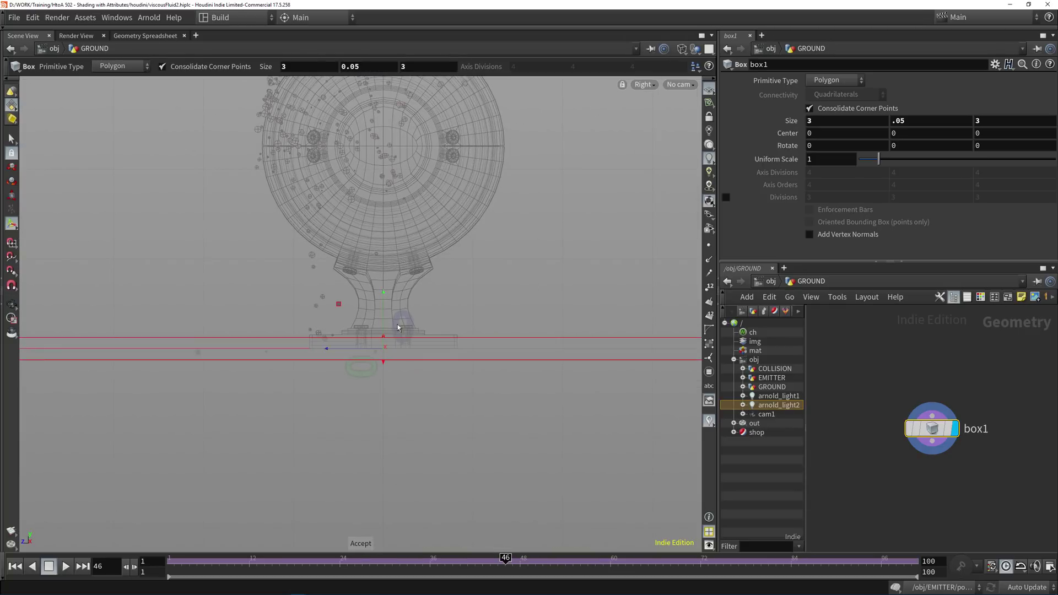
pyautogui.moveTo(384, 298); pyautogui.dragTo(382, 306)
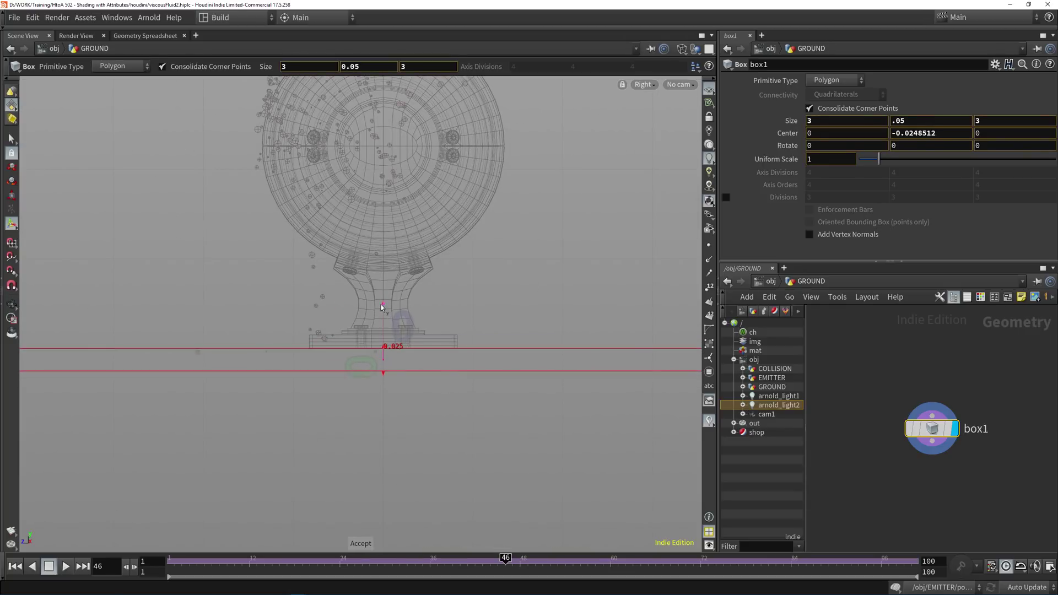
pyautogui.press('u')
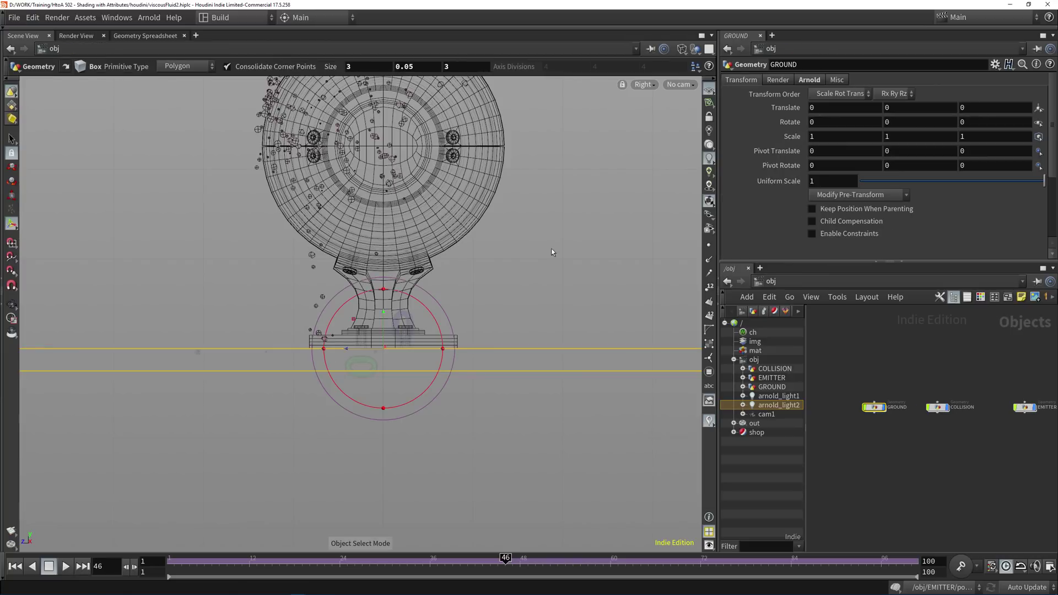
# - Examine the ground slab relative to the ball, camera and quad light in the top and perspective views, and try to look through cam1
pyautogui.press('Return')
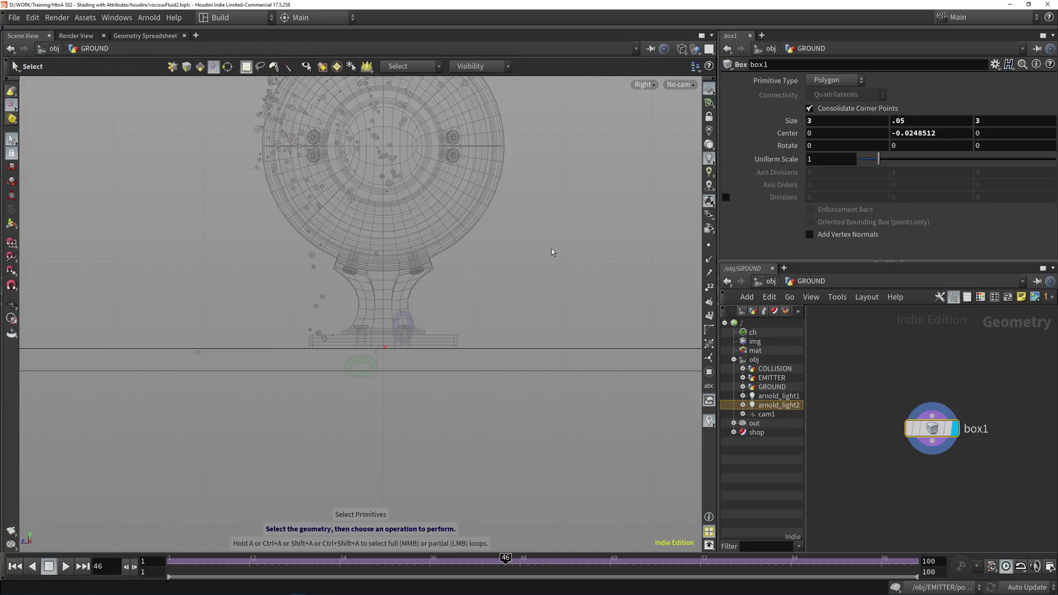
pyautogui.press('Escape')
pyautogui.hotkey('space', '2')
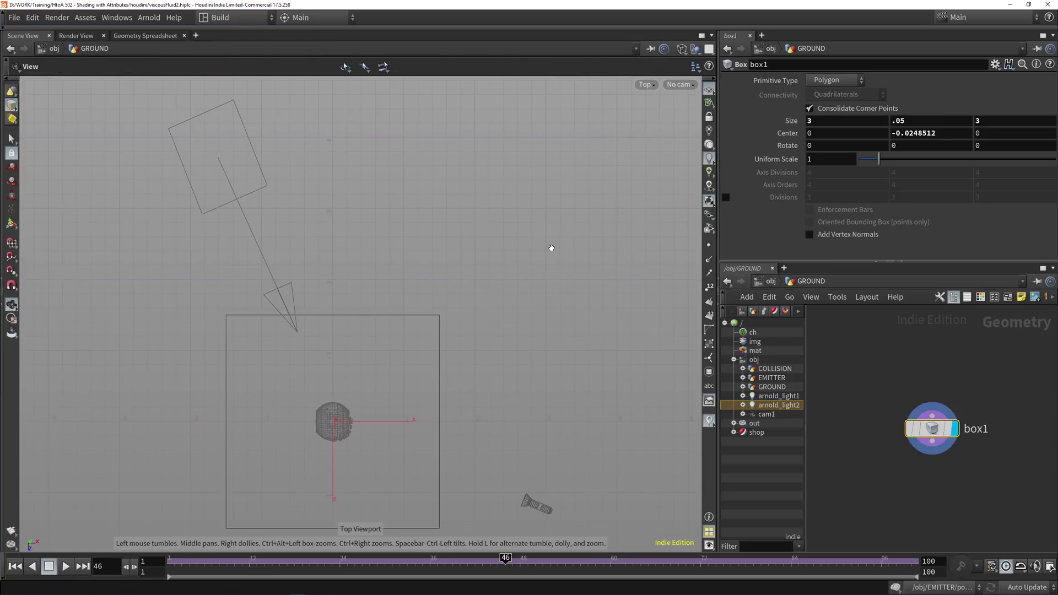
pyautogui.hotkey('space', '1')
pyautogui.moveTo(539, 303); pyautogui.dragTo(300, 312)
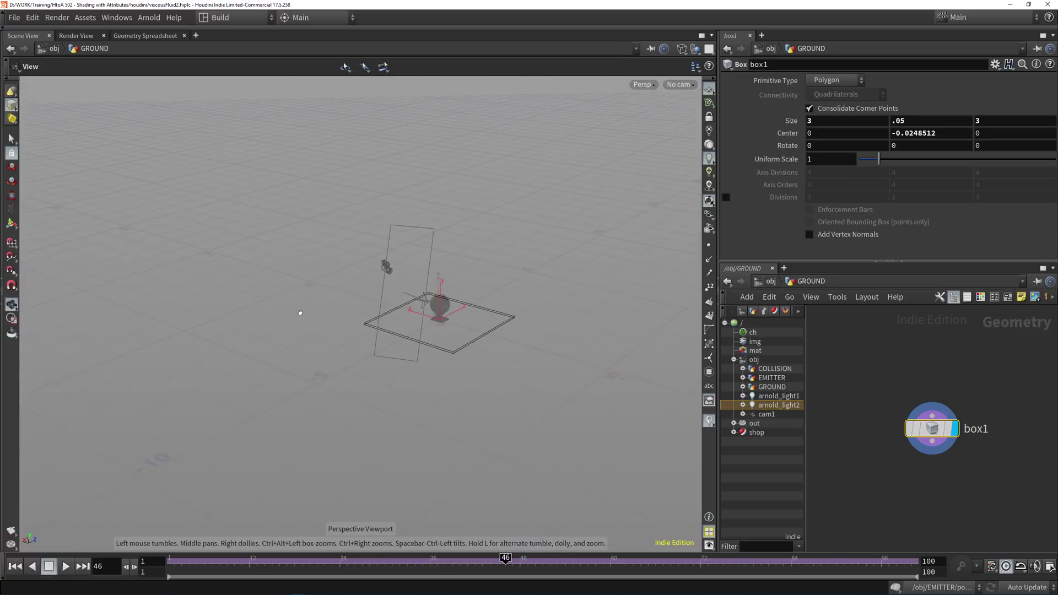
pyautogui.moveTo(331, 308); pyautogui.dragTo(580, 326, button='right')
pyautogui.moveTo(580, 326); pyautogui.dragTo(579, 305)
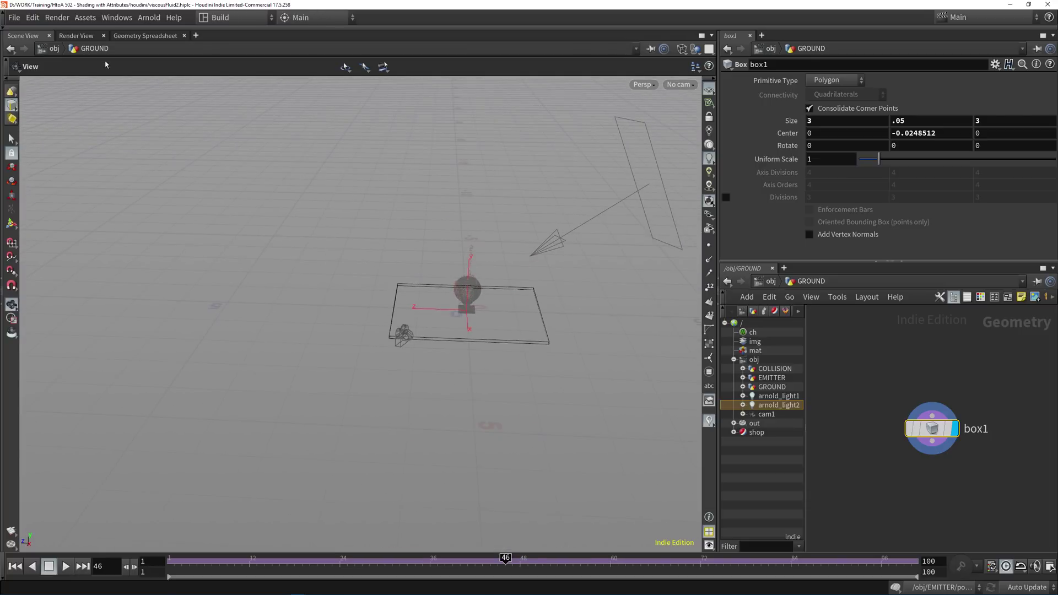
pyautogui.click(680, 85)
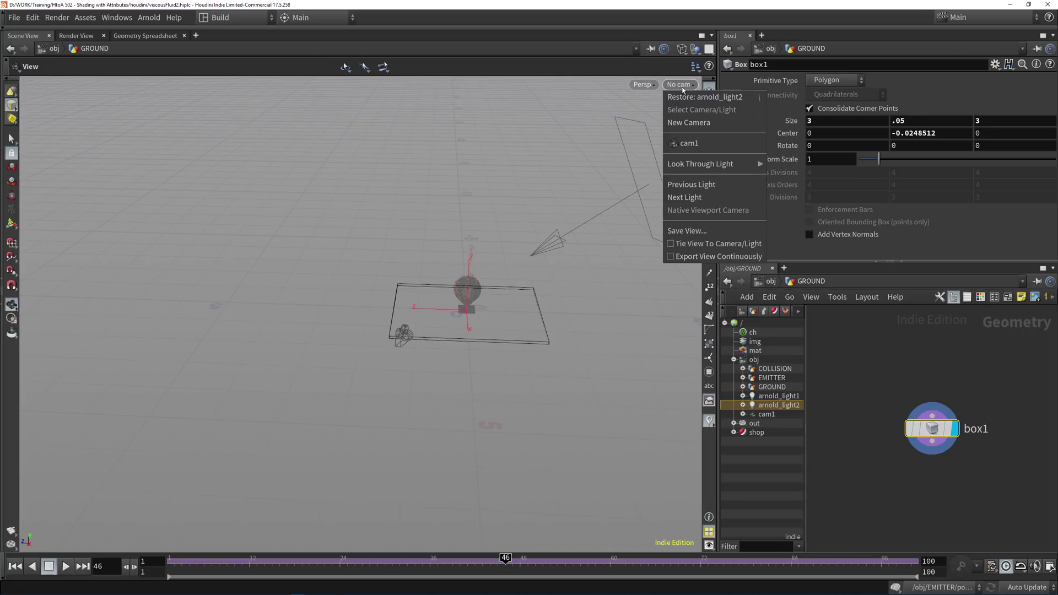
pyautogui.click(704, 142)
pyautogui.click(681, 85)
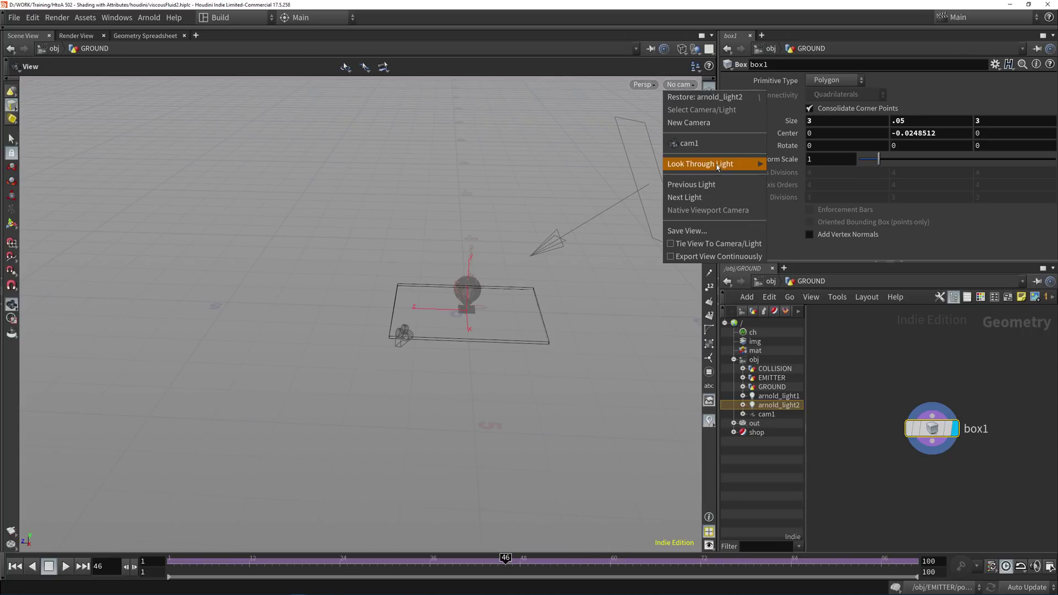
pyautogui.click(696, 144)
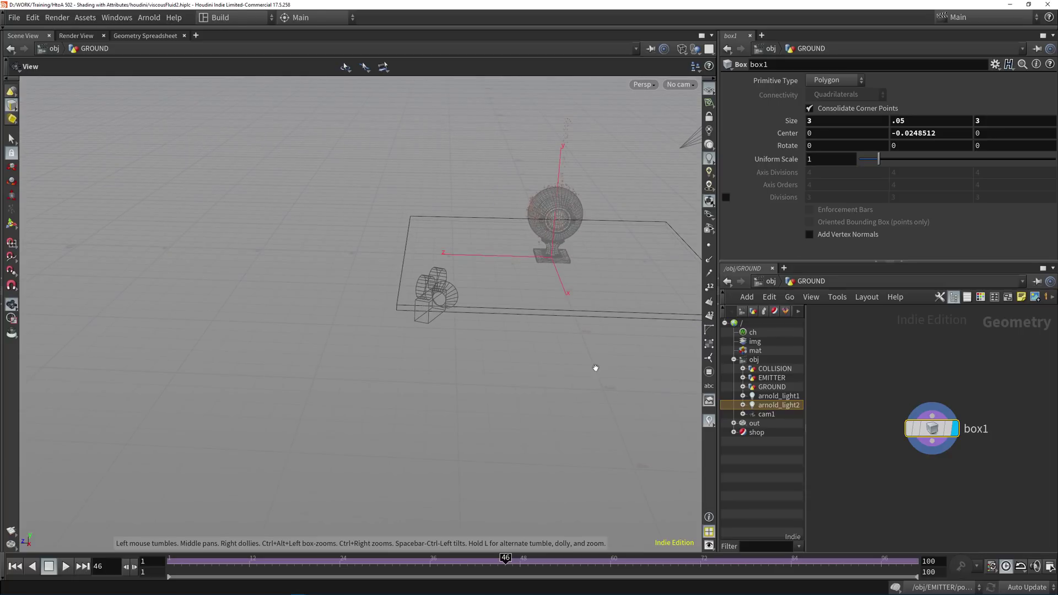
pyautogui.click(871, 372)
# - In the shop network, add an Arnold Shader Network below ballExterior and name it ground
pyautogui.press('u')
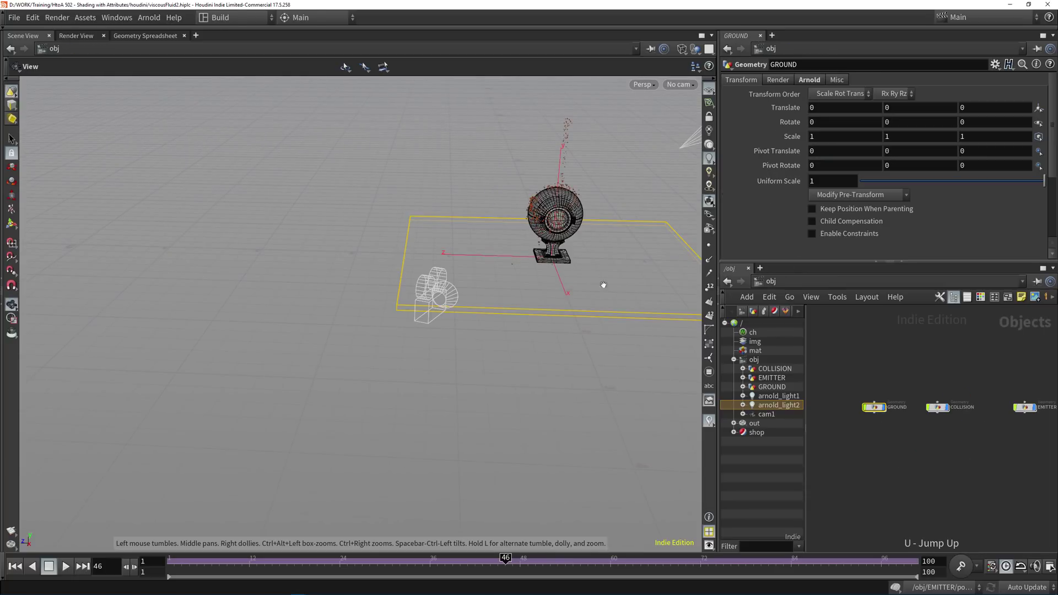
pyautogui.click(735, 432)
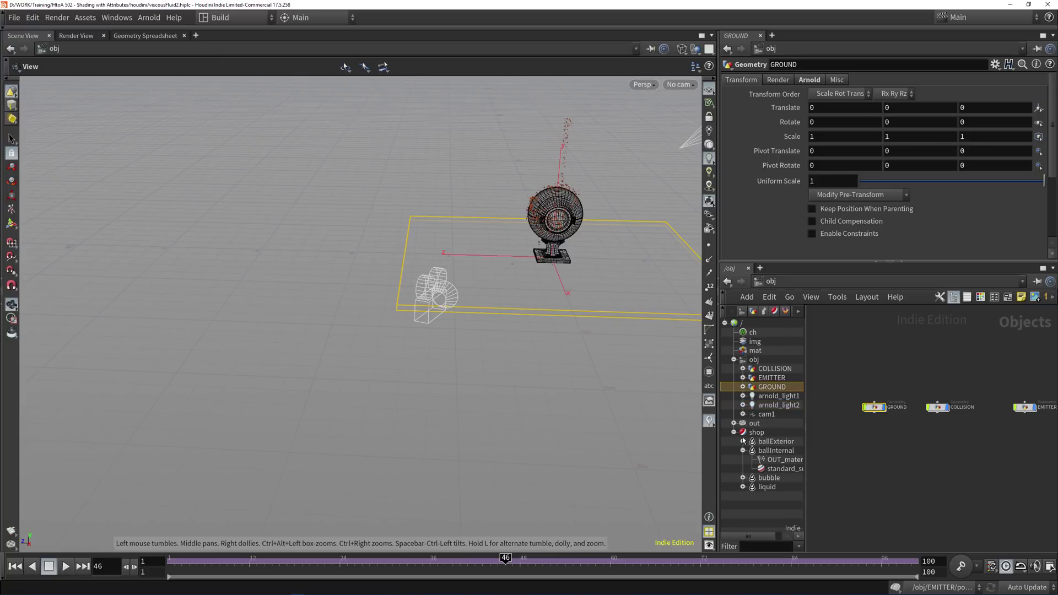
pyautogui.click(743, 450)
pyautogui.click(756, 432)
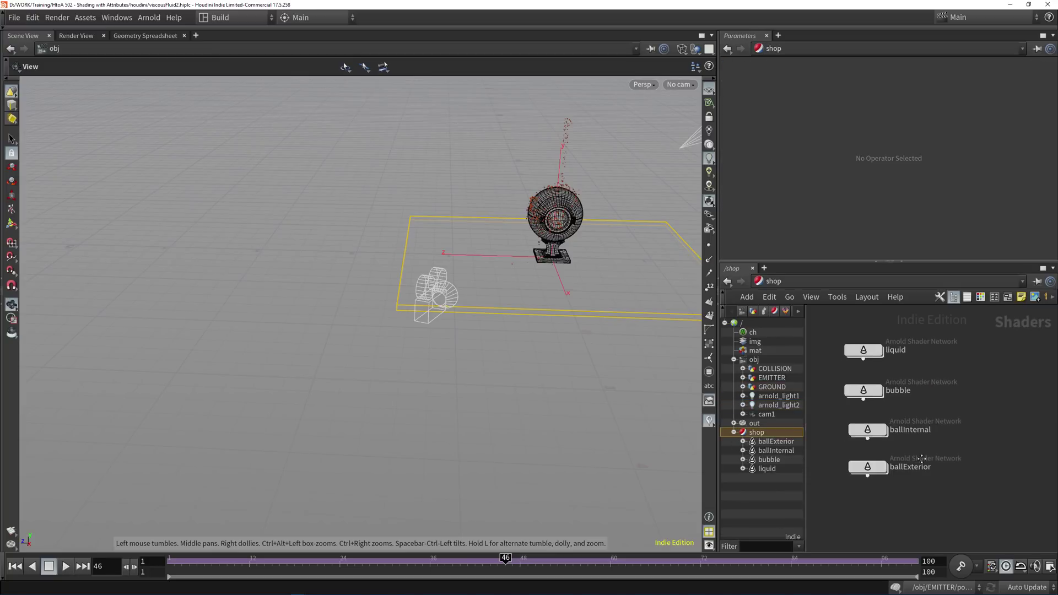
pyautogui.press('Tab')
pyautogui.moveTo(909, 399)
pyautogui.click(839, 423)
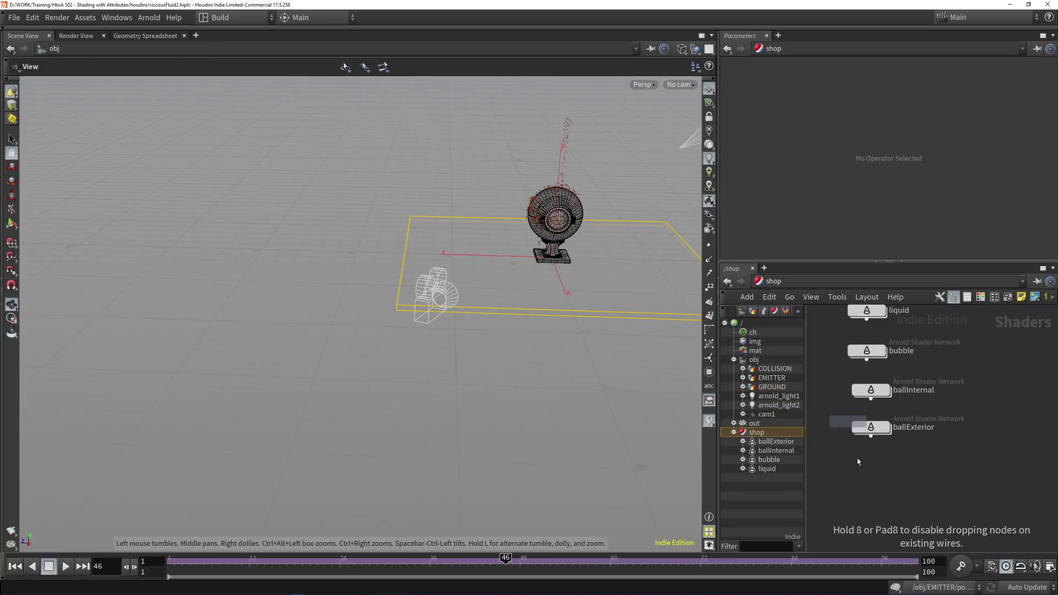
pyautogui.click(879, 475)
pyautogui.doubleClick(912, 466)
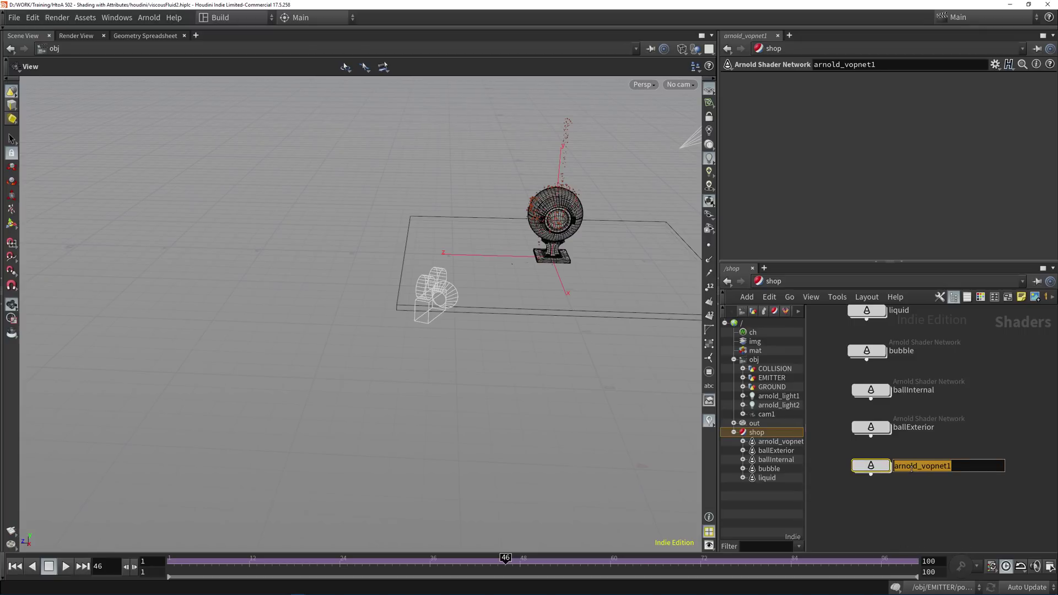
pyautogui.write('ground')
pyautogui.press('Return')
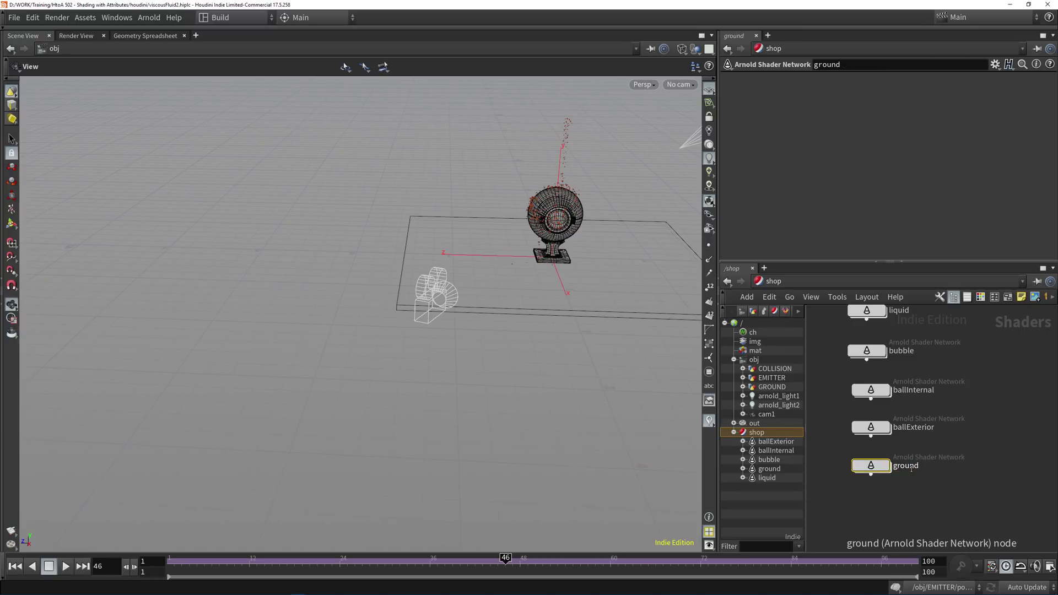
# - Inside the ground network, add a Standard Surface shader and connect its shader output to the surface input of OUT_material
pyautogui.doubleClick(872, 469)
pyautogui.press('Tab')
pyautogui.write('surf')
pyautogui.press('Return')
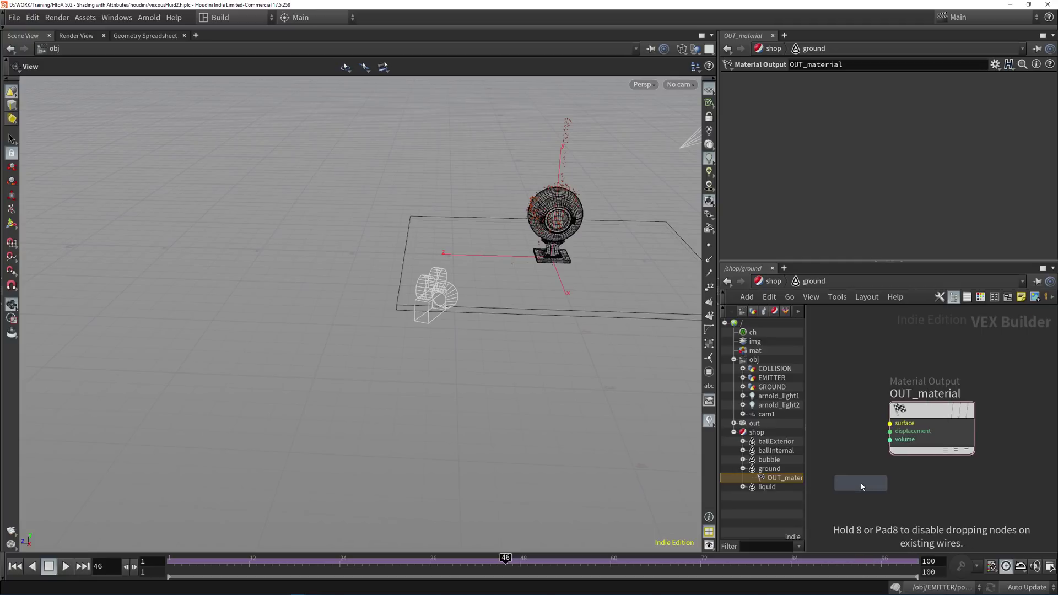
pyautogui.click(860, 484)
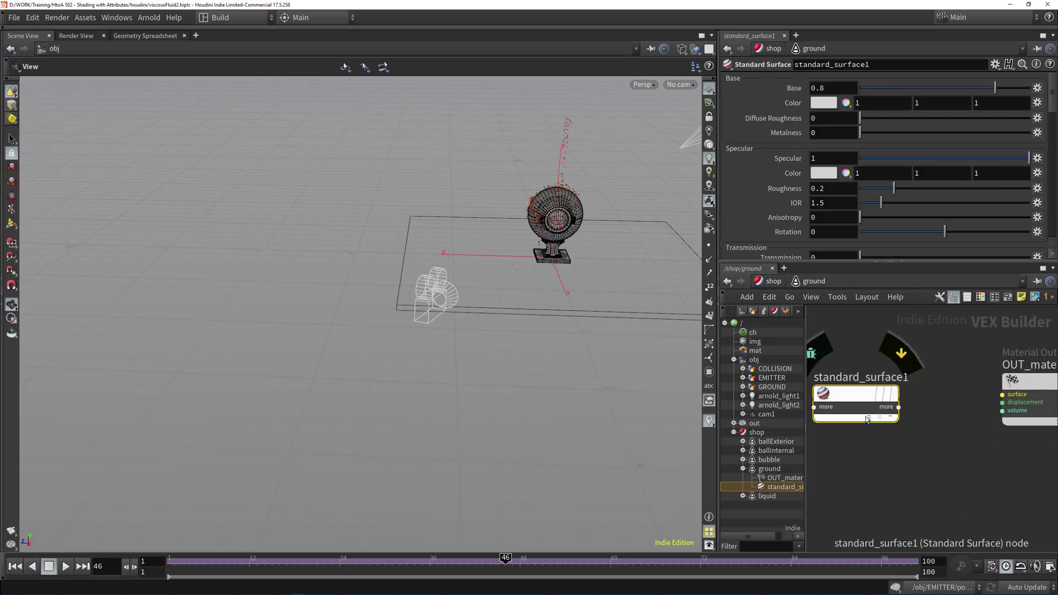
pyautogui.click(867, 419)
pyautogui.click(898, 408)
pyautogui.click(1003, 395)
pyautogui.moveTo(857, 397); pyautogui.dragTo(866, 384)
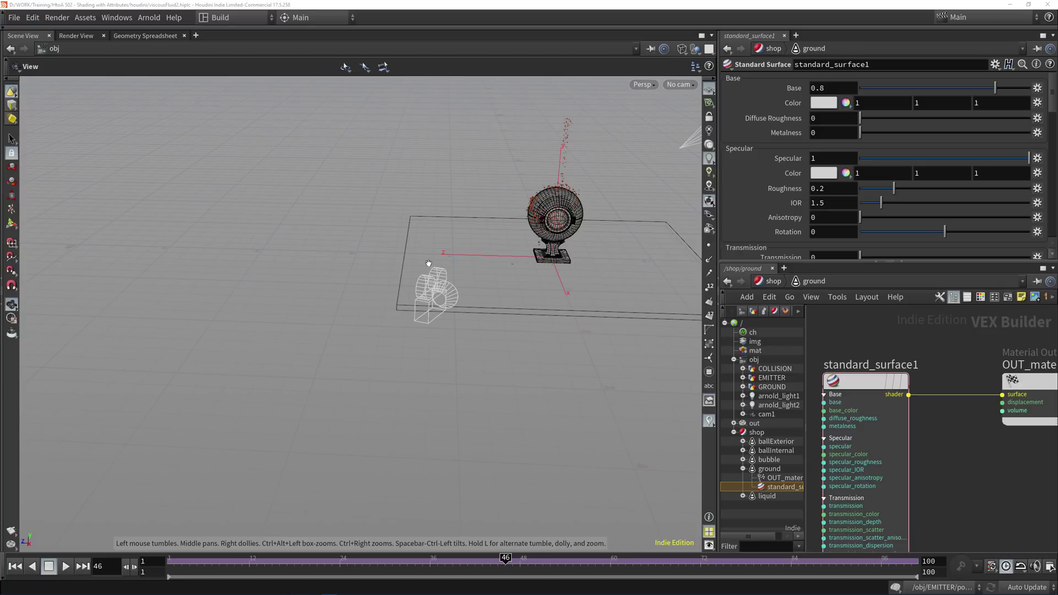
# - Start the Arnold render and assign /shop/ground as the GROUND object's render material
pyautogui.click(77, 36)
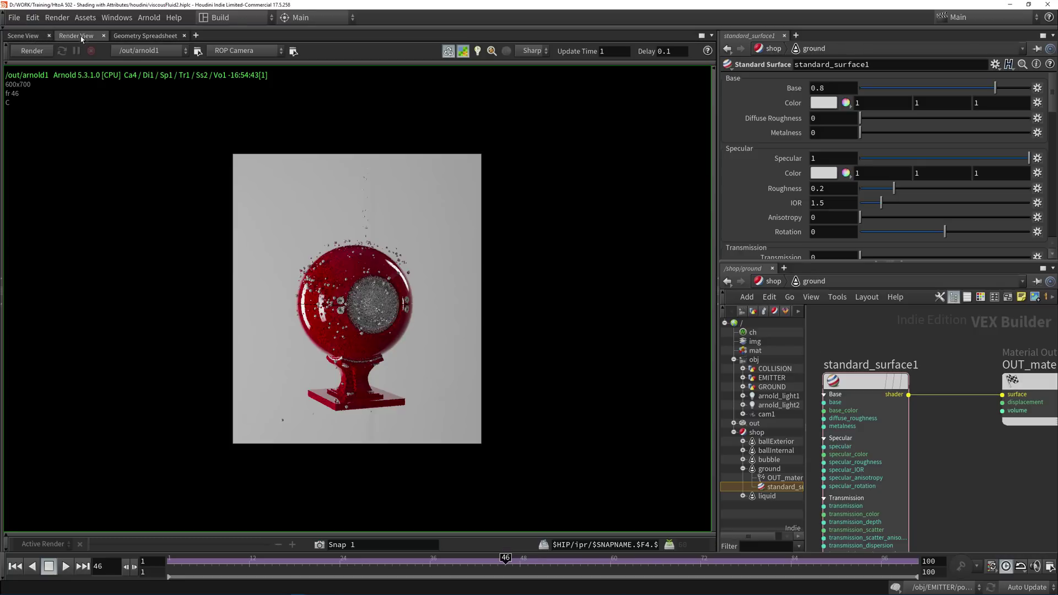
pyautogui.click(33, 50)
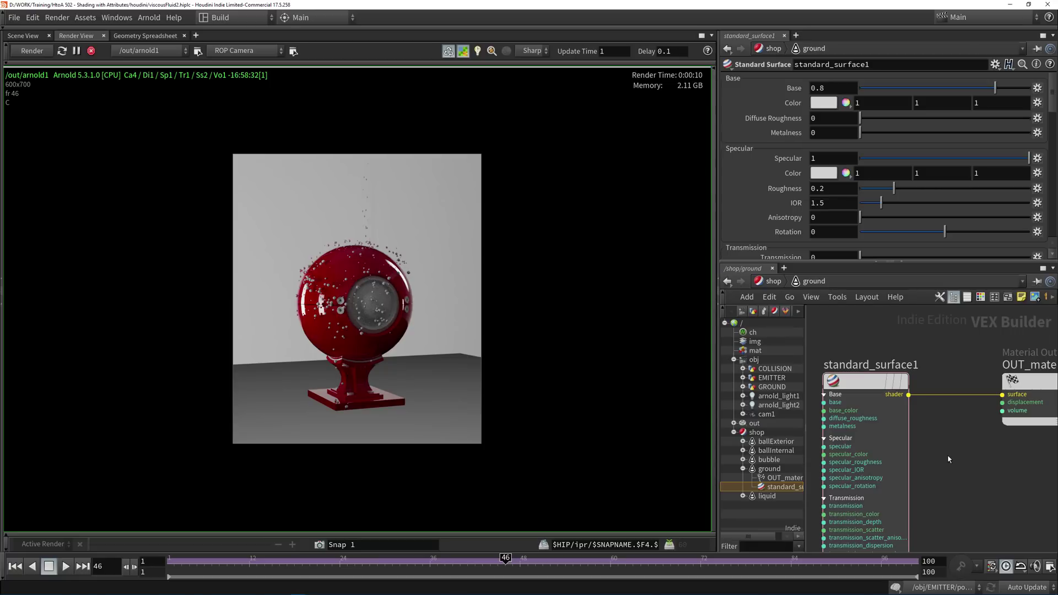
pyautogui.press('u')
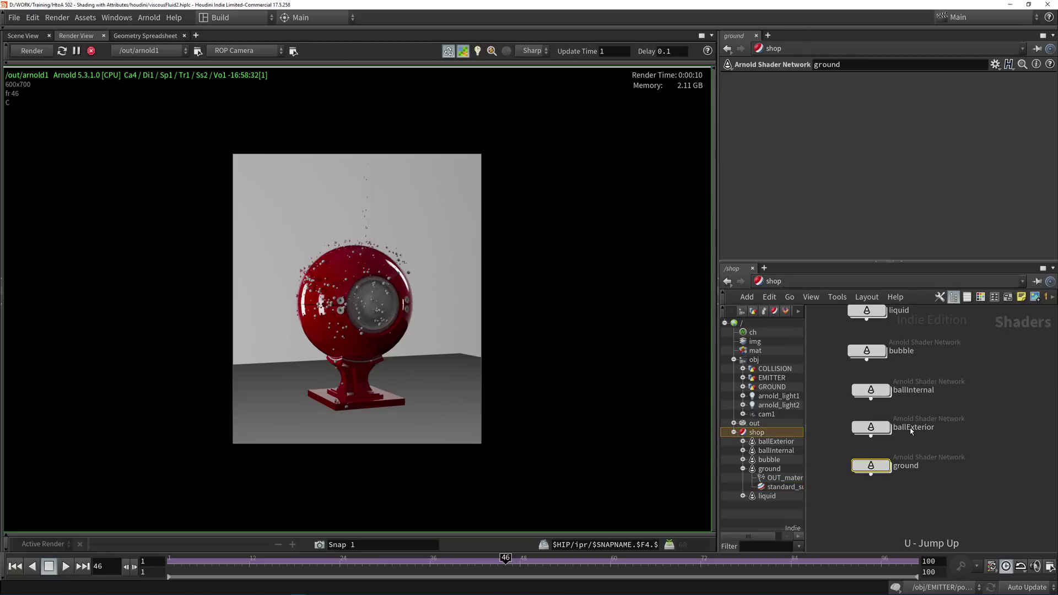
pyautogui.click(771, 389)
pyautogui.scroll(5, 881, 415)
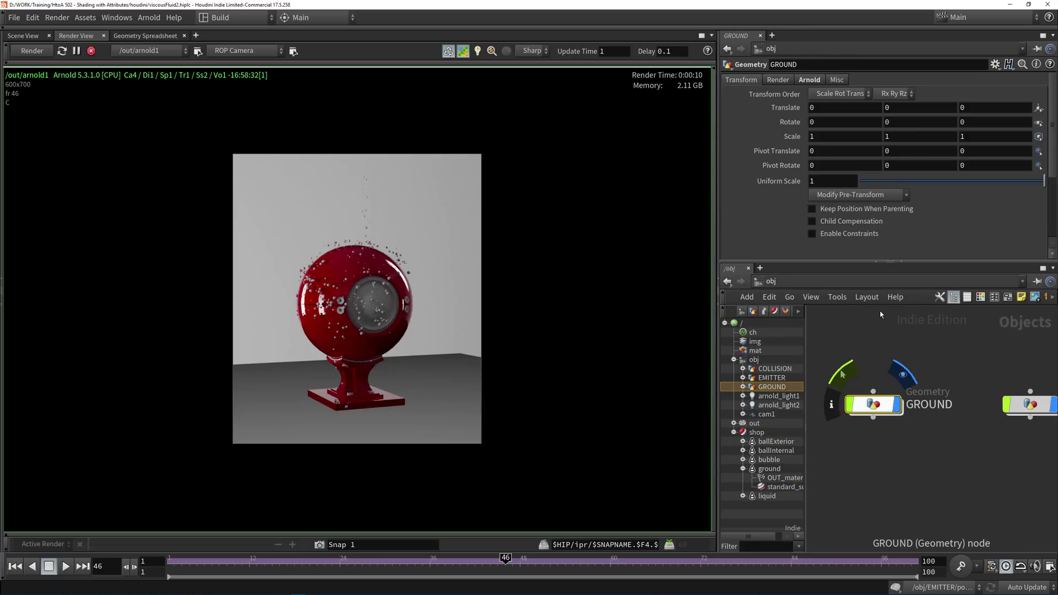
pyautogui.click(809, 81)
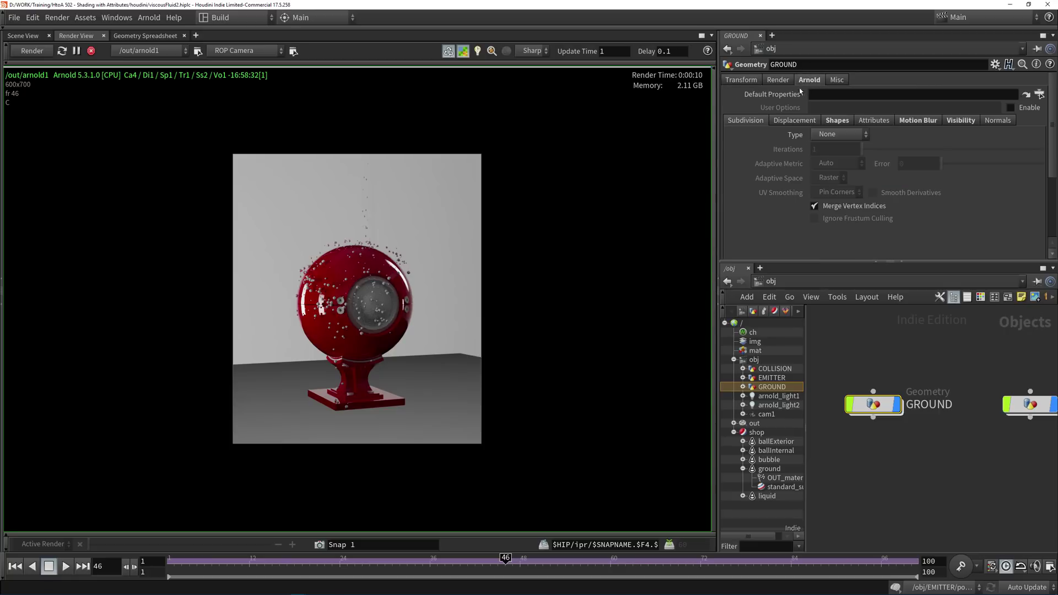
pyautogui.click(780, 80)
pyautogui.click(1028, 96)
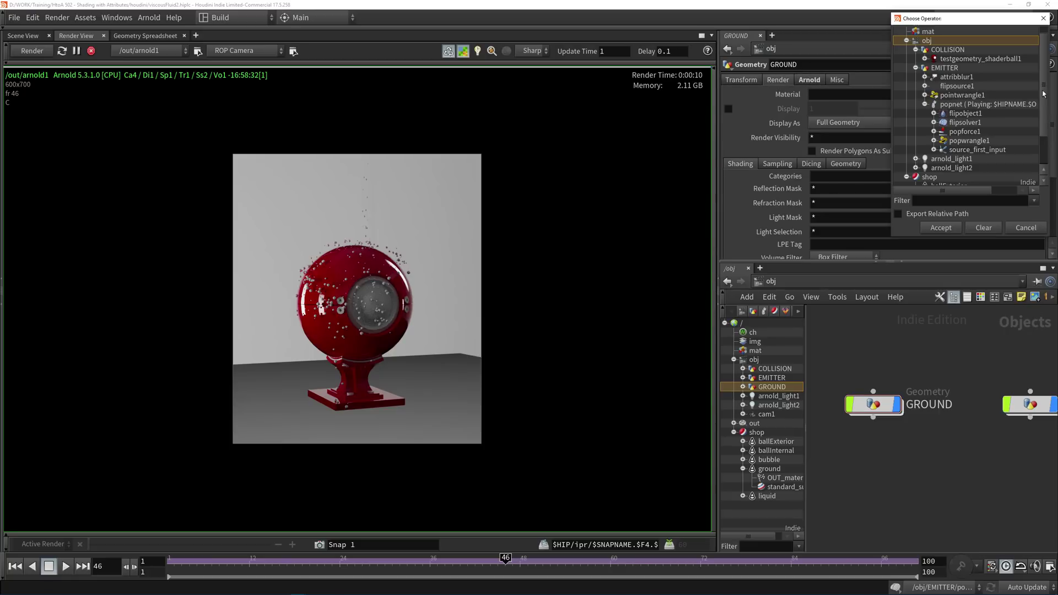
pyautogui.scroll(-2, 970, 146)
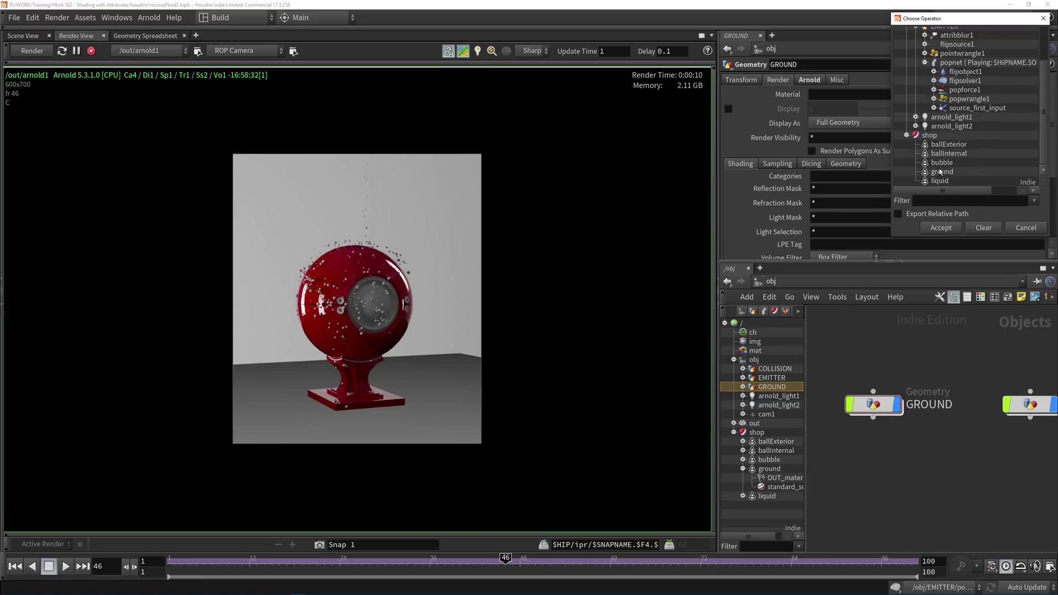
pyautogui.click(941, 171)
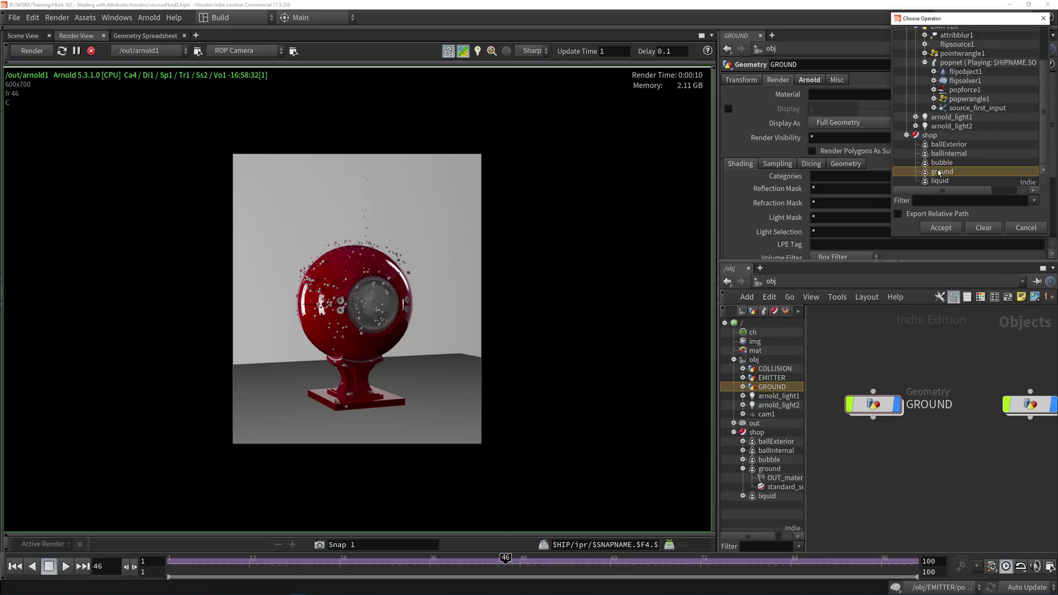
pyautogui.doubleClick(941, 170)
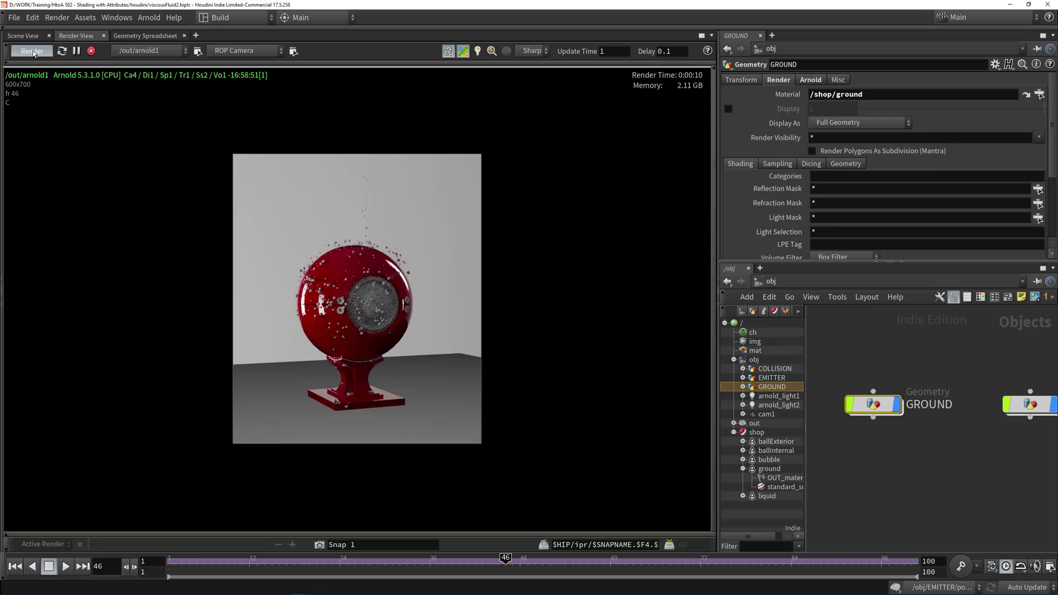
# - Go inside the GROUND object and try Y rotations of 10 and 50 for its box in the render
pyautogui.doubleClick(877, 408)
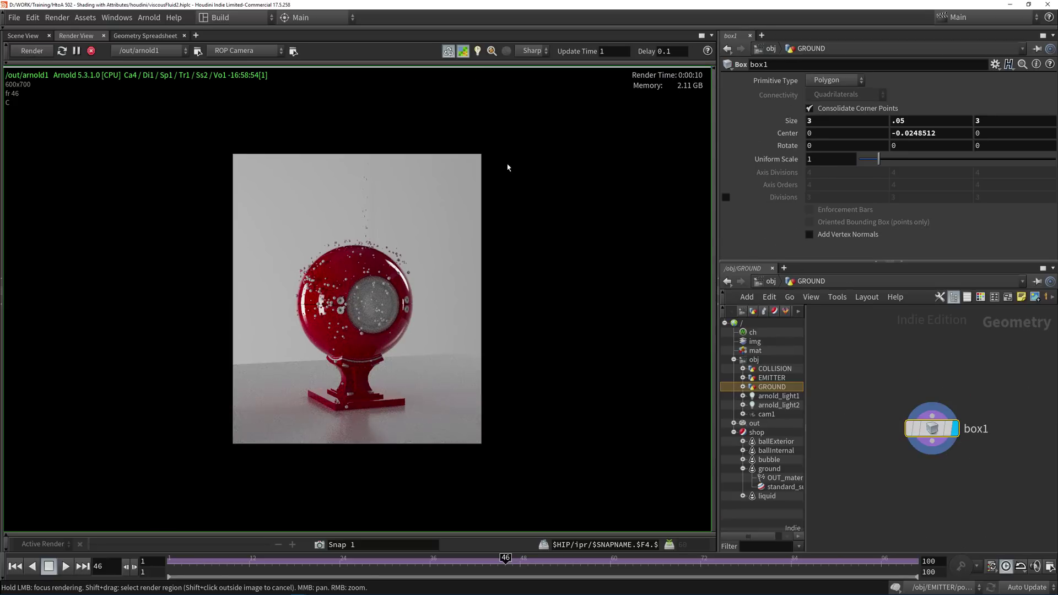
pyautogui.click(907, 146)
pyautogui.write('10')
pyautogui.press('Return')
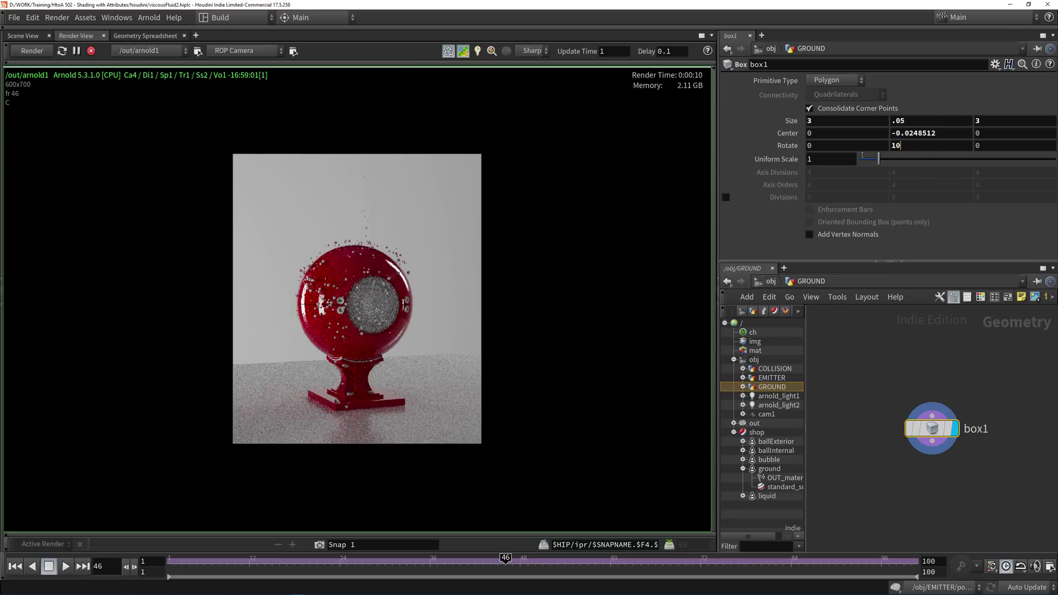
pyautogui.press('BackSpace')
pyautogui.press('BackSpace')
pyautogui.write('50')
pyautogui.press('Return')
pyautogui.click(32, 52)
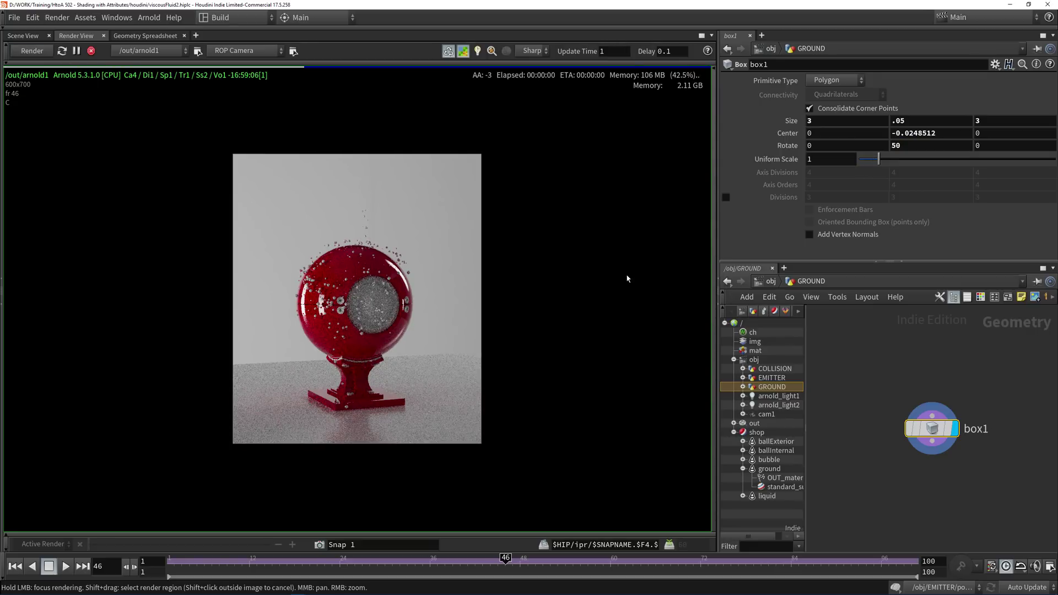
# - Try Y rotations of 35, 10 and 15 for the ground box, comparing the back corner's position in the render
pyautogui.moveTo(922, 146); pyautogui.dragTo(877, 146)
pyautogui.write('35')
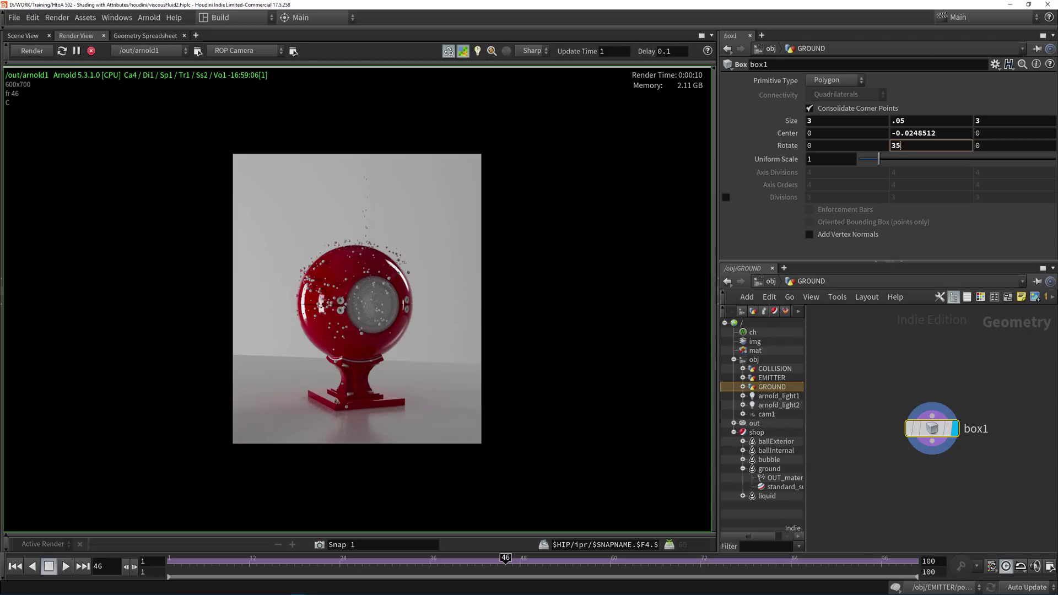
pyautogui.press('Return')
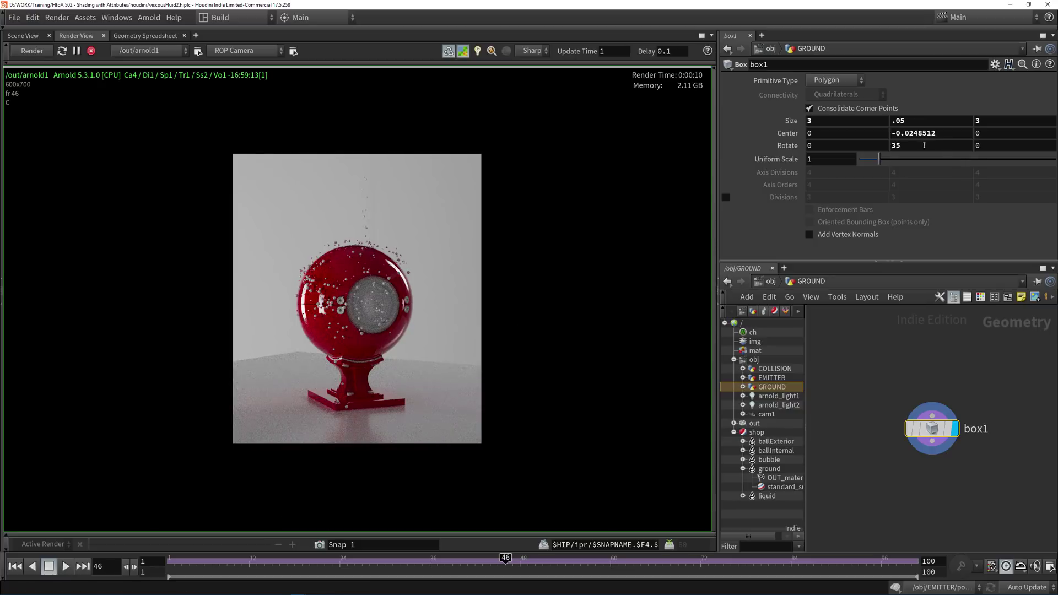
pyautogui.click(898, 146)
pyautogui.write('10')
pyautogui.press('Return')
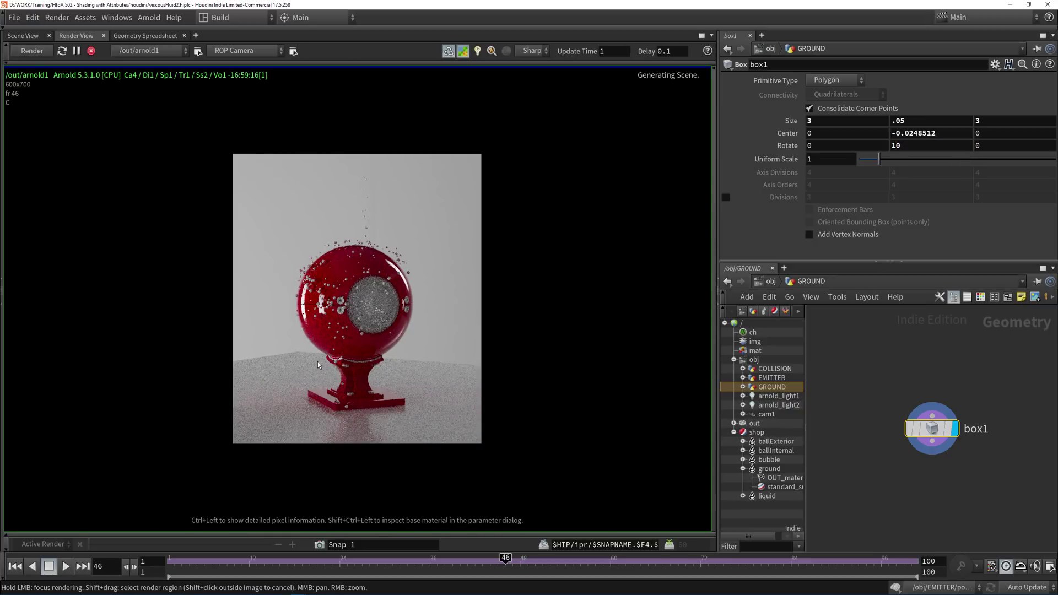
pyautogui.click(910, 146)
pyautogui.write('15')
pyautogui.press('Return')
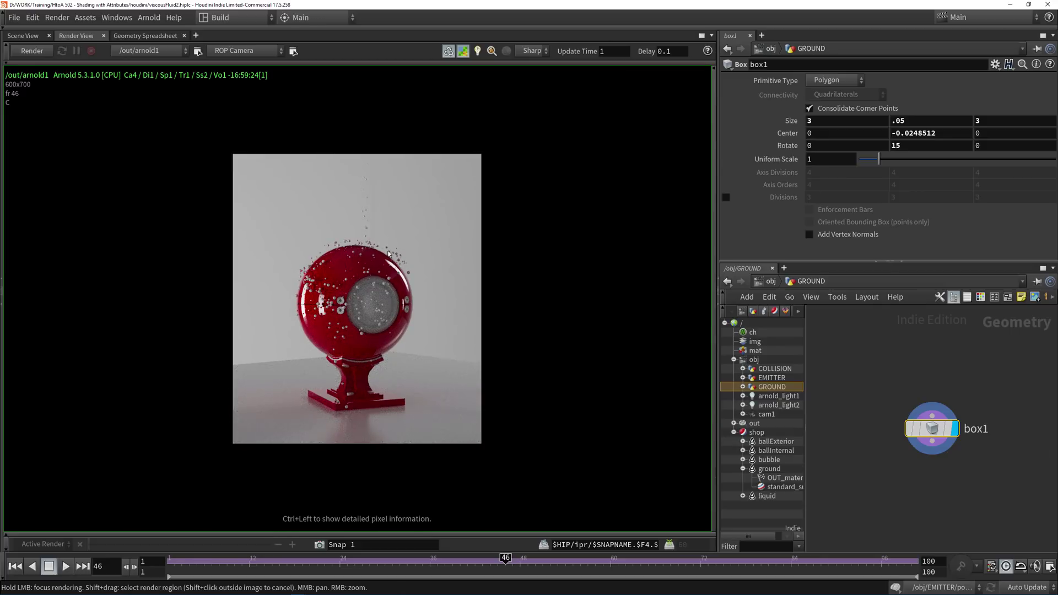
# - Look through cam1, set the ground box's Y rotation to -14, then return to the object level and check the render
pyautogui.click(23, 36)
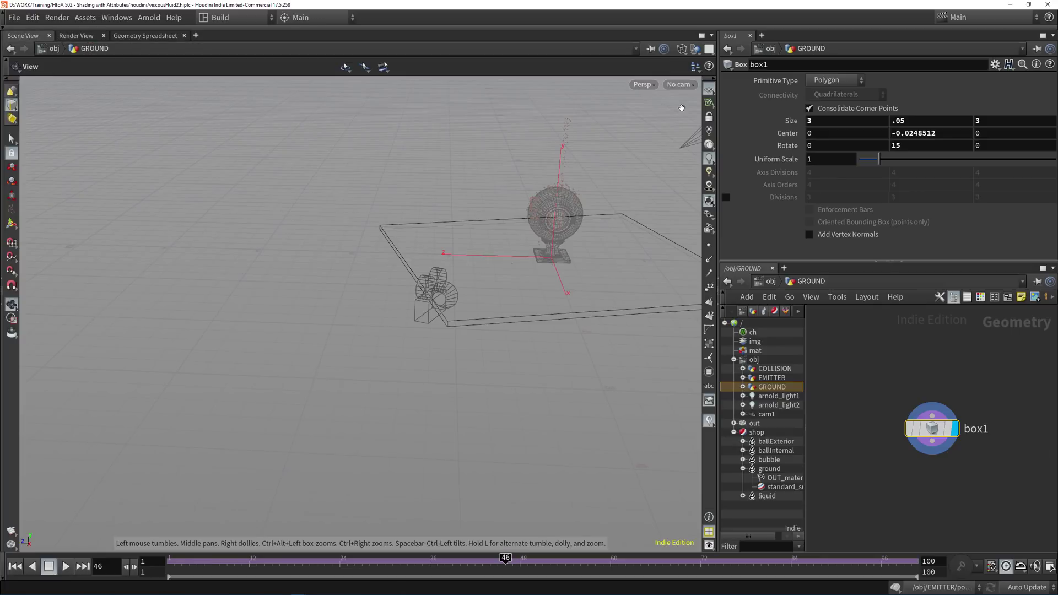
pyautogui.click(679, 84)
pyautogui.click(681, 95)
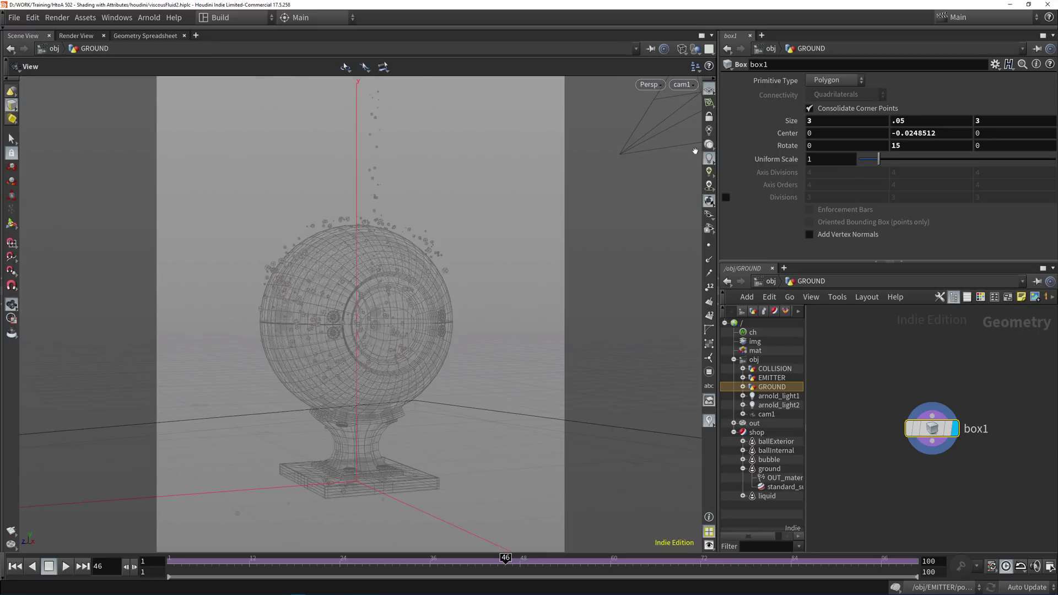
pyautogui.moveTo(928, 148); pyautogui.dragTo(1, 159, button='middle')
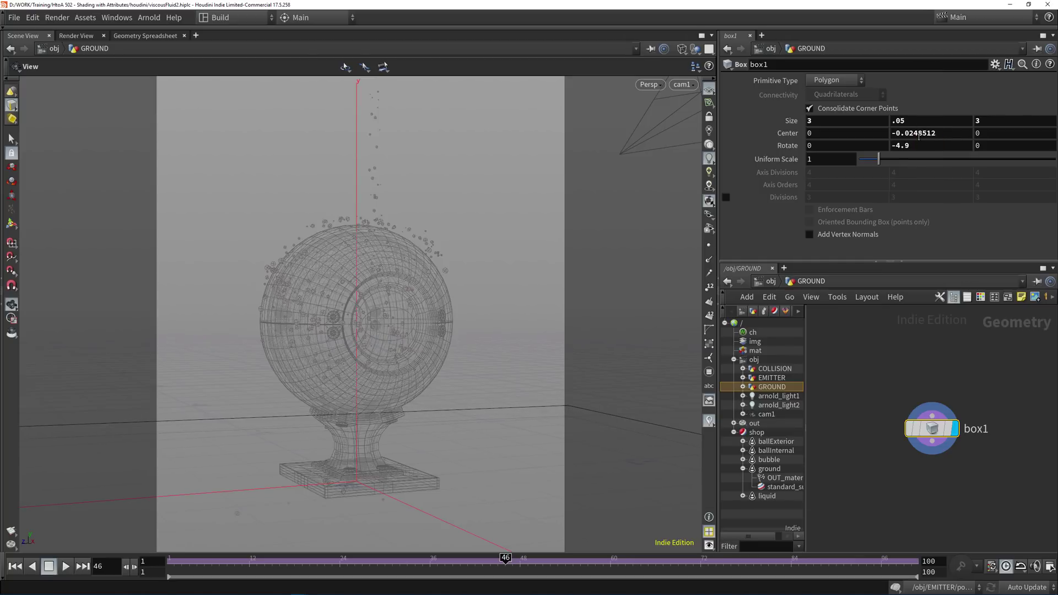
pyautogui.moveTo(921, 146); pyautogui.dragTo(461, 152, button='middle')
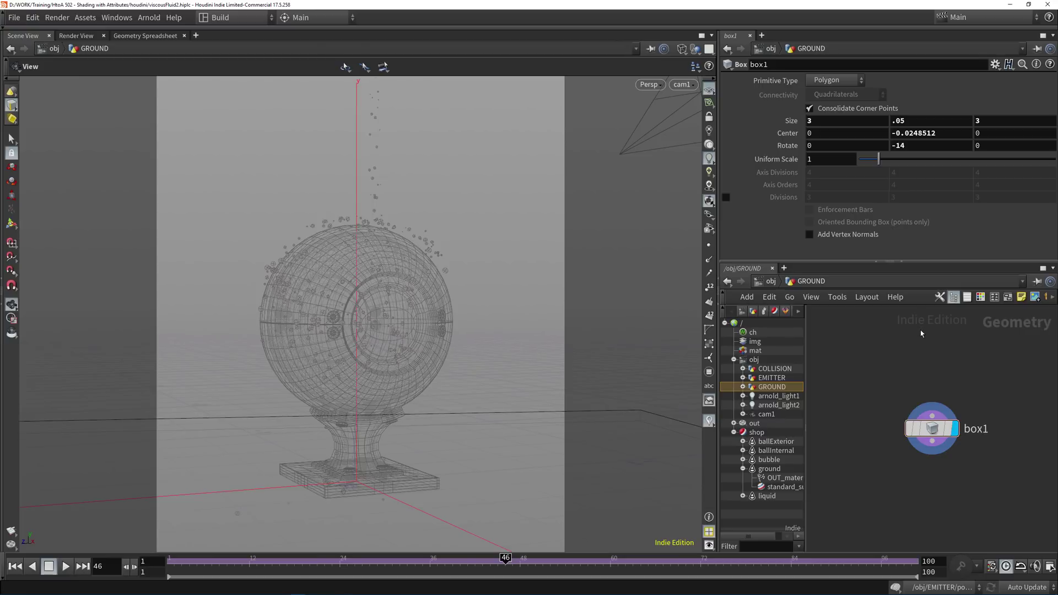
pyautogui.press('u')
pyautogui.click(73, 36)
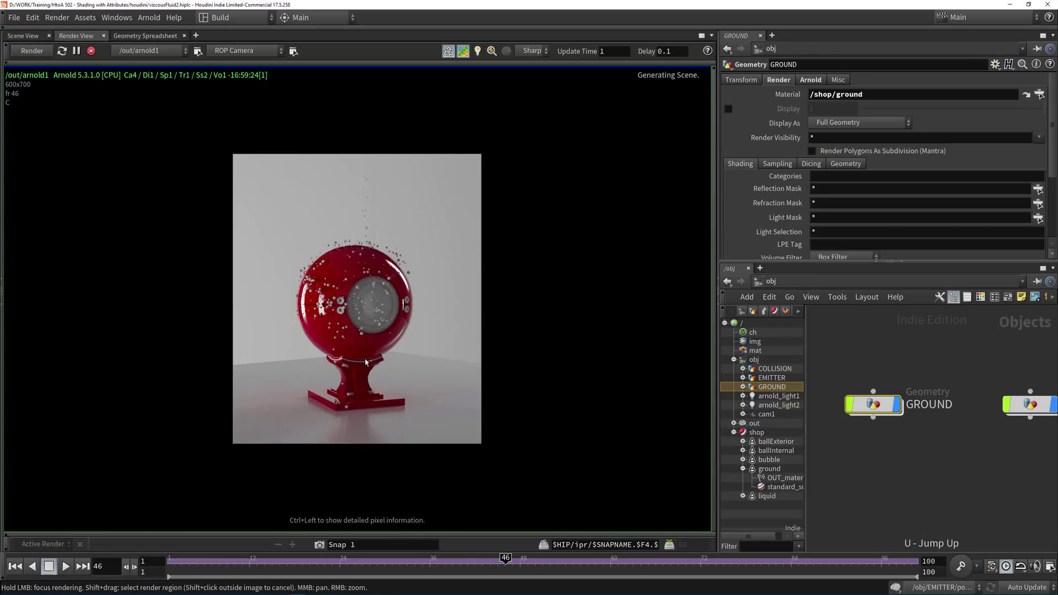
pyautogui.click(77, 51)
# - Go inside the EMITTER object and make merge1 the displayed node so liquid and bubbles render together
pyautogui.scroll(-5, 992, 420)
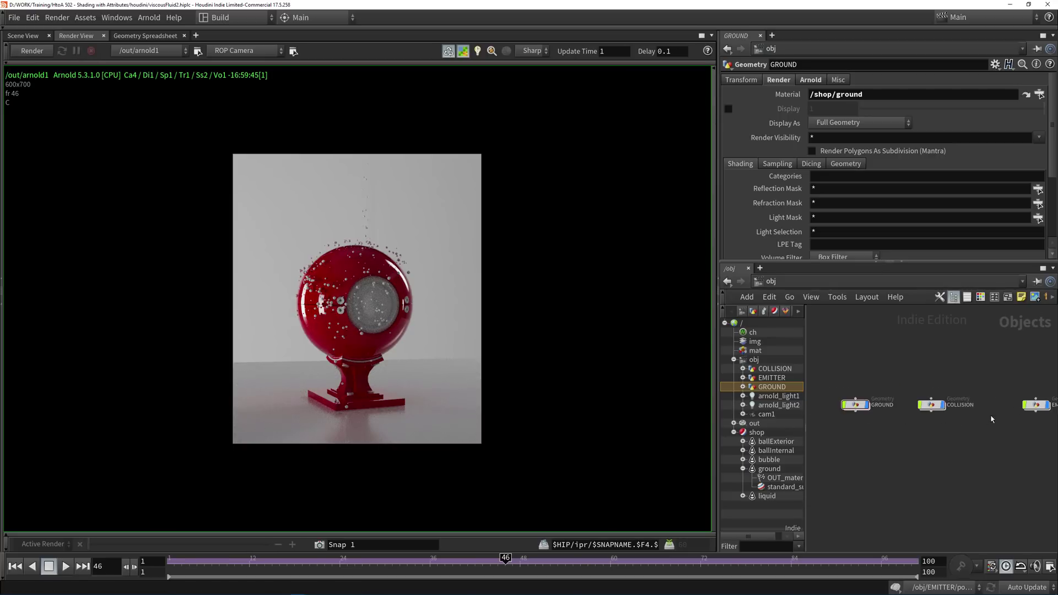
pyautogui.moveTo(991, 419); pyautogui.dragTo(883, 410, button='middle')
pyautogui.scroll(4, 903, 406)
pyautogui.doubleClick(902, 409)
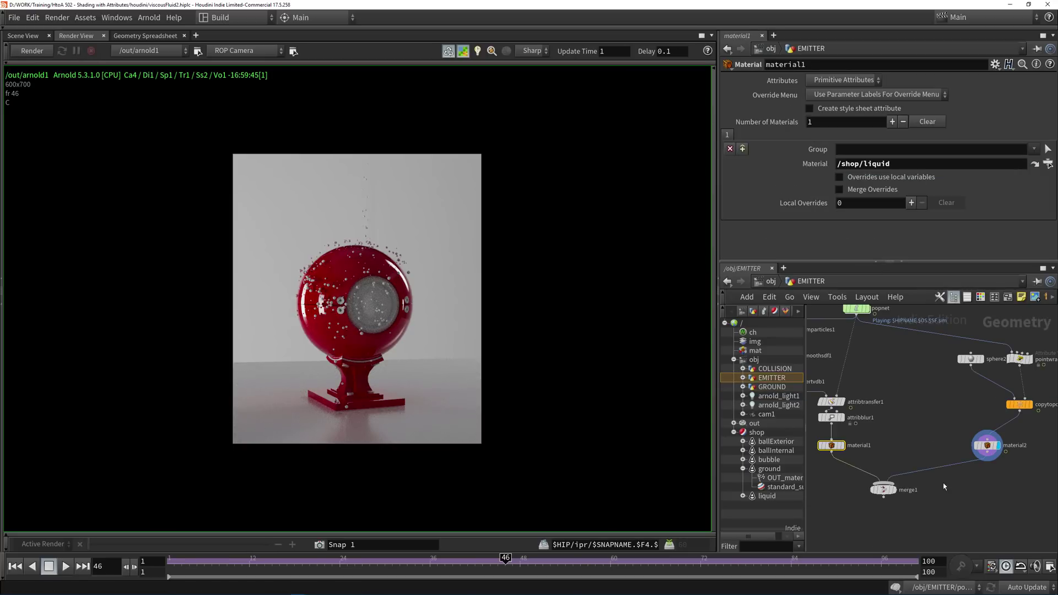
pyautogui.click(894, 490)
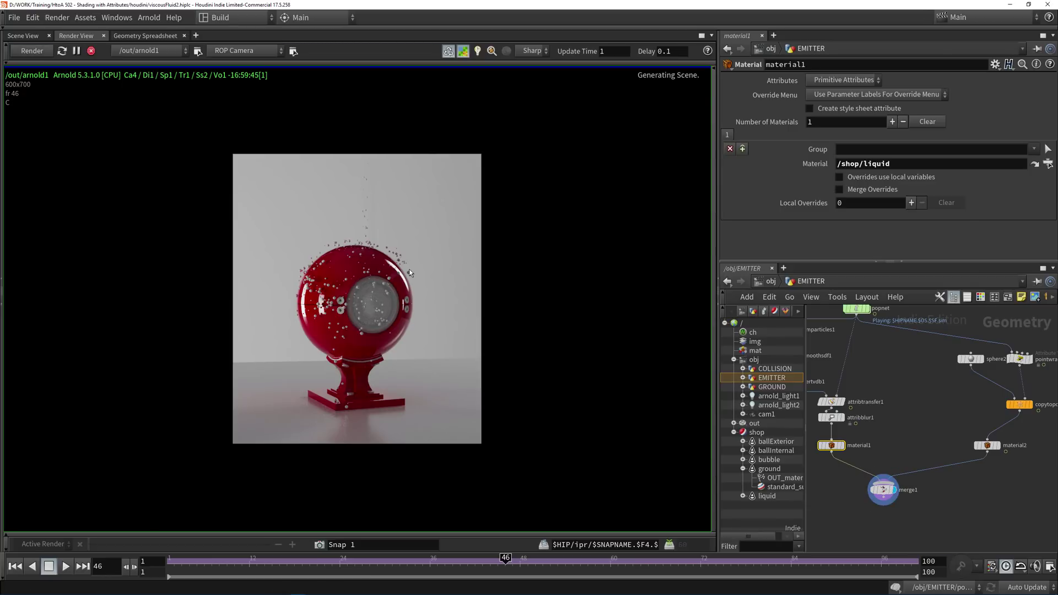